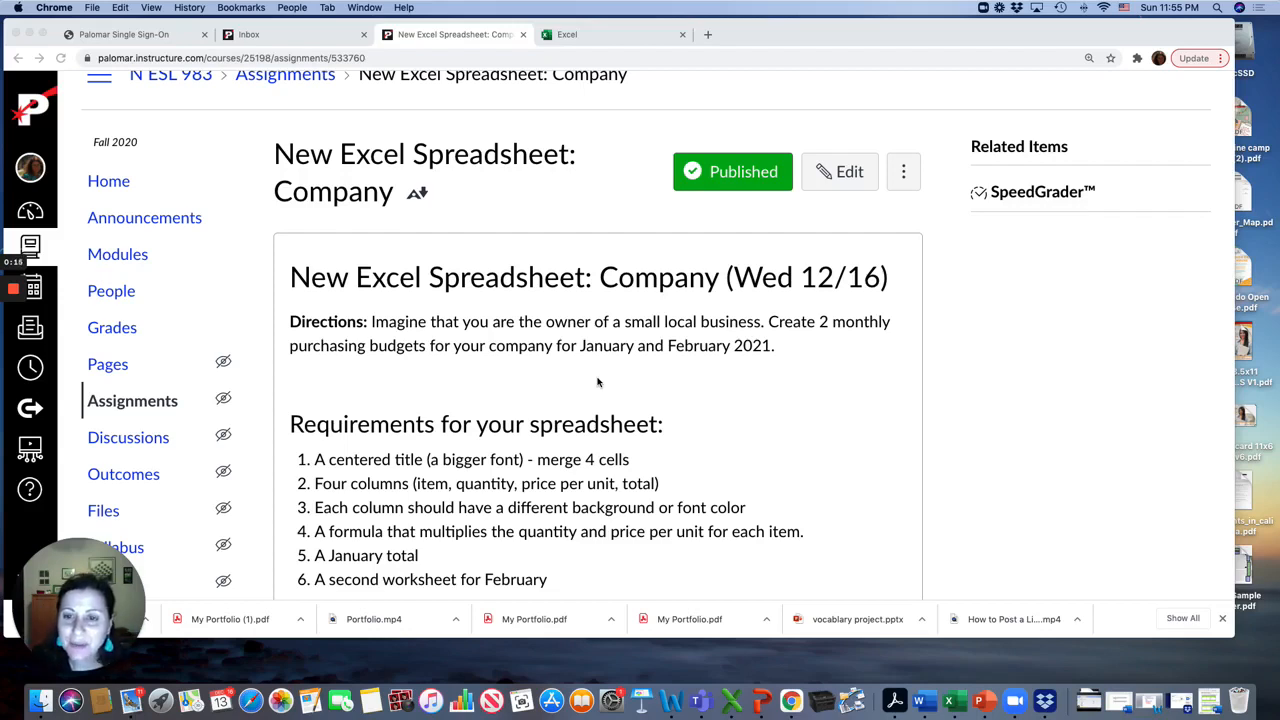
Read through the assignment's spreadsheet requirements and step-by-step instructions
scroll(598, 382, down, 1)
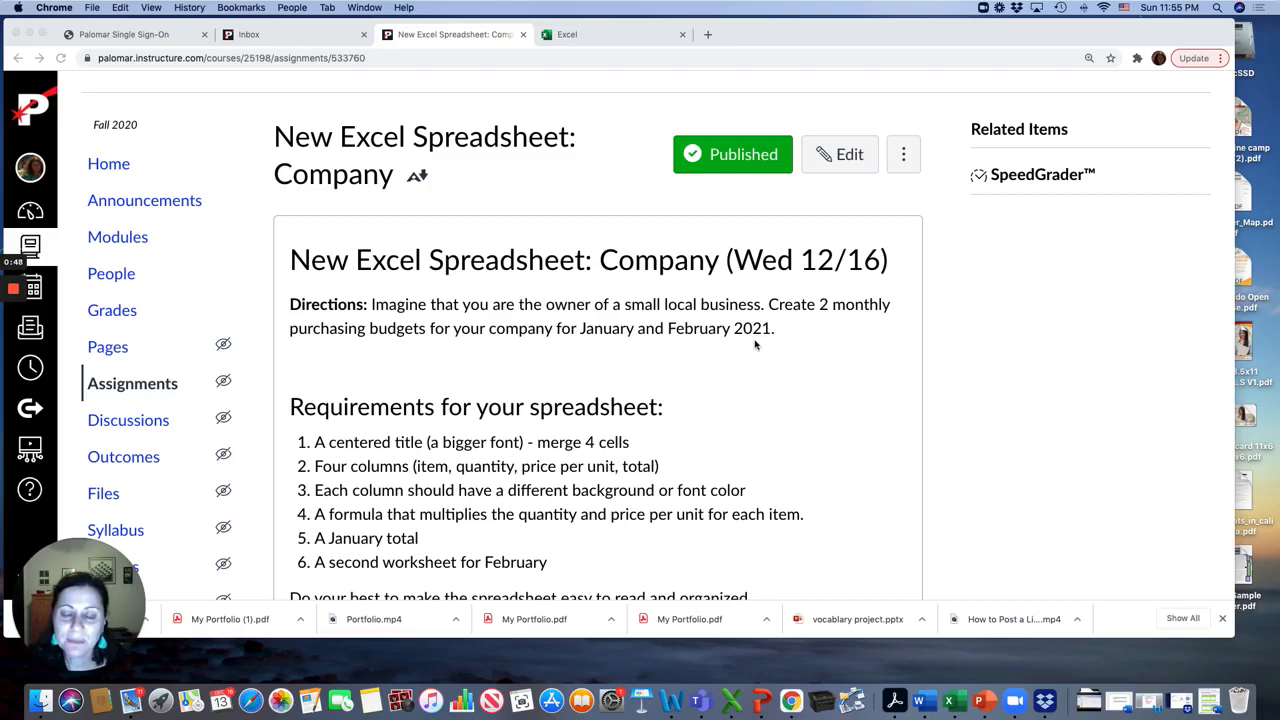
scroll(755, 345, down, 2)
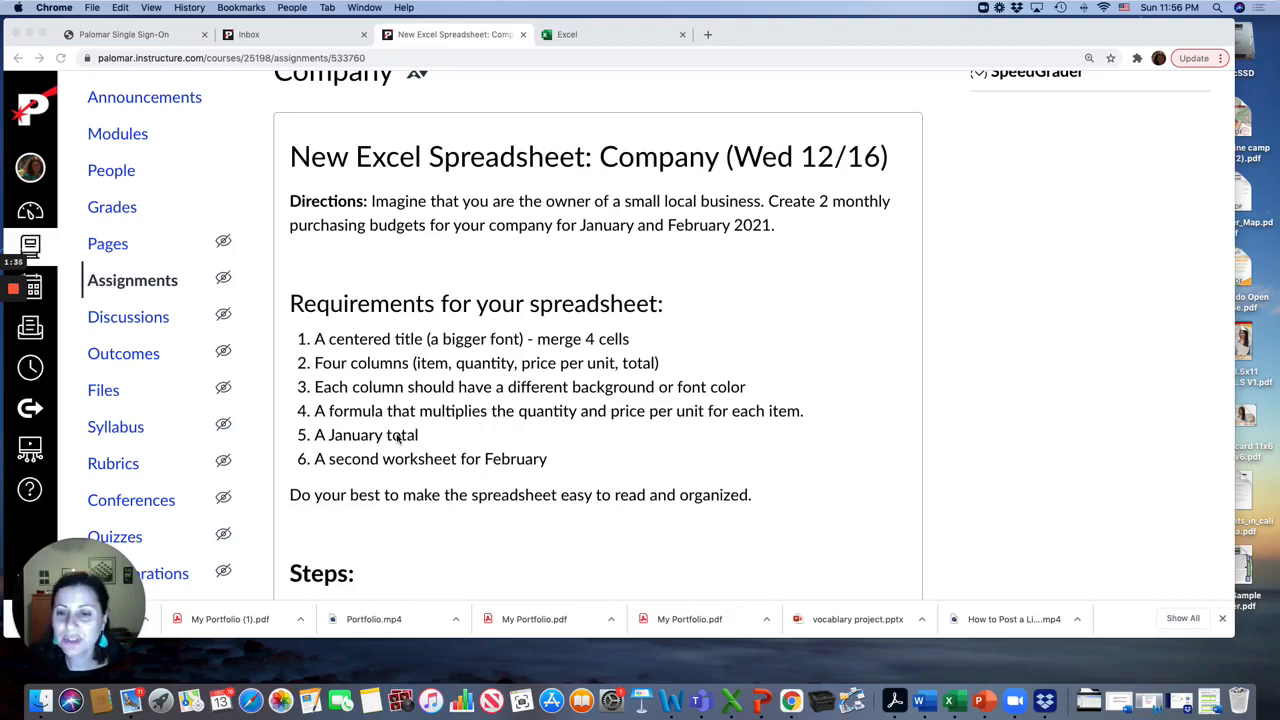
scroll(398, 440, down, 2)
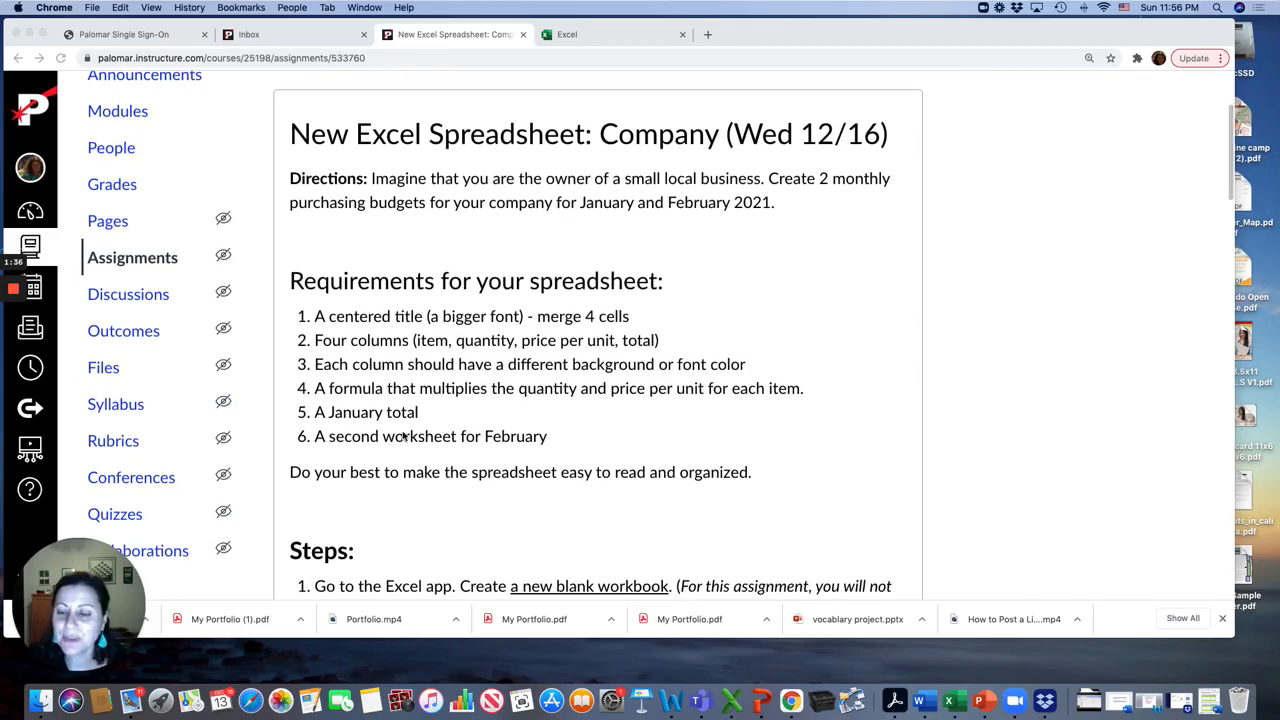
scroll(403, 436, down, 3)
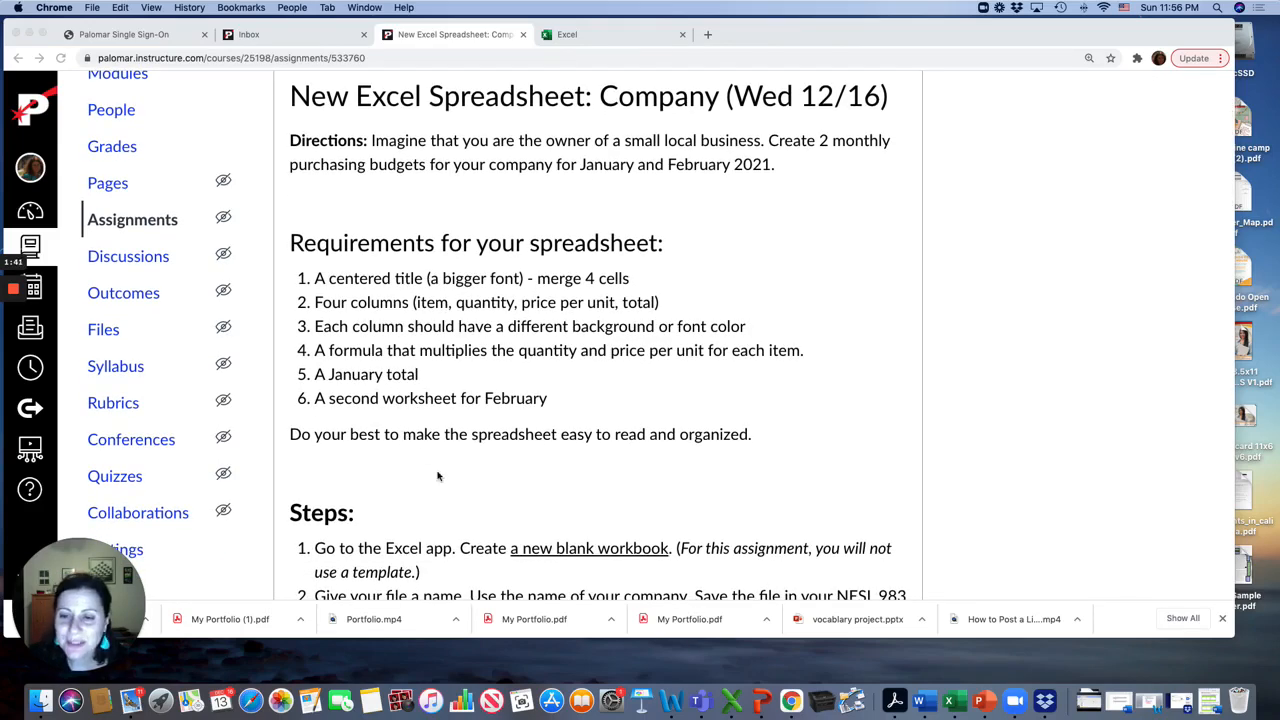
scroll(437, 474, down, 2)
scroll(437, 476, down, 5)
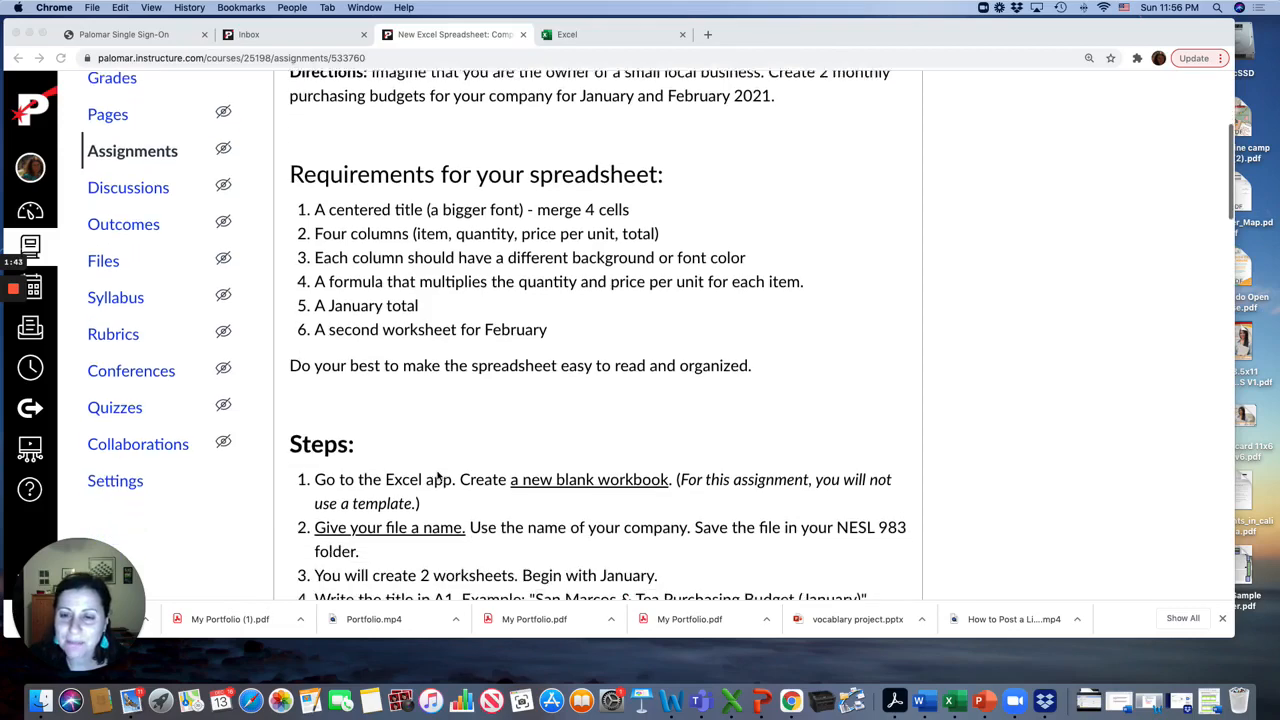
scroll(437, 477, down, 1)
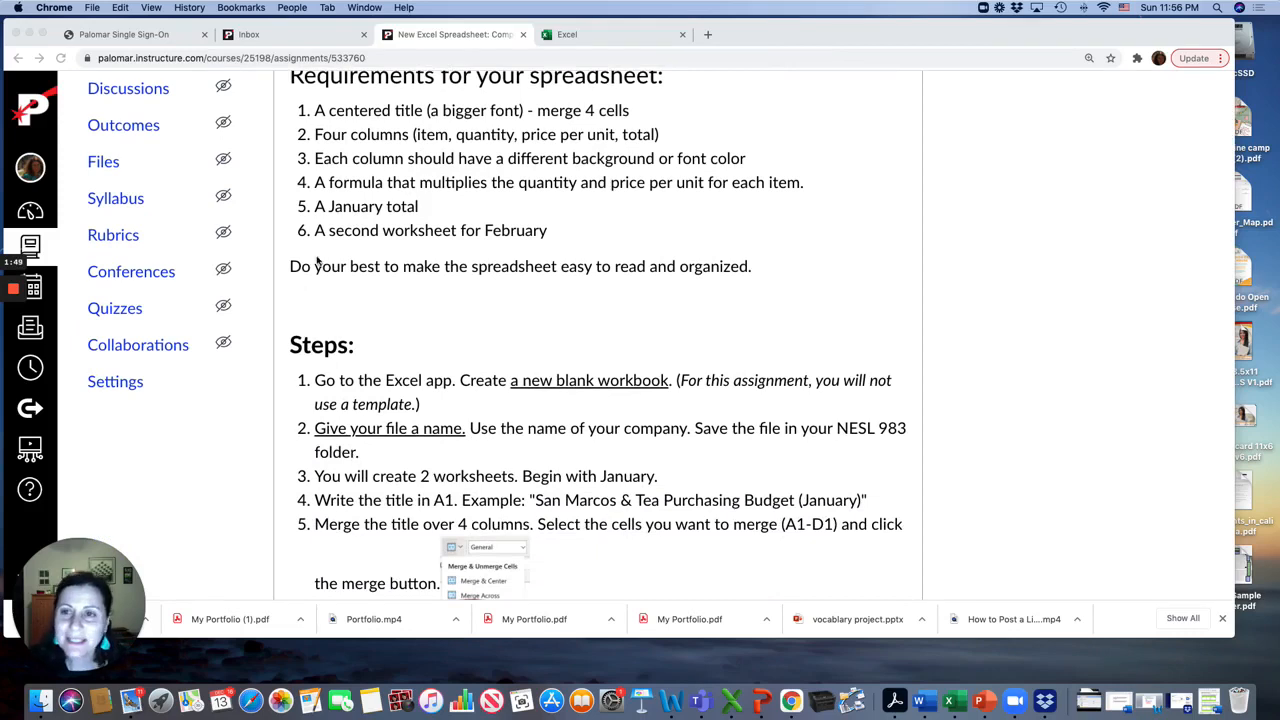
scroll(316, 260, up, 1)
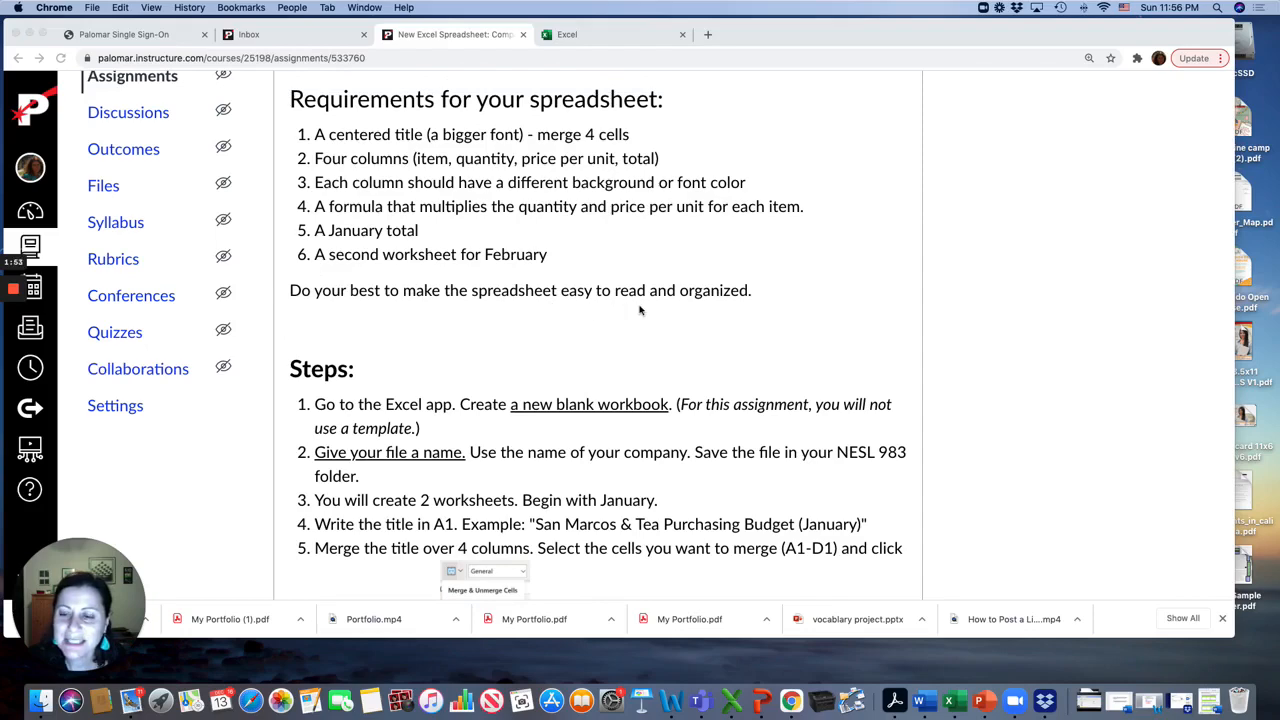
scroll(656, 333, down, 1)
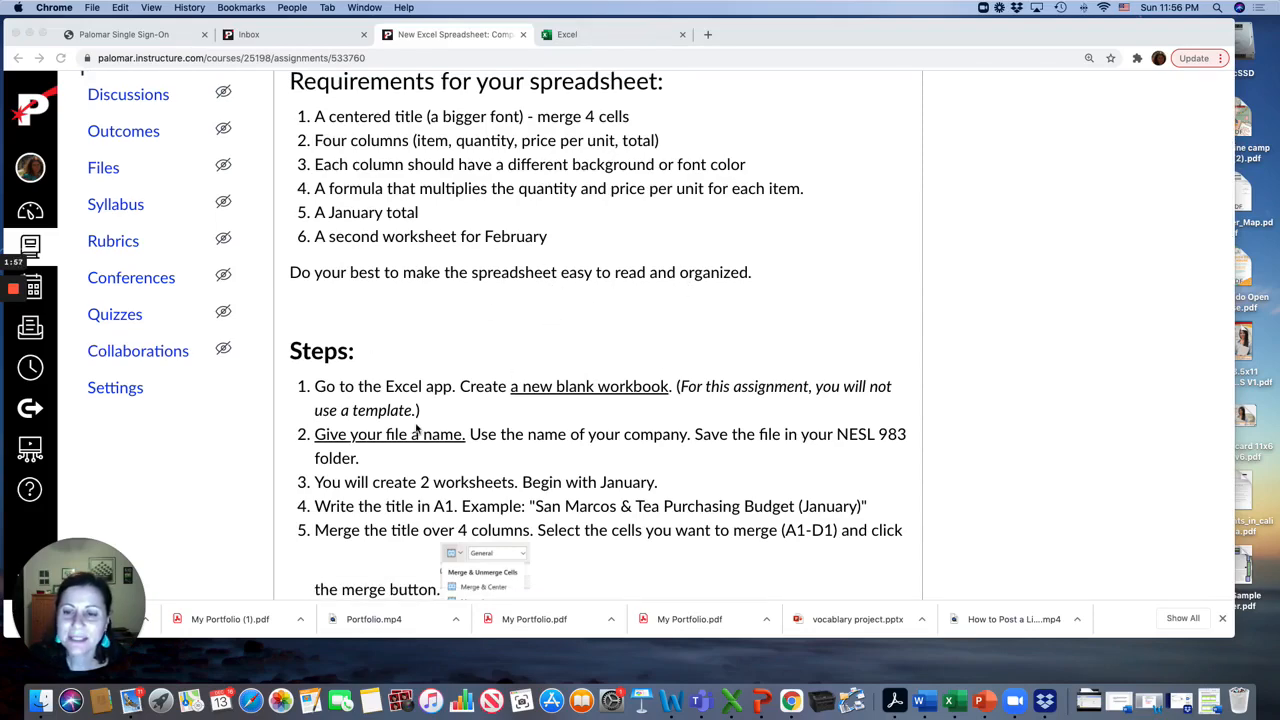
Create a new blank workbook in Excel
click(581, 38)
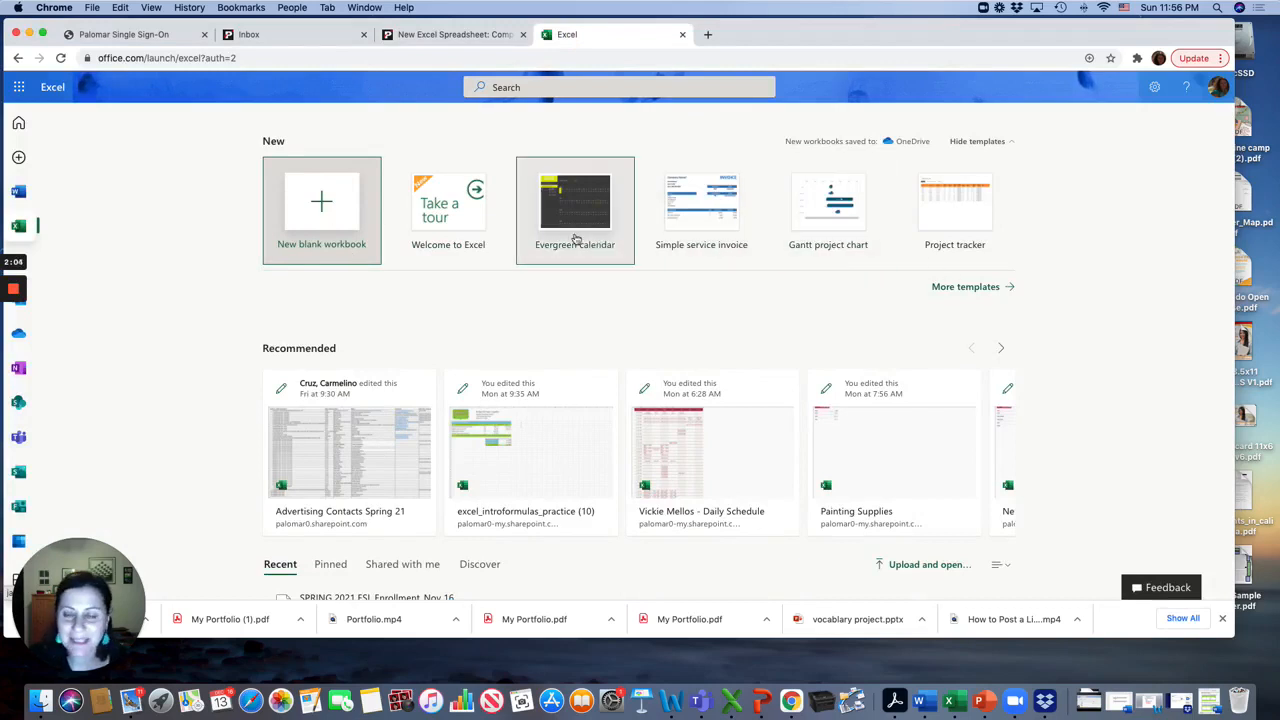
click(340, 208)
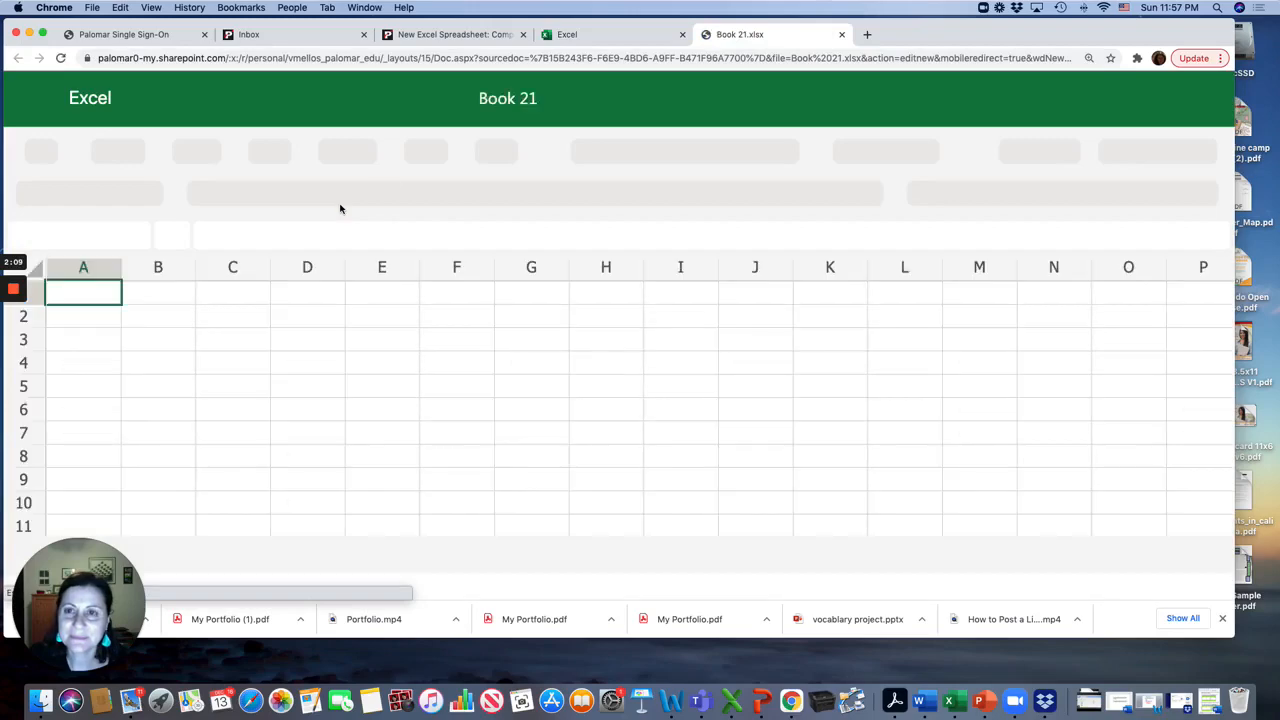
Enter the title San Marcos Tea and Coffee in cell A1
click(420, 36)
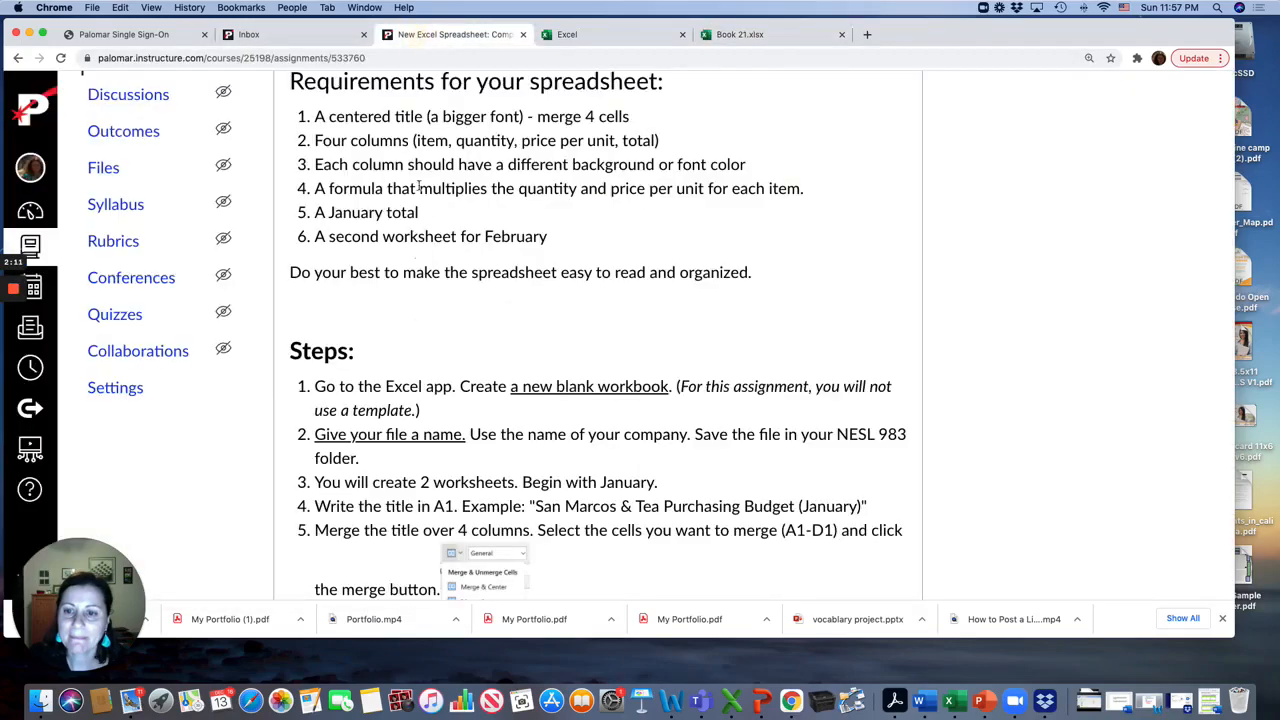
scroll(410, 372, down, 2)
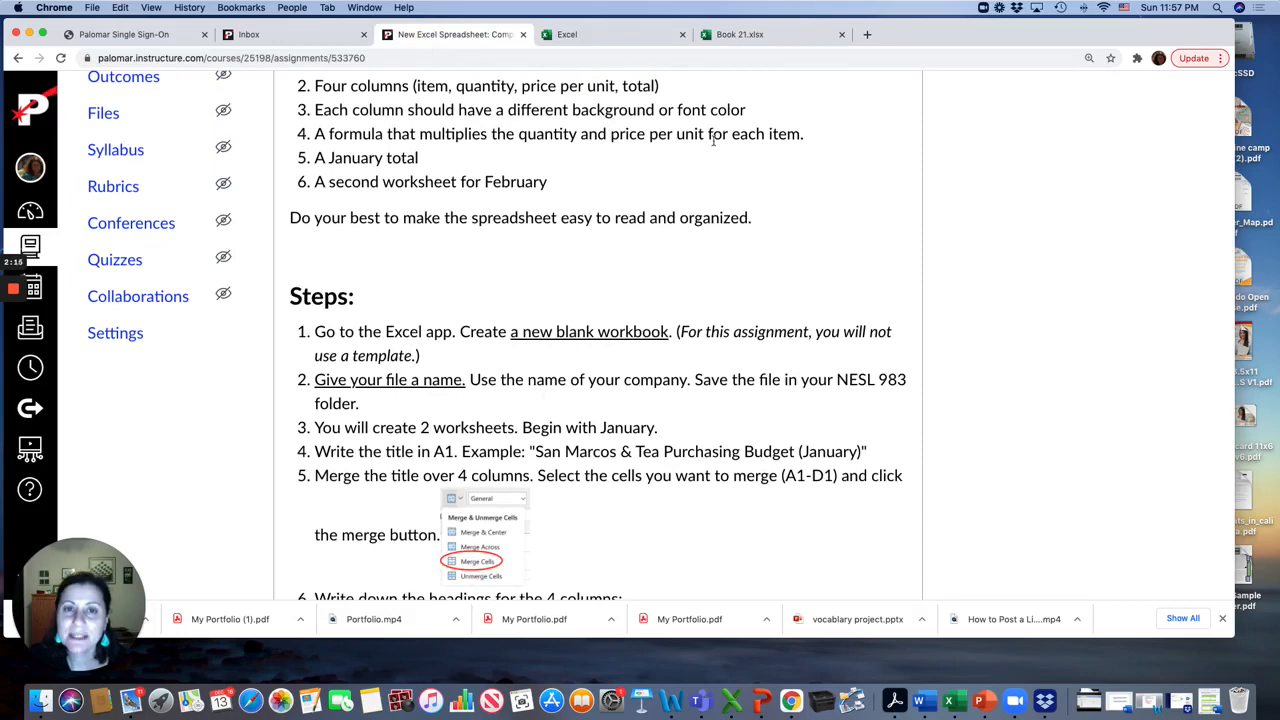
click(733, 34)
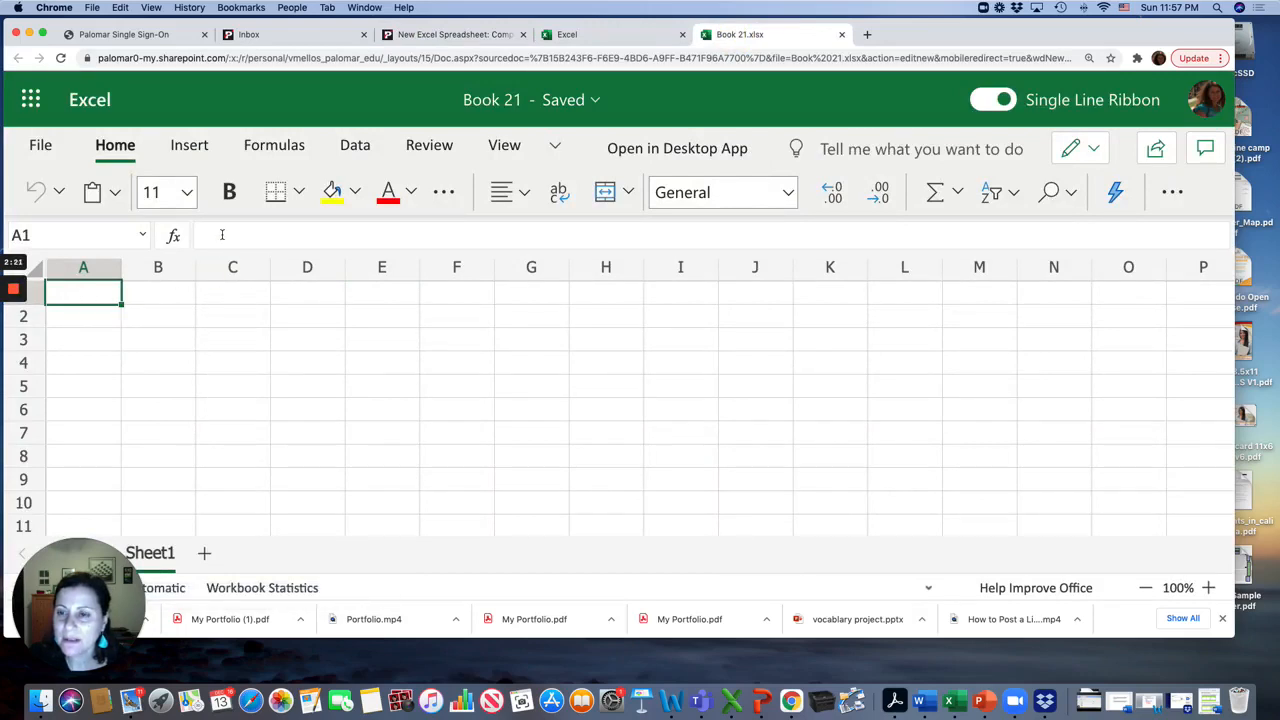
text(San Ma)
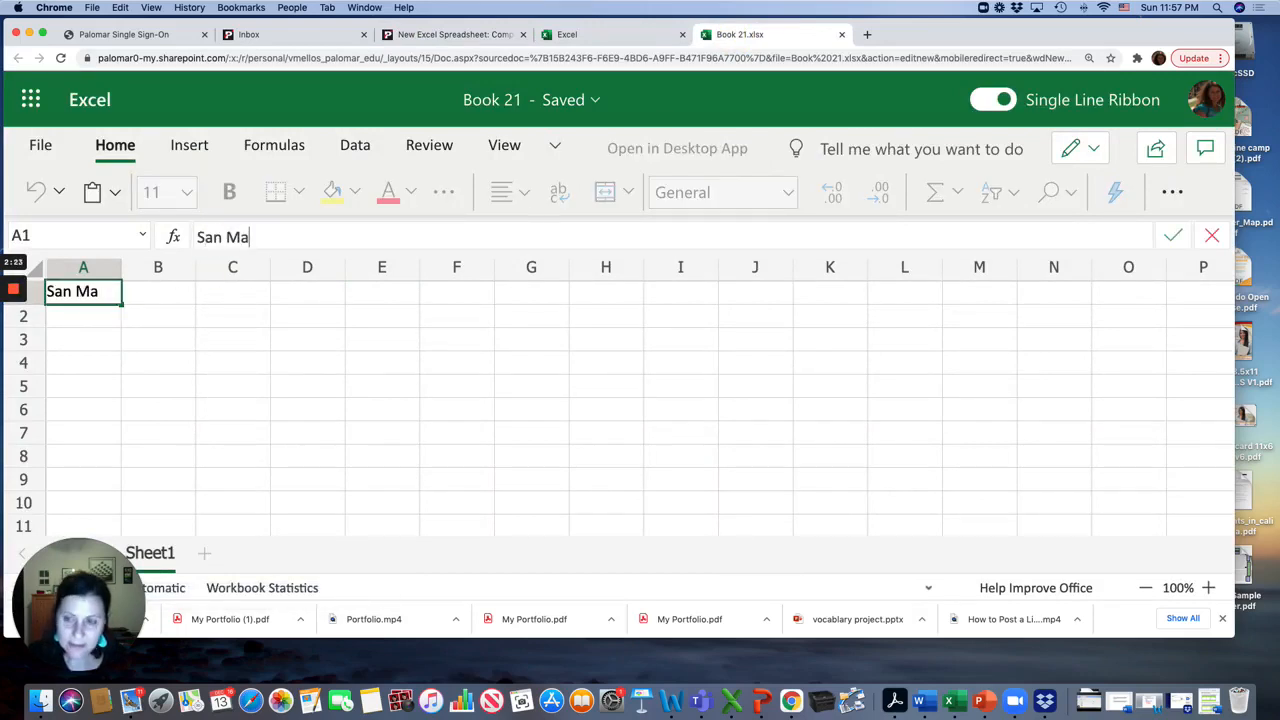
text(rcos Tea)
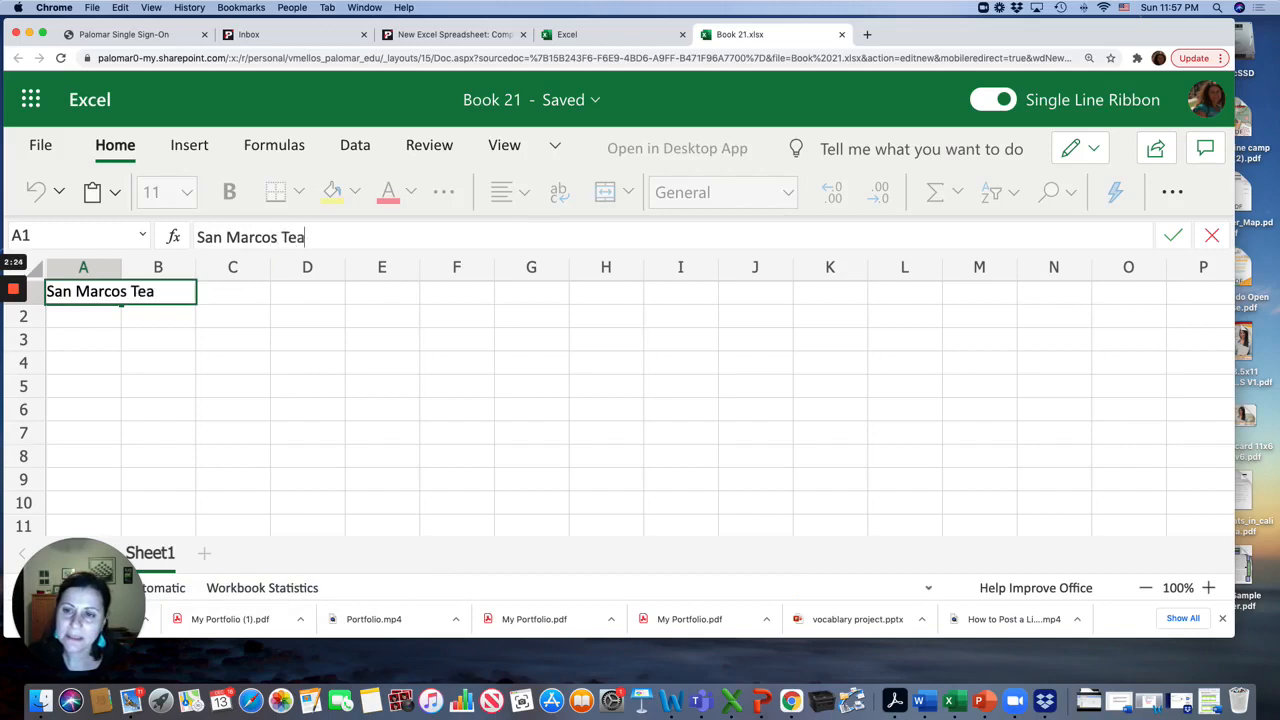
text( and Coffee)
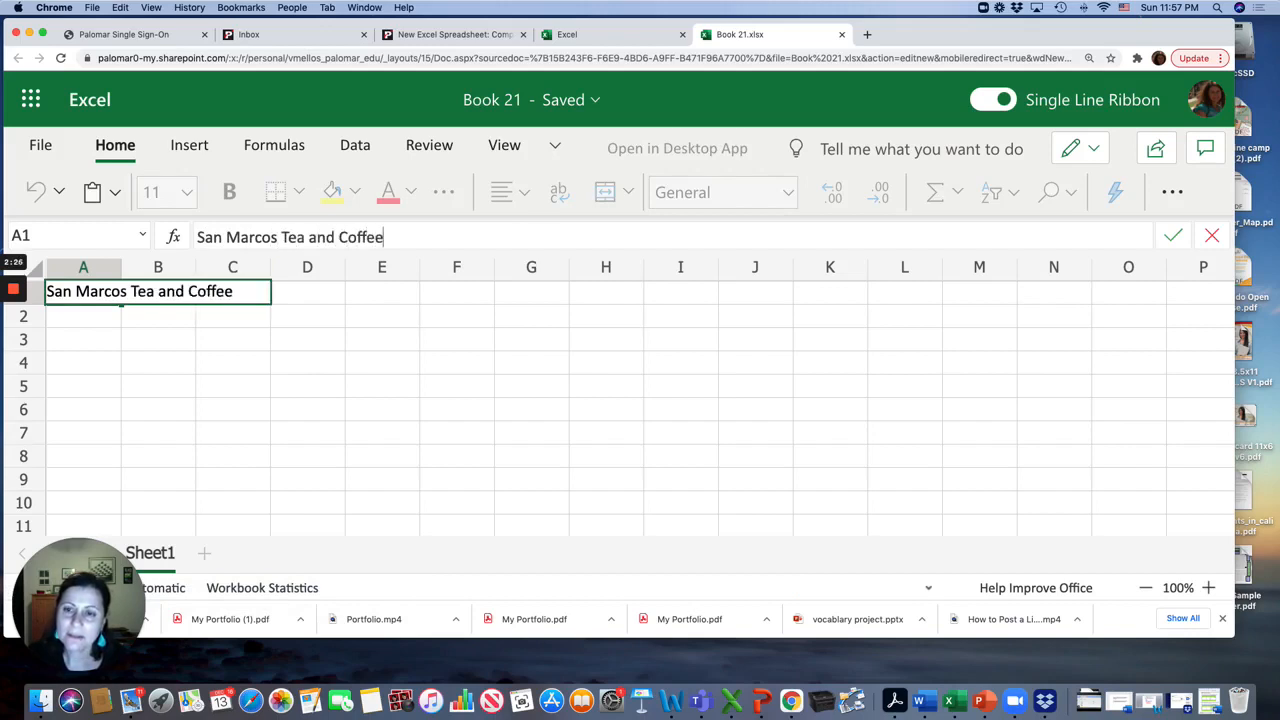
click(306, 314)
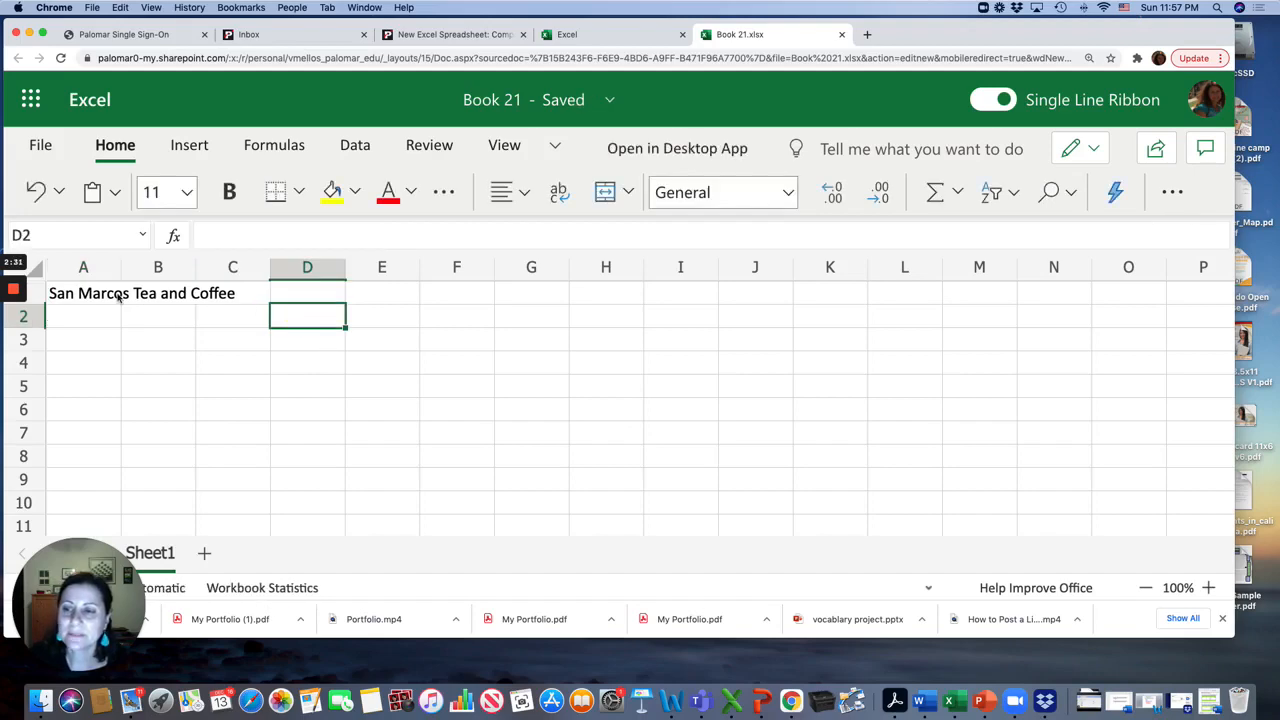
Rename the workbook file as San Marcos Tea and Coffee
click(422, 35)
scroll(437, 305, down, 2)
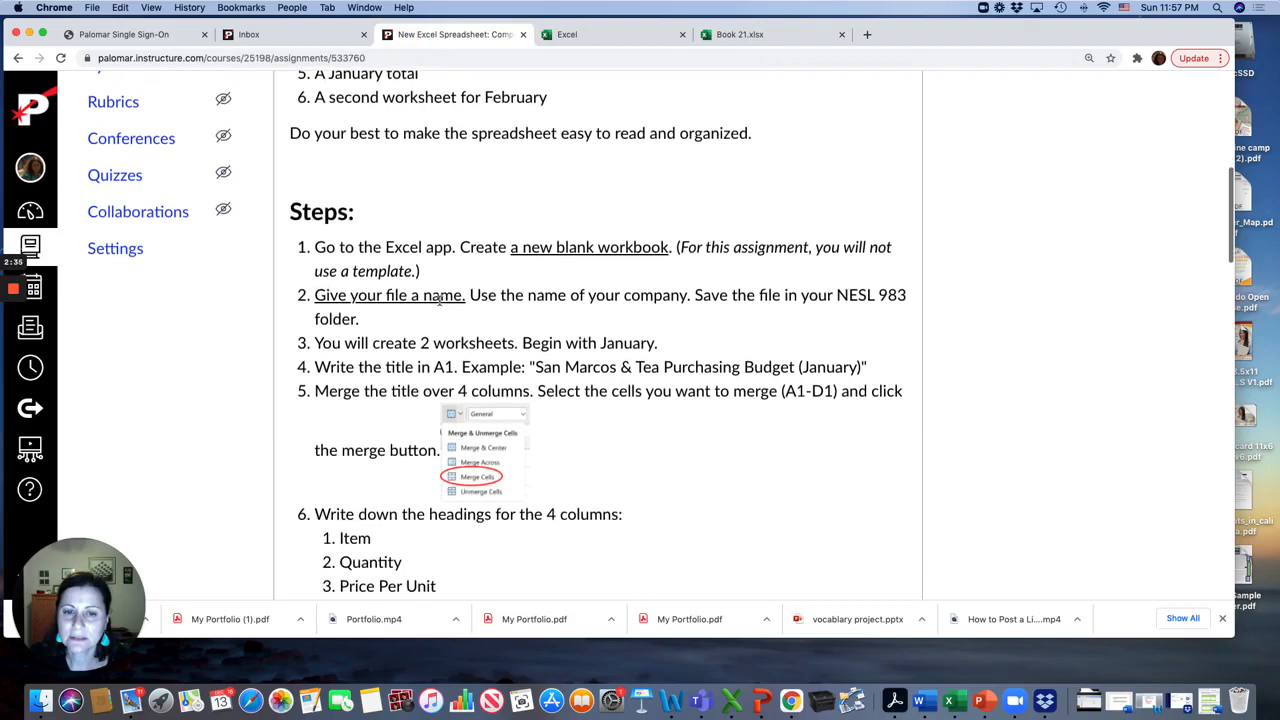
scroll(439, 300, down, 1)
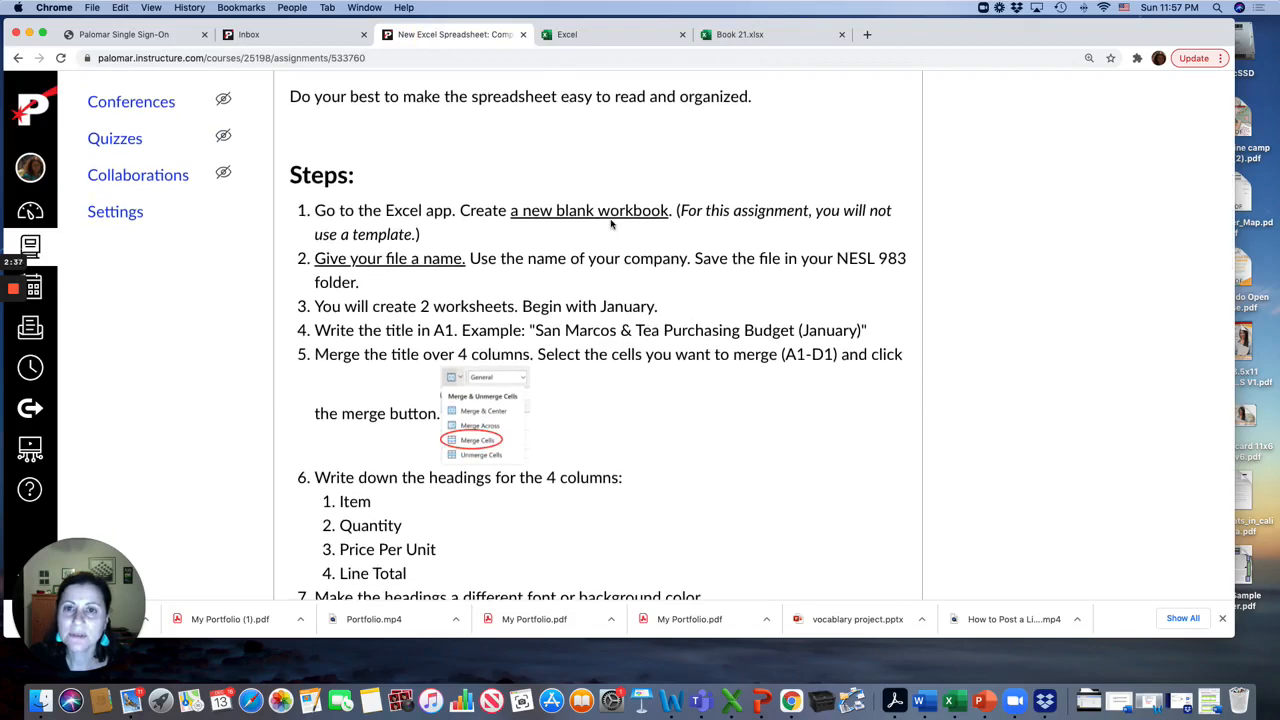
click(740, 34)
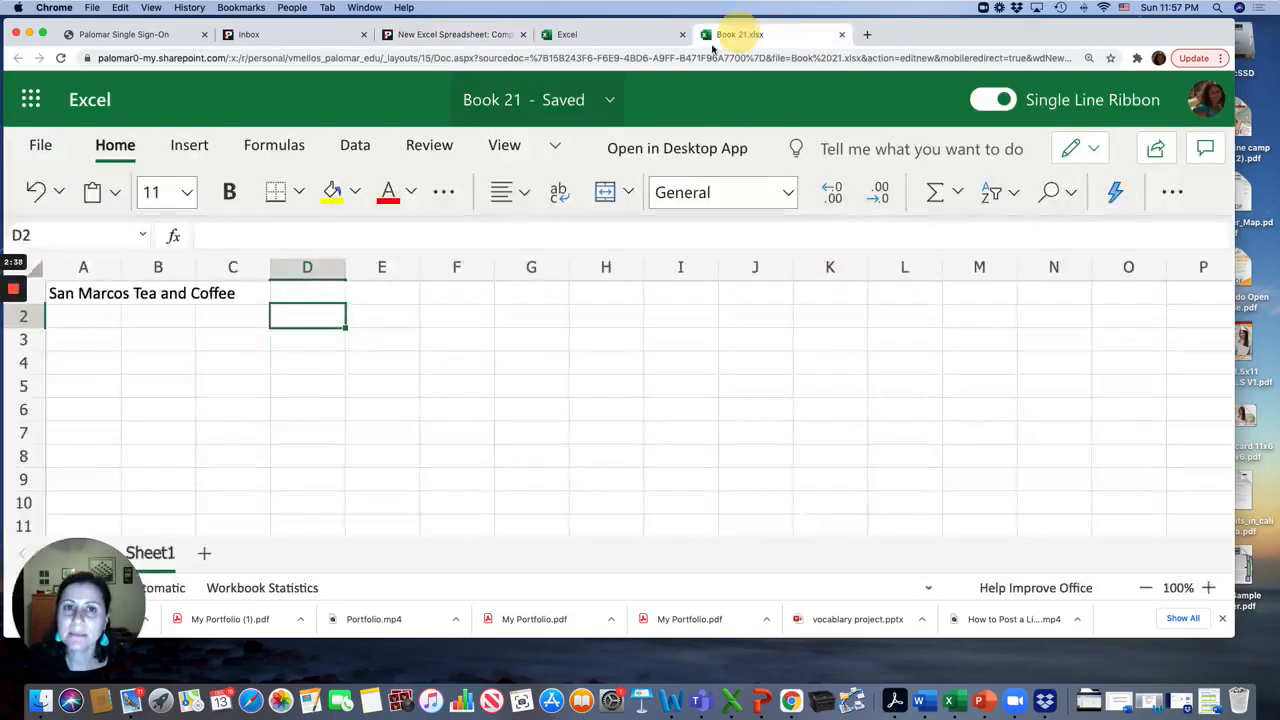
click(507, 104)
text(S)
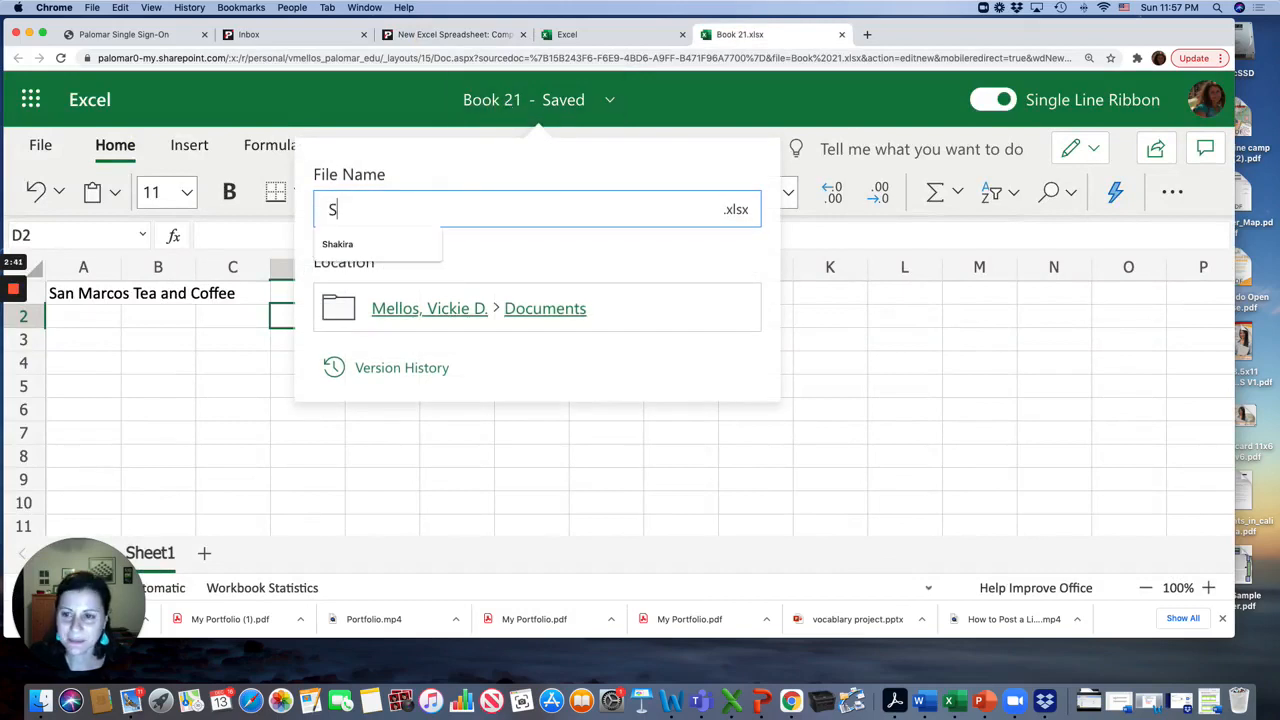
text(an Marc)
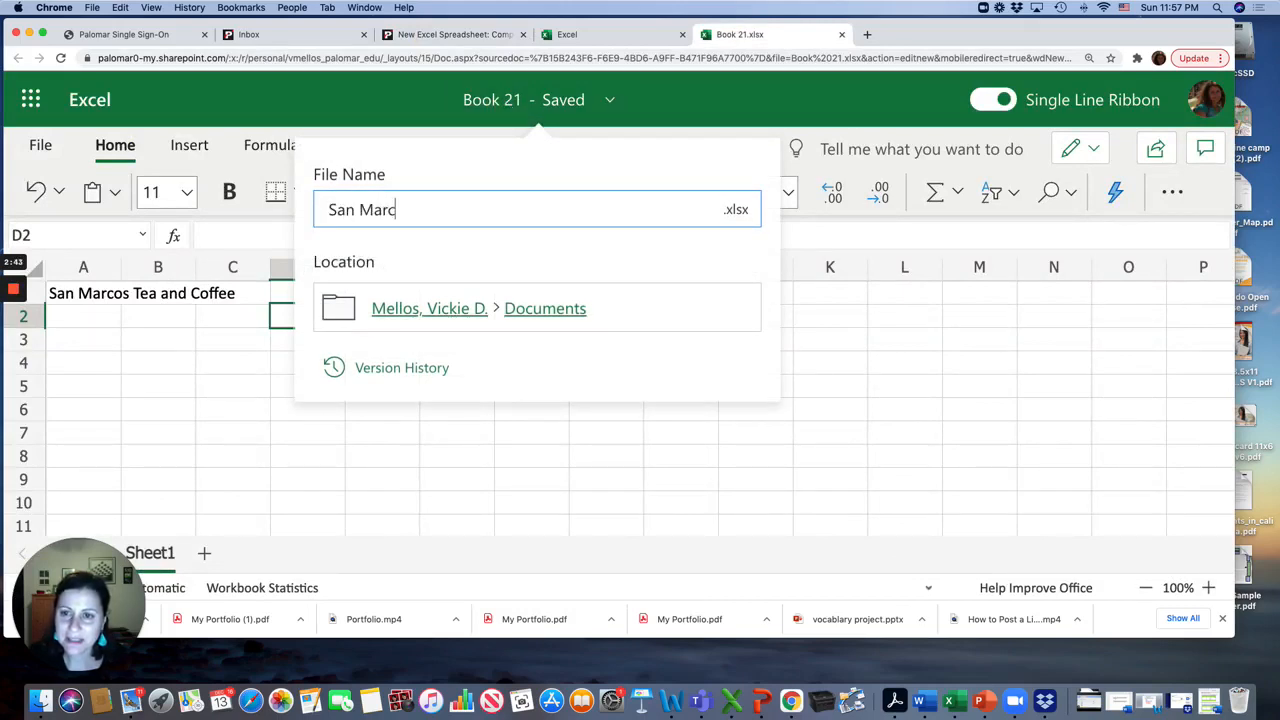
text(os Tea )
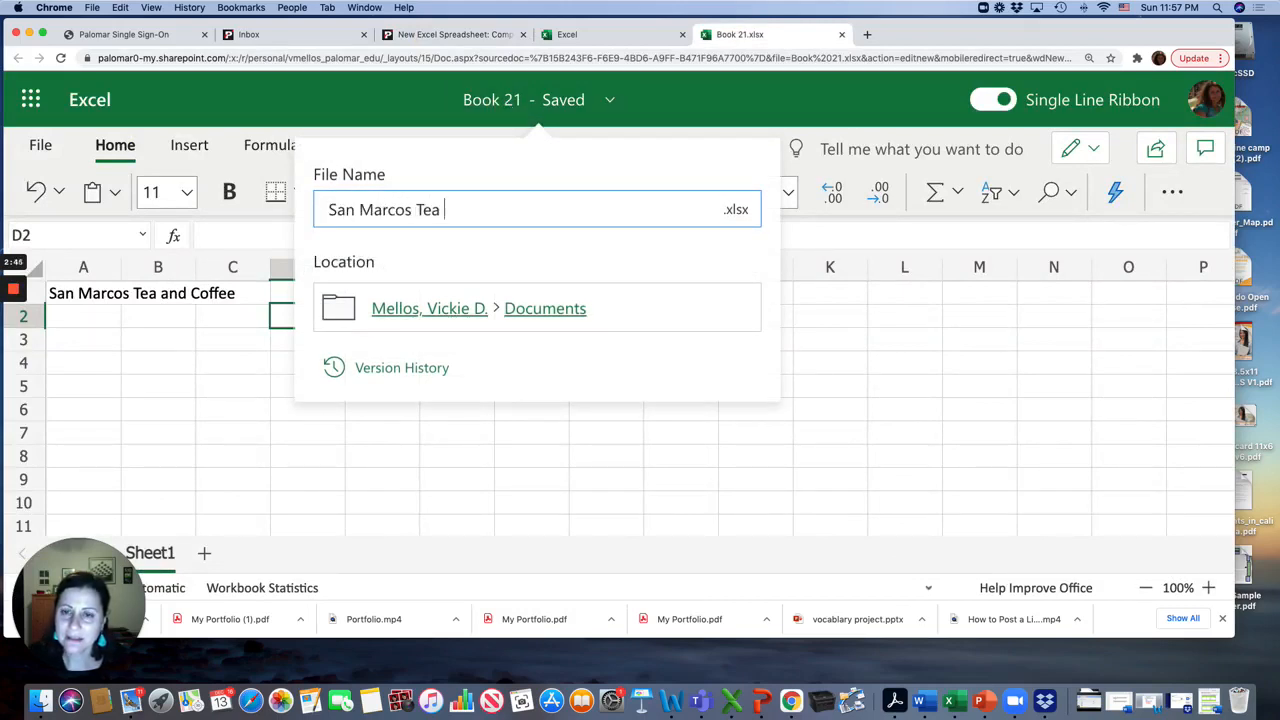
text(and Coffee)
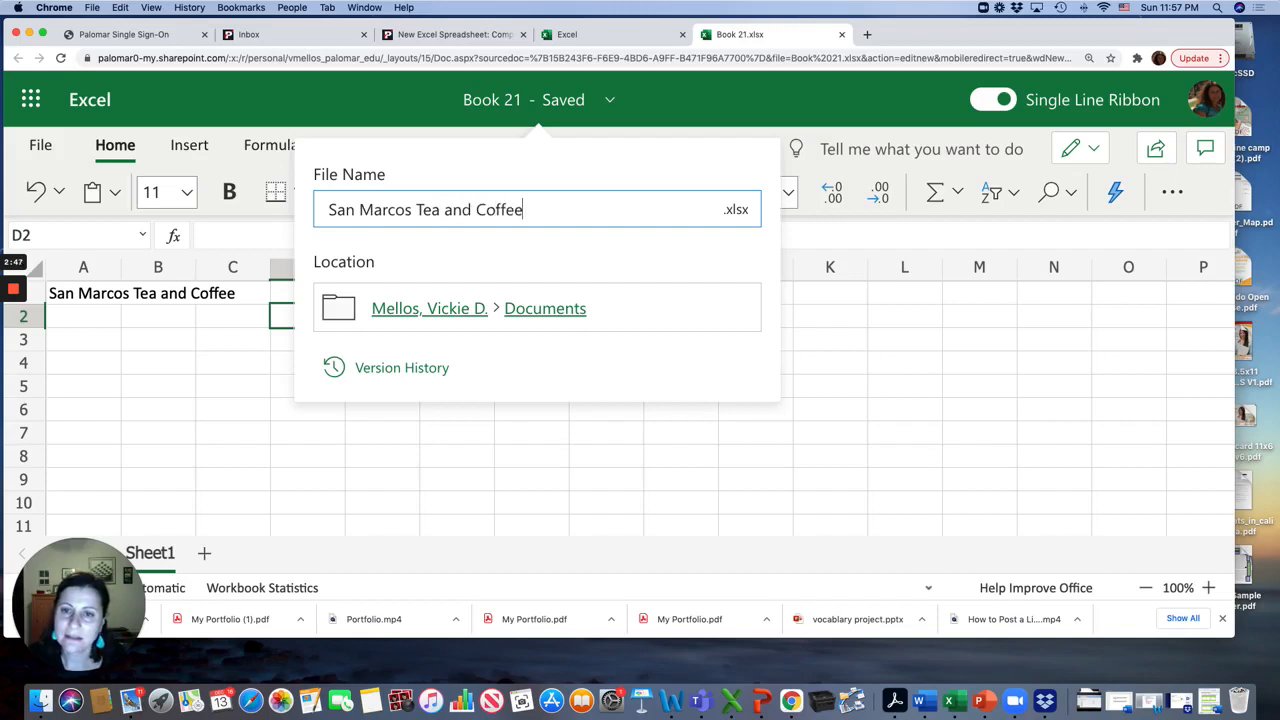
key(Return)
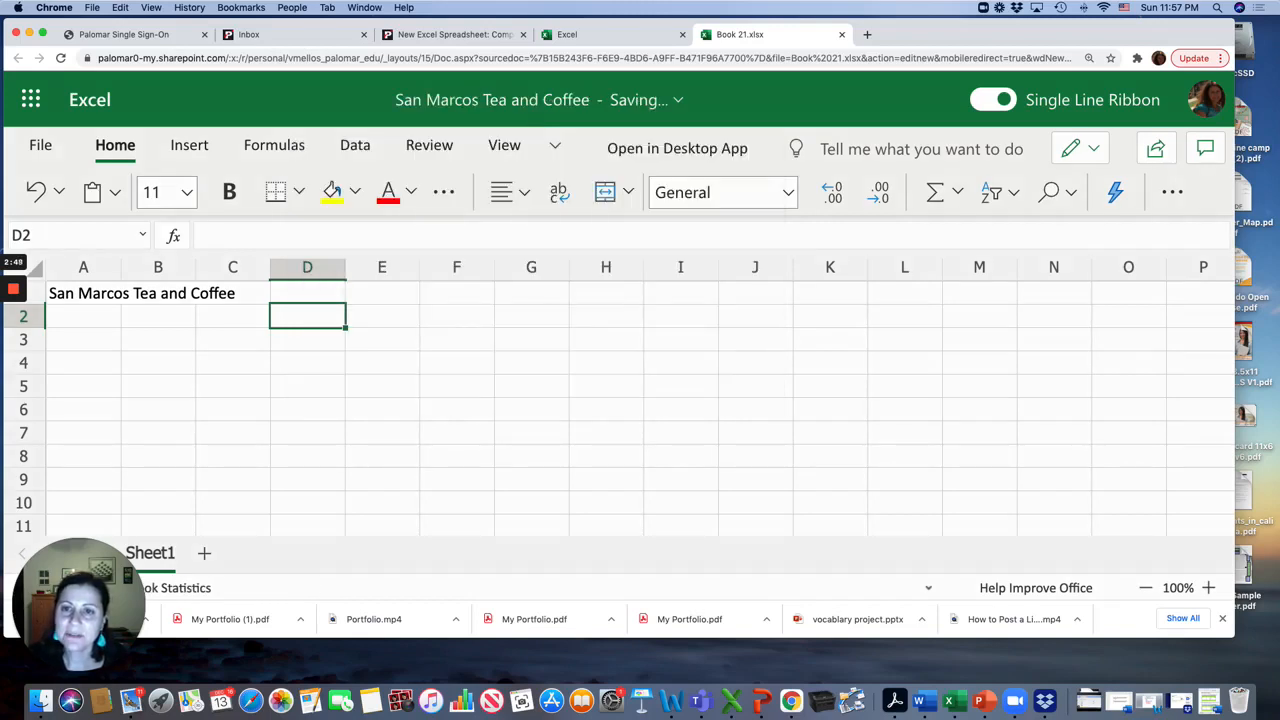
Open OneDrive's My files from the Excel start page
click(605, 34)
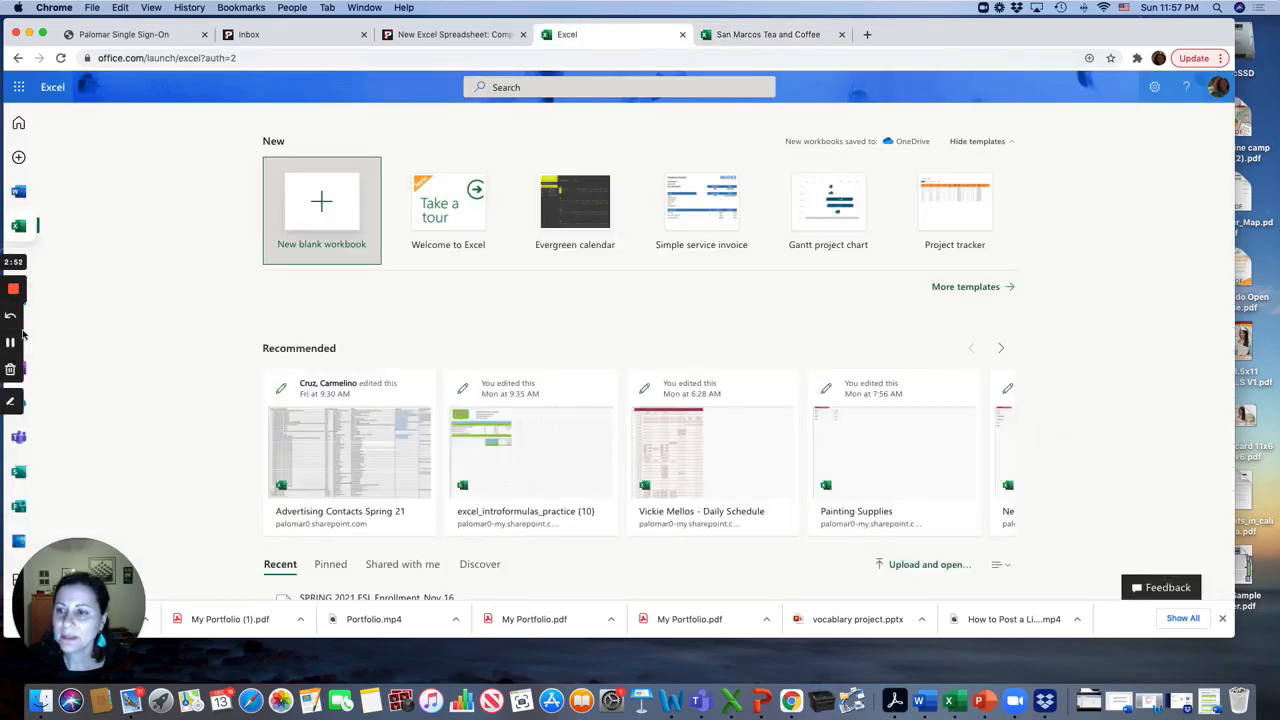
click(14, 345)
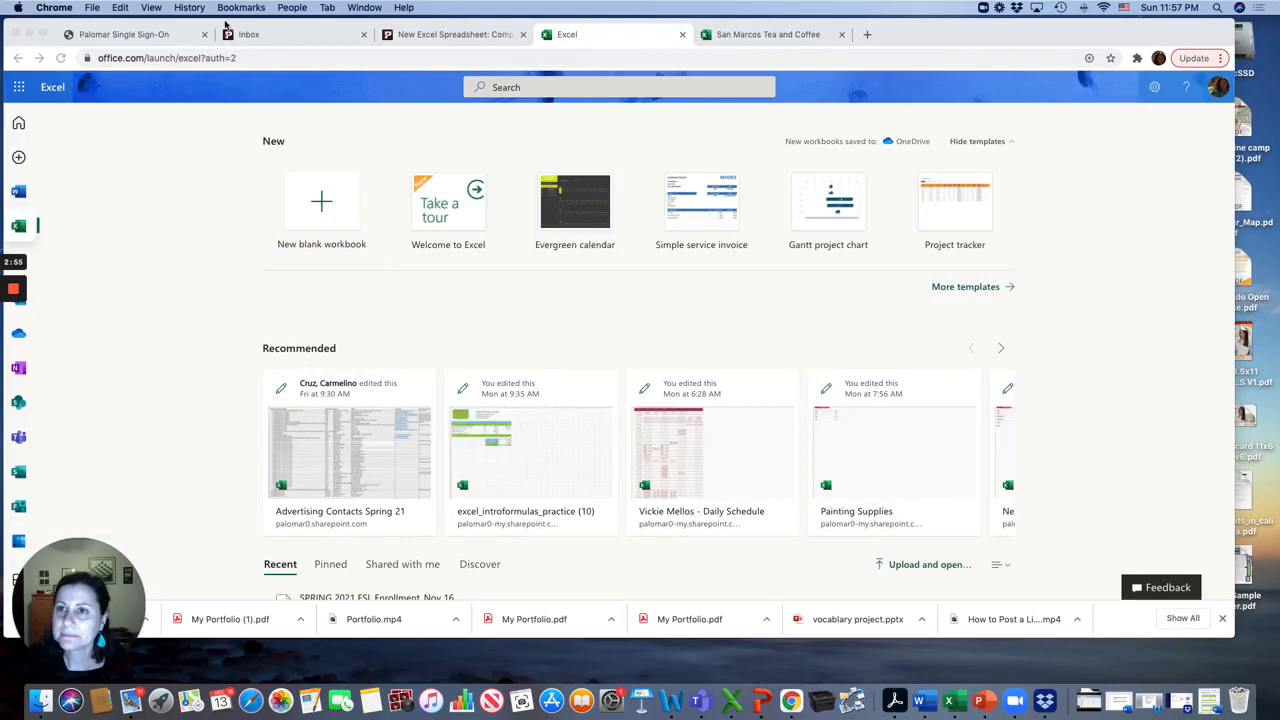
drag(226, 24, 324, 23)
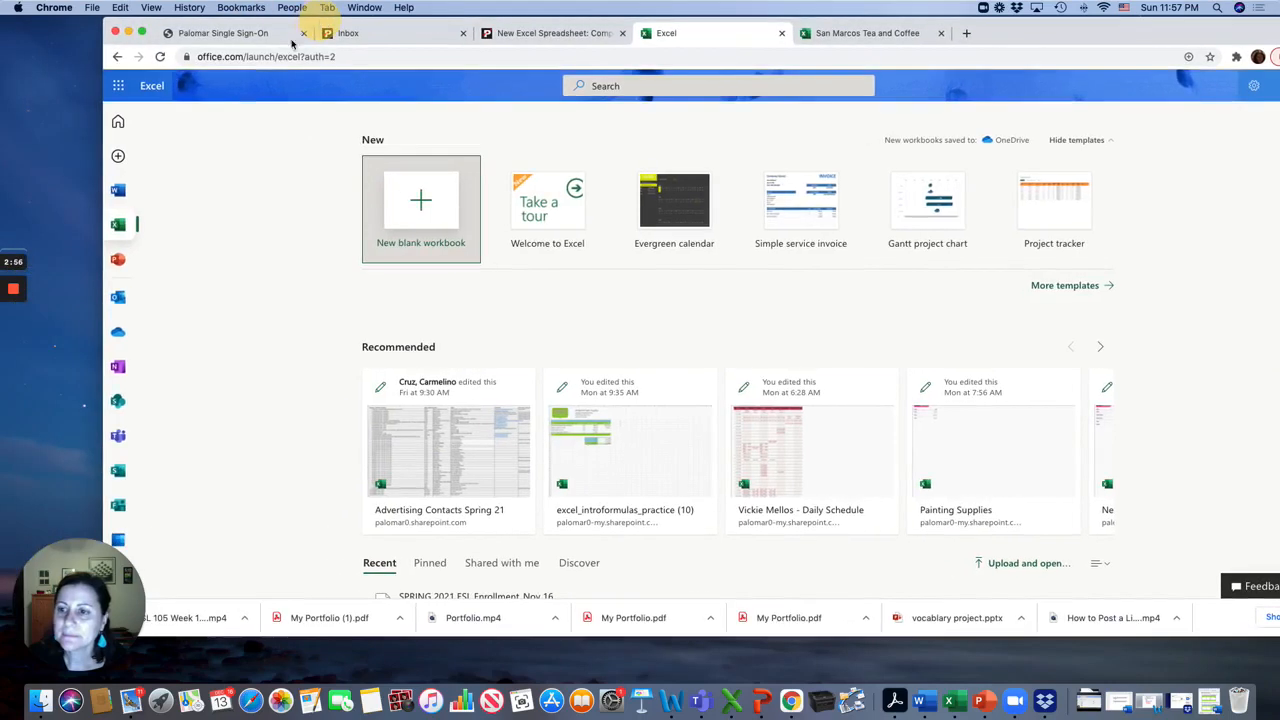
click(117, 333)
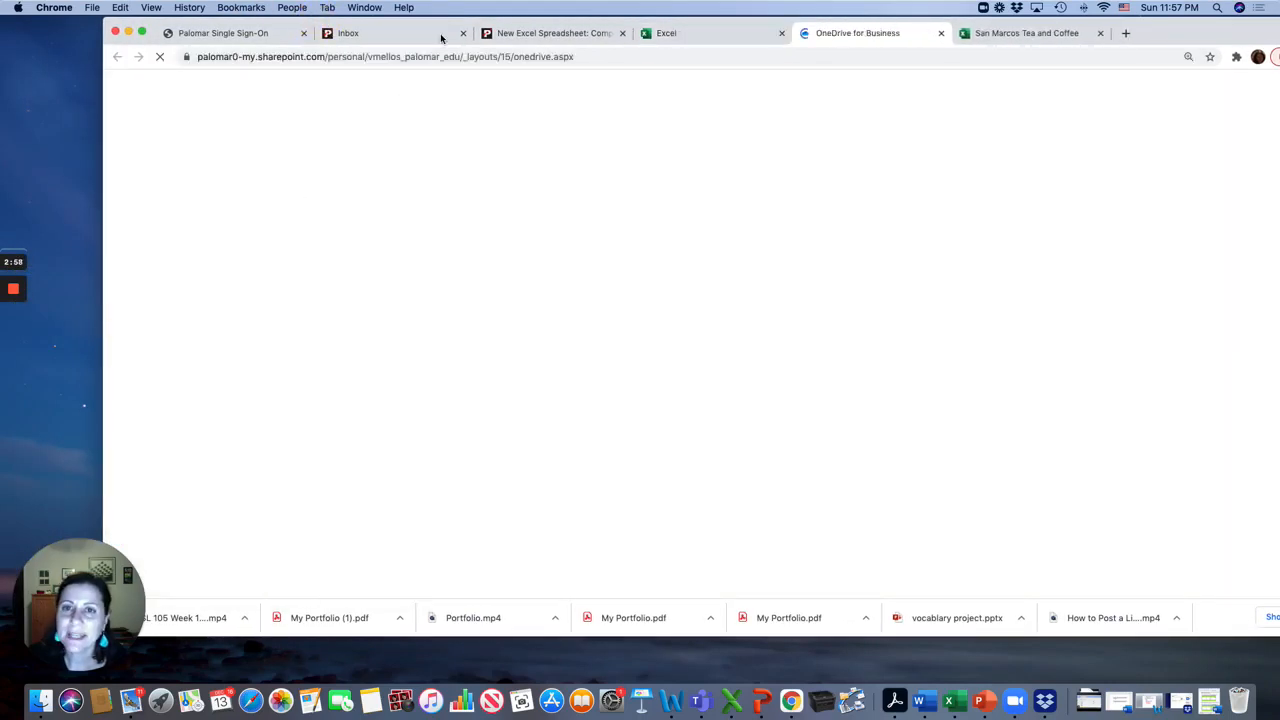
drag(445, 22, 373, 20)
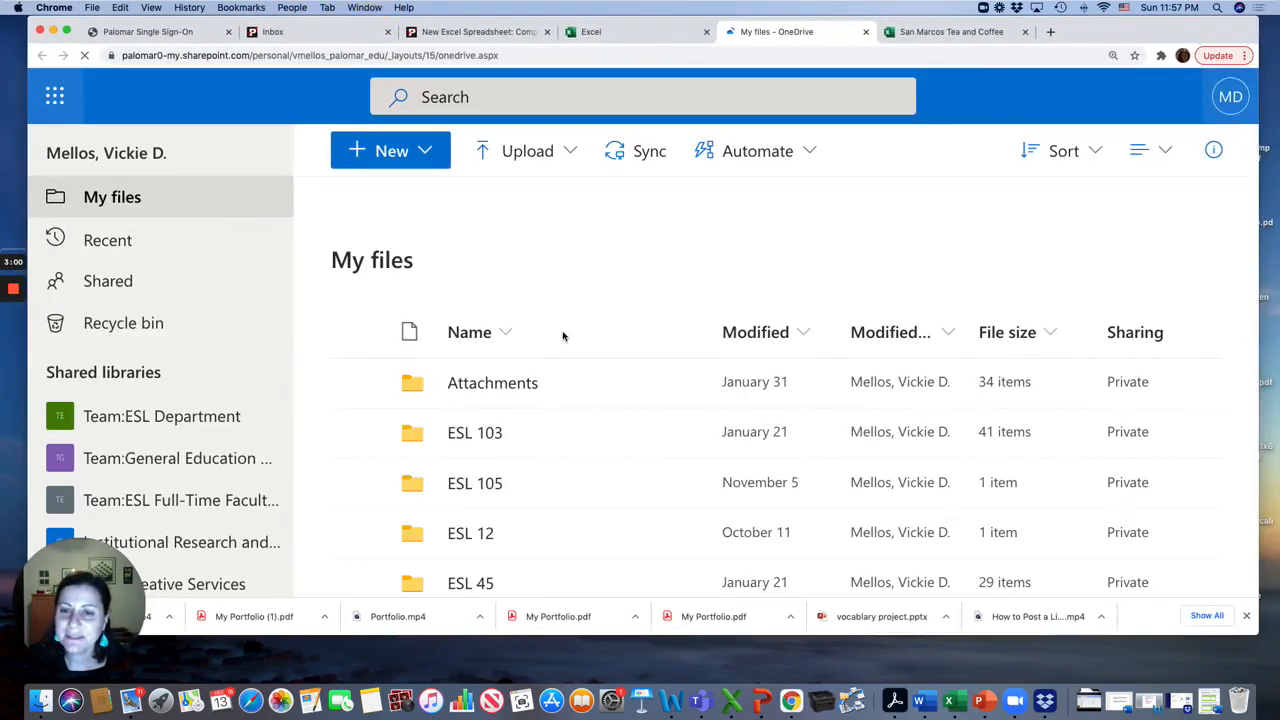
Locate San Marcos Tea and Coffee.xlsx in My files and open its details
scroll(560, 350, down, 3)
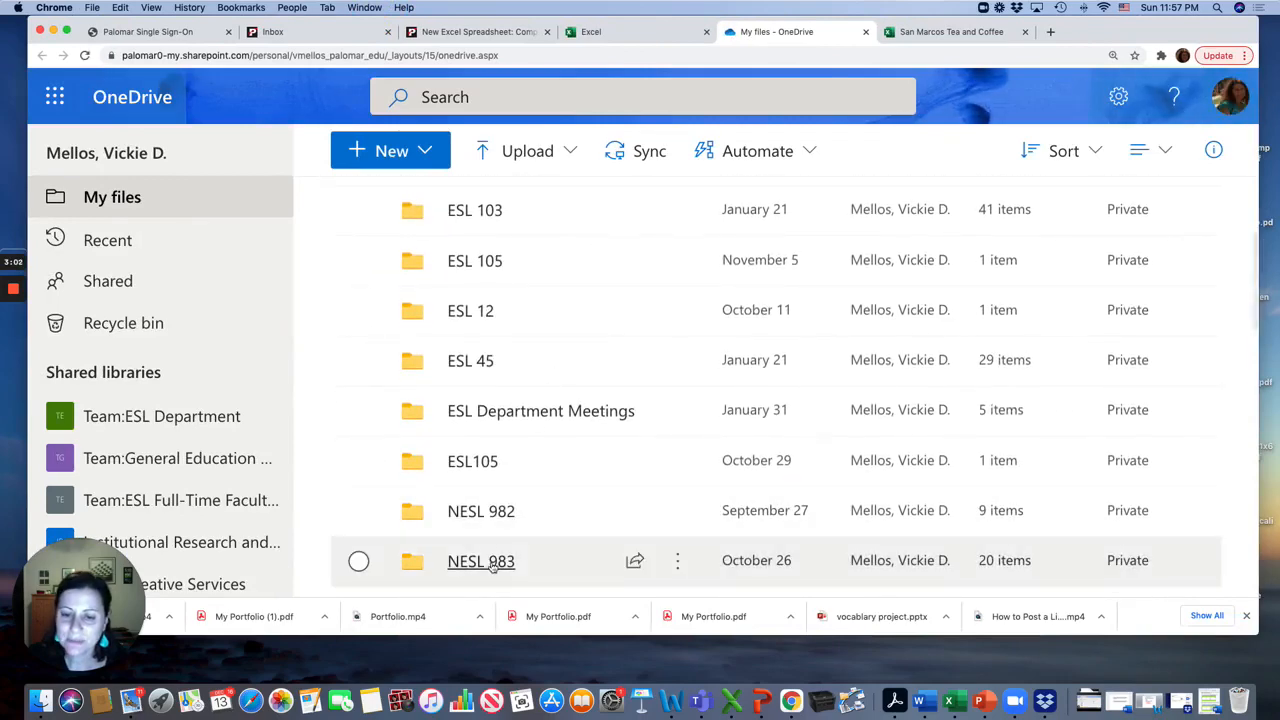
scroll(507, 565, down, 20)
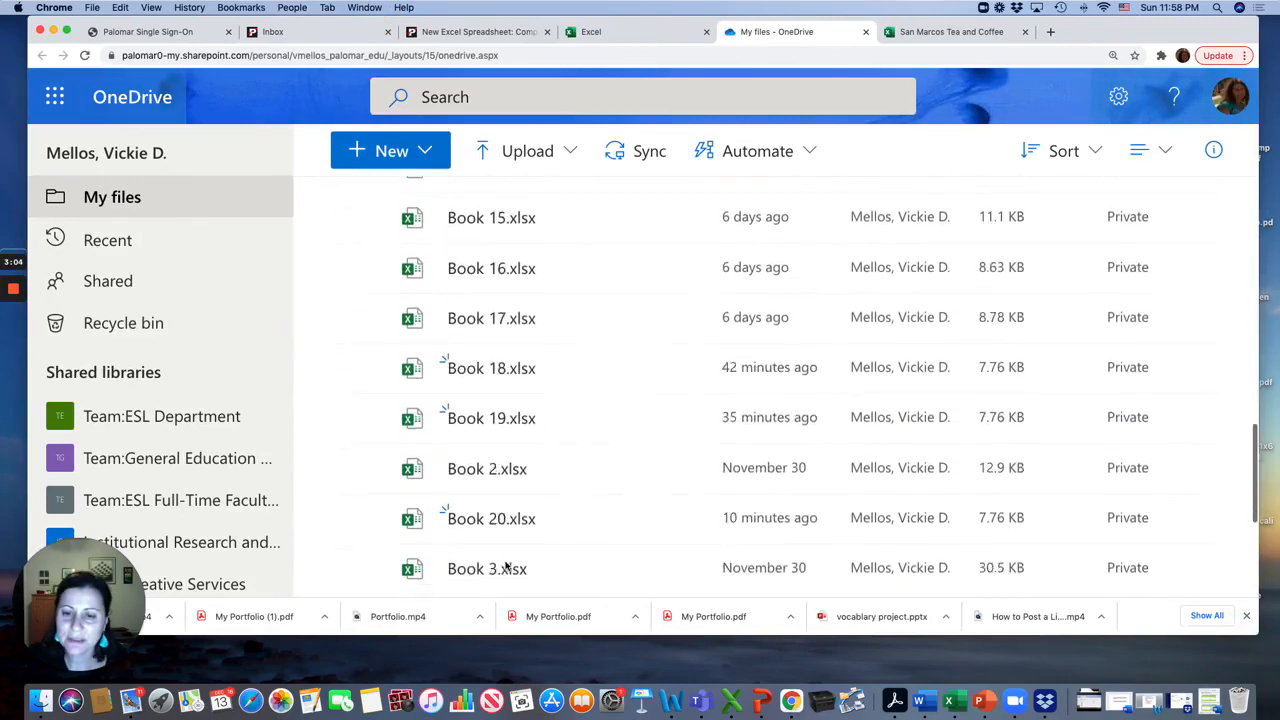
scroll(507, 565, down, 20)
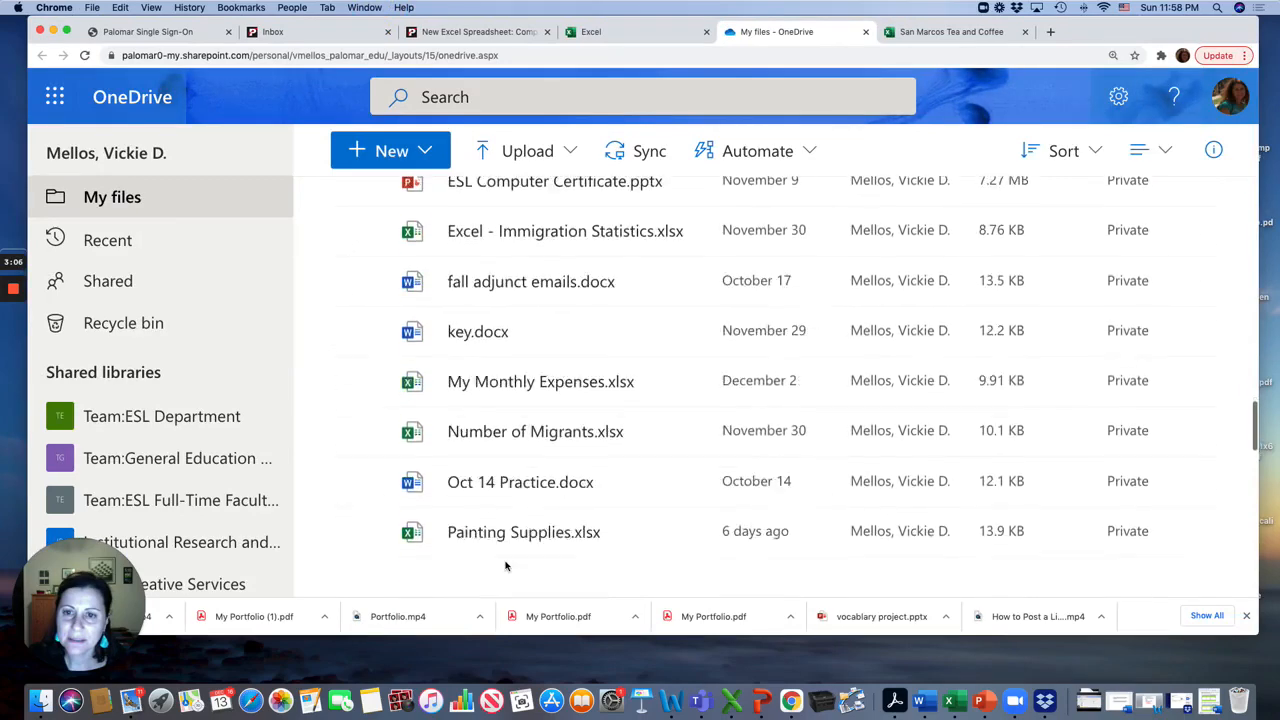
scroll(507, 565, down, 5)
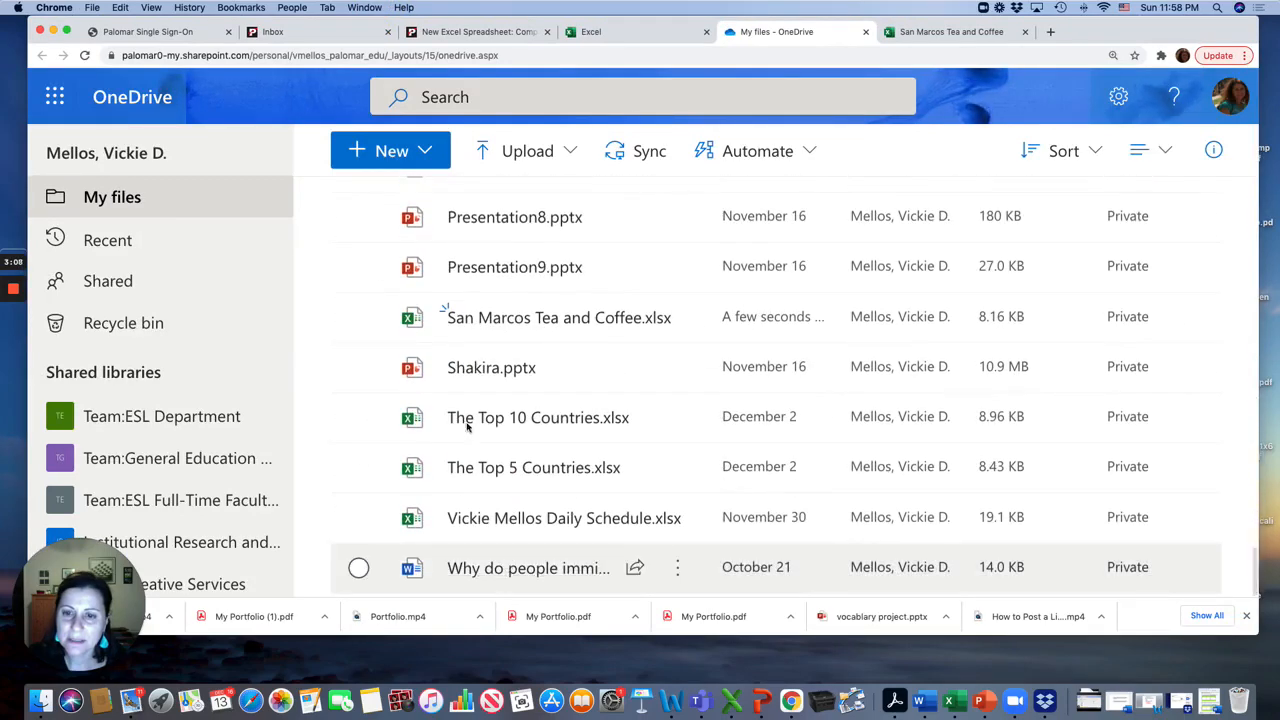
click(677, 318)
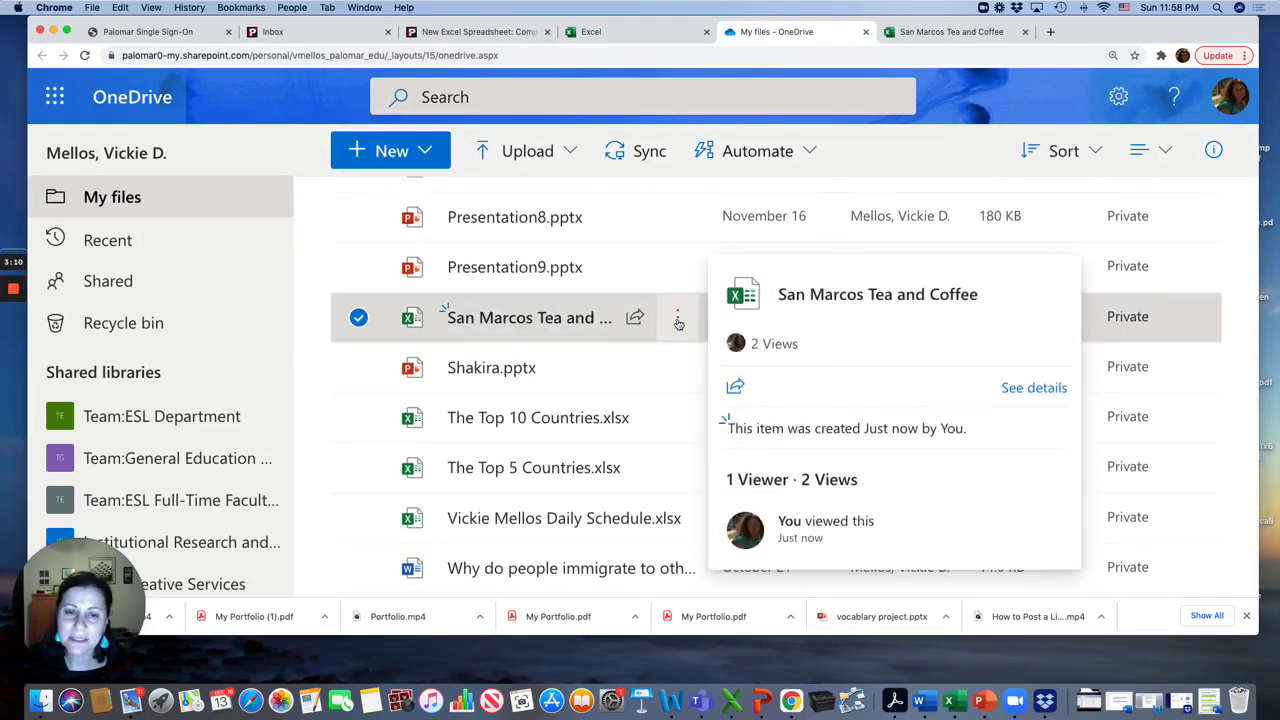
Move the San Marcos Tea and Coffee workbook into the NESL 983 folder of your OneDrive
click(730, 394)
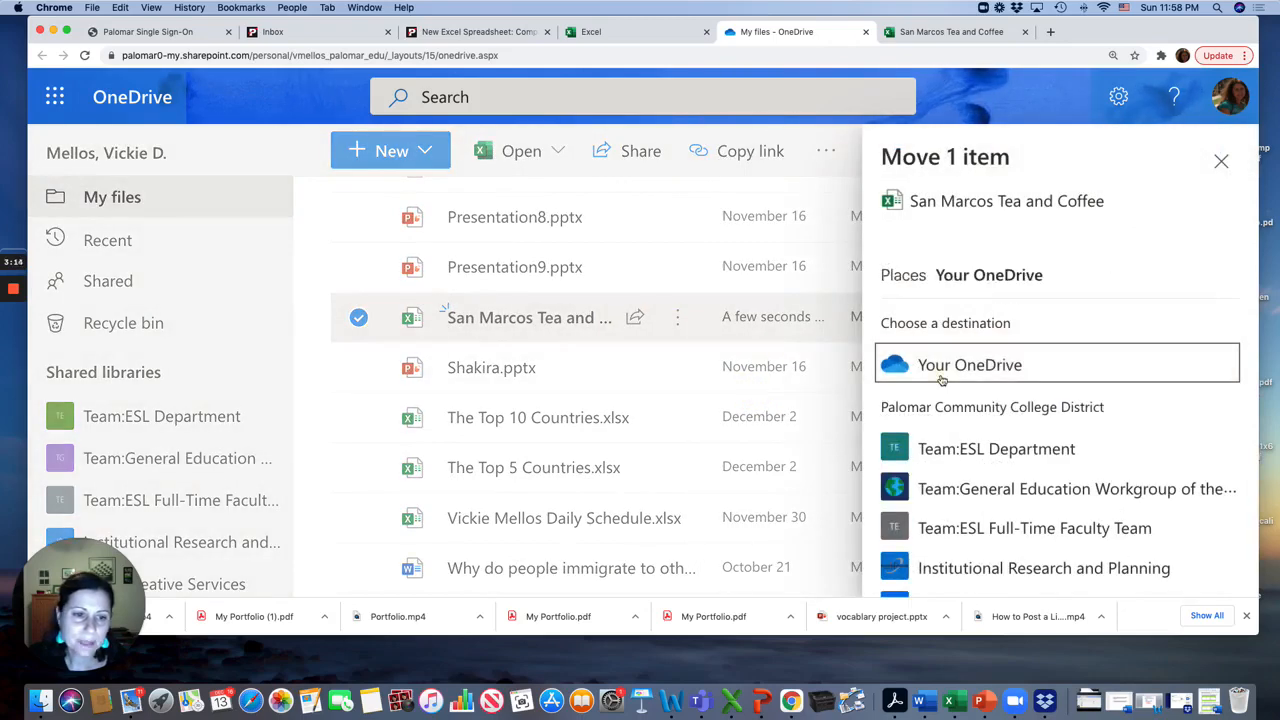
click(943, 372)
scroll(940, 470, down, 2)
scroll(943, 484, down, 3)
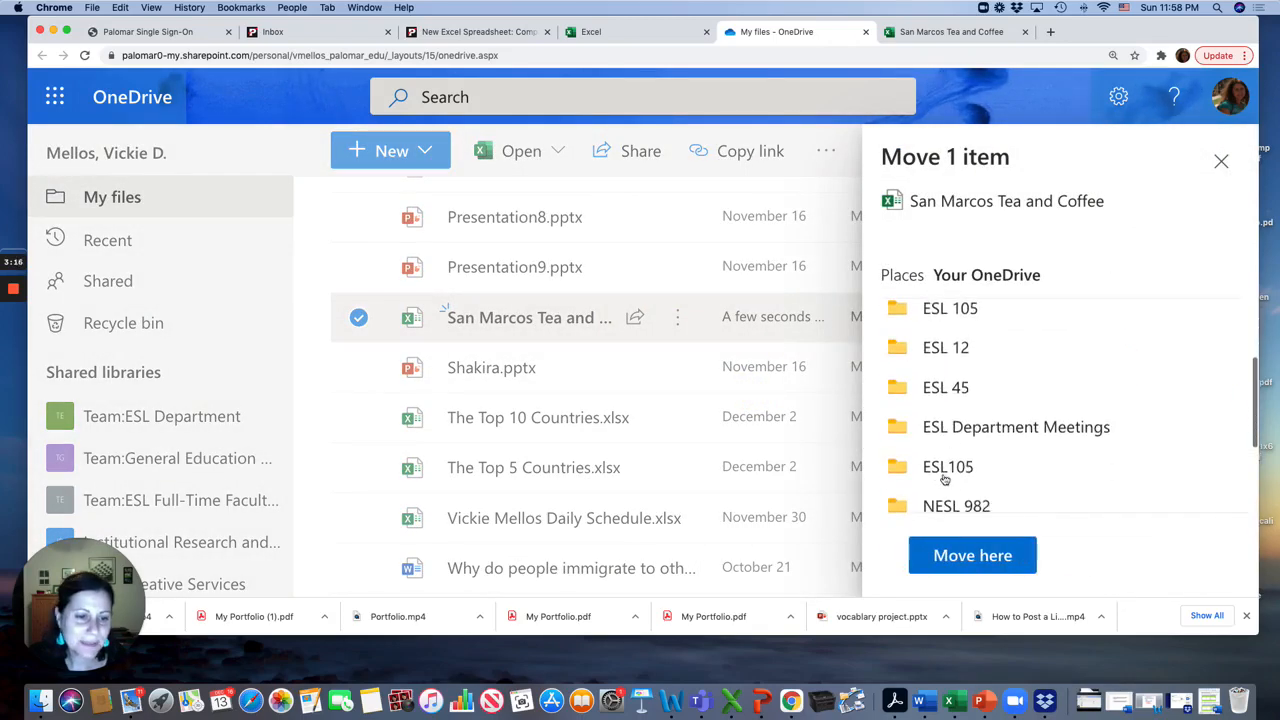
click(940, 485)
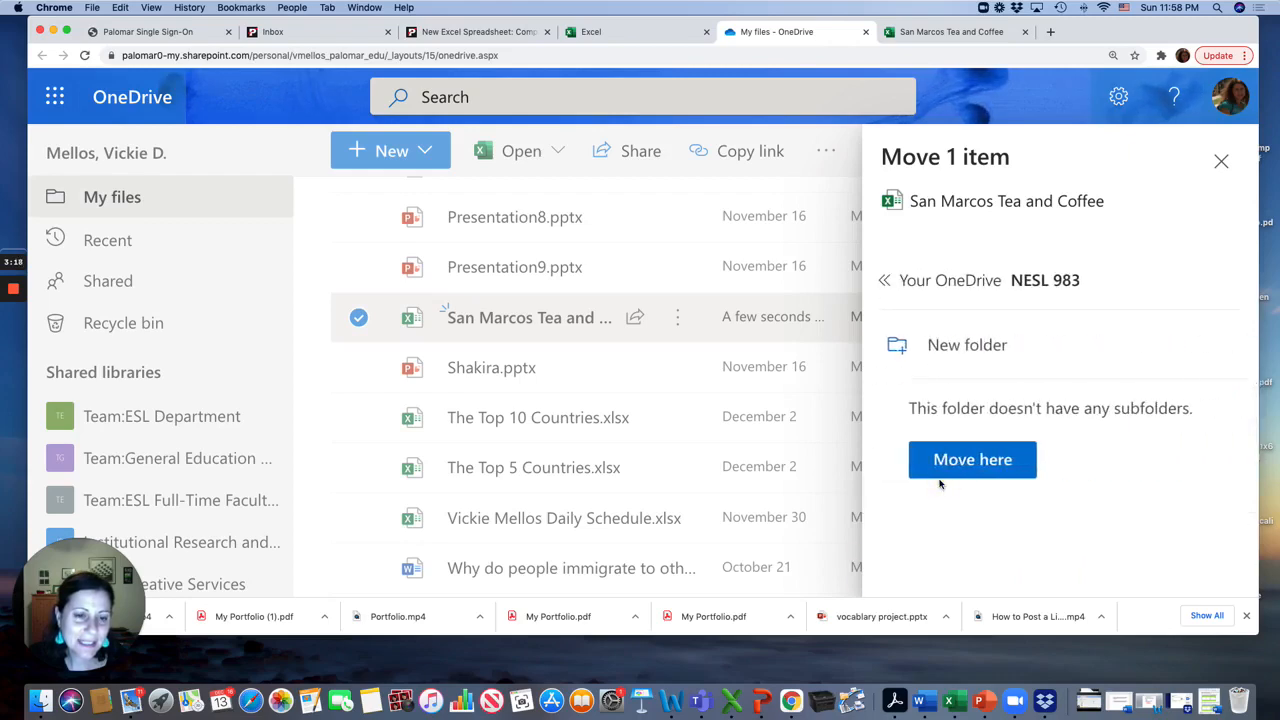
click(971, 460)
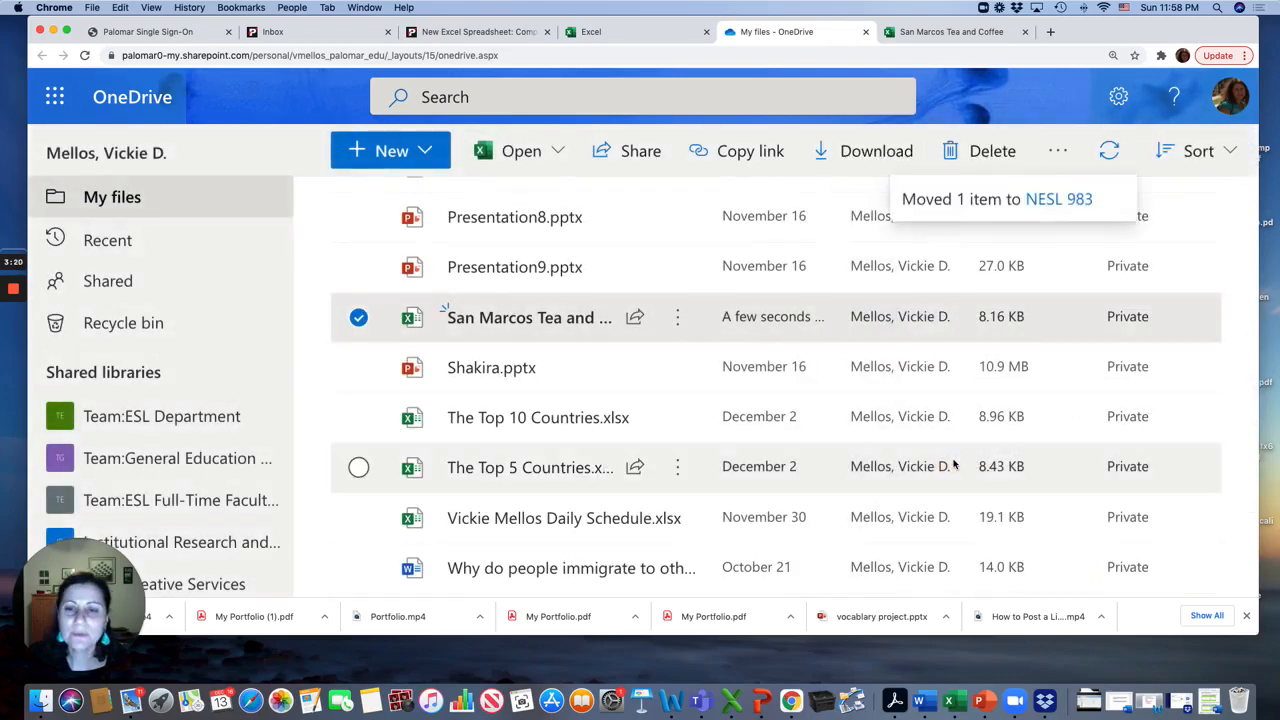
Open the NESL 983 folder and open the San Marcos Tea and Coffee workbook from it
scroll(950, 470, up, 10)
scroll(580, 257, up, 8)
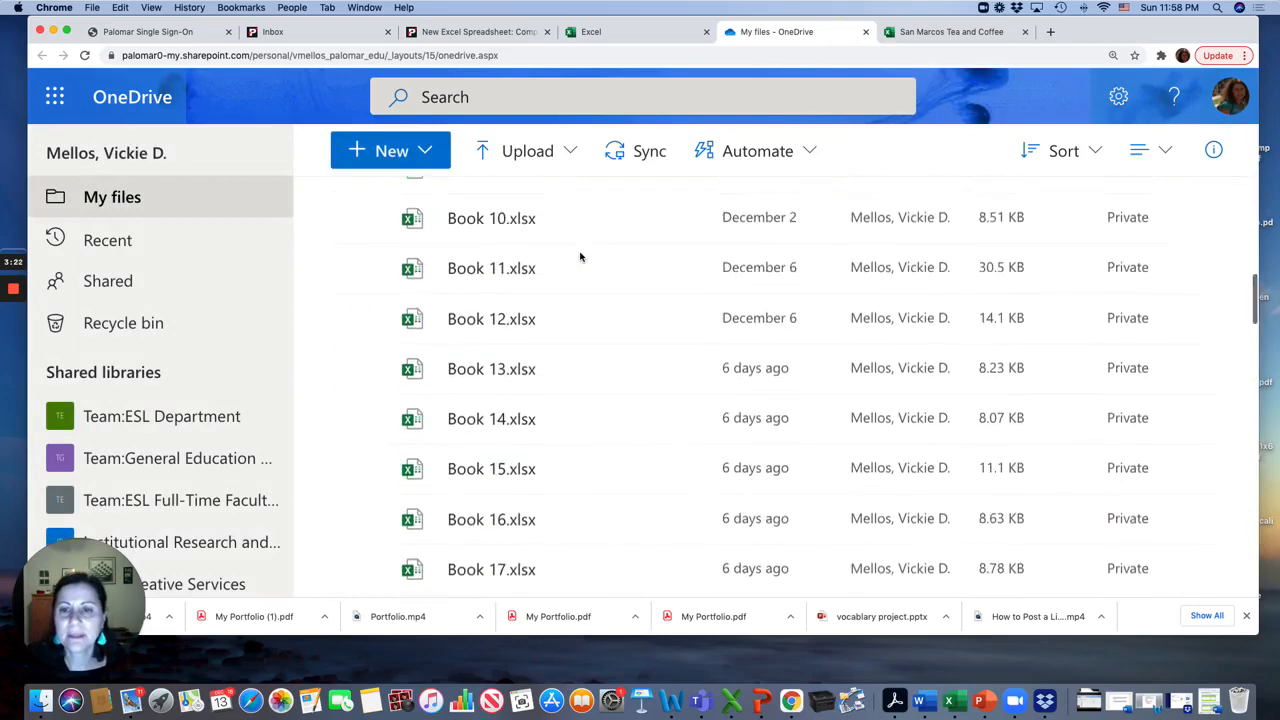
scroll(580, 257, up, 3)
click(498, 330)
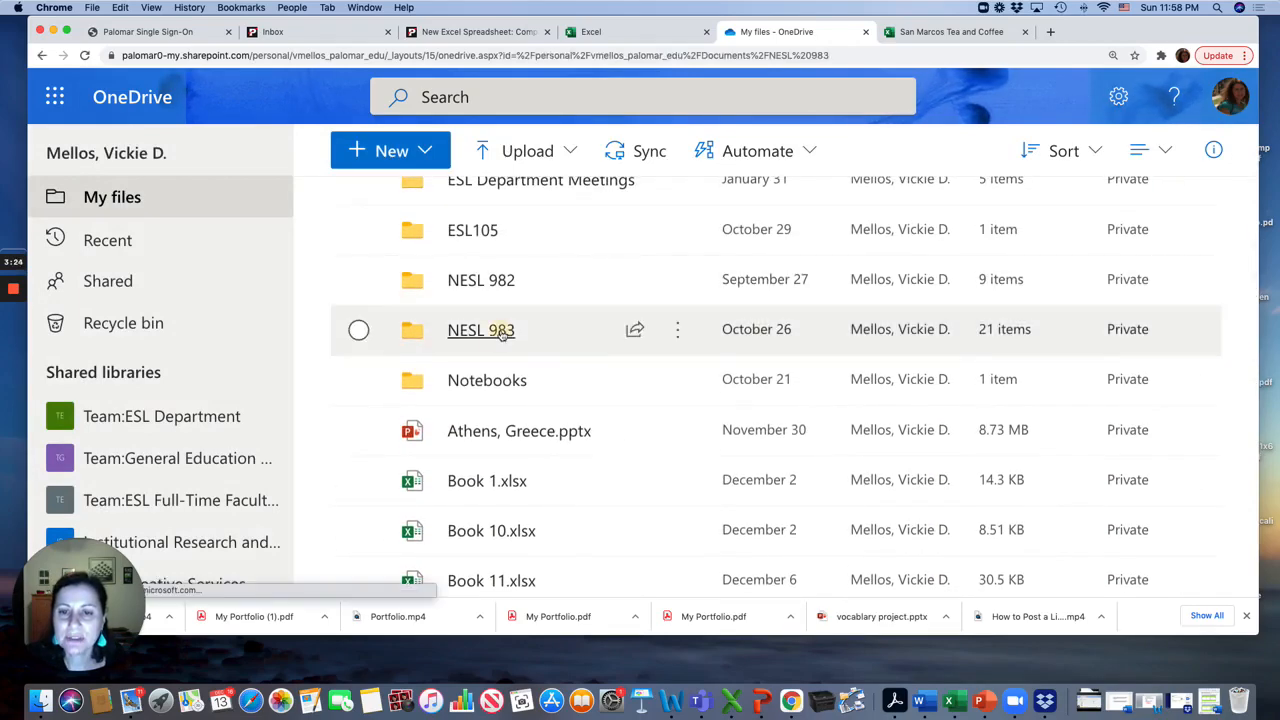
scroll(530, 420, down, 8)
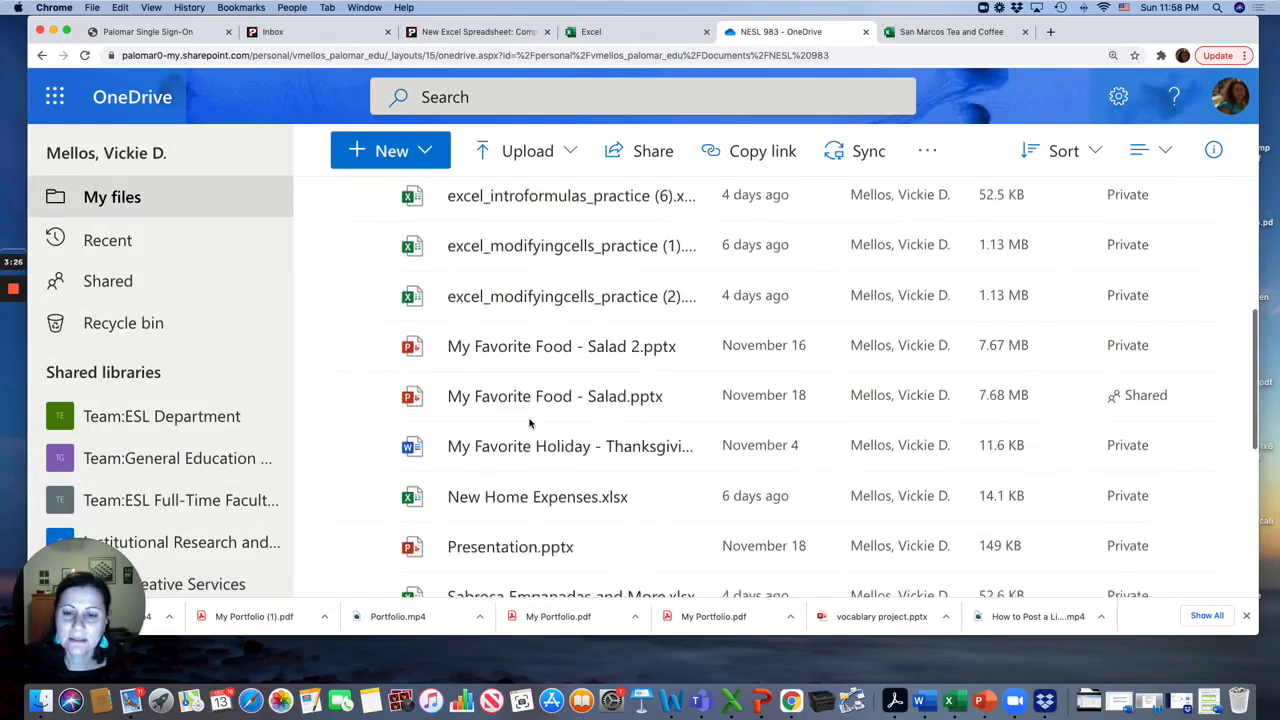
scroll(530, 423, down, 4)
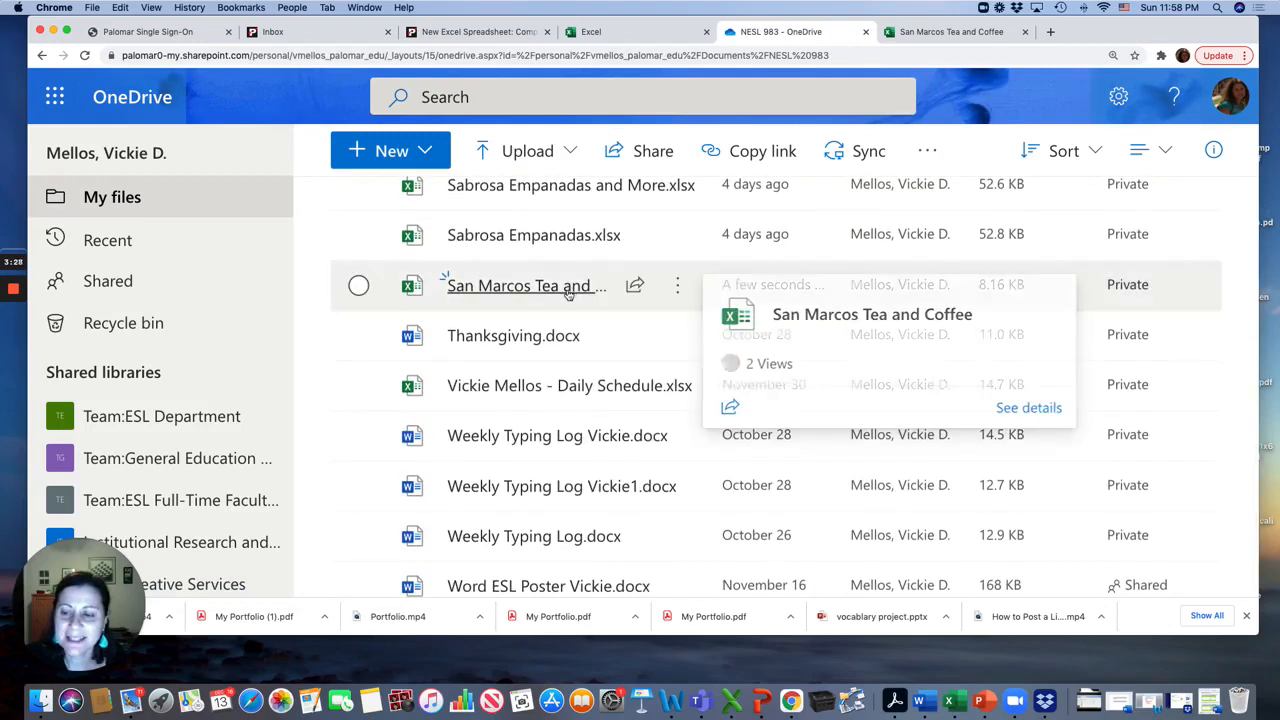
click(567, 288)
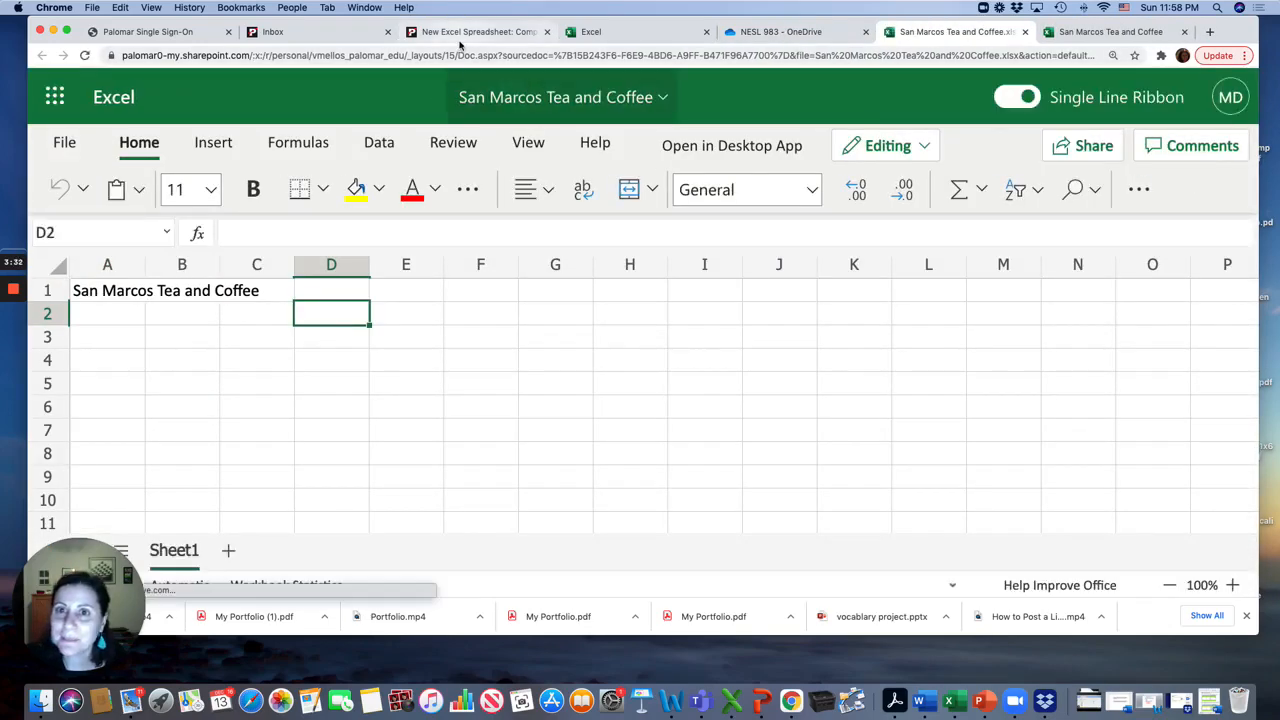
Review the assignment's steps for the title and merging in the instructions page
click(472, 31)
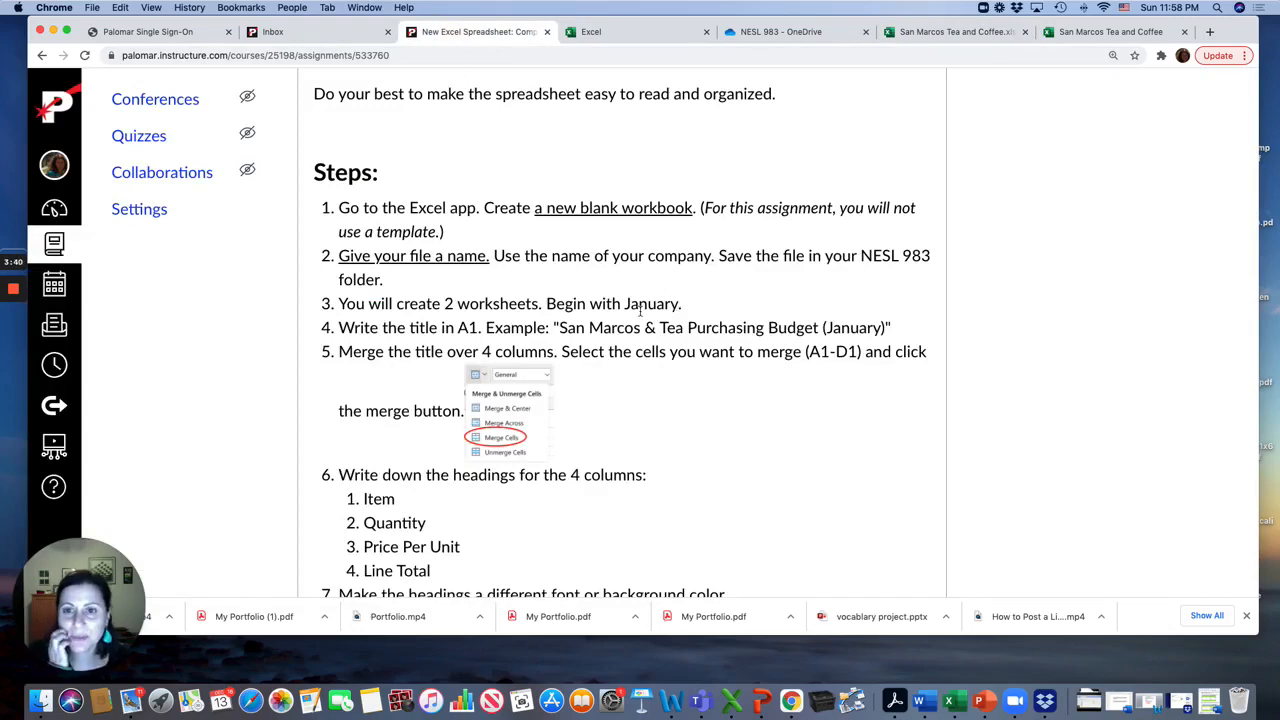
scroll(640, 312, down, 2)
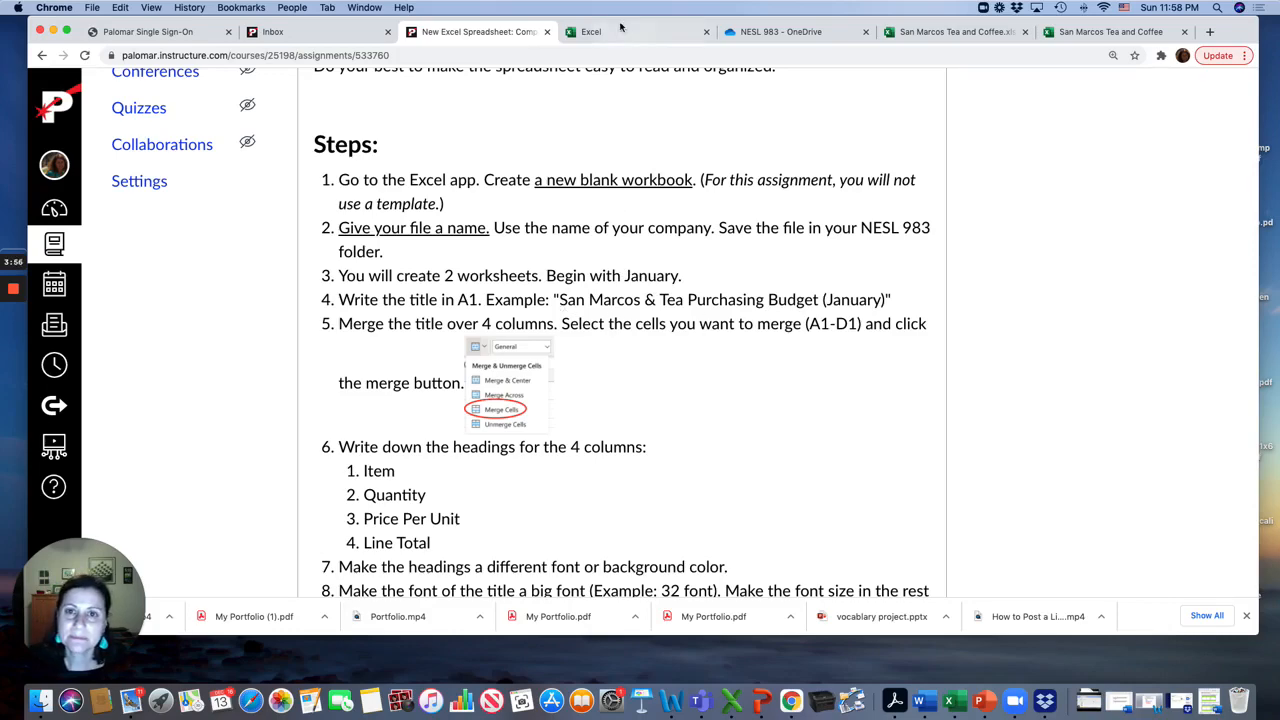
Change the A1 title to San Marcos Tea and Coffee Purcahsing Budget (January)
click(938, 32)
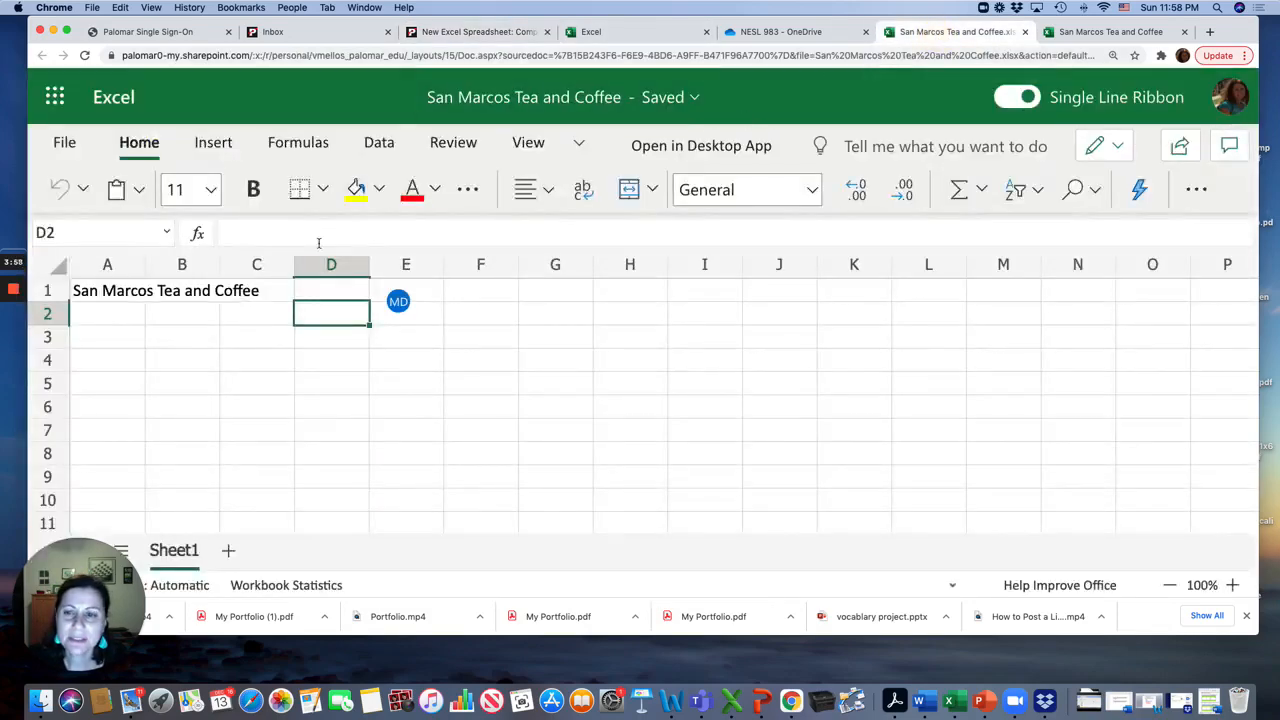
click(212, 290)
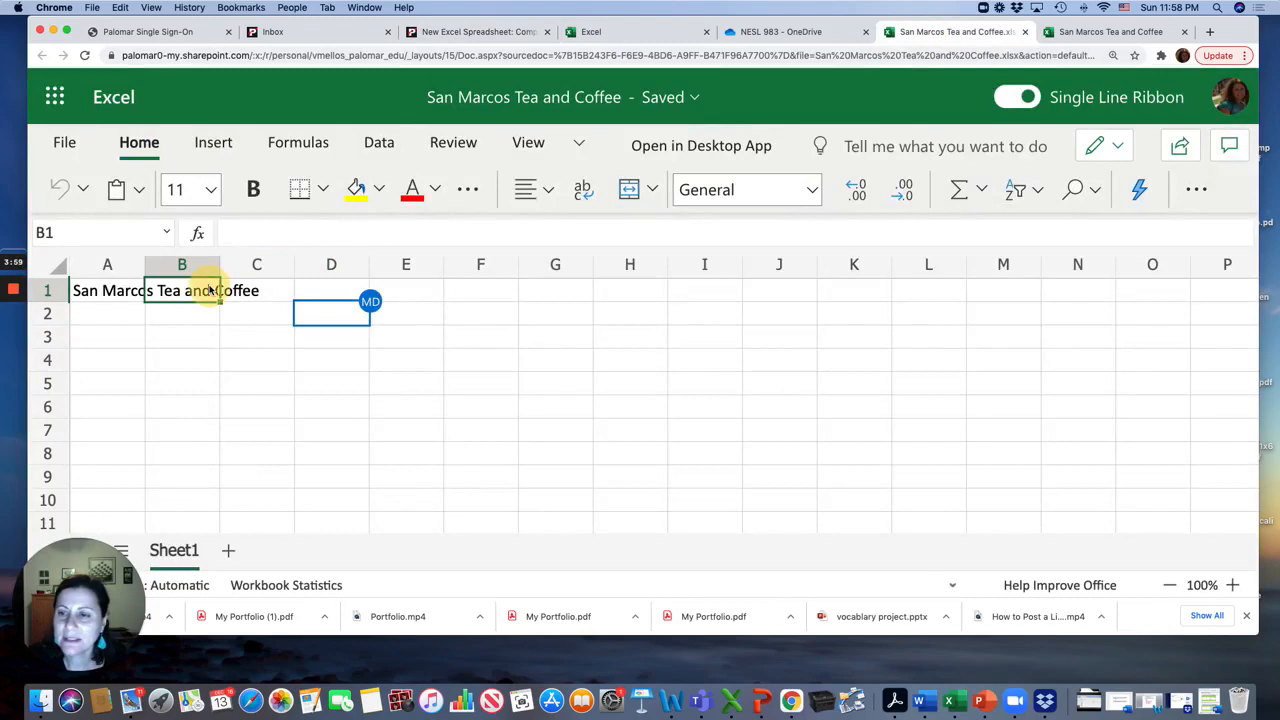
click(118, 291)
click(422, 238)
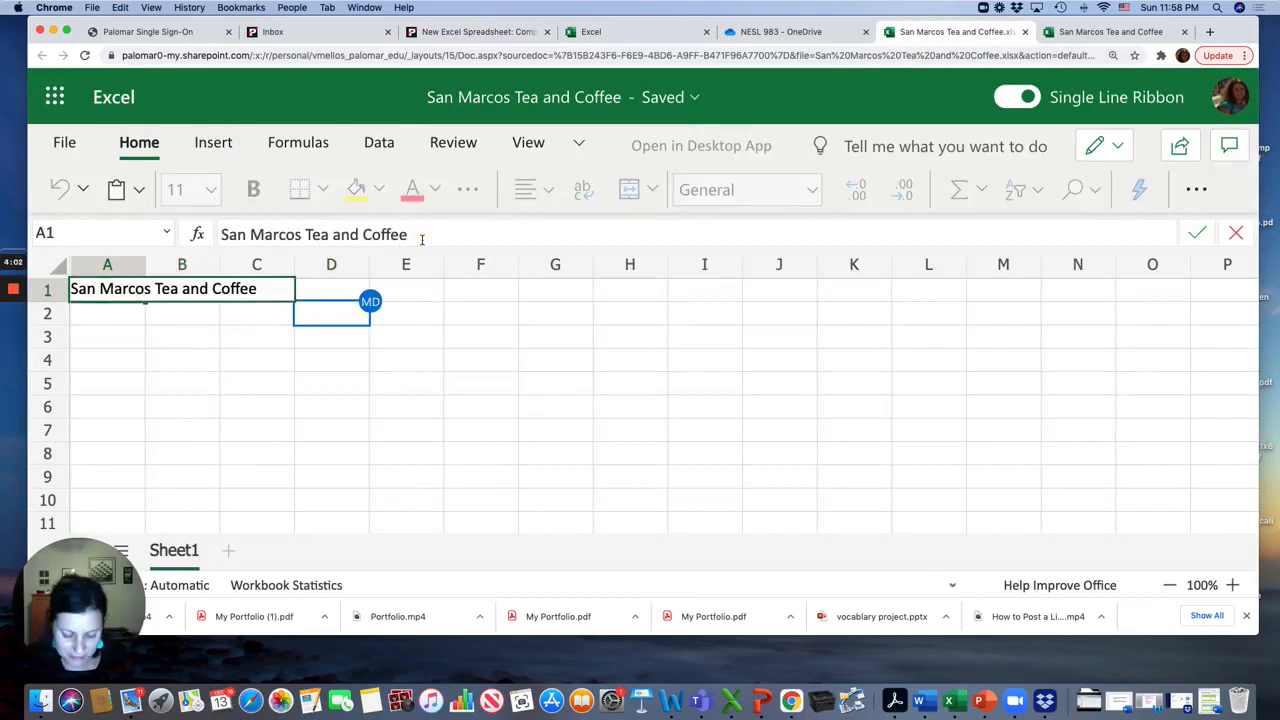
text(Purcah)
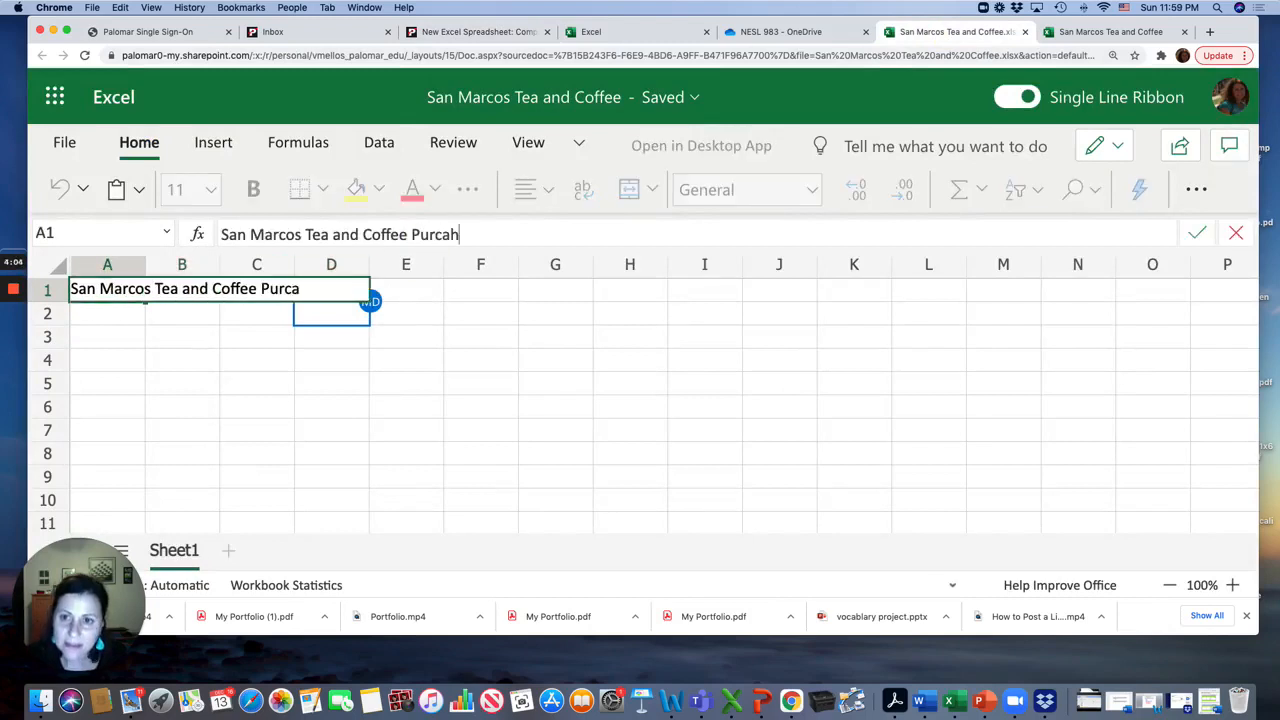
text(sing Bur)
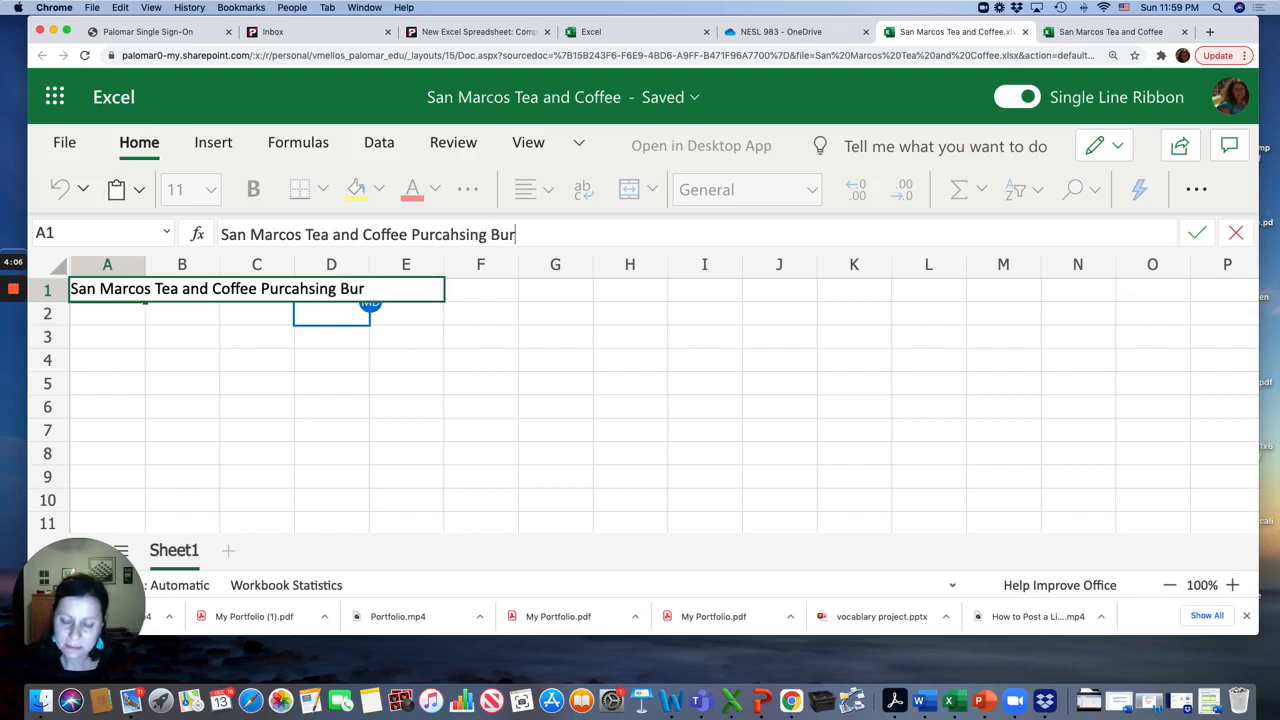
key(BackSpace)
text(dget ()
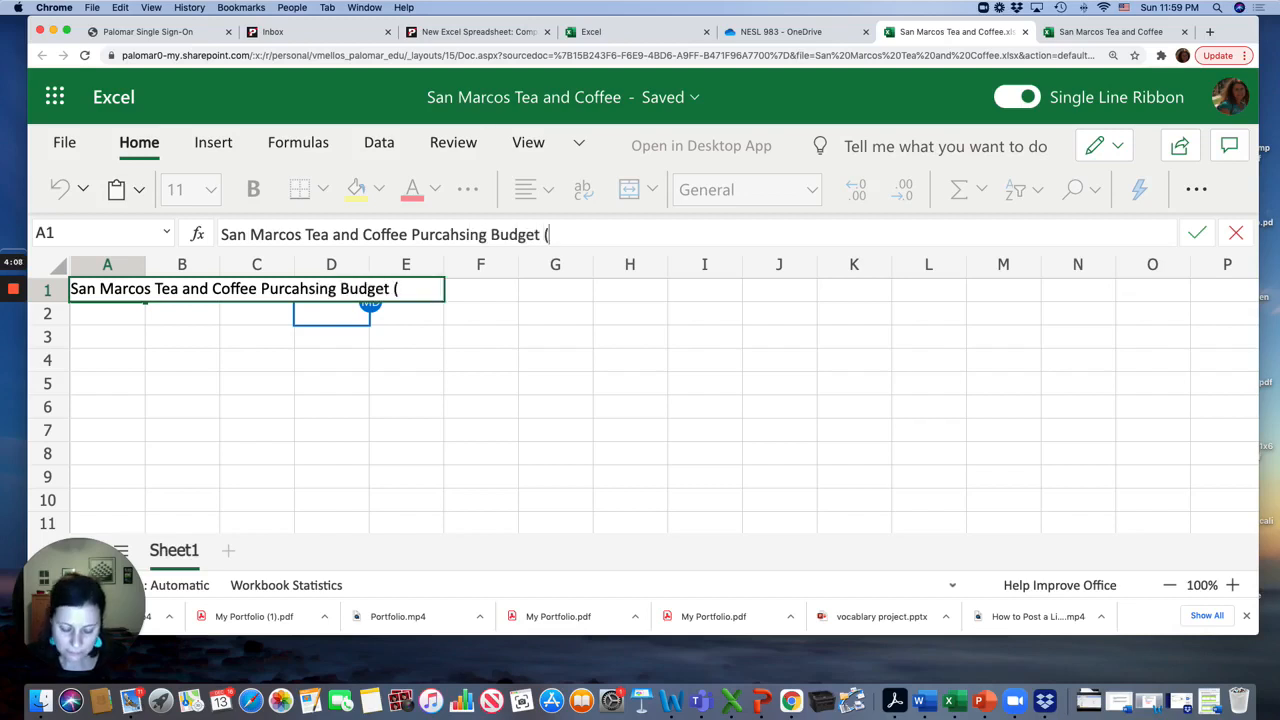
text(January))
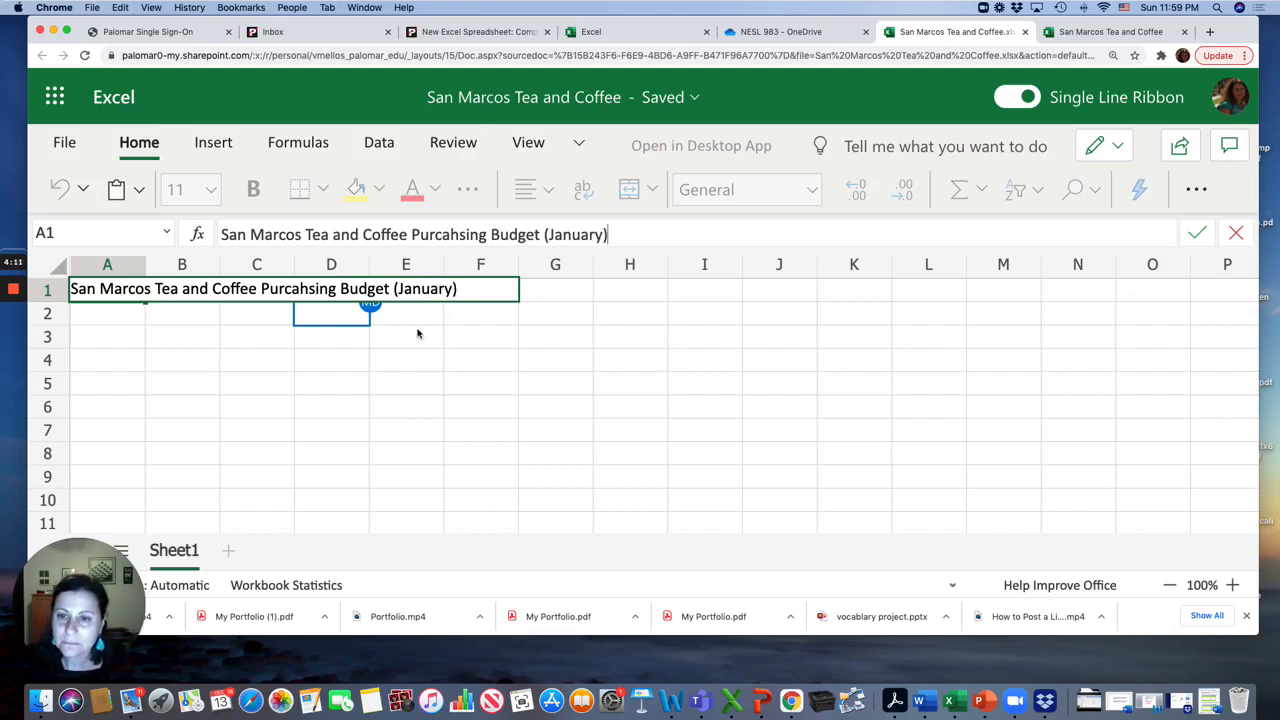
key(Return)
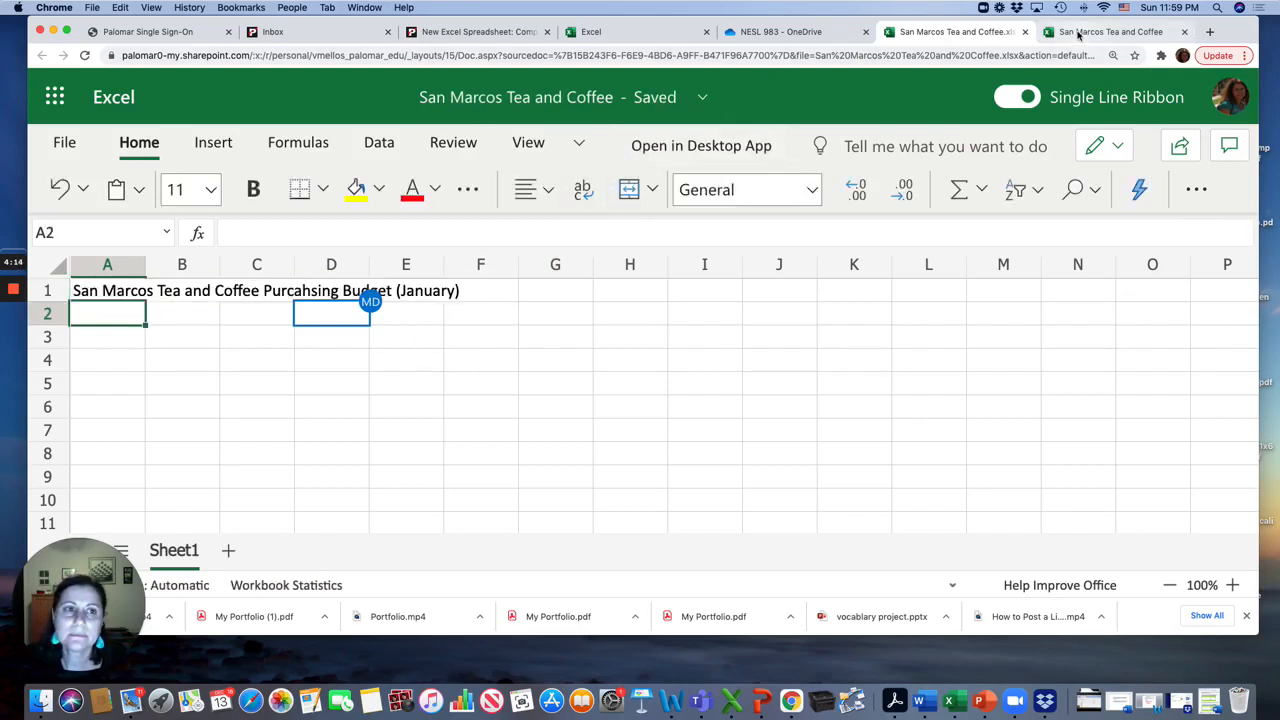
Close the duplicate workbook tab and check the assignment instructions again before returning to the workbook
click(1185, 32)
click(748, 36)
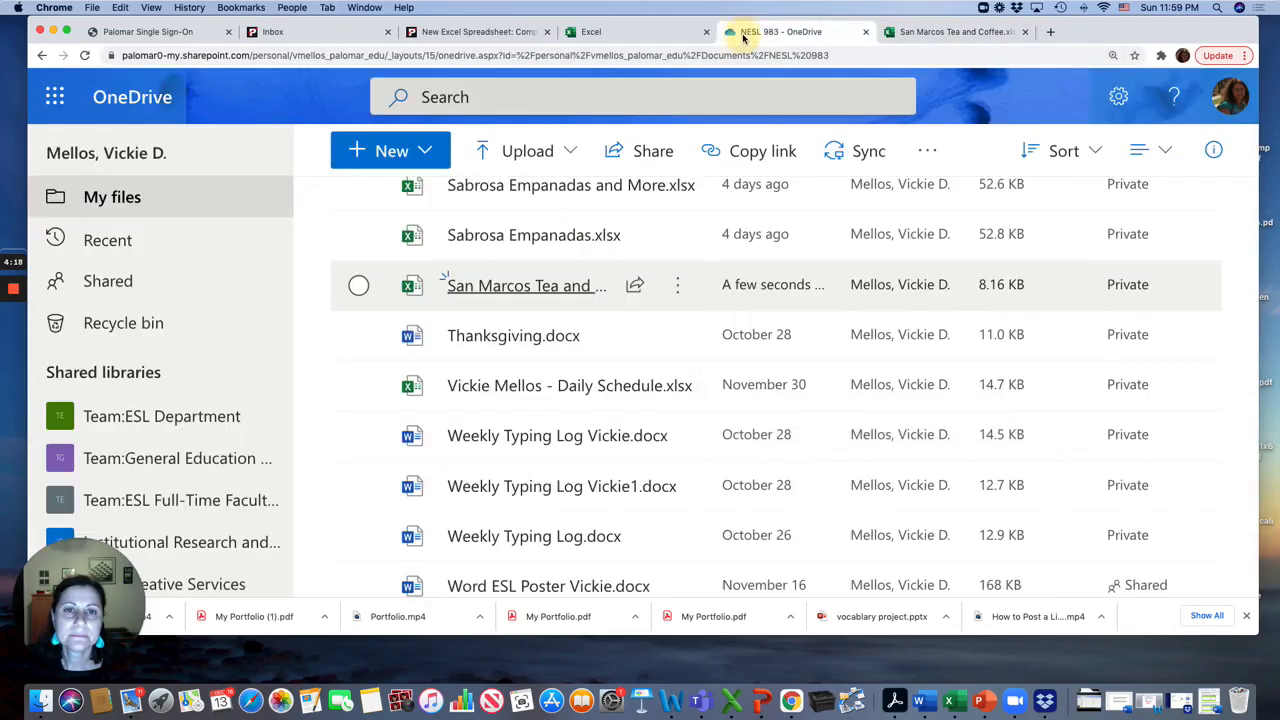
click(470, 31)
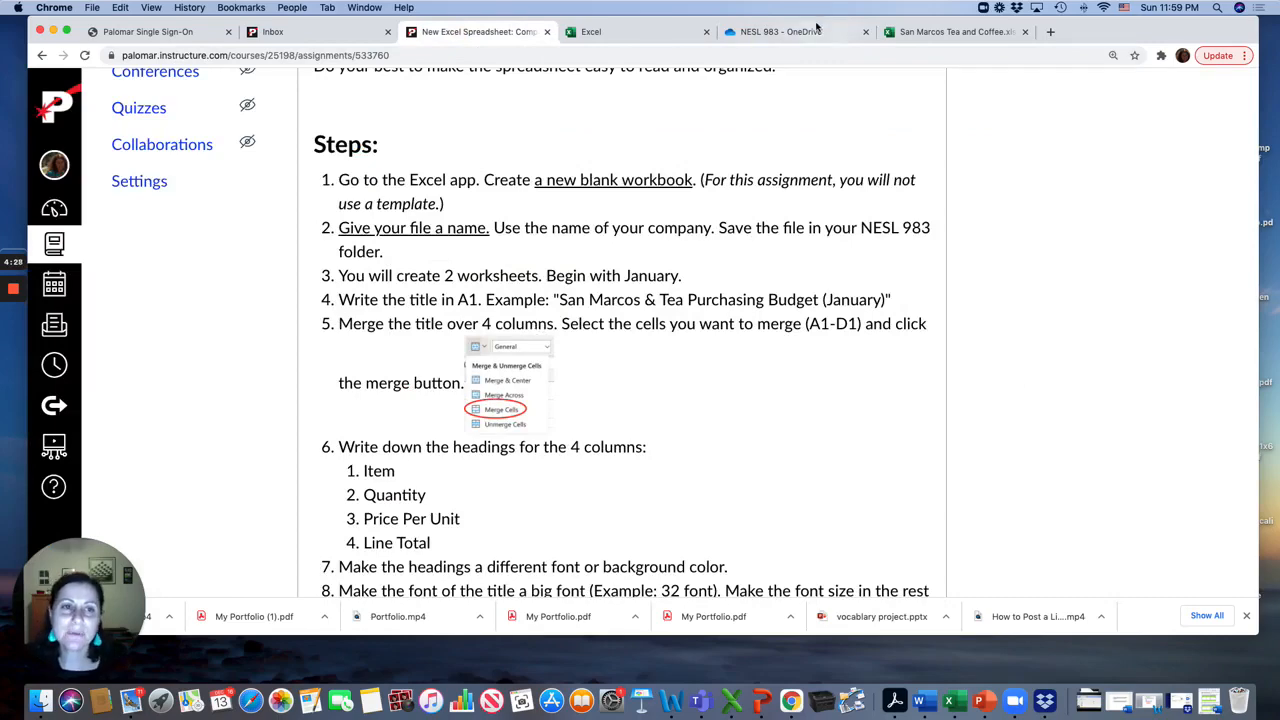
click(935, 38)
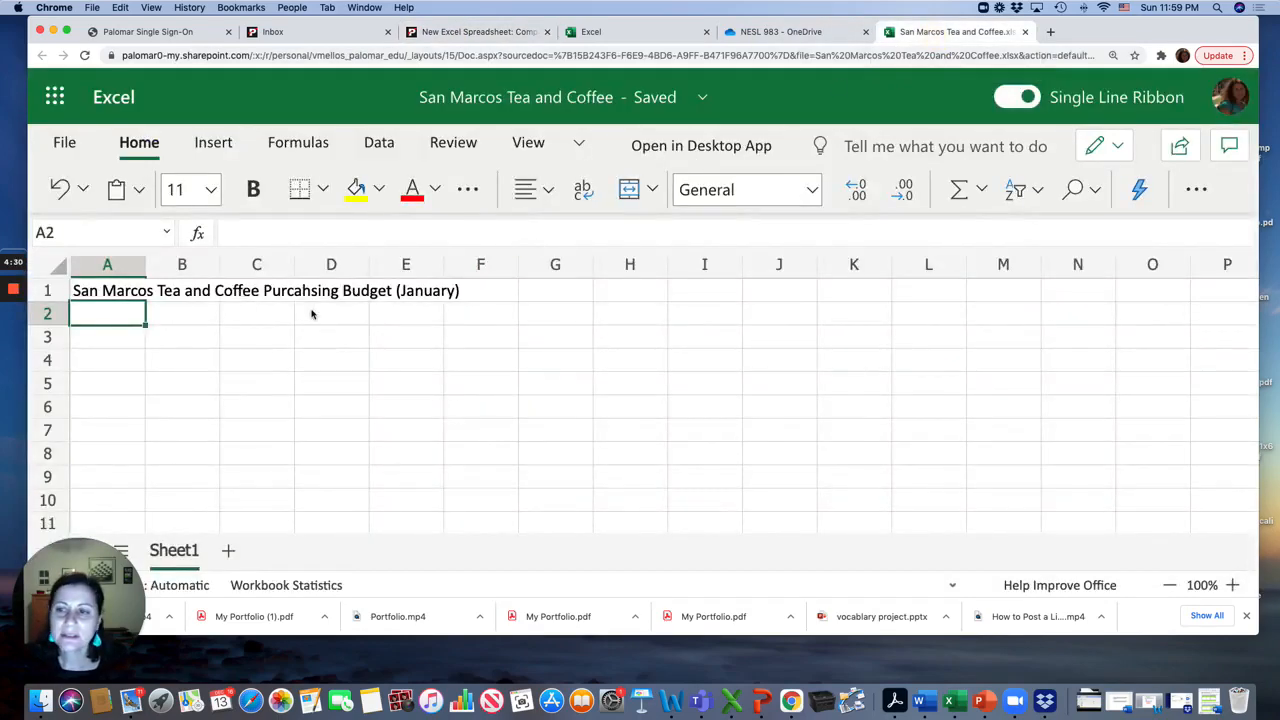
Merge cells A1 through D1 holding the title using Merge Cells
click(125, 290)
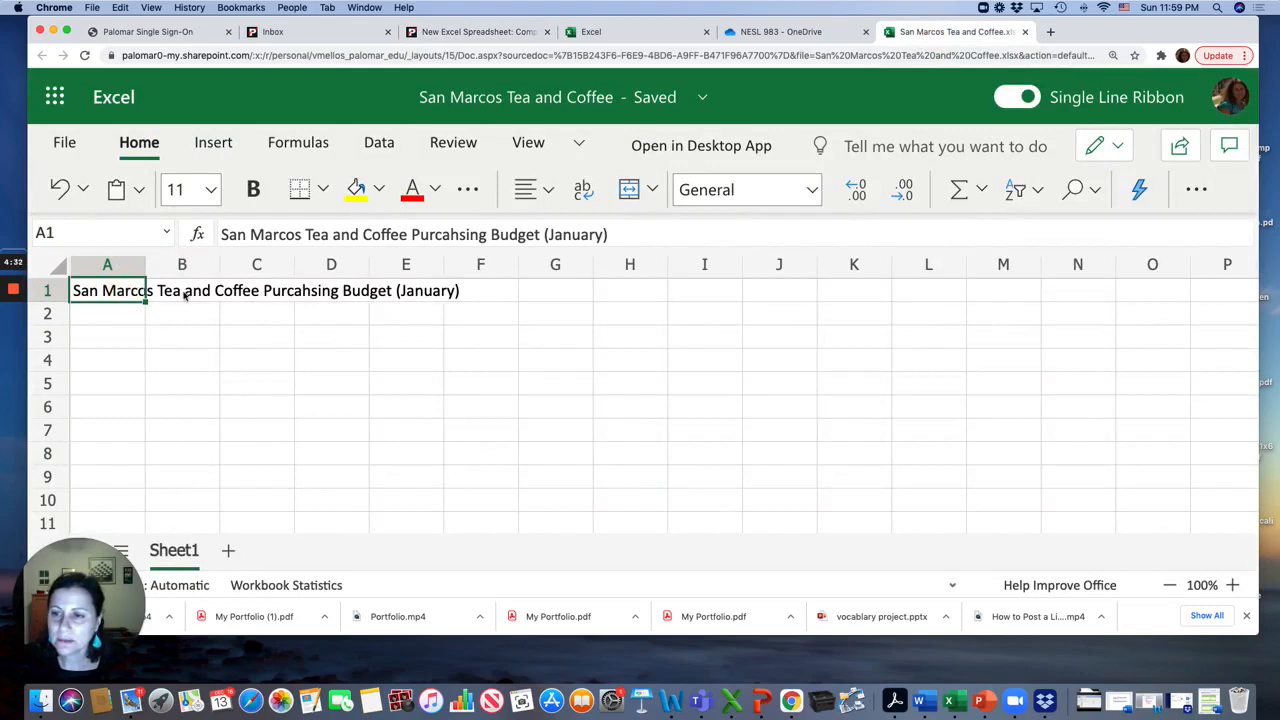
shift+click(320, 290)
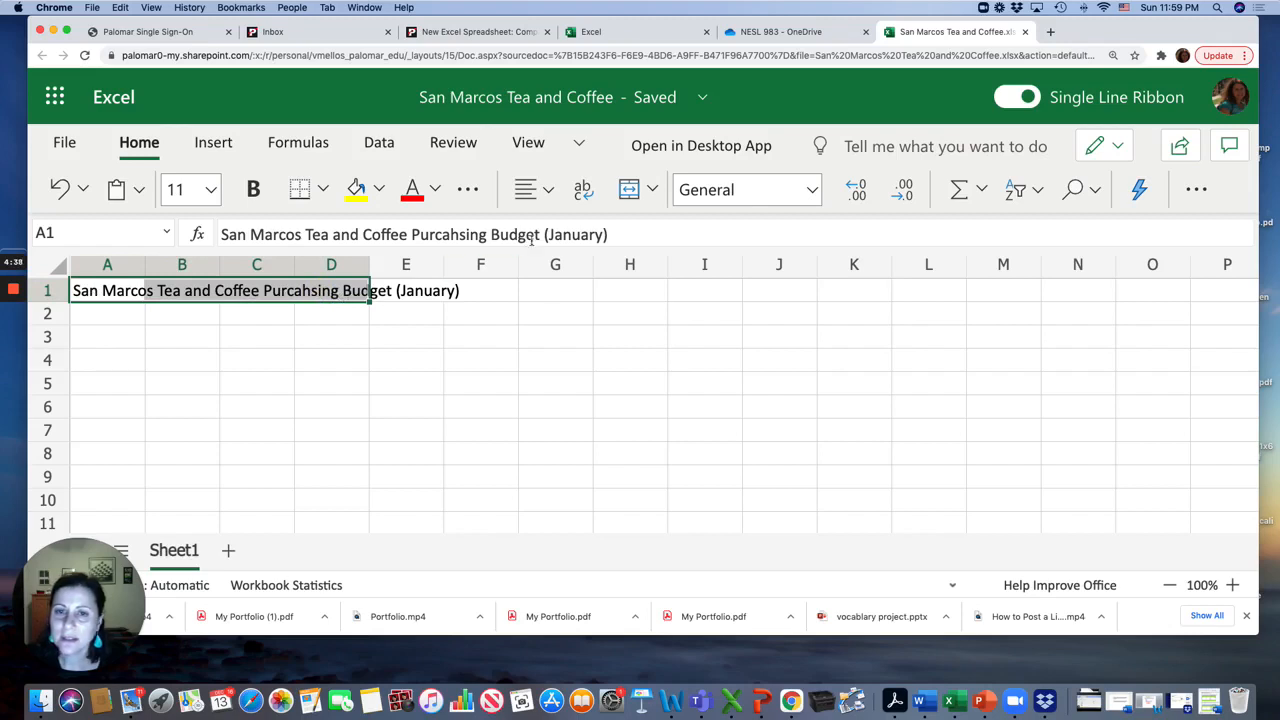
click(651, 189)
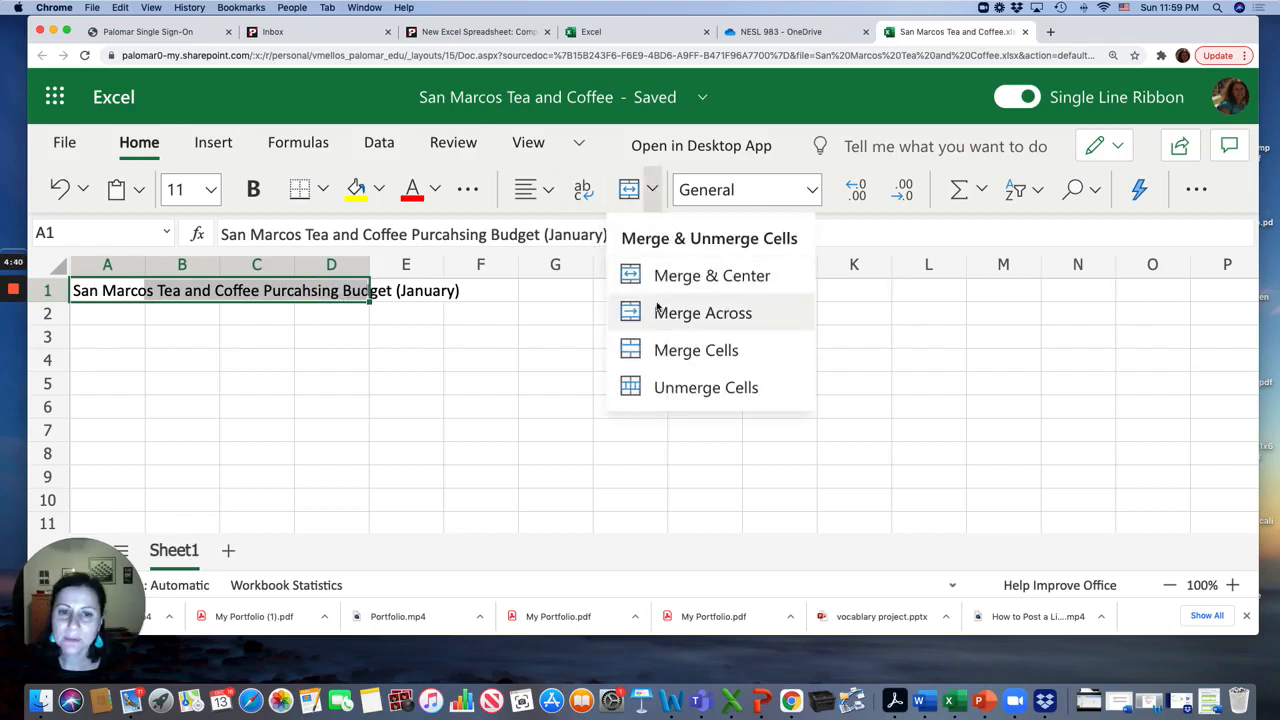
click(656, 350)
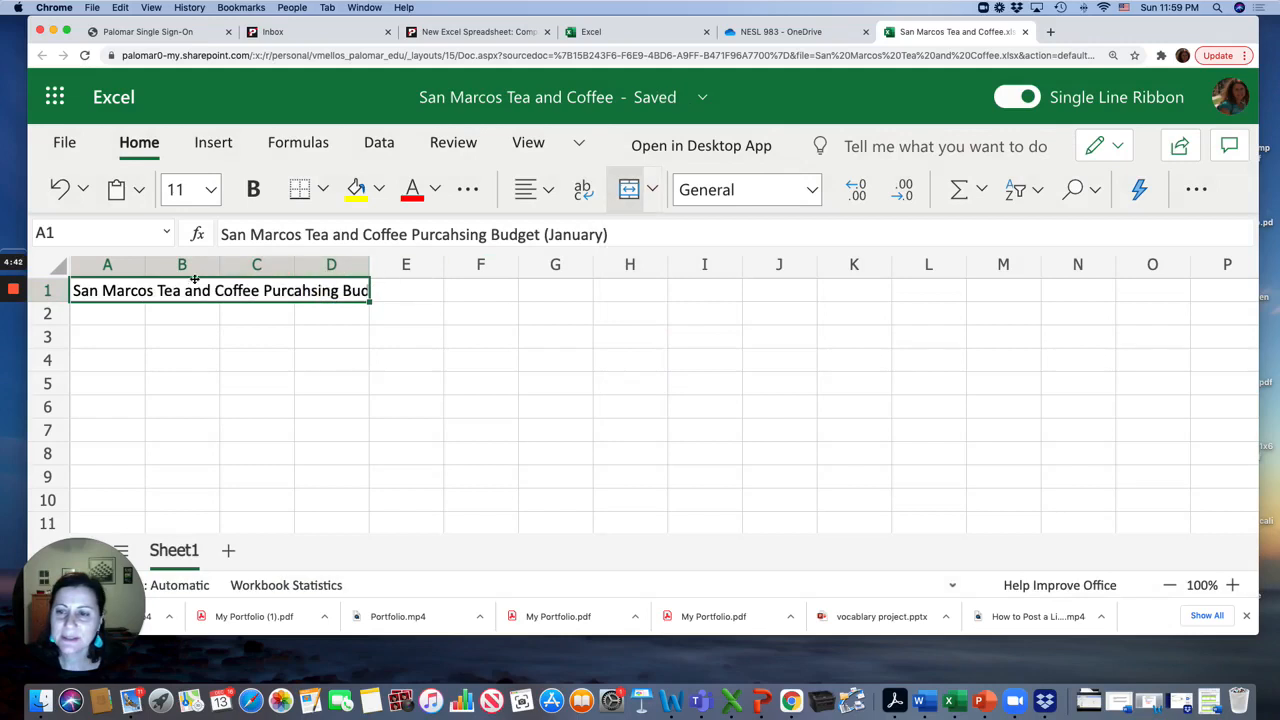
Widen column D and set the title's font size to 28
drag(369, 264, 464, 272)
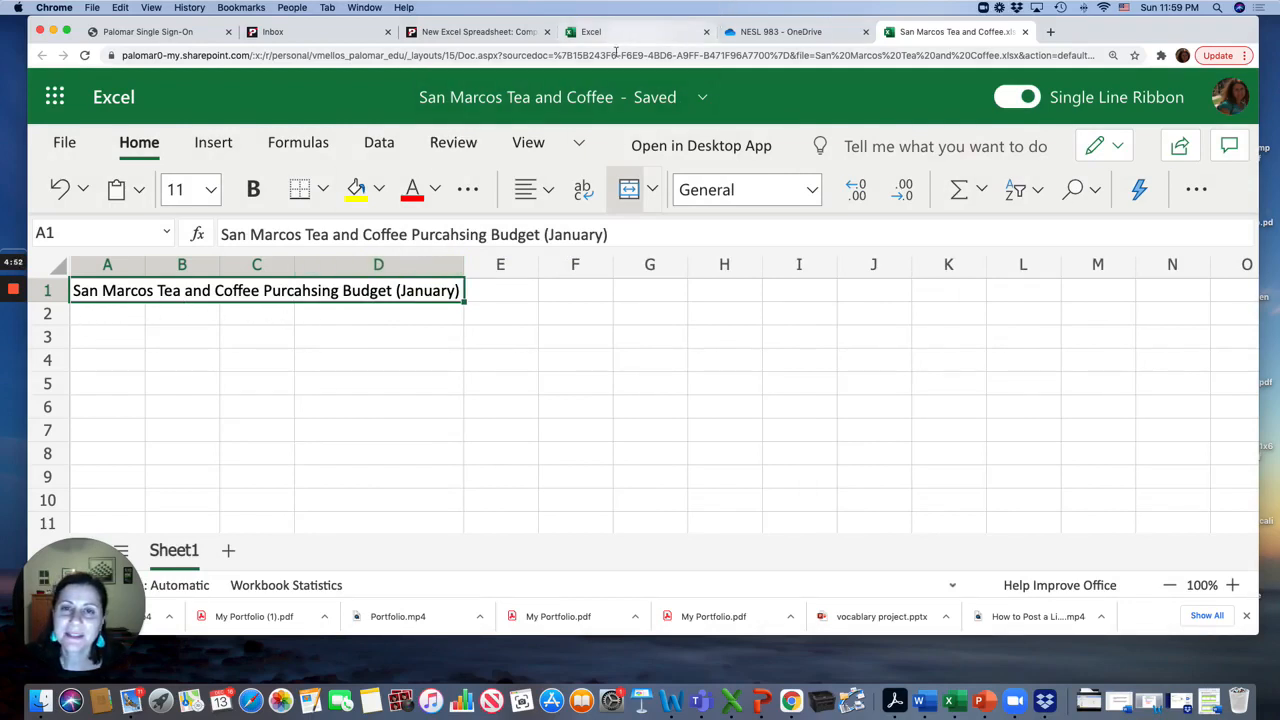
click(210, 189)
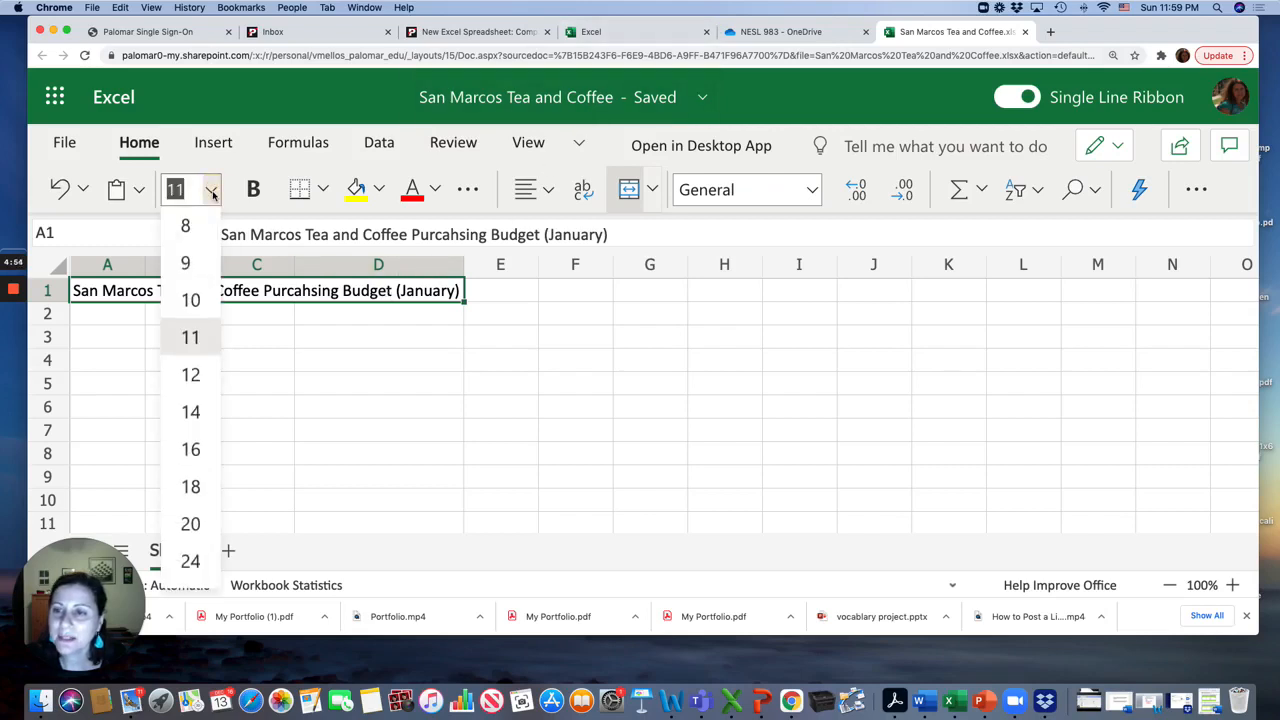
scroll(196, 410, down, 3)
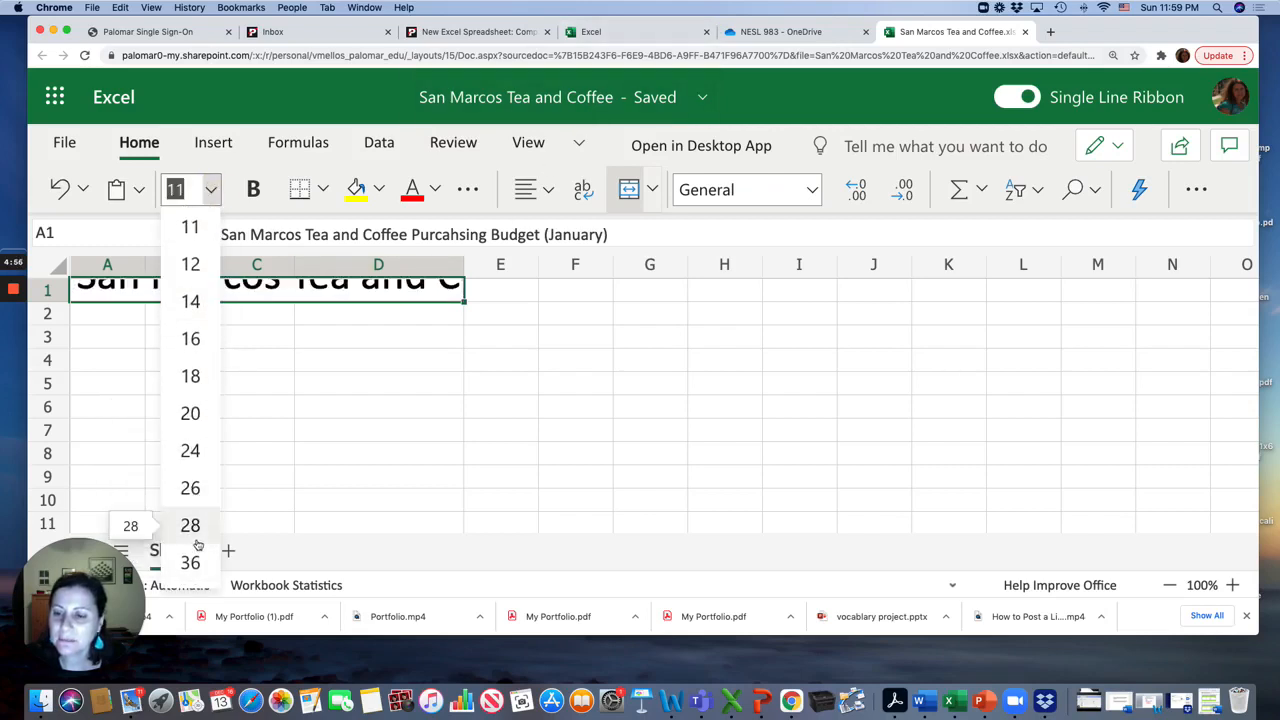
click(190, 526)
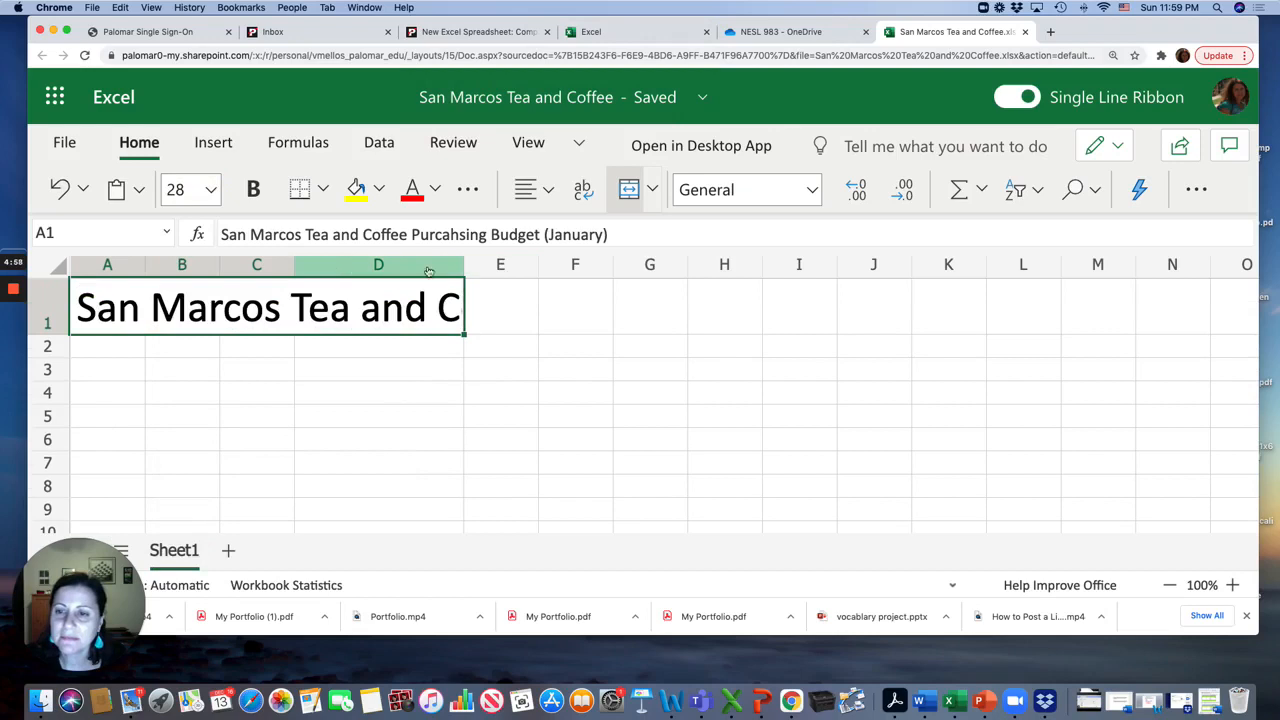
Widen columns A through D and zoom out to 80% so the whole merged title fits
drag(458, 263, 644, 268)
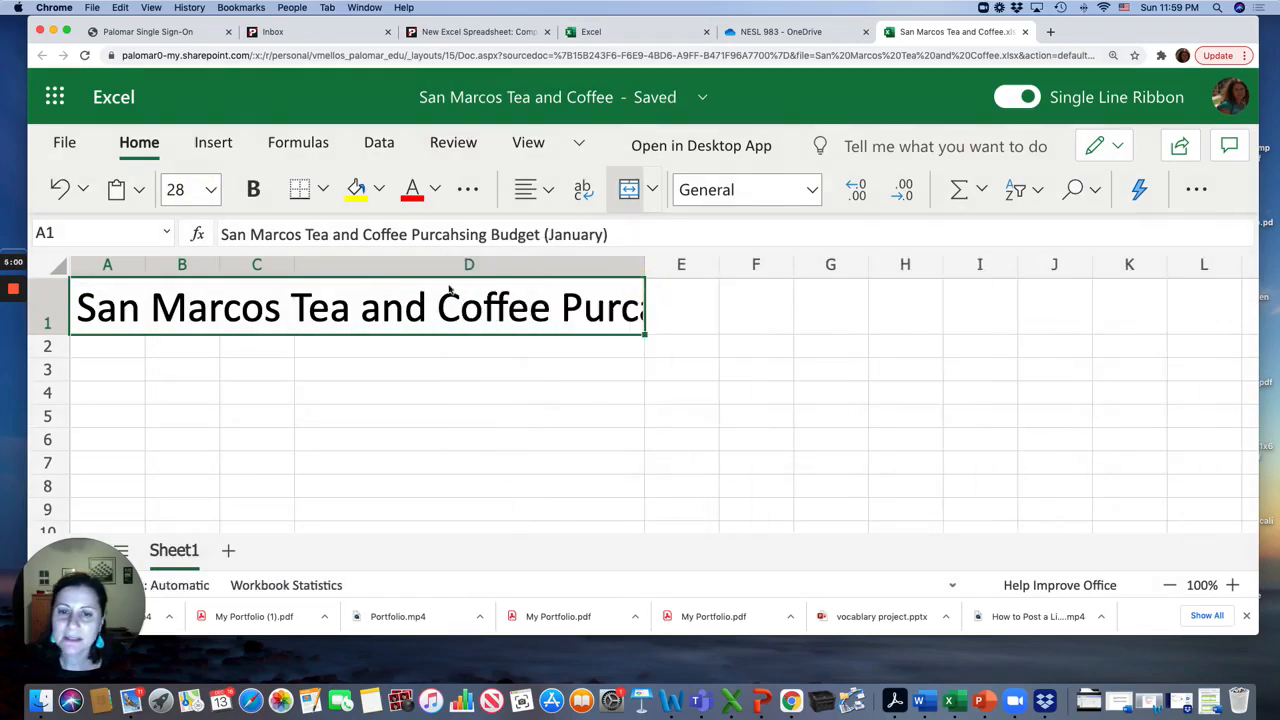
drag(294, 264, 364, 264)
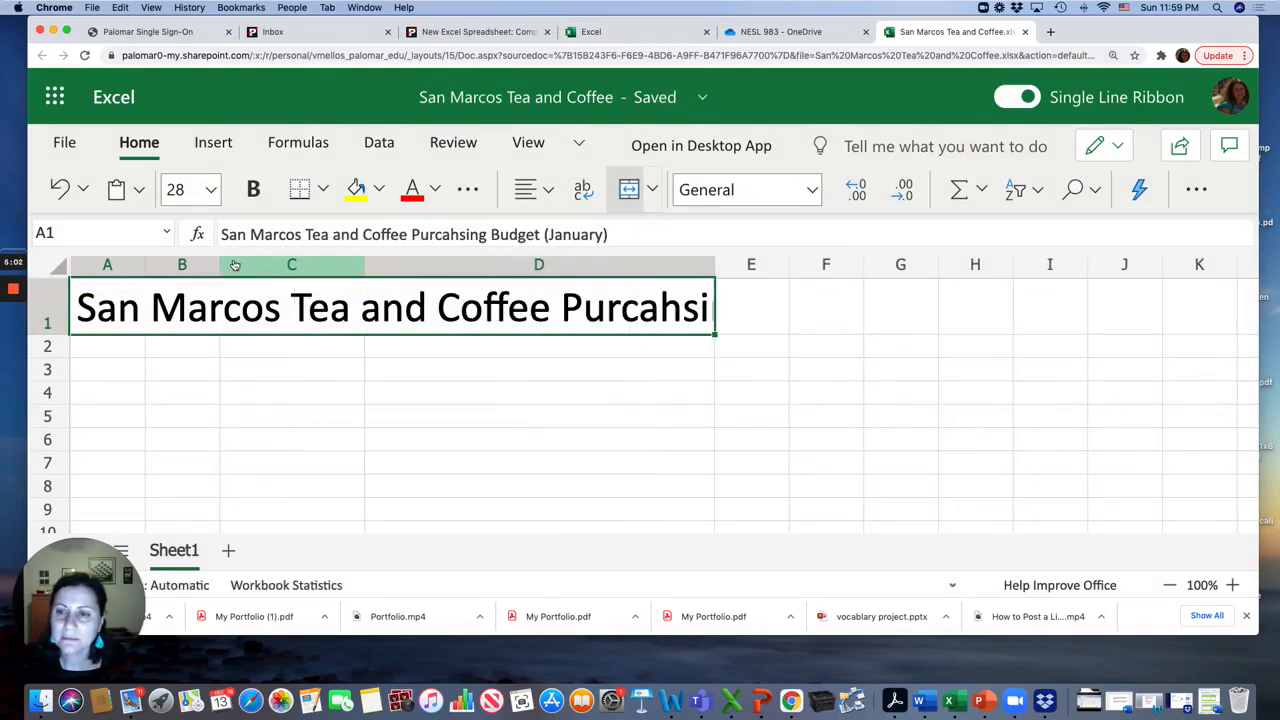
drag(217, 262, 343, 263)
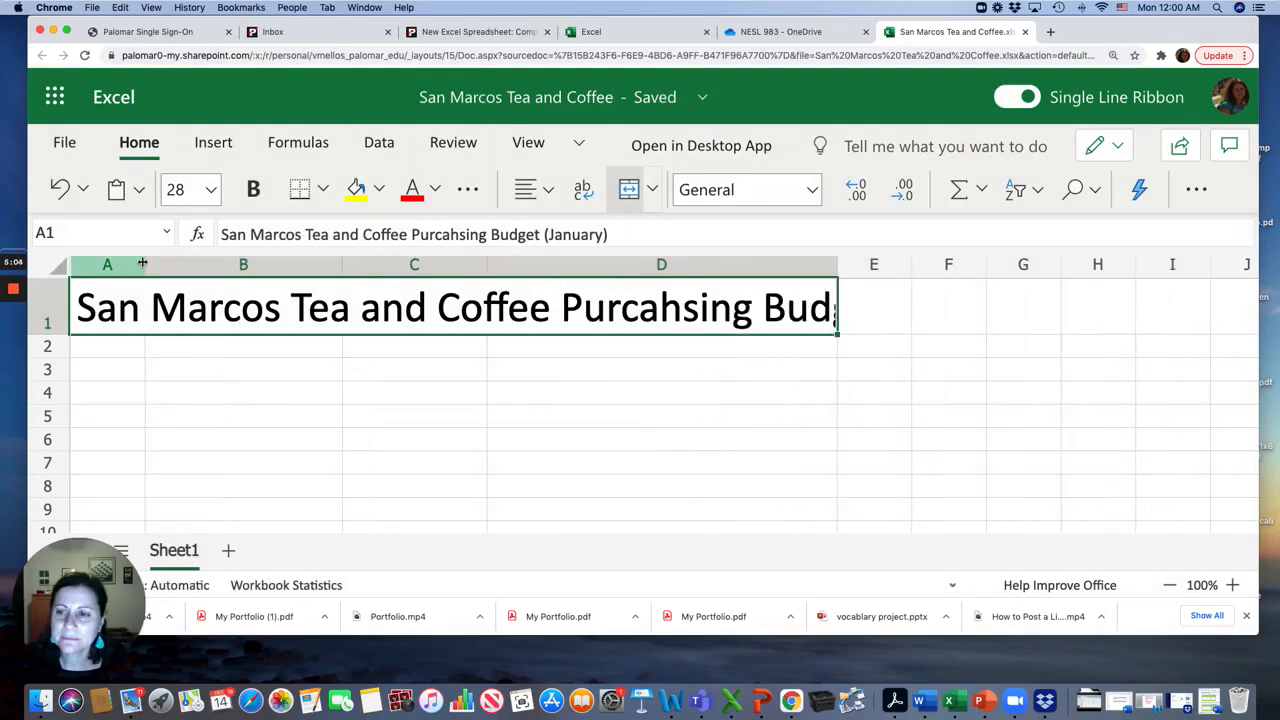
drag(145, 264, 174, 268)
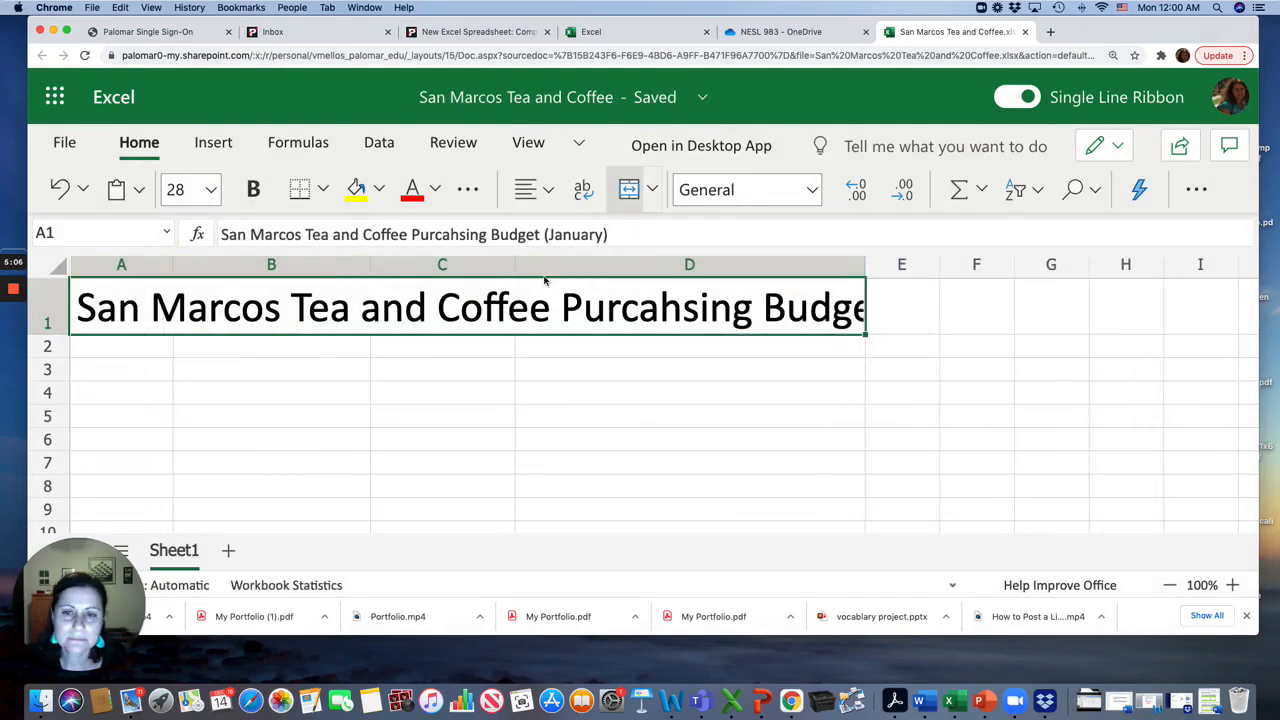
drag(514, 263, 660, 266)
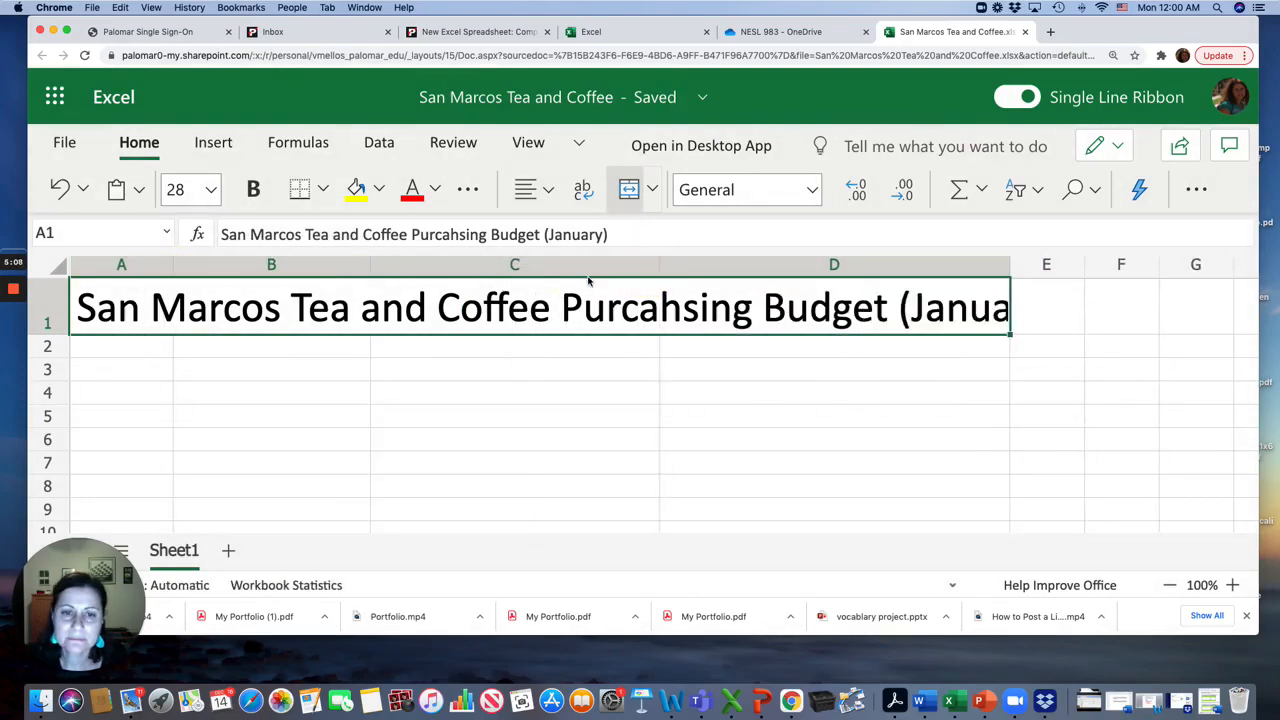
drag(370, 264, 418, 273)
click(1169, 585)
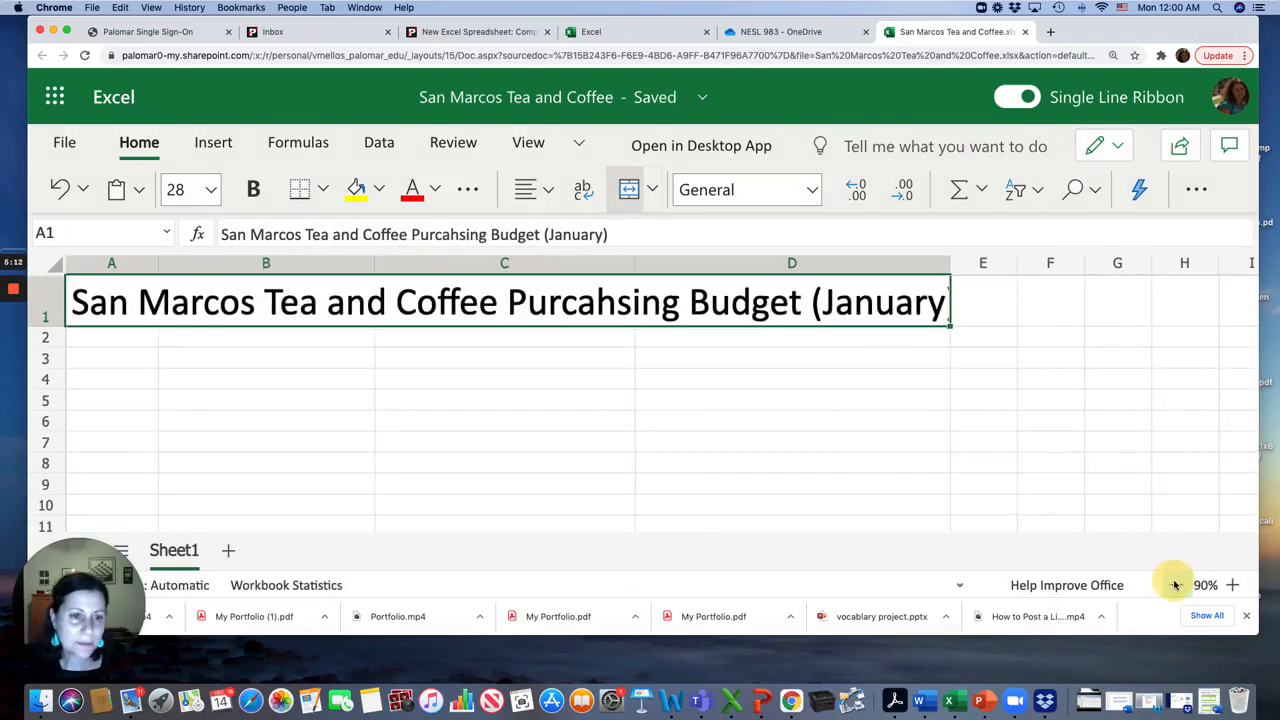
click(1173, 585)
drag(848, 265, 872, 270)
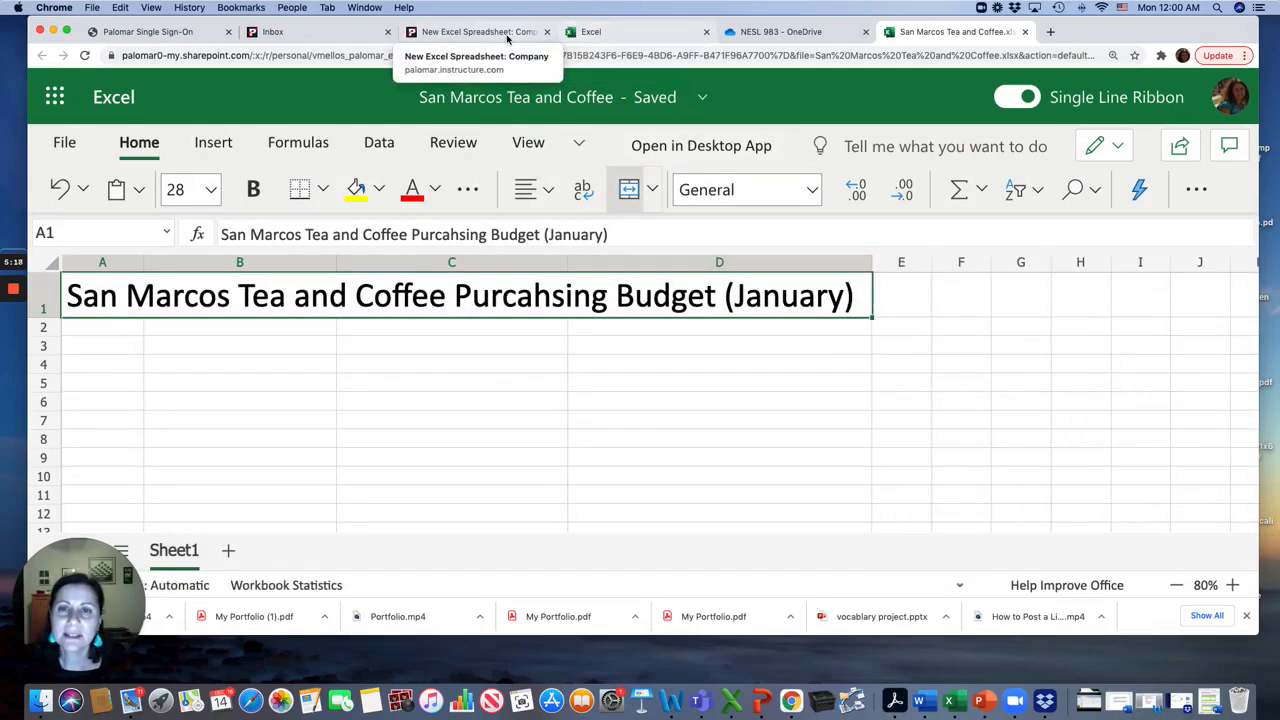
Review the assignment steps listing the column headings, then return to the workbook
click(470, 31)
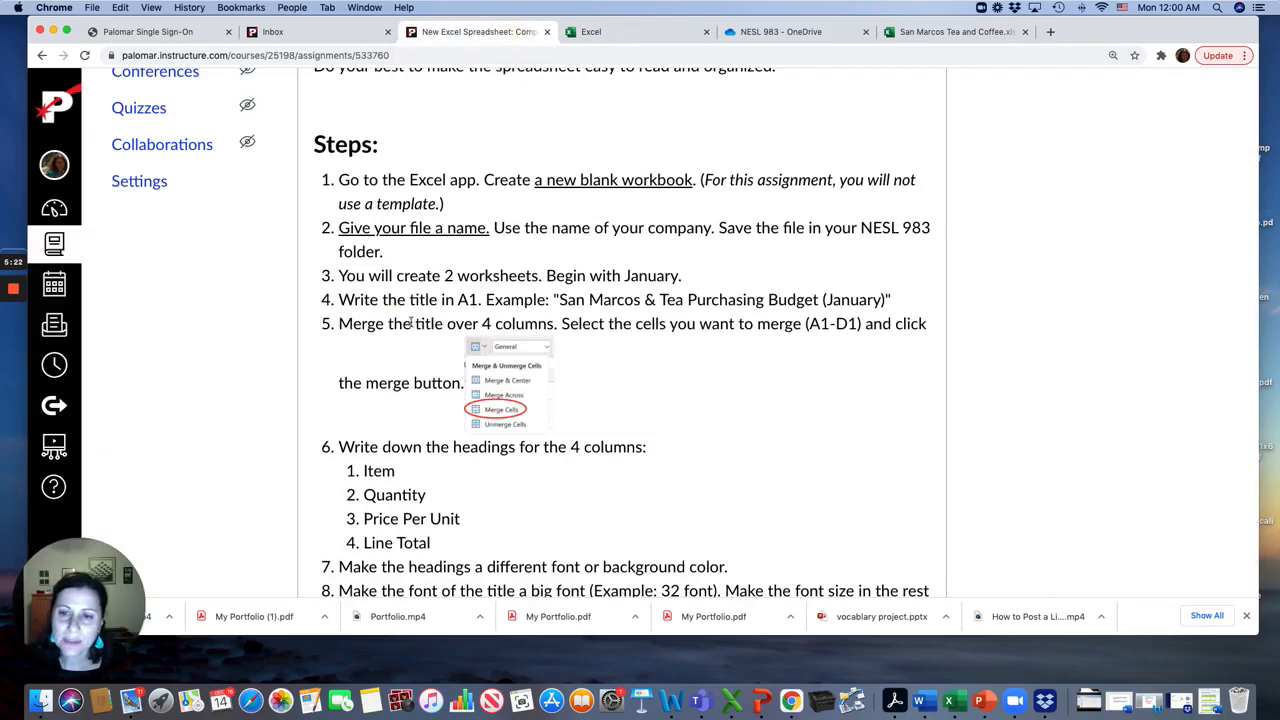
scroll(496, 382, down, 3)
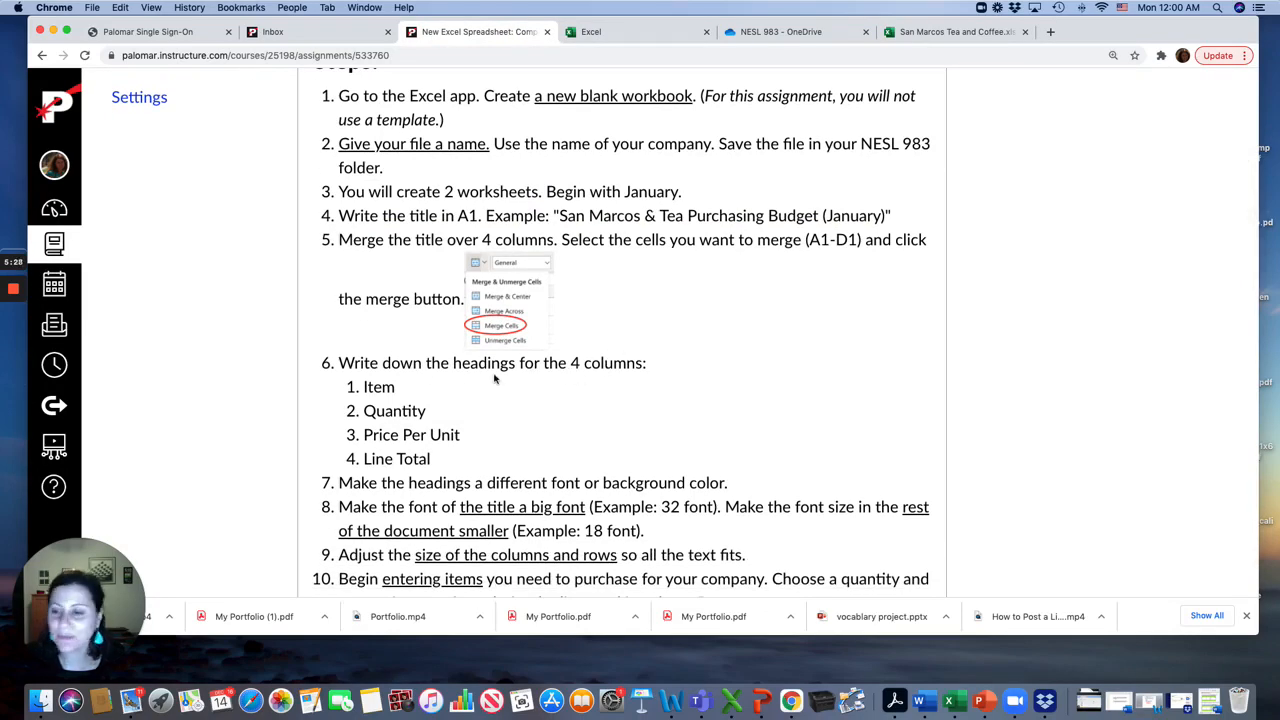
click(921, 36)
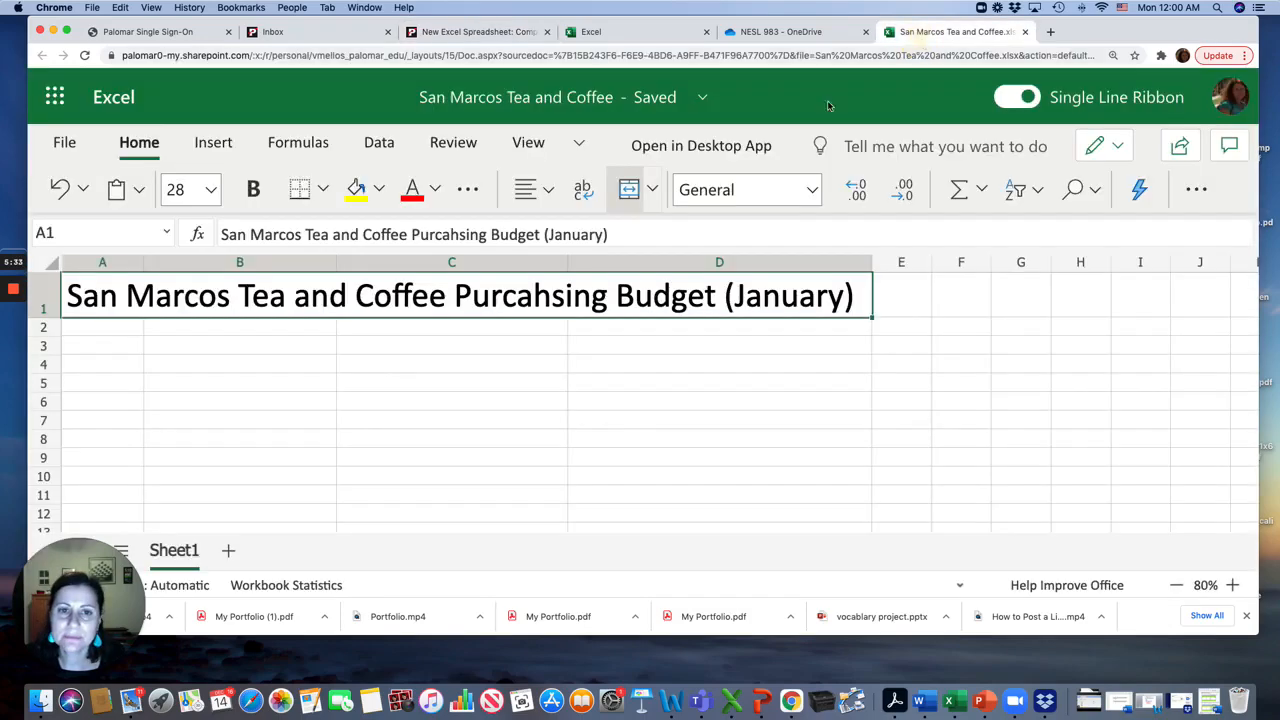
Enter the column headings Item, Quantity, Price Per Unit and Line Total in cells A2 through D2
click(123, 330)
text(Item)
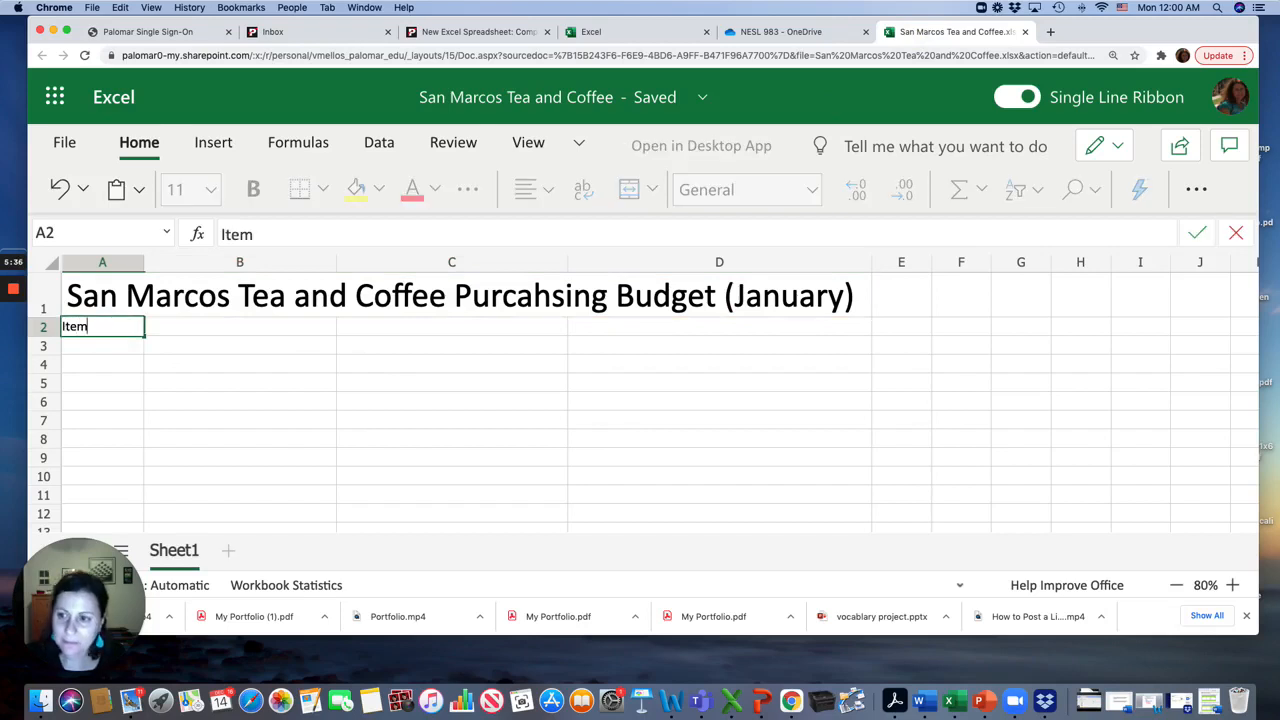
click(205, 331)
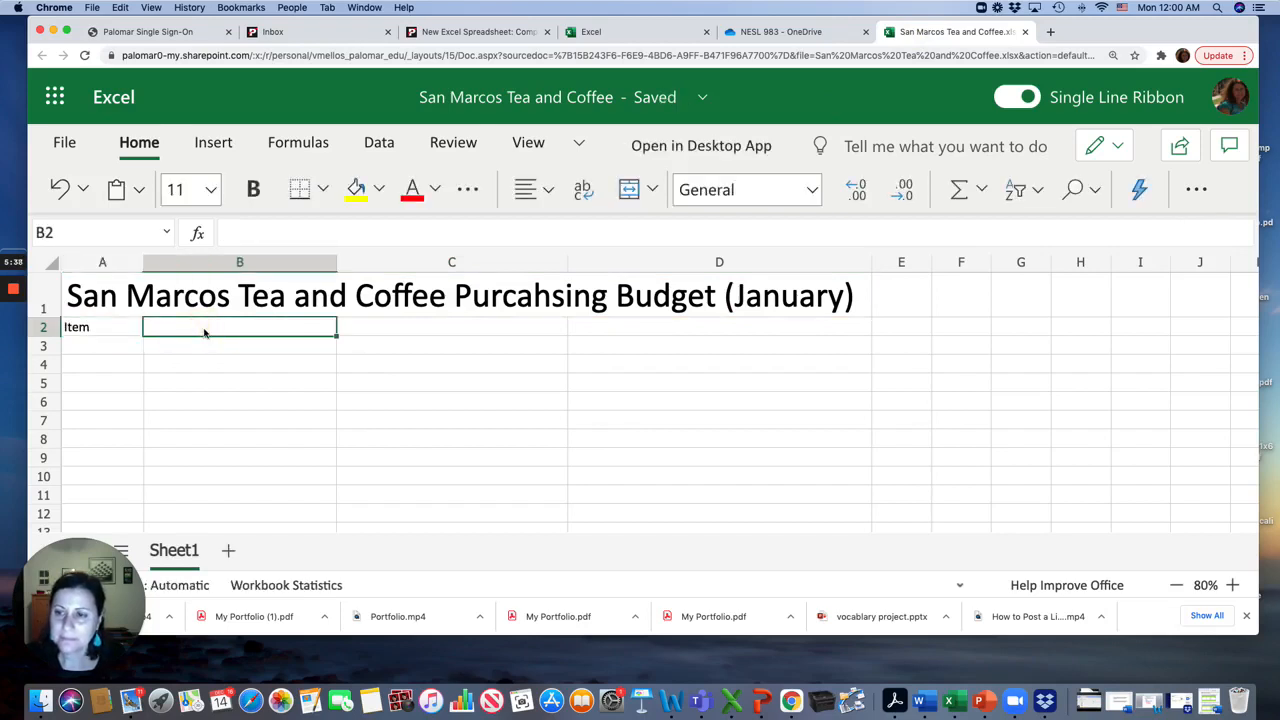
text(Quan)
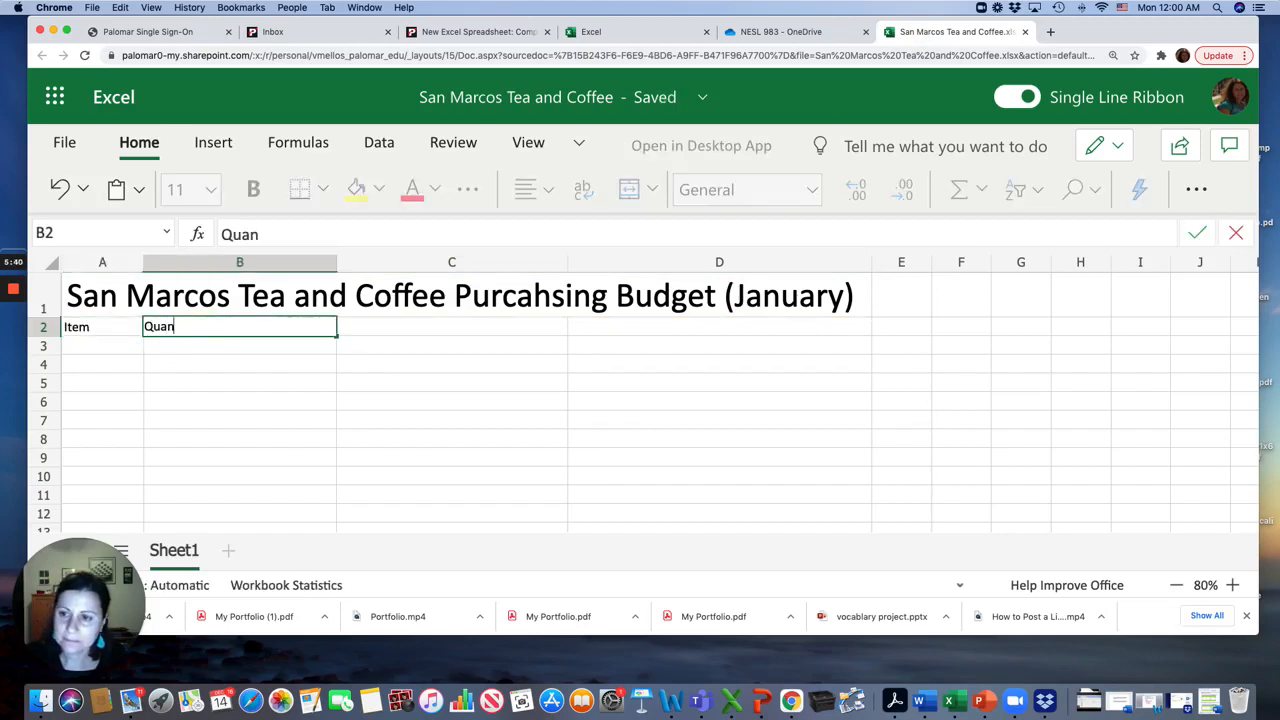
text(tity)
click(379, 340)
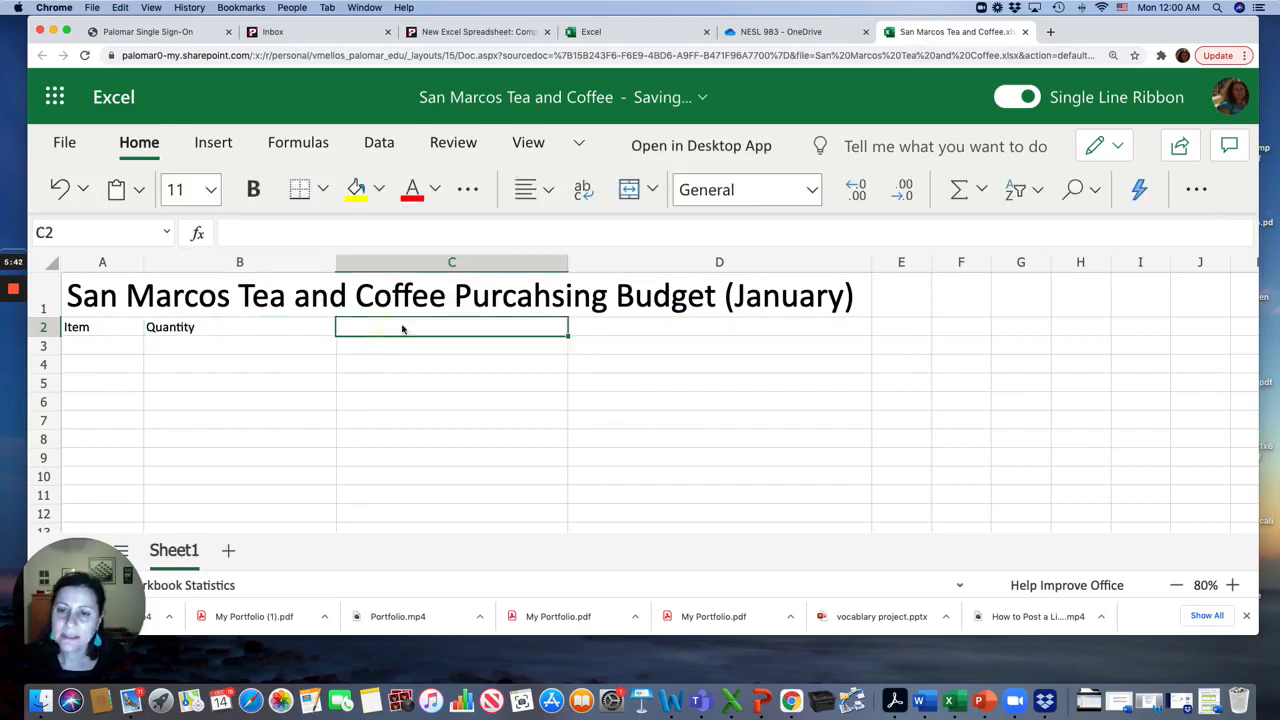
click(477, 32)
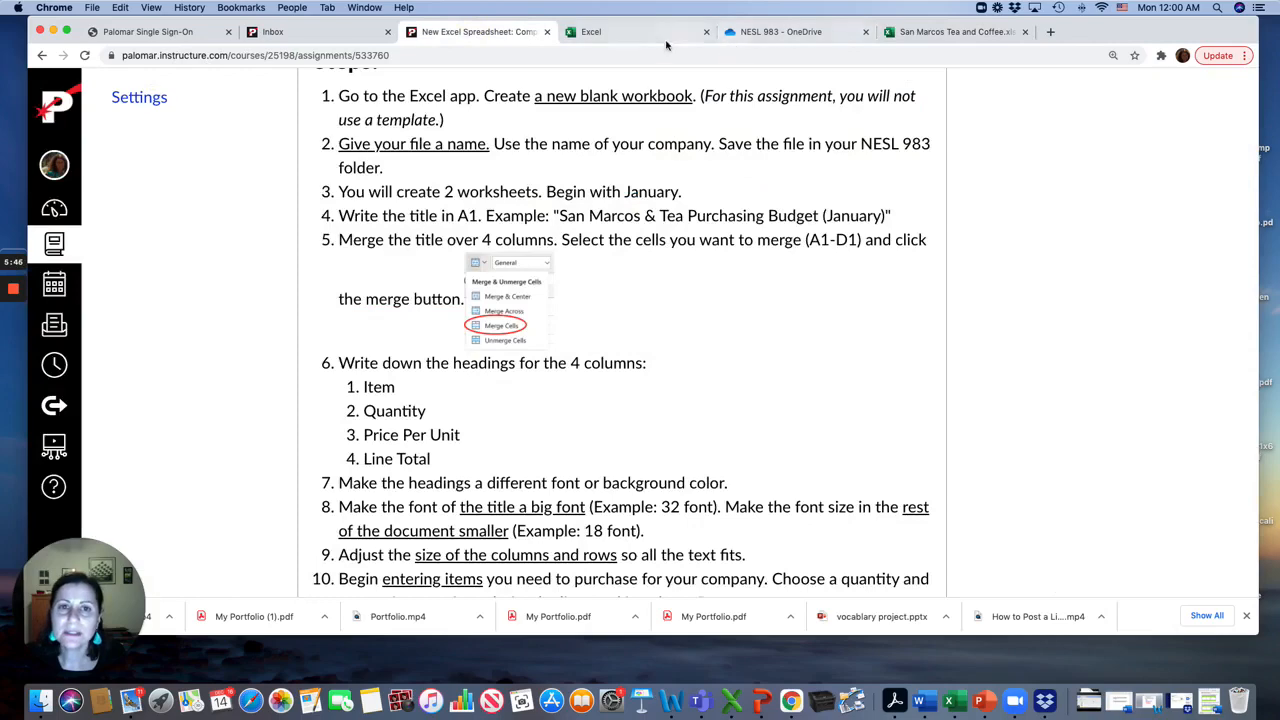
click(915, 31)
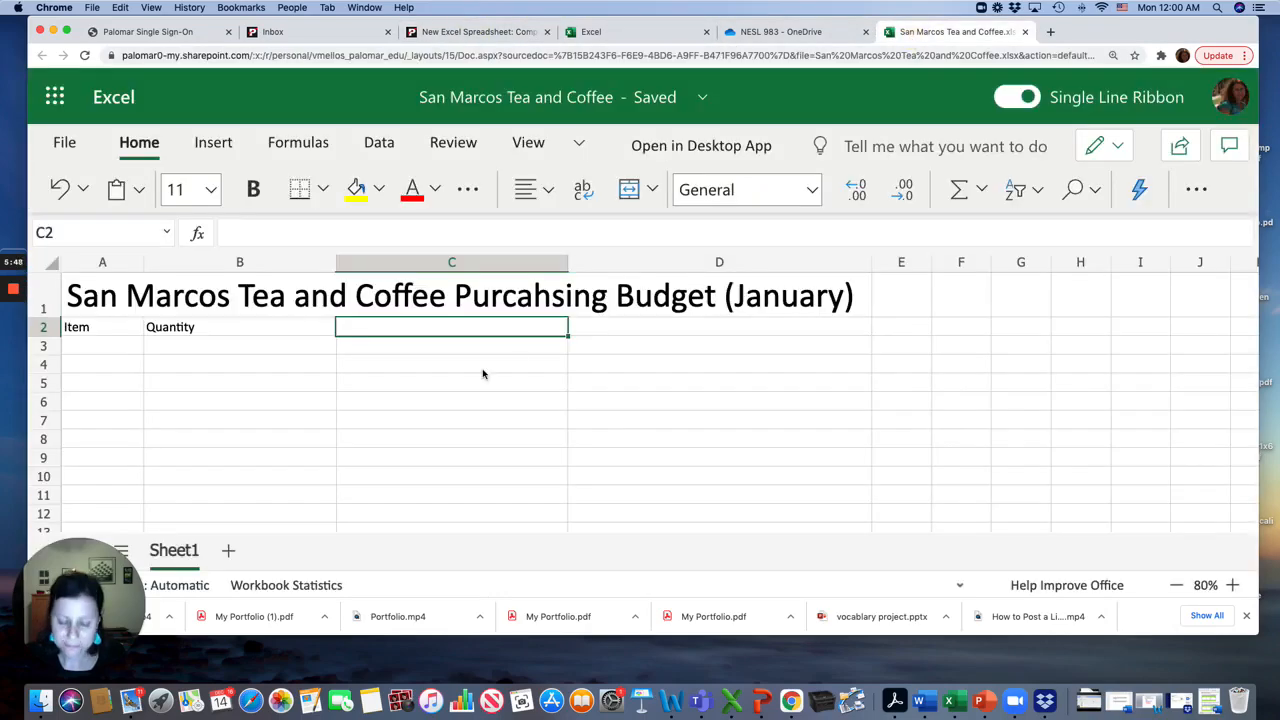
text(Price Per Unit)
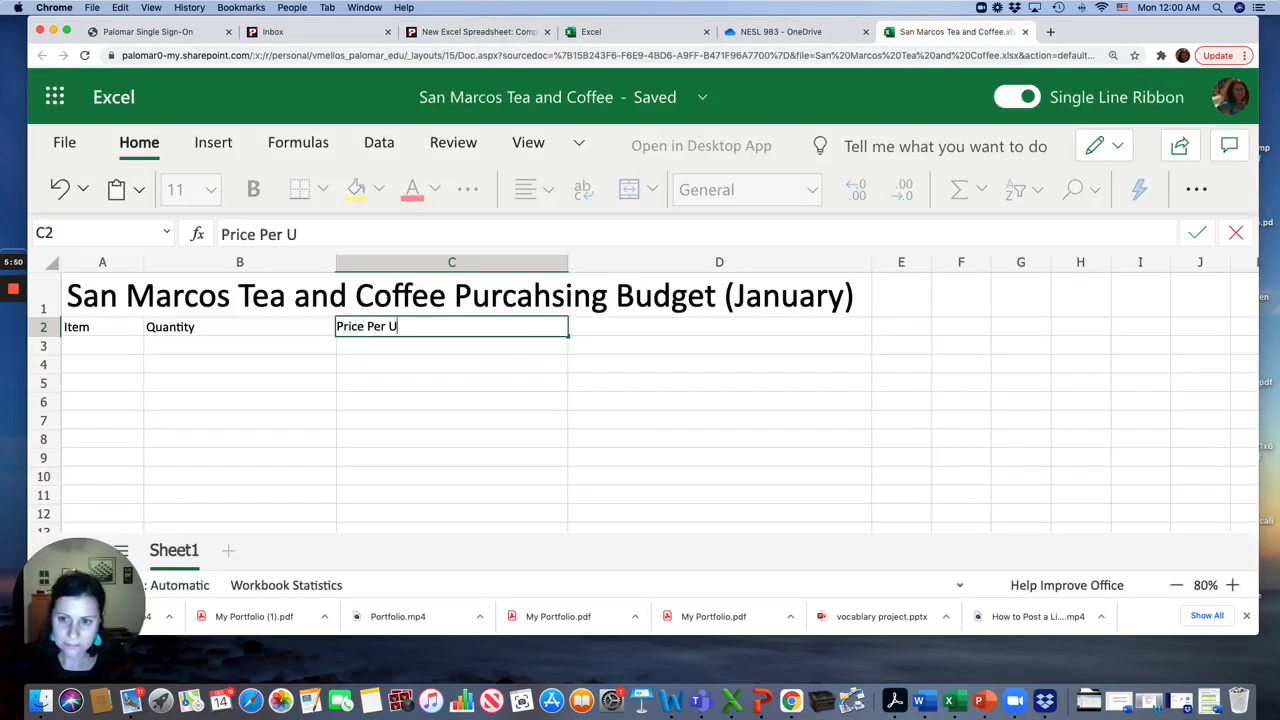
click(660, 333)
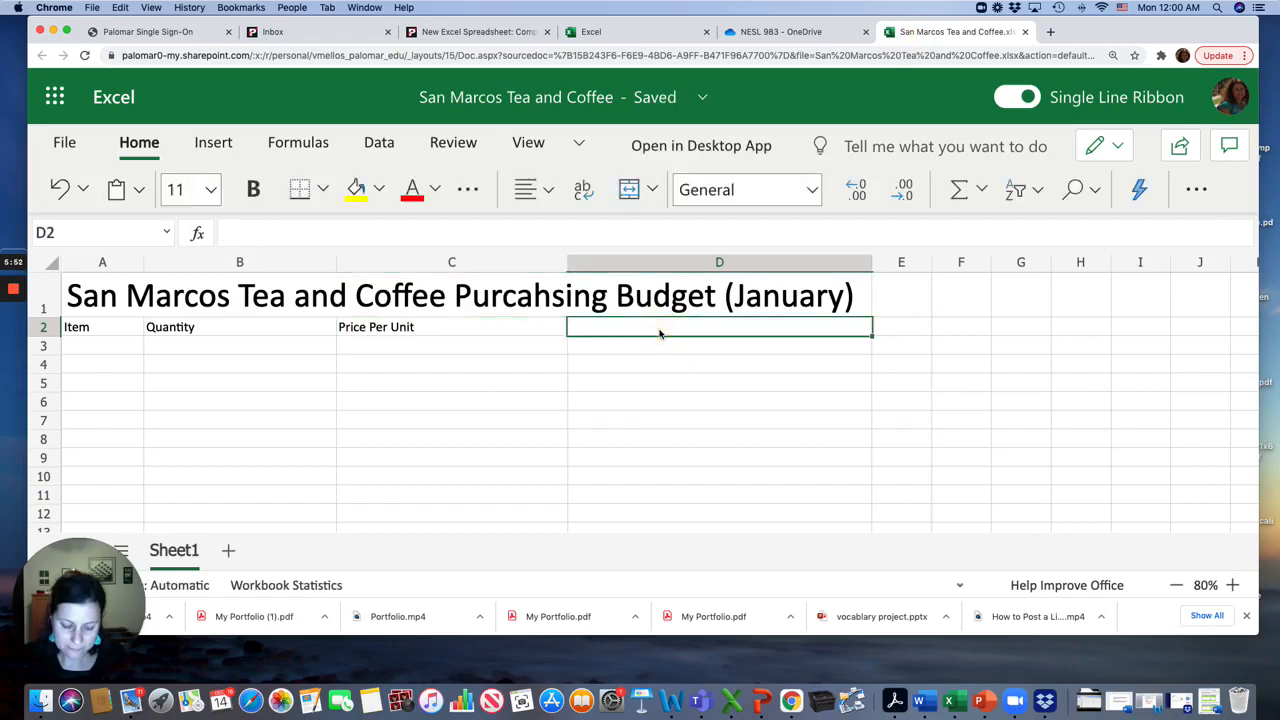
text(Line Total)
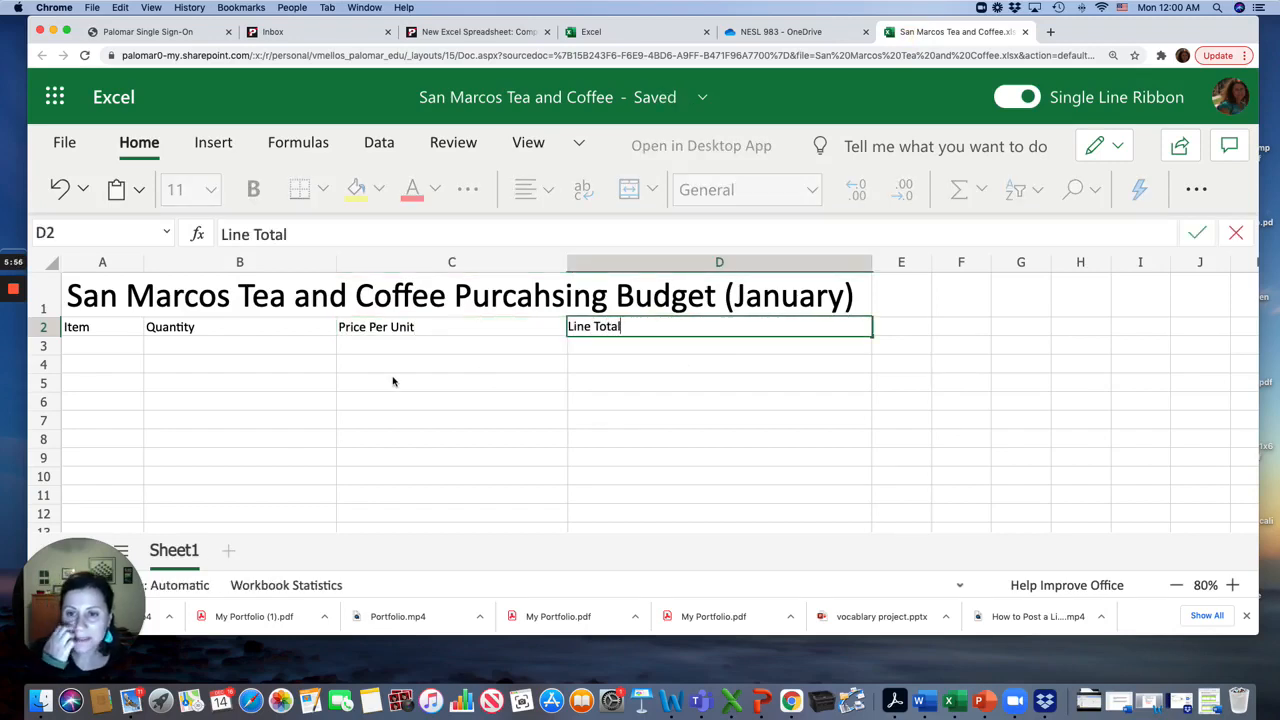
Widen column A to make room for item names
click(108, 350)
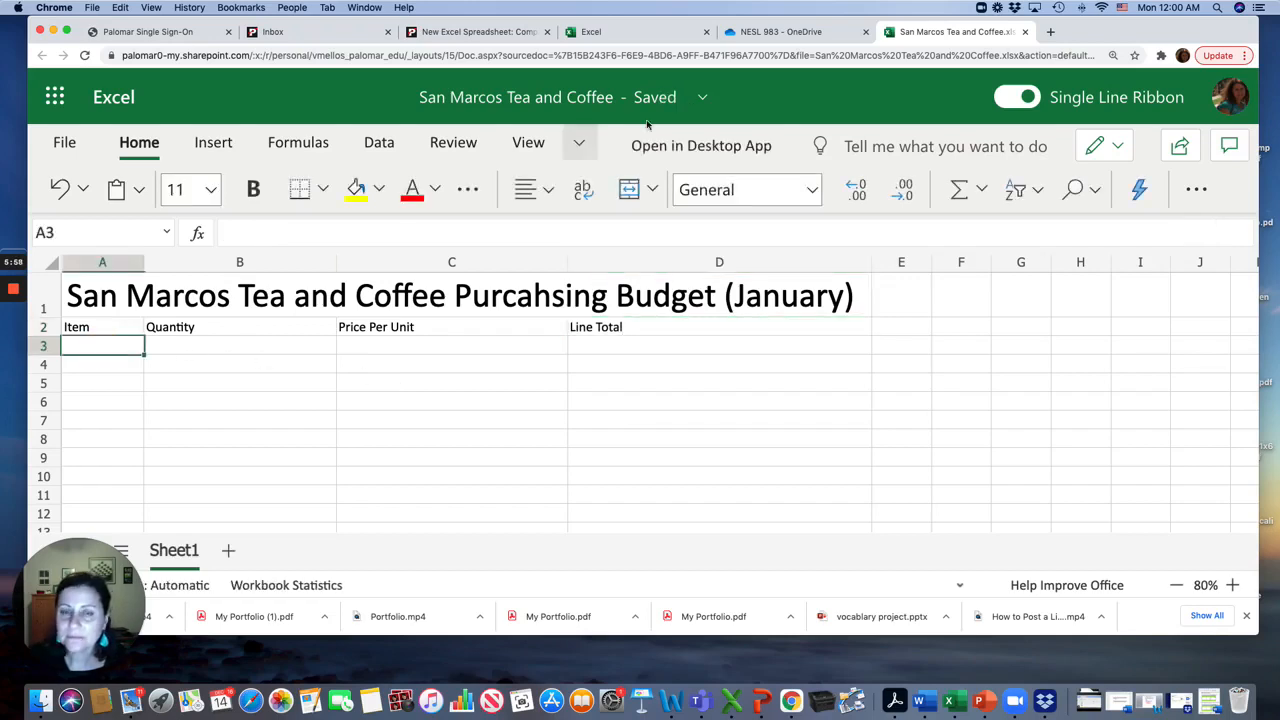
click(148, 326)
drag(144, 262, 276, 278)
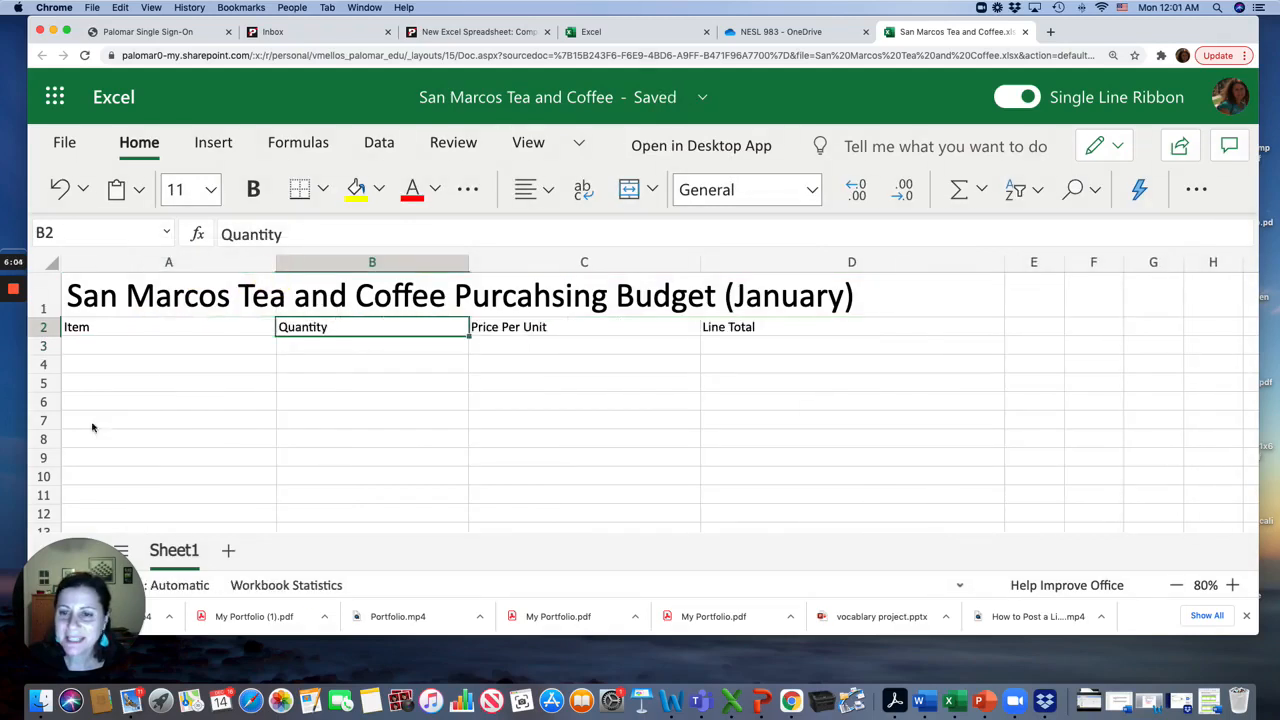
Enter Guatemalan coffee beans in A3 with a quantity of 10 in B3
click(84, 348)
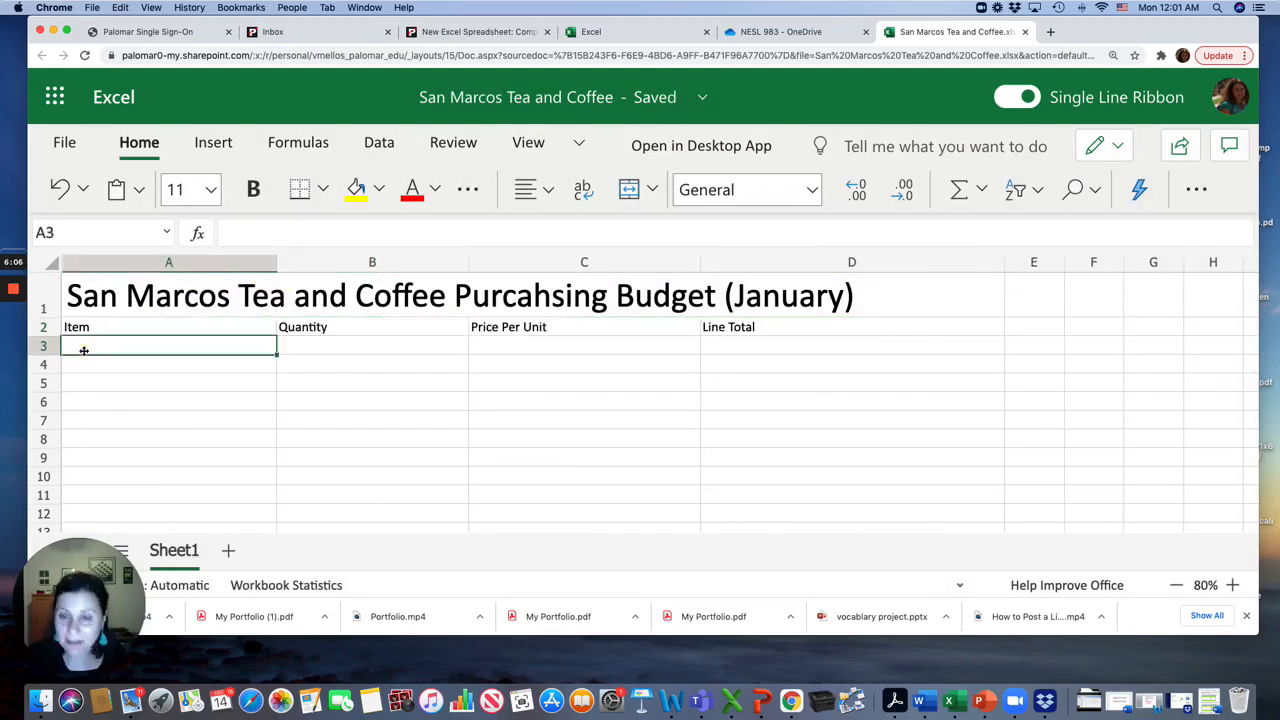
text(Gua)
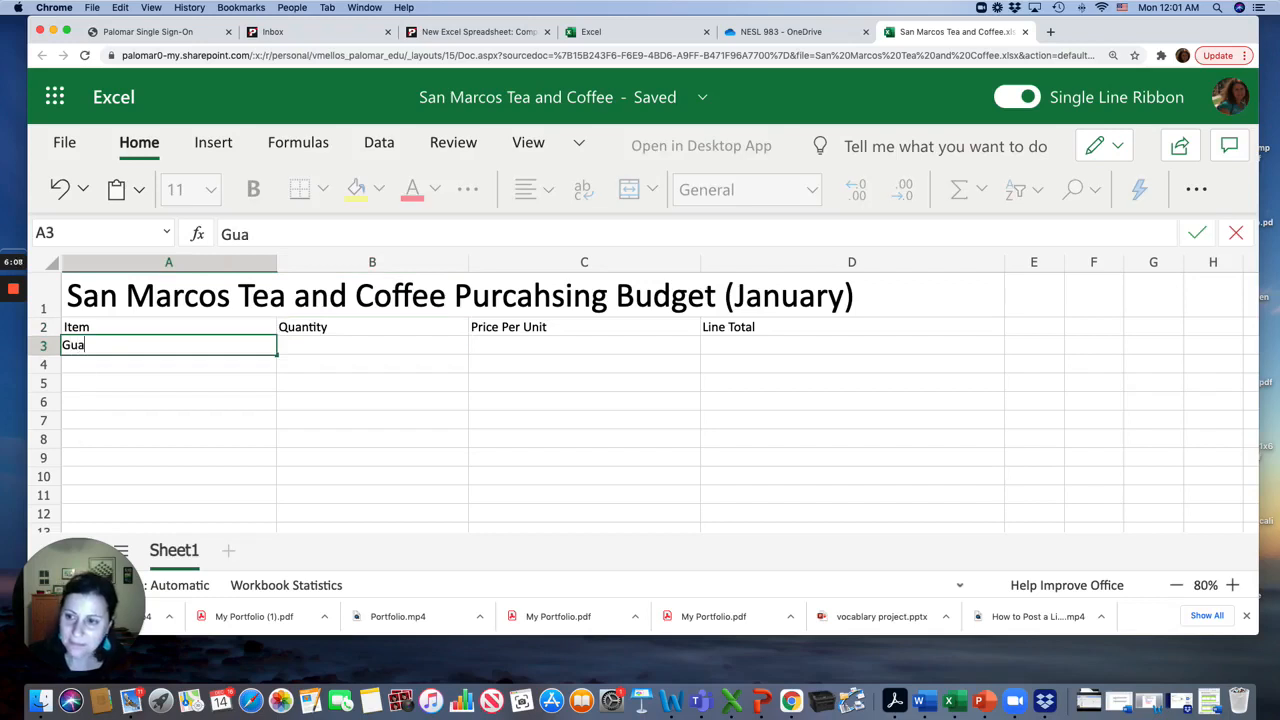
text(temala)
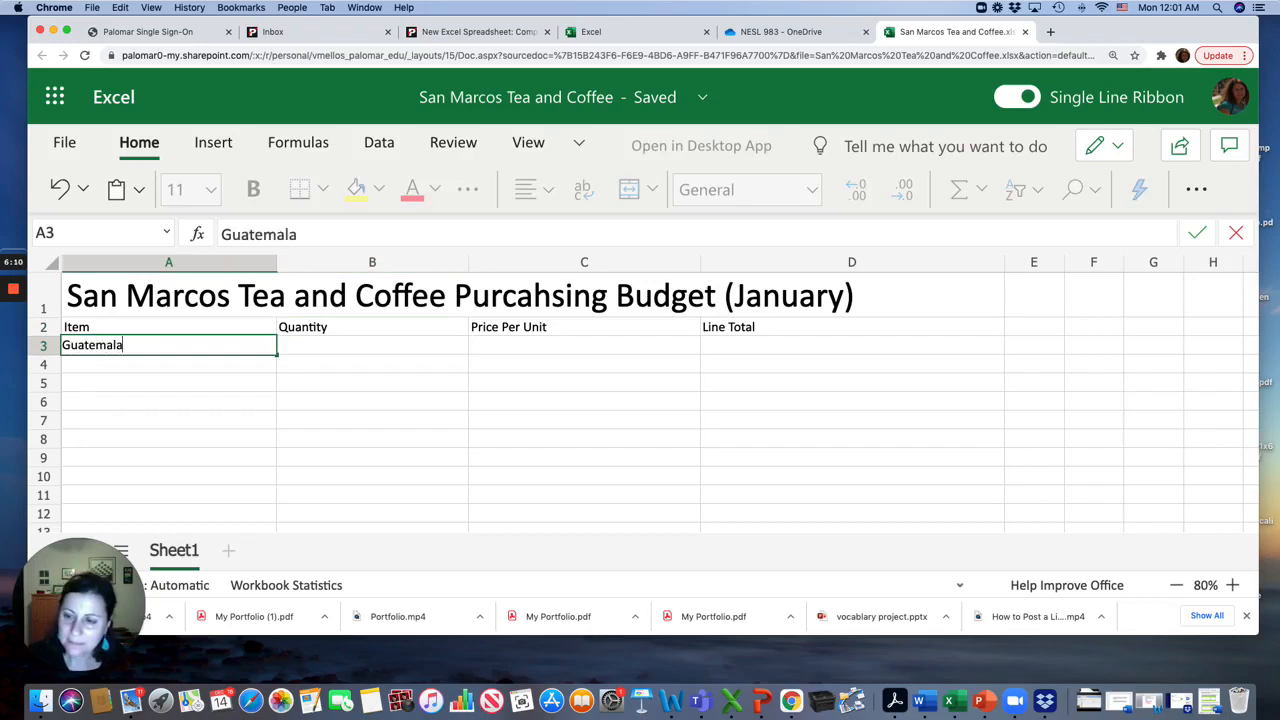
text(n coffee beans)
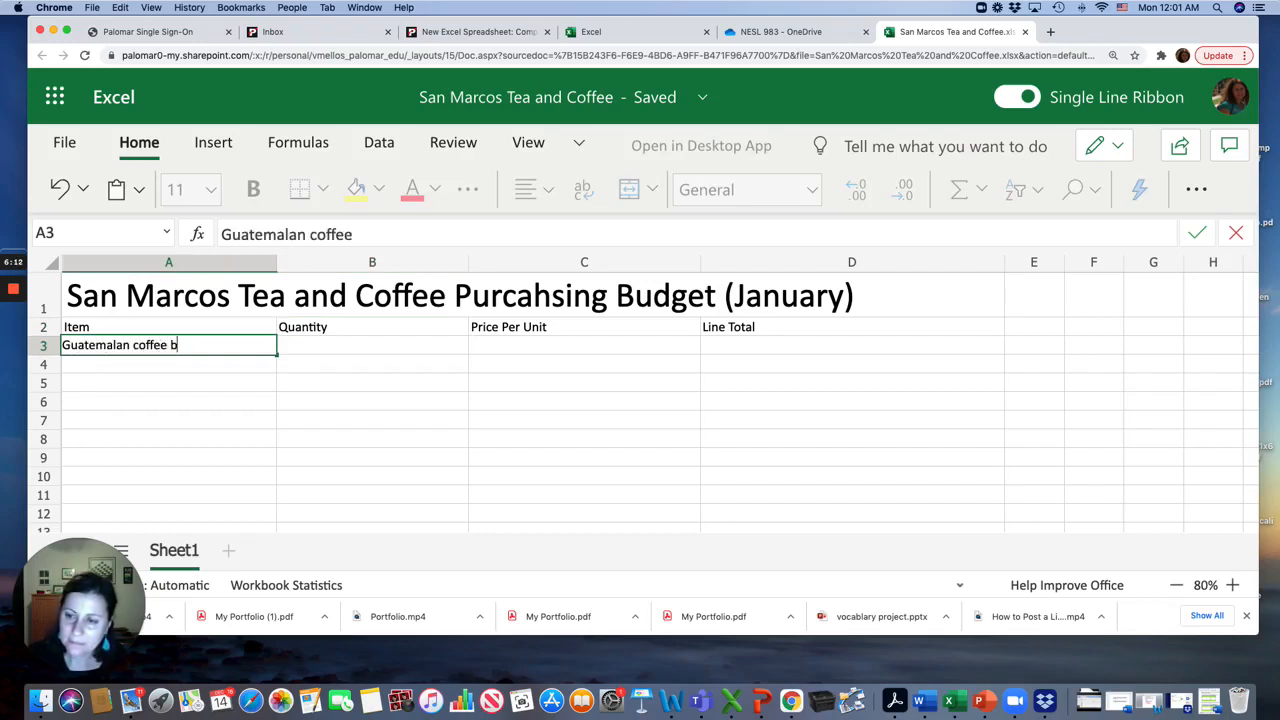
click(302, 347)
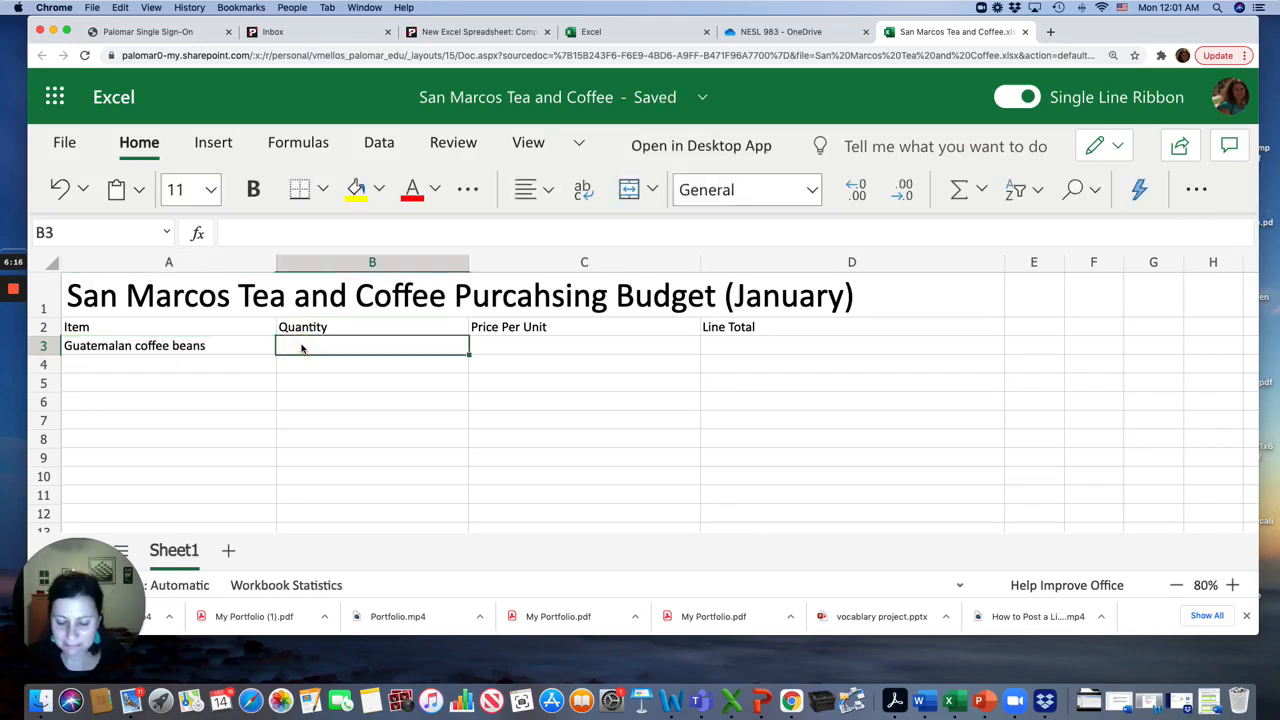
text(3)
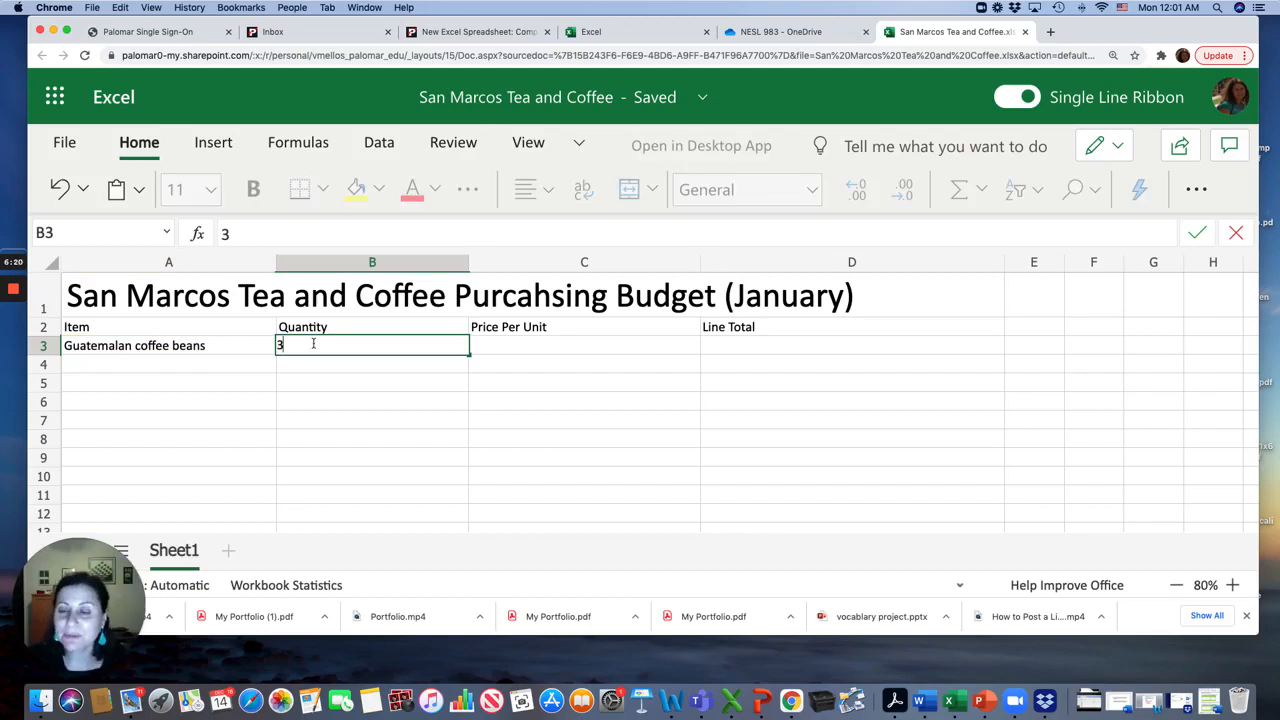
text(10)
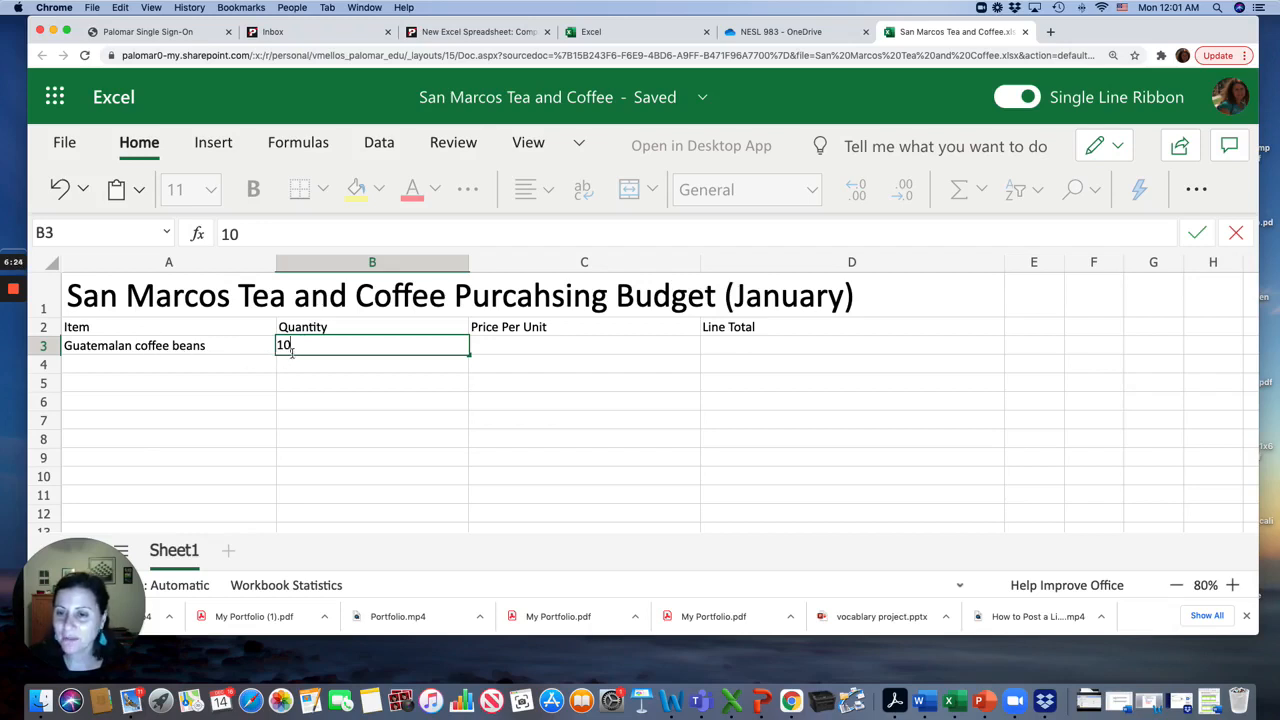
Enter a price per unit of $126.98 in C3
click(496, 344)
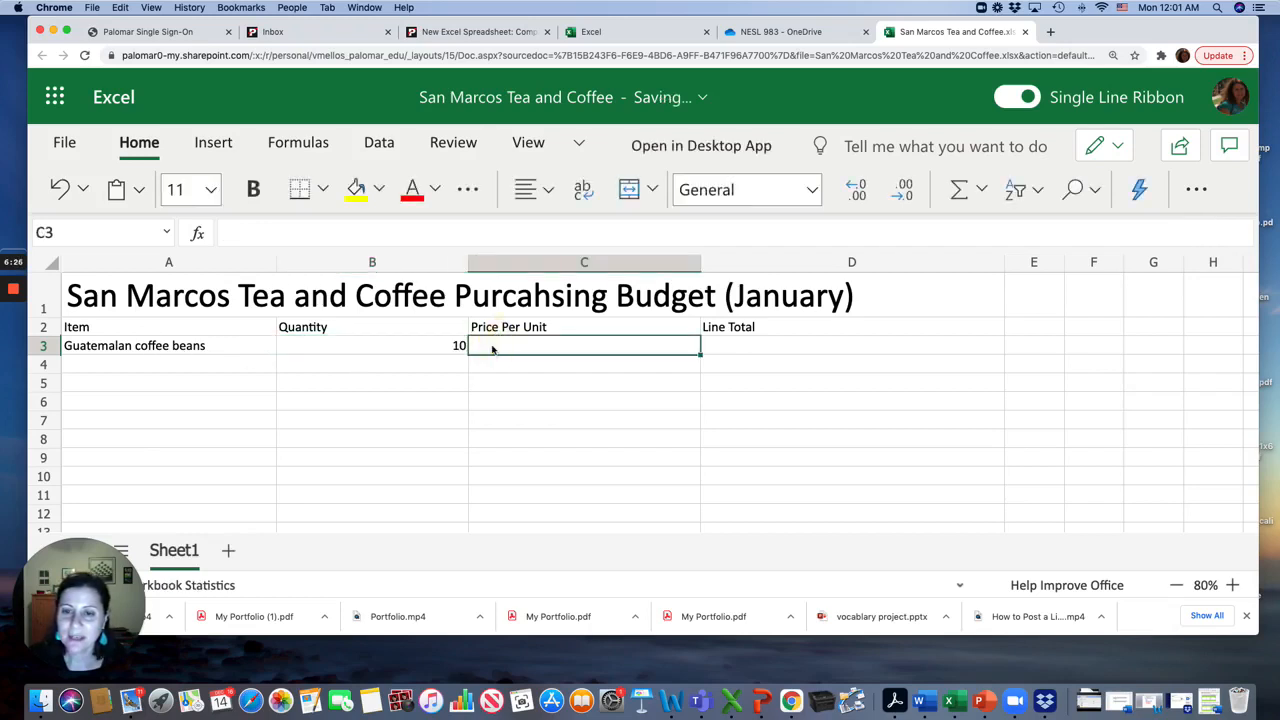
click(336, 228)
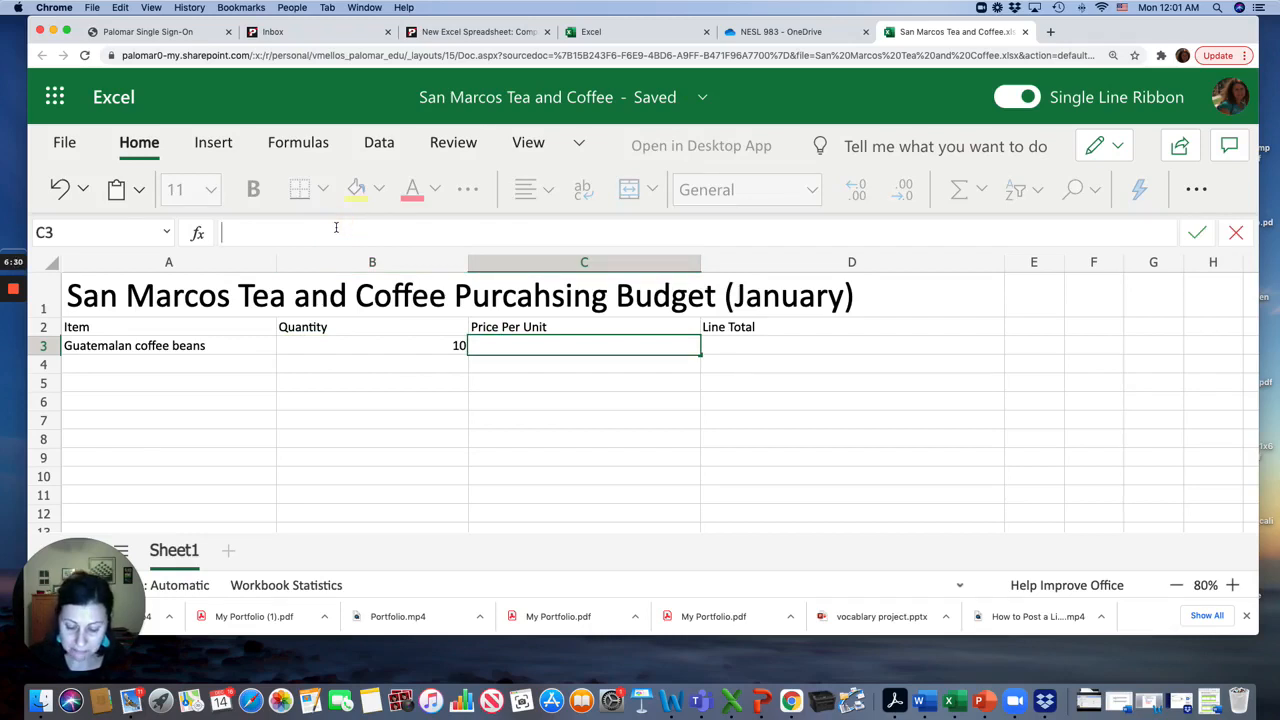
text($)
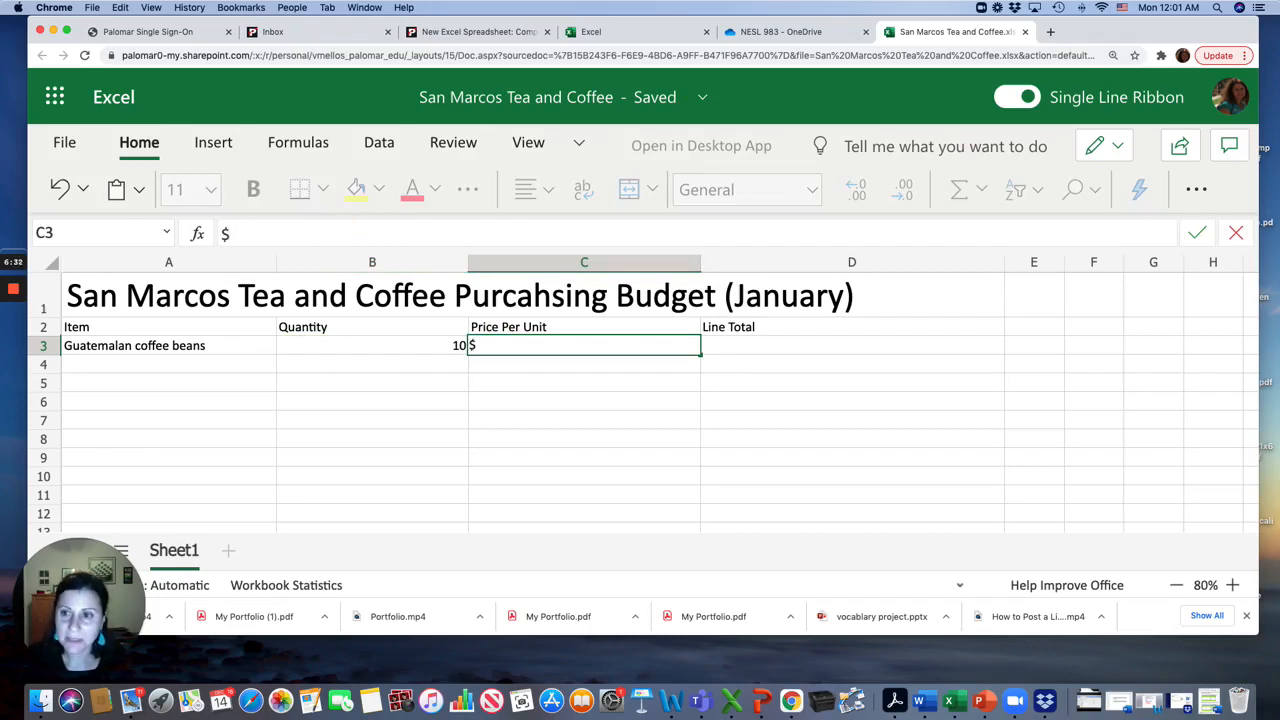
text(100)
key(BackSpace)
key(BackSpace)
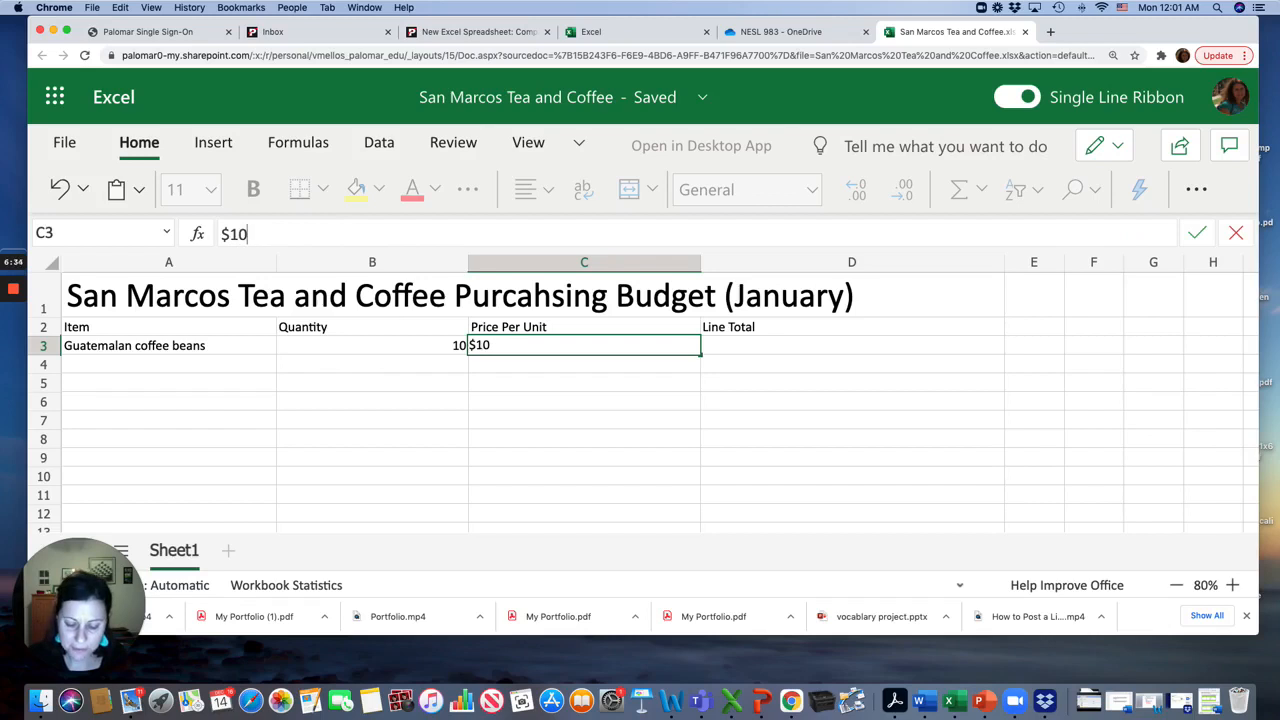
text(26.98)
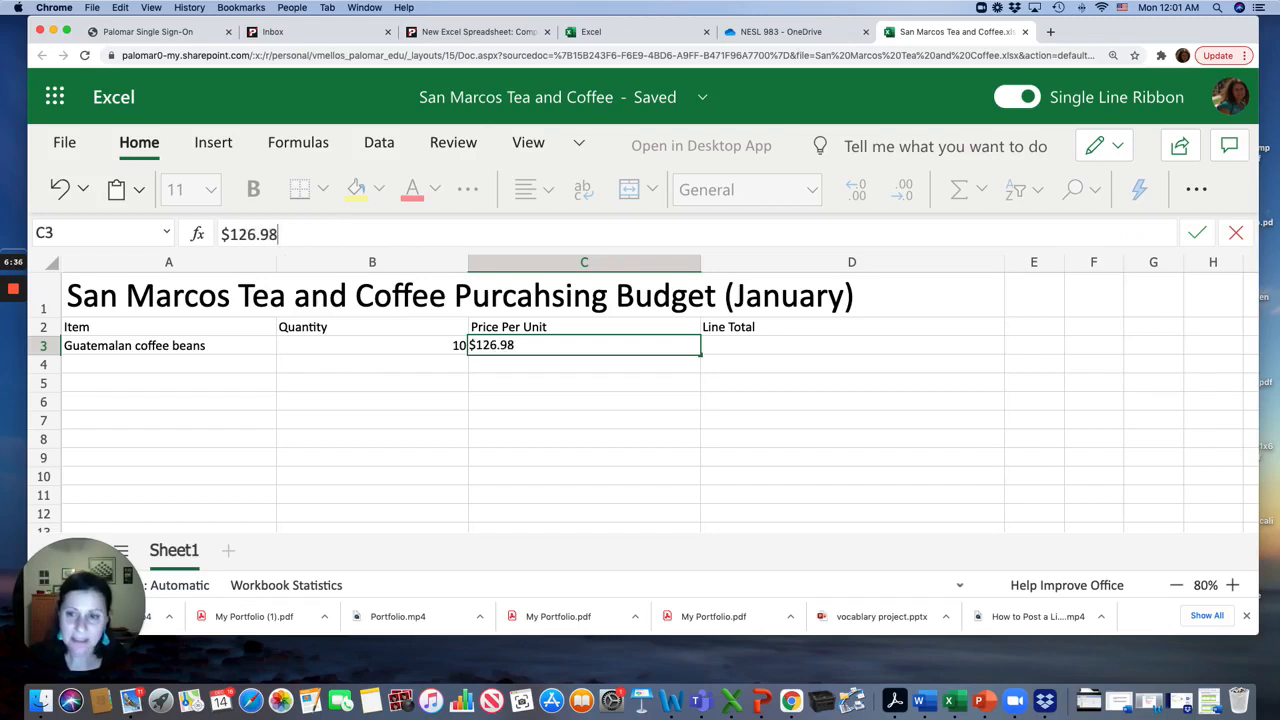
key(Tab)
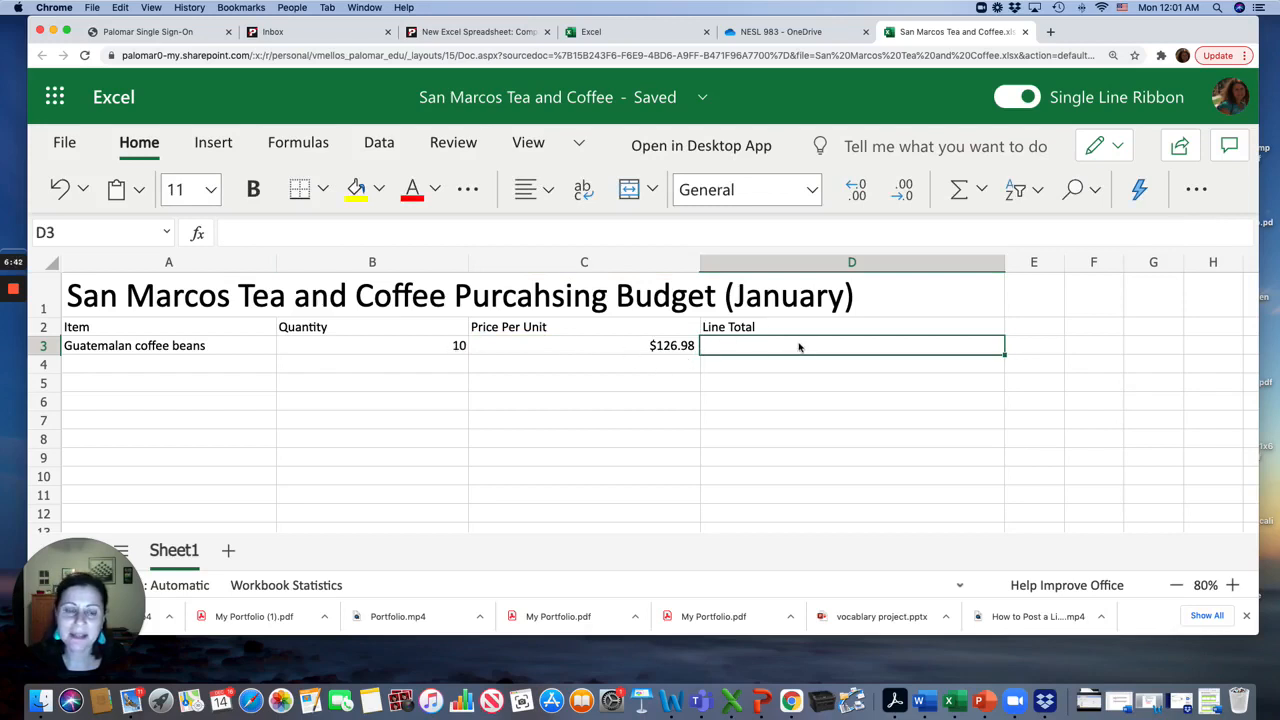
Narrow column B to fit the Quantity heading
click(474, 330)
drag(466, 265, 364, 265)
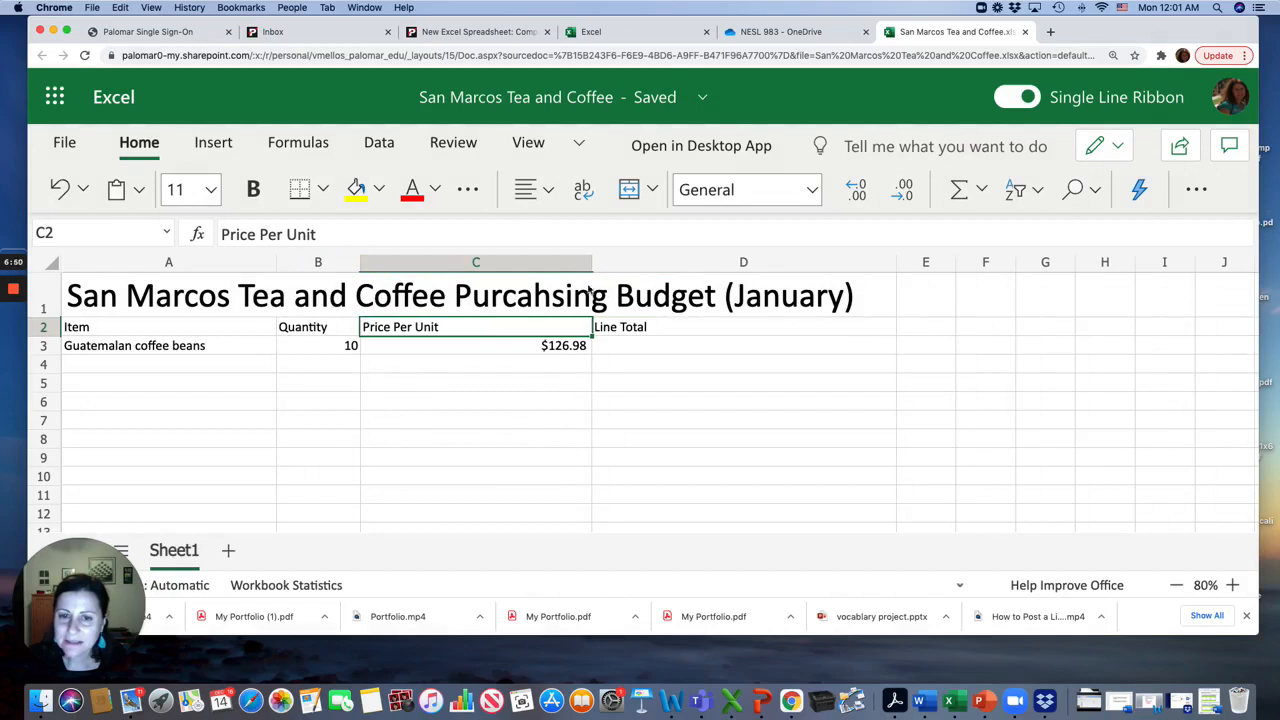
Narrow columns C and D to fit the Price Per Unit and Line Total headings
drag(592, 263, 459, 262)
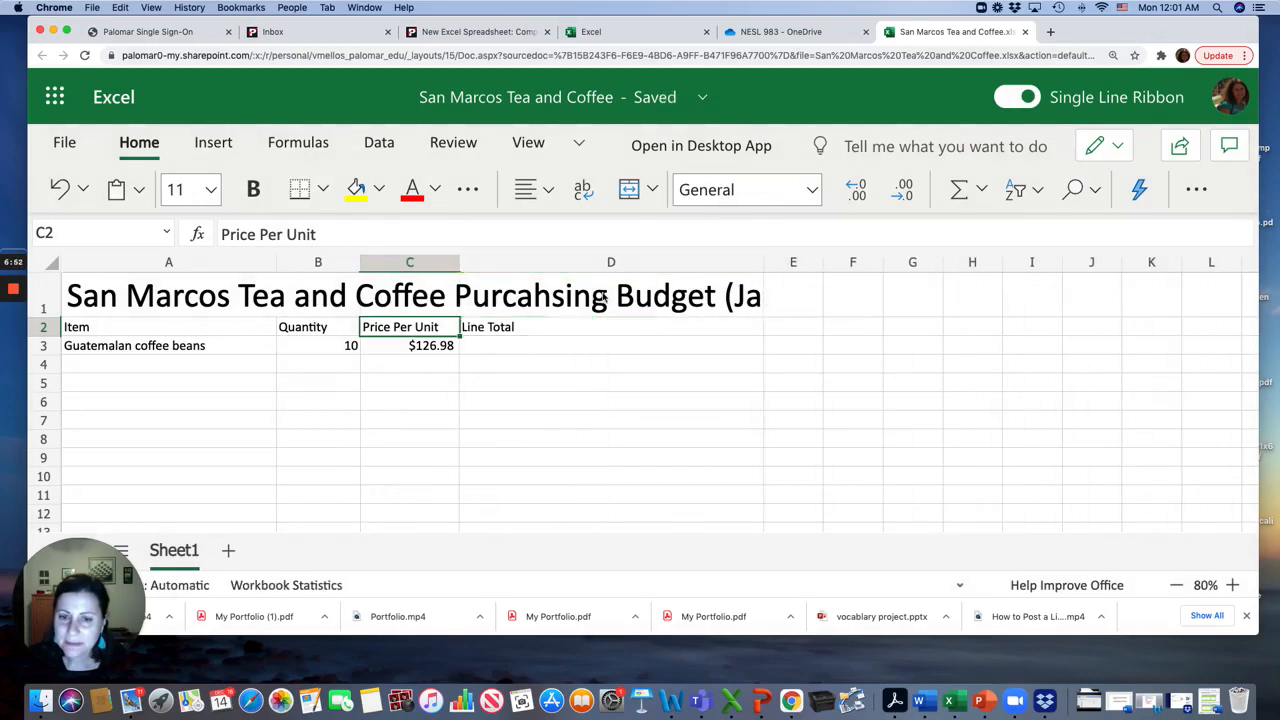
drag(762, 265, 537, 263)
Set the title in A1 to font size 16
click(87, 325)
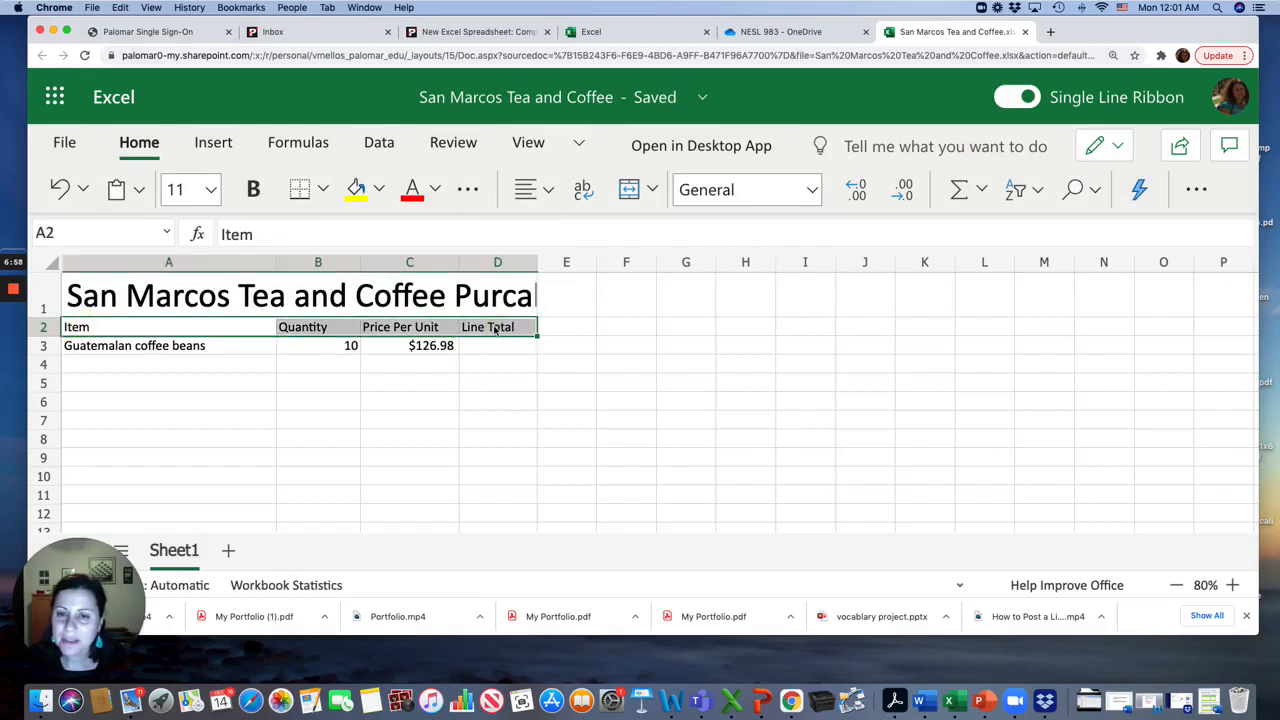
click(403, 300)
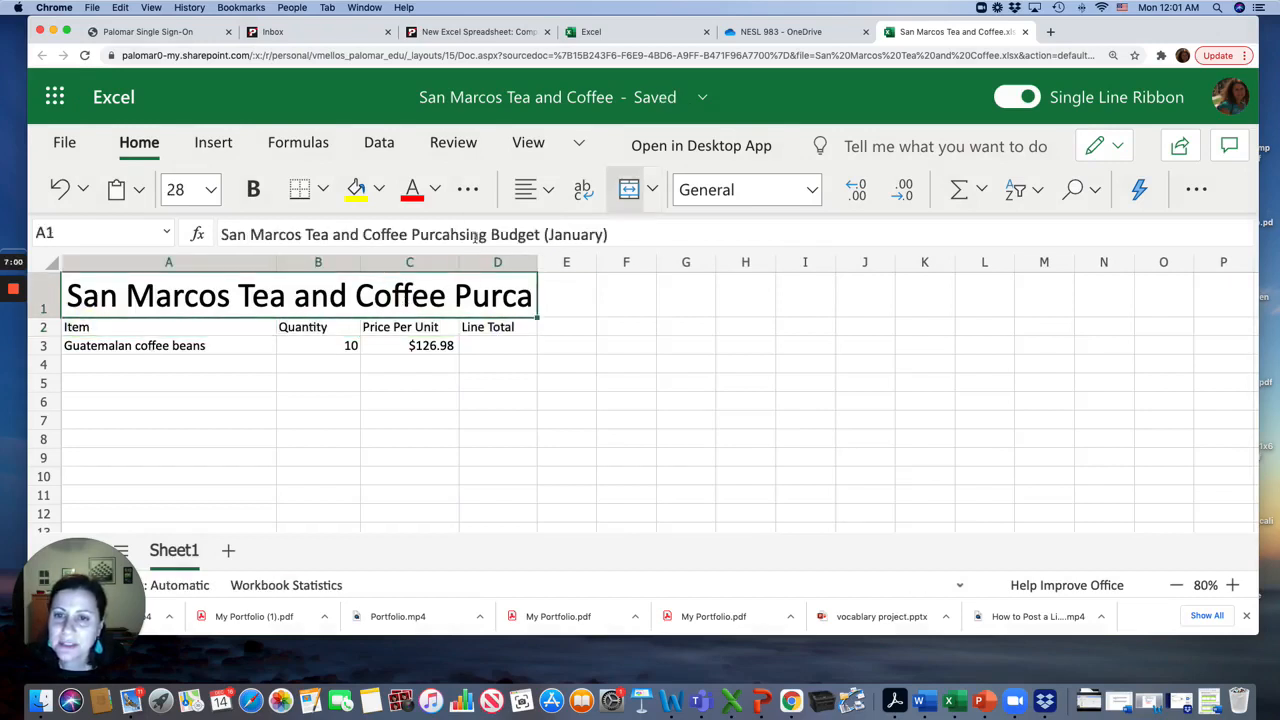
click(213, 190)
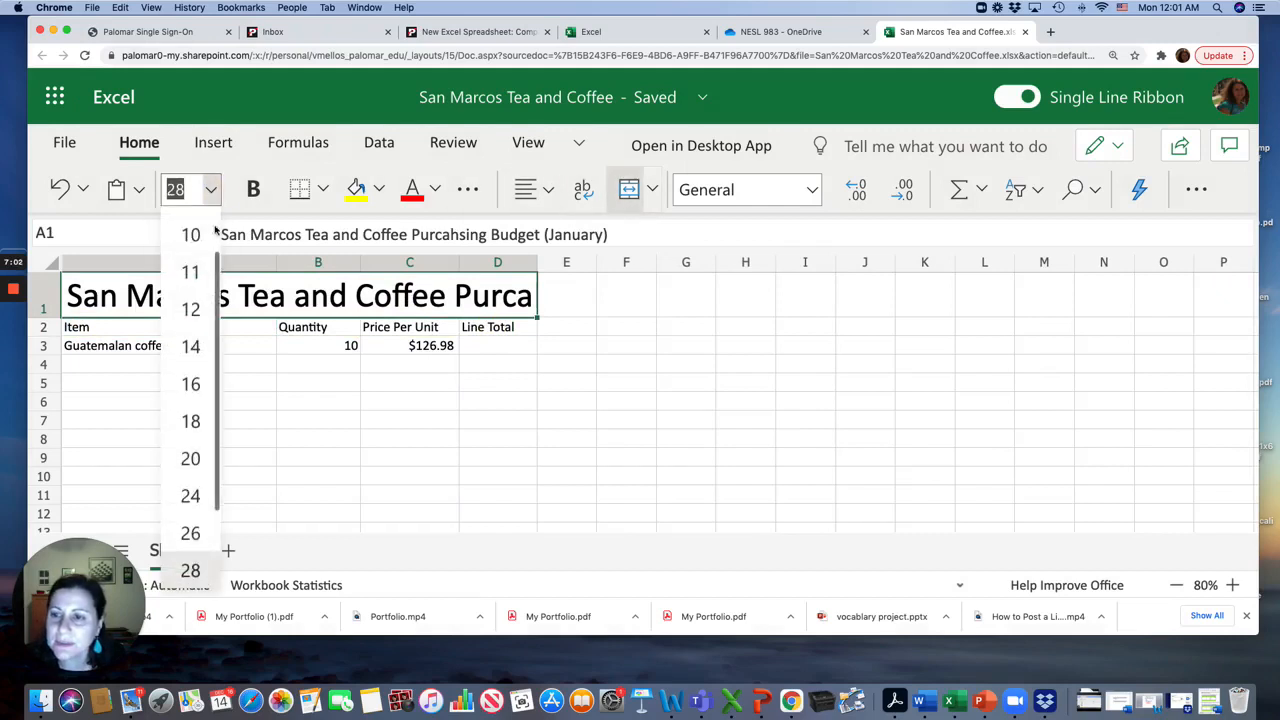
click(199, 394)
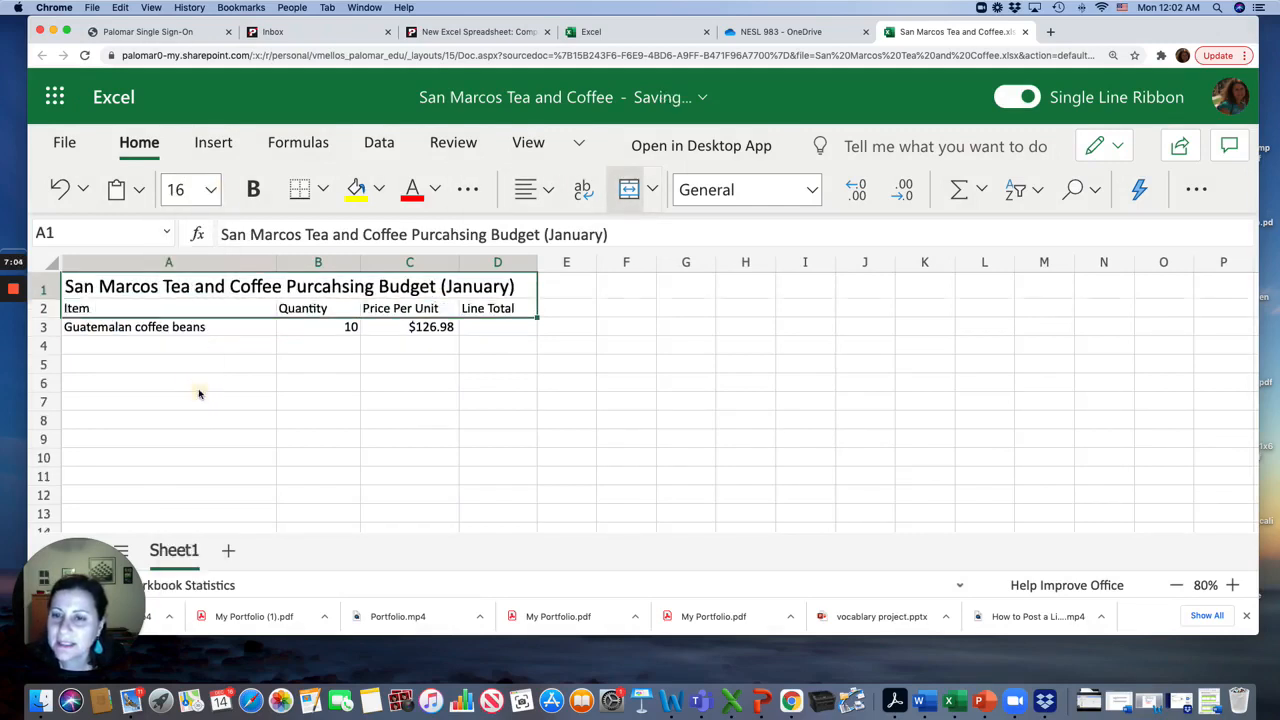
Fill the heading row A2:D2 with Green, Accent 6, Lighter 40%
click(106, 311)
shift+click(487, 310)
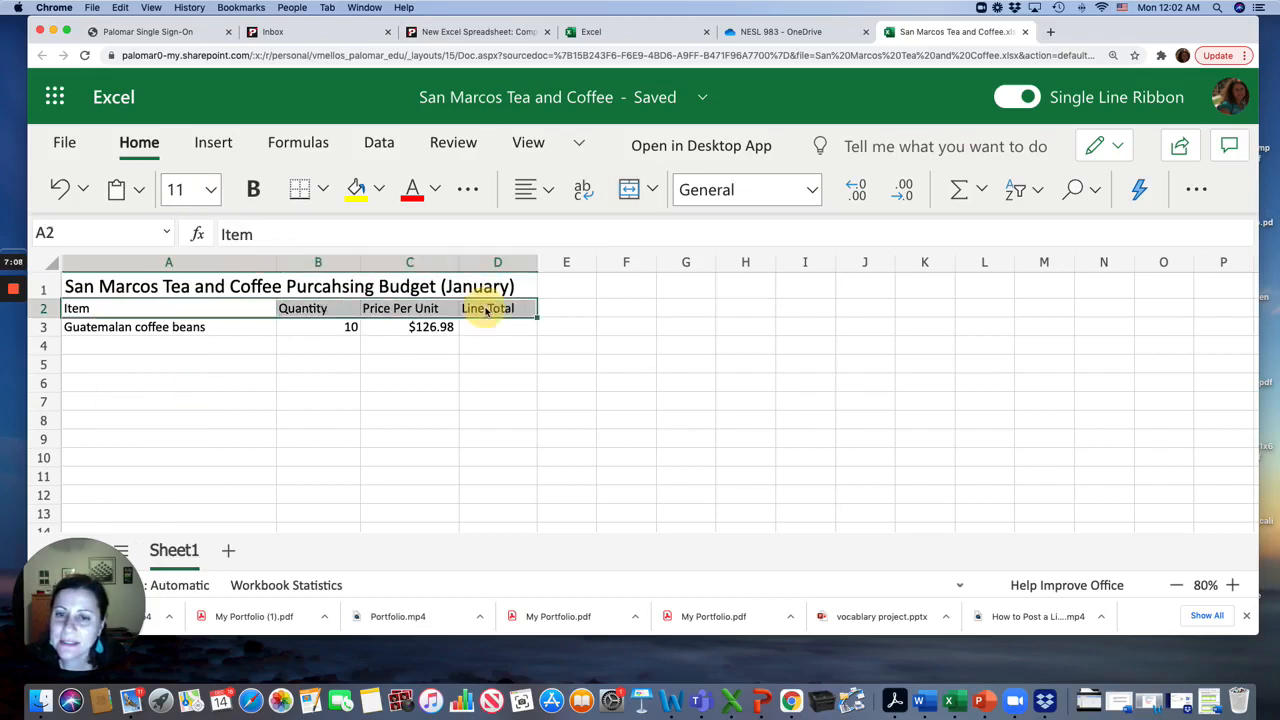
click(379, 189)
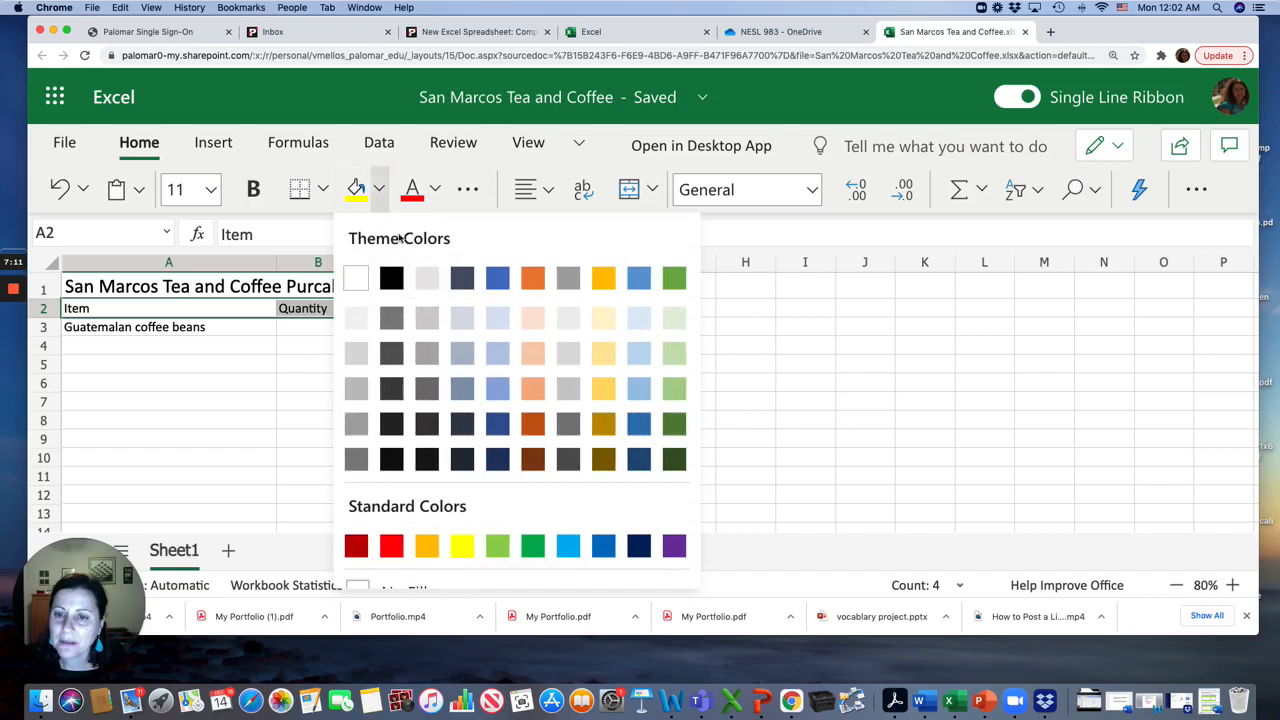
click(673, 390)
click(465, 409)
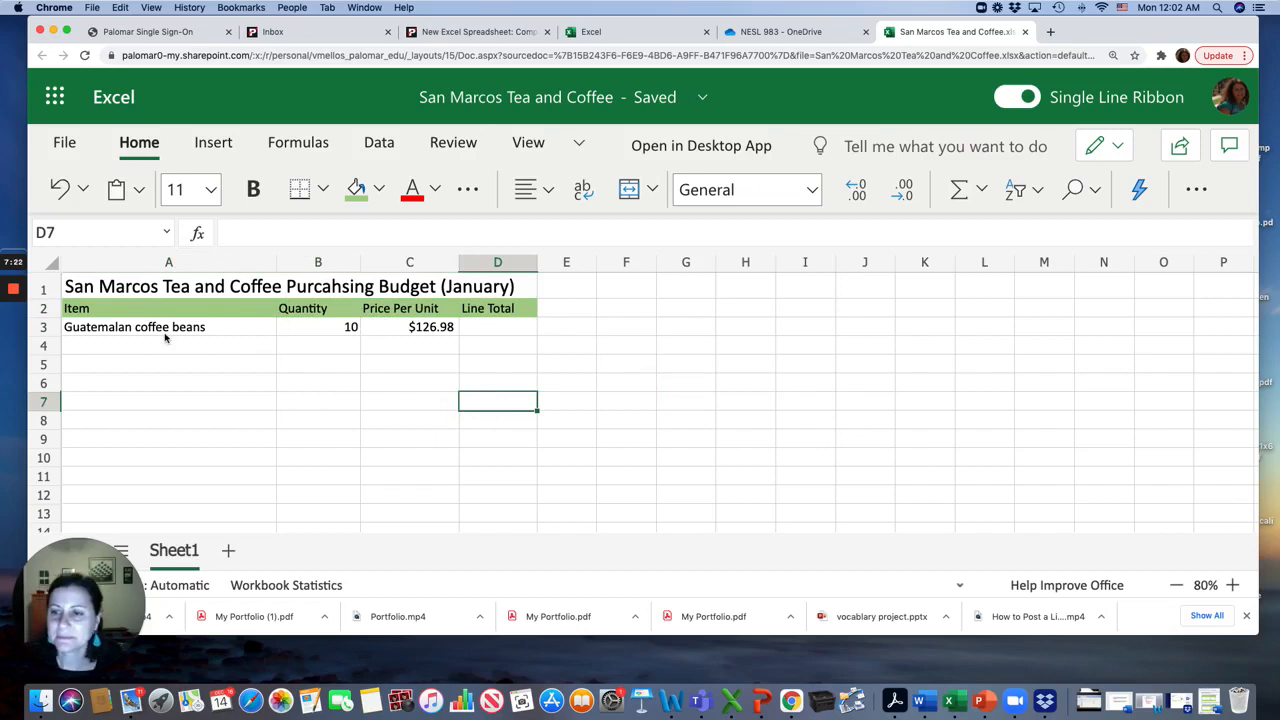
Center the title text in A1
click(498, 333)
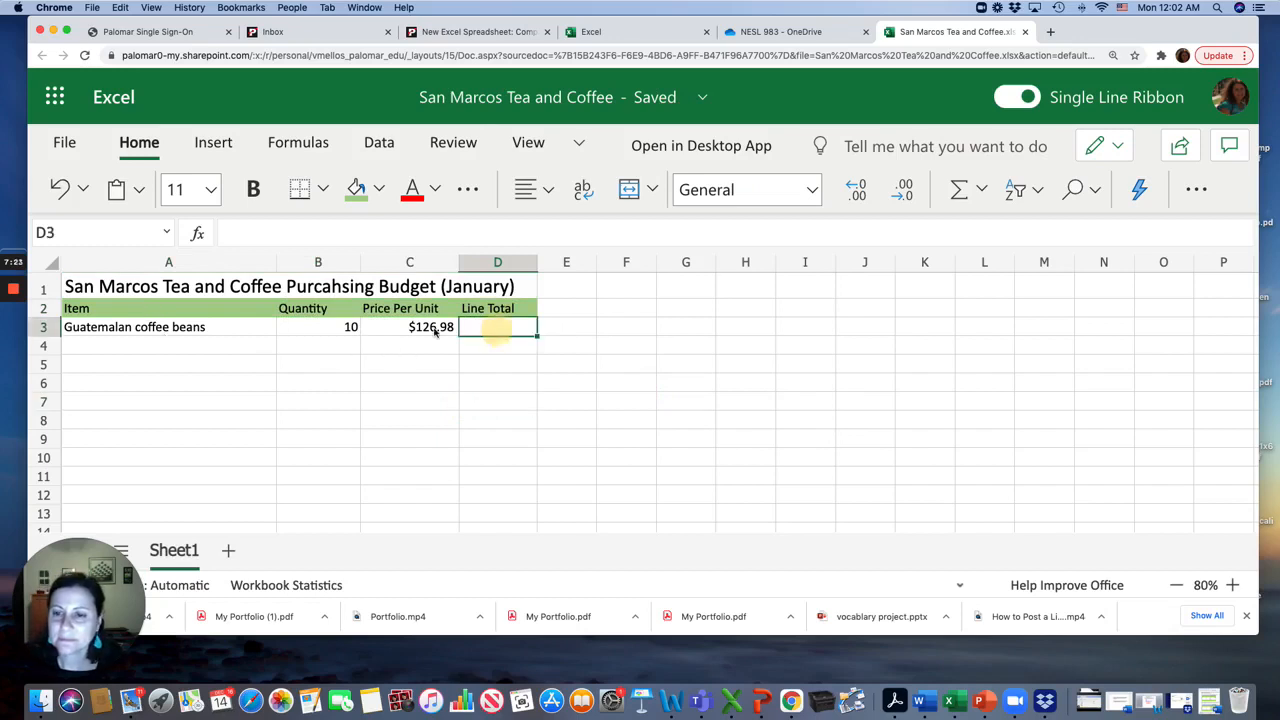
click(113, 293)
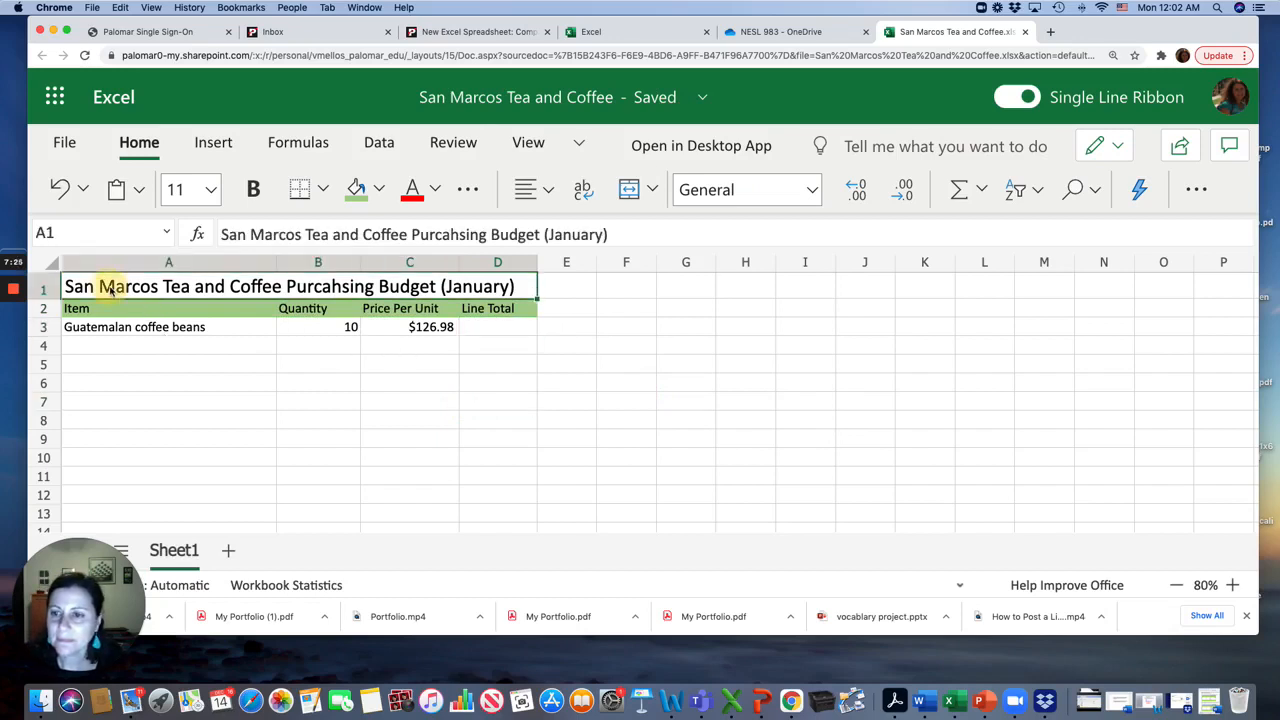
click(550, 189)
click(579, 283)
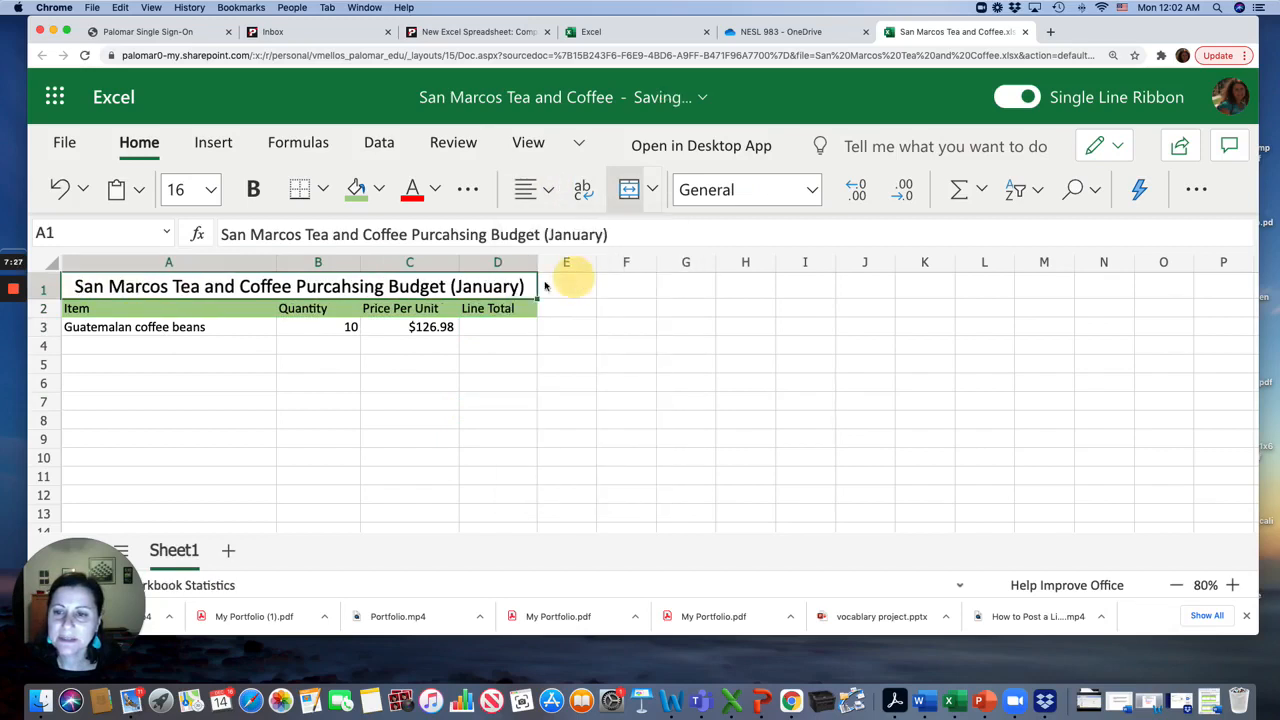
Center the headings in A2:D2
click(76, 310)
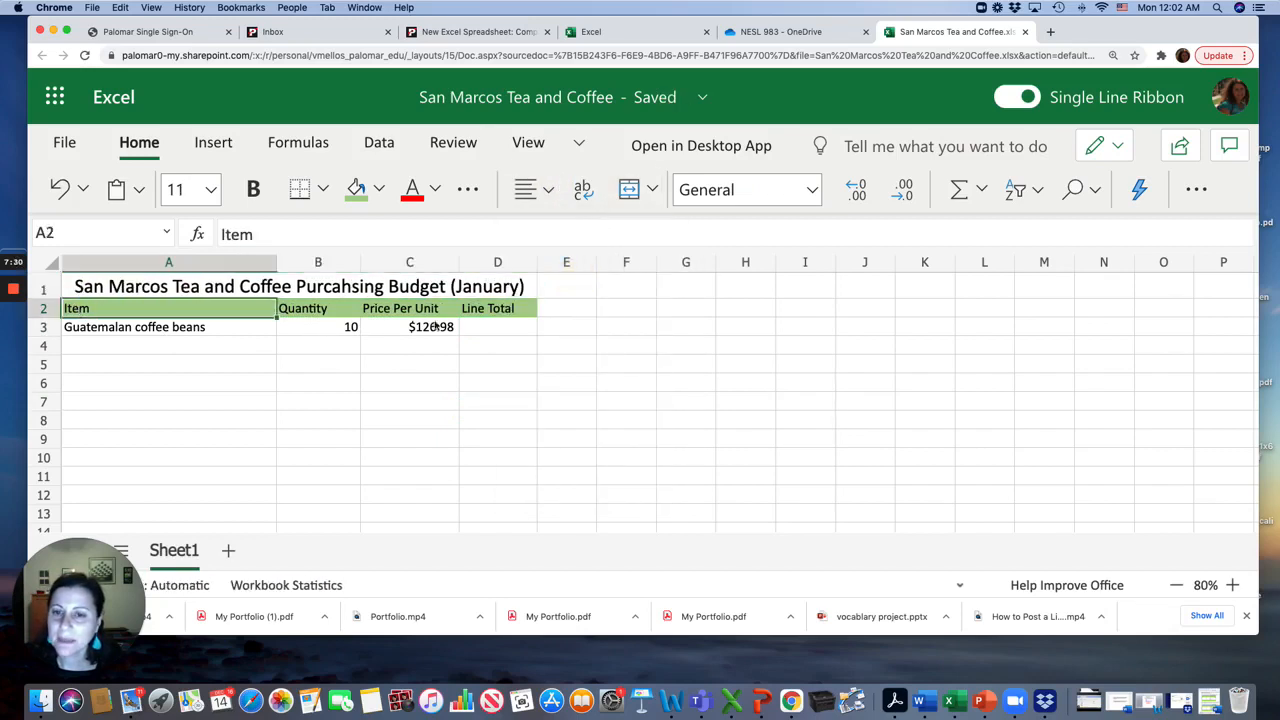
drag(478, 315, 480, 313)
click(550, 189)
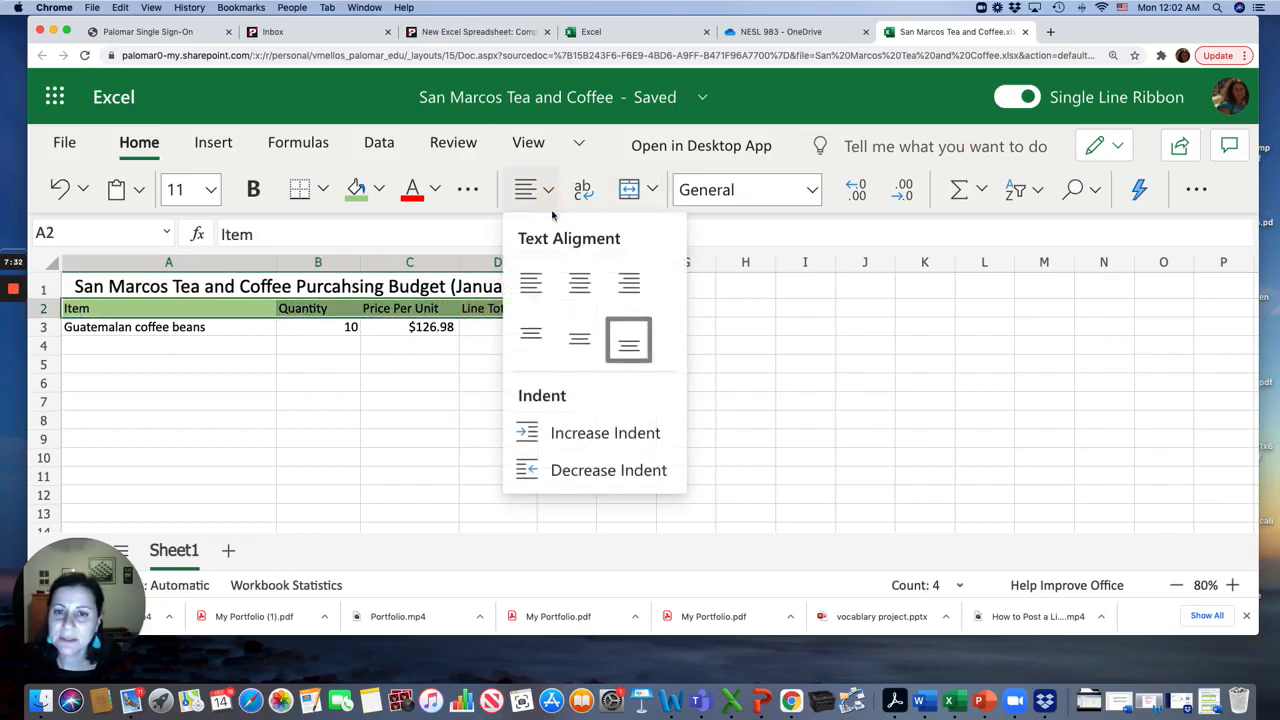
click(575, 286)
Widen column D slightly
click(236, 290)
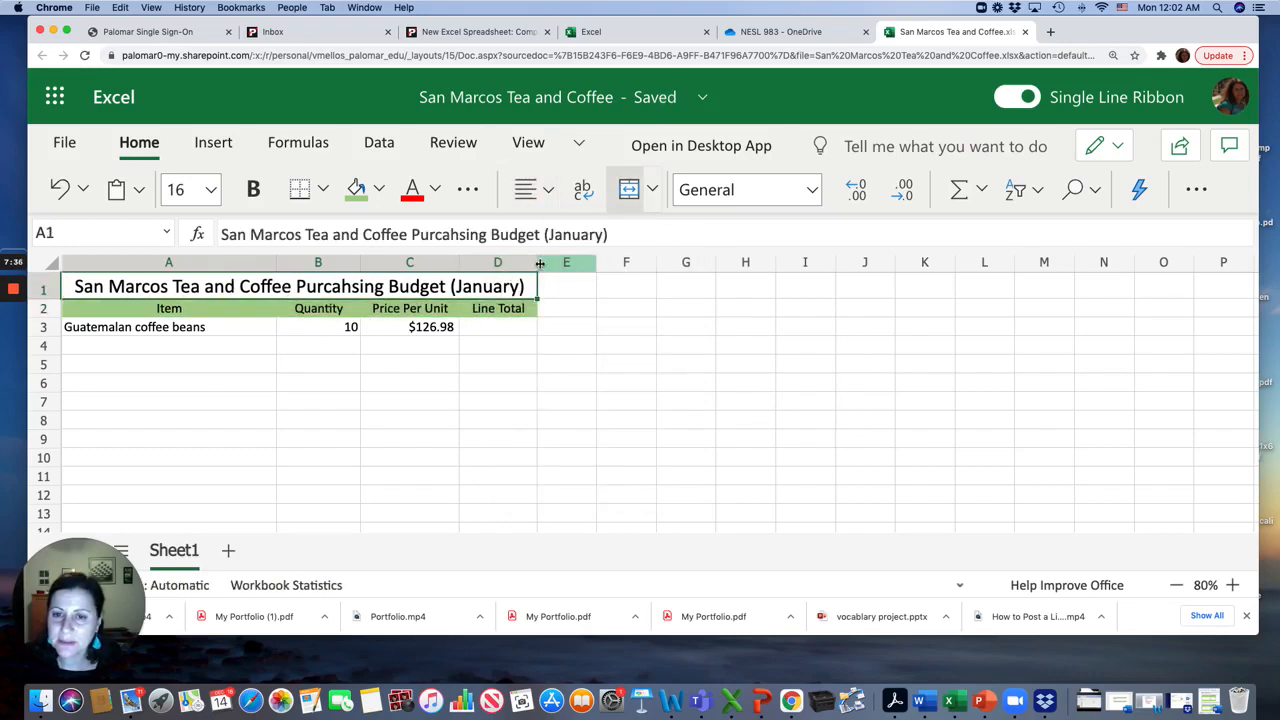
drag(537, 266, 555, 268)
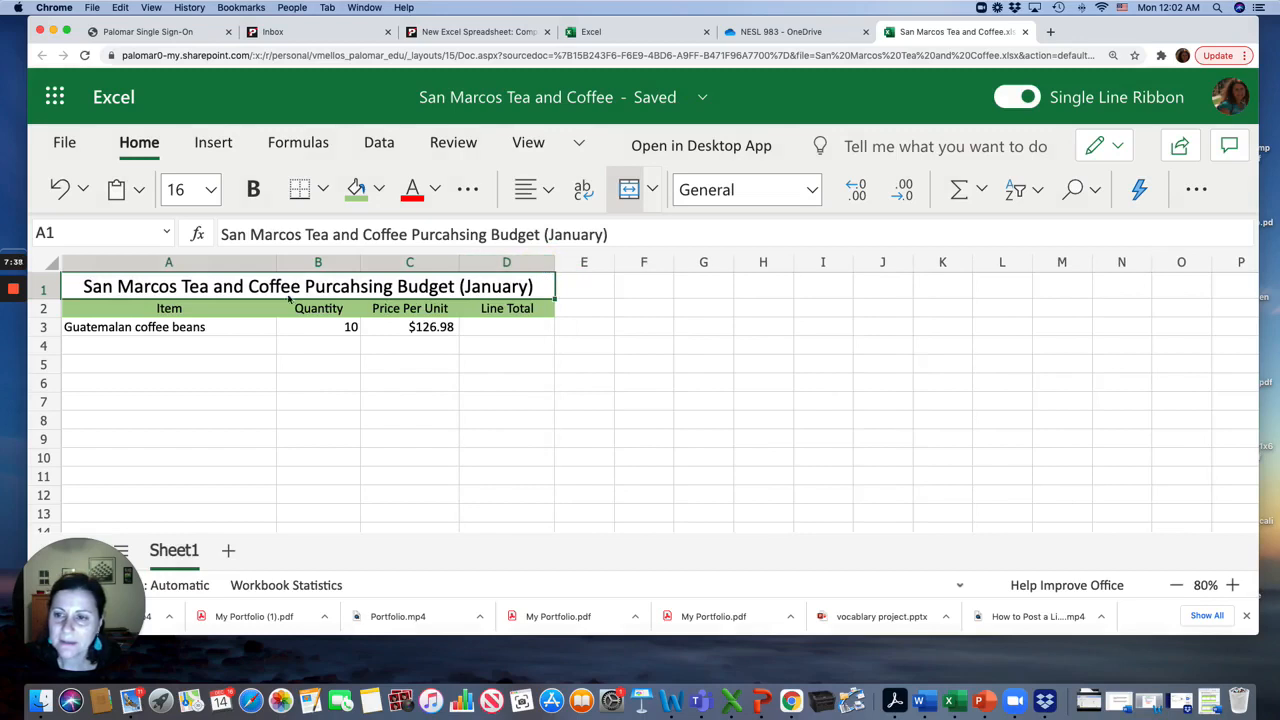
Center the quantity in B3 and the price in C3
click(184, 311)
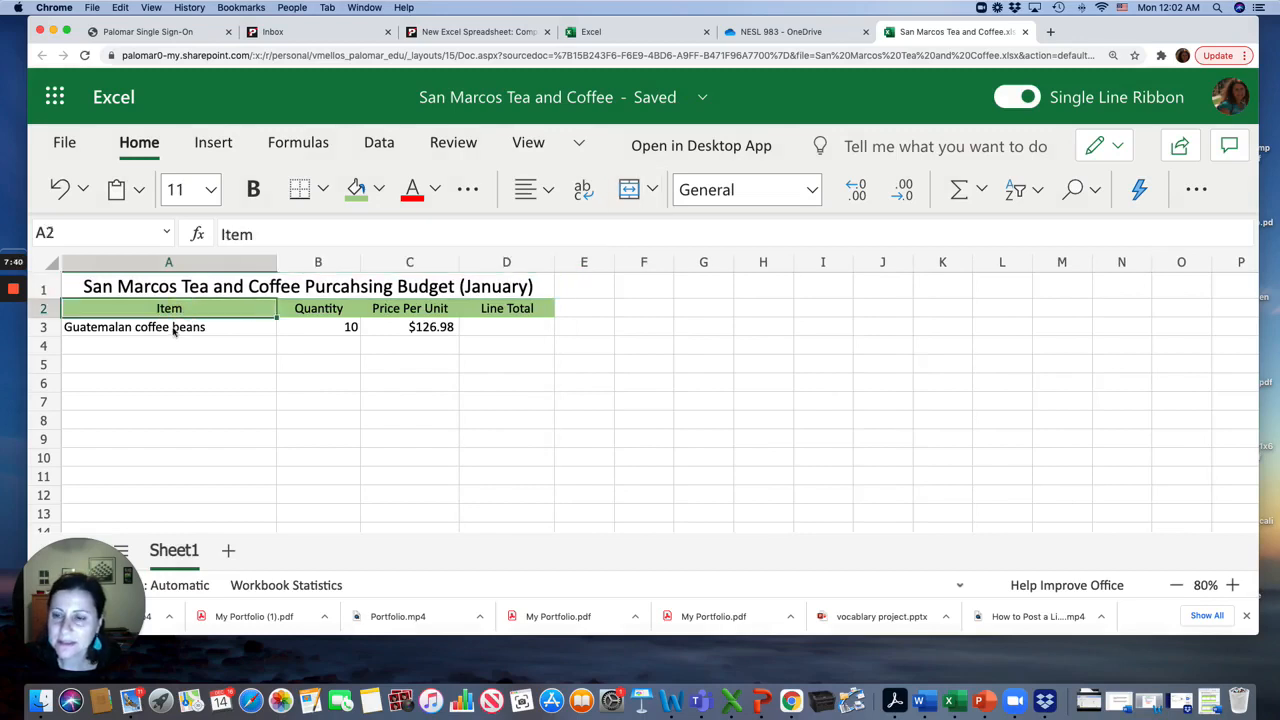
click(175, 333)
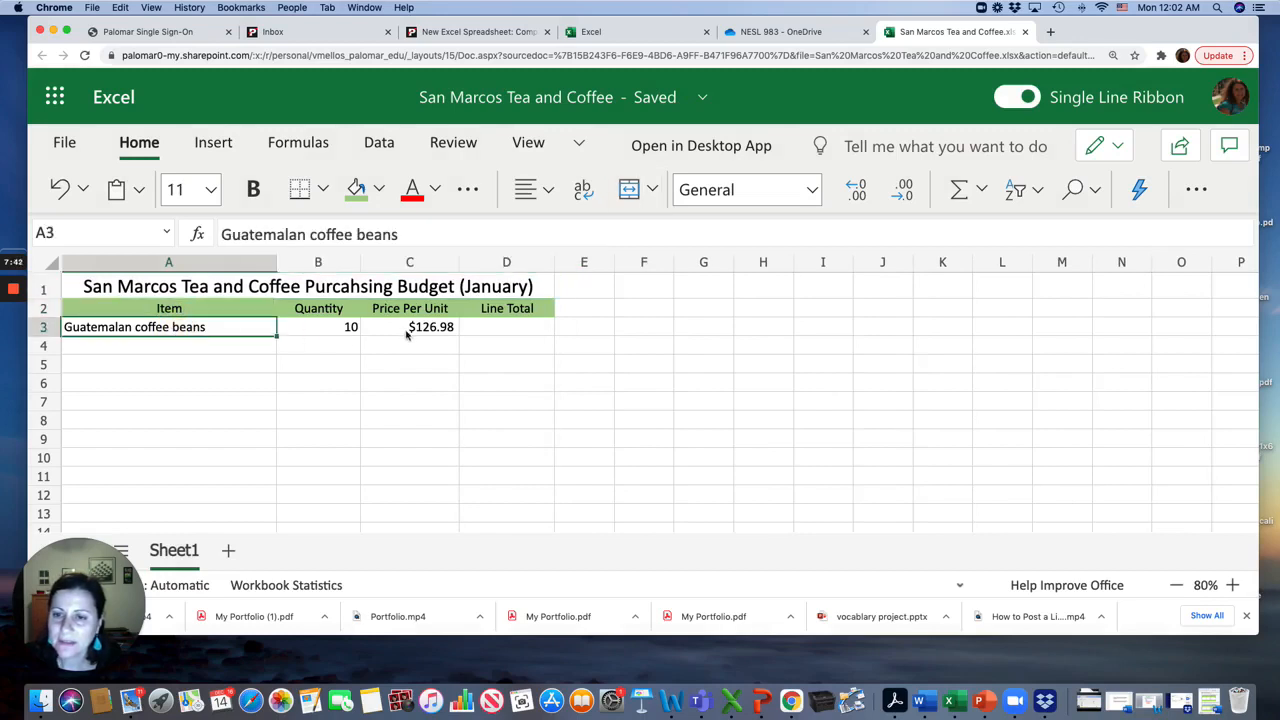
drag(411, 337, 491, 333)
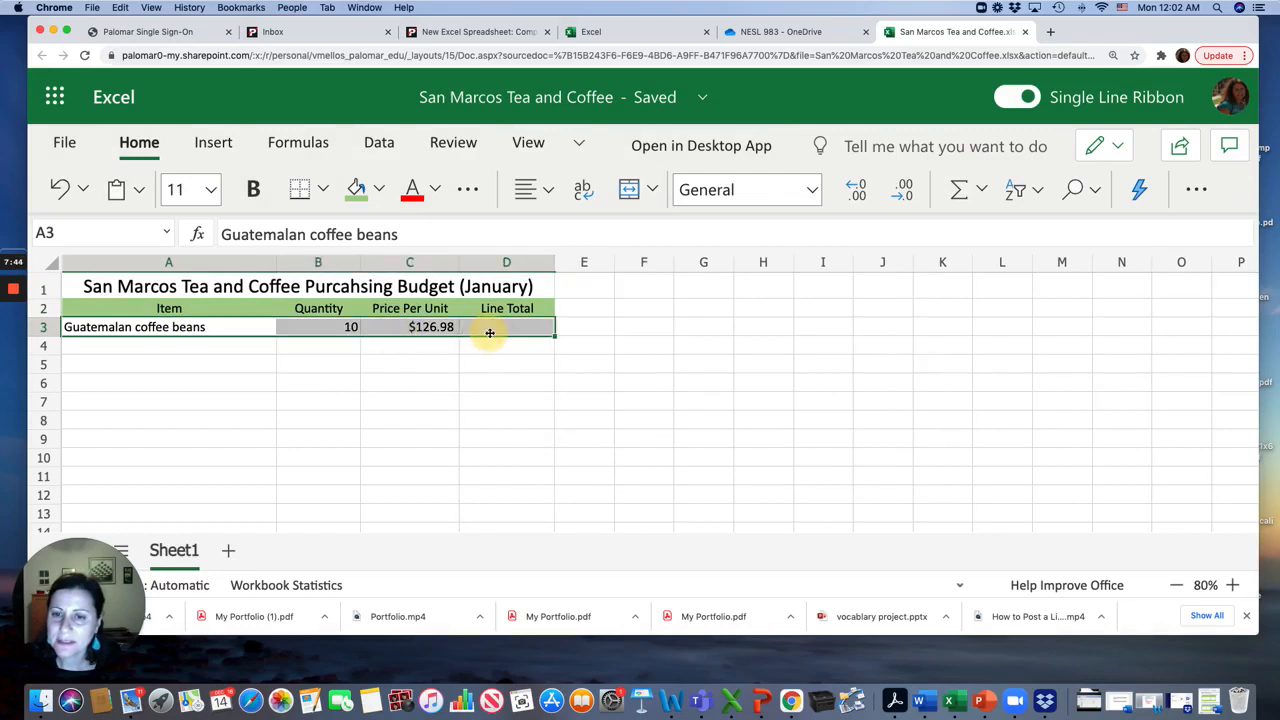
click(350, 327)
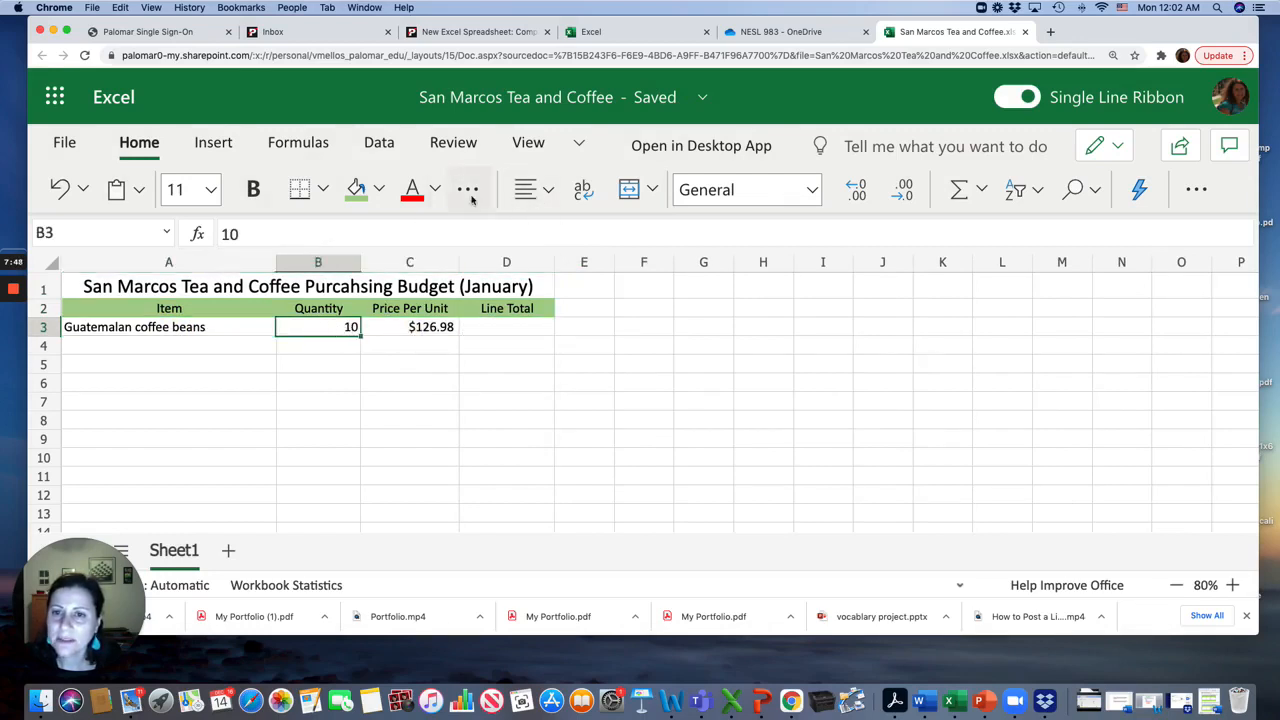
click(533, 192)
click(529, 286)
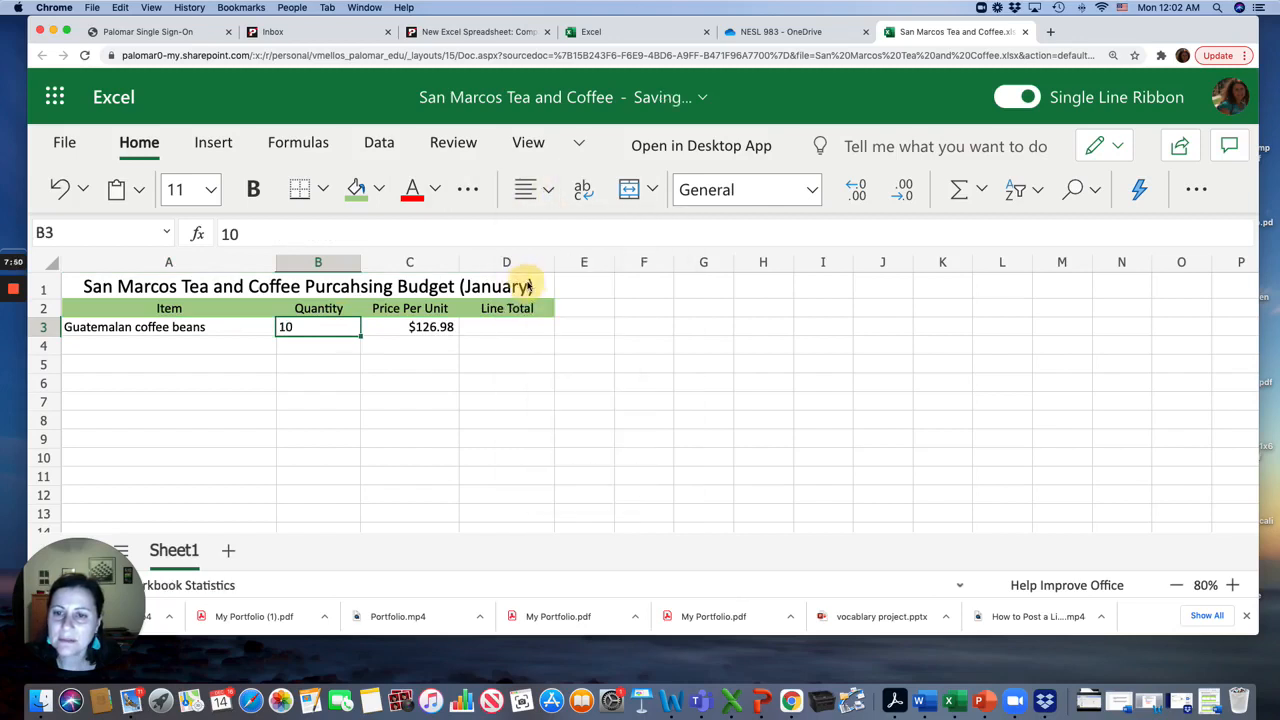
click(547, 193)
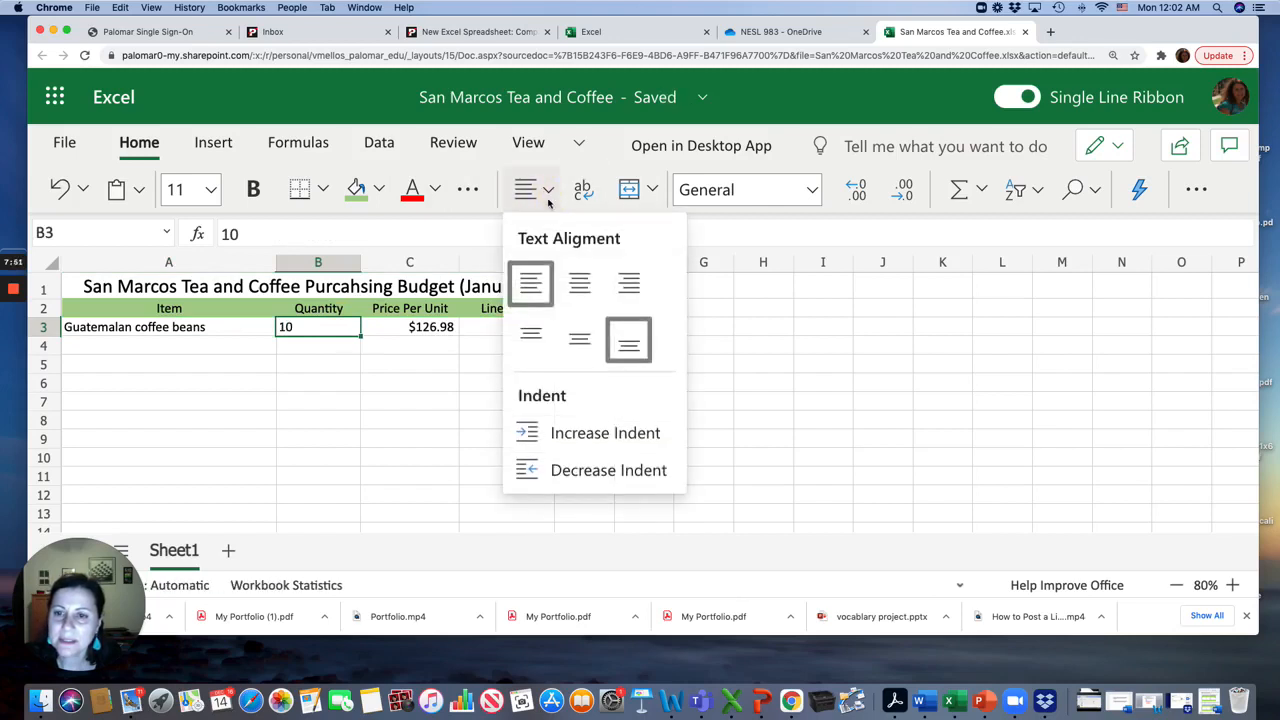
click(579, 285)
click(430, 330)
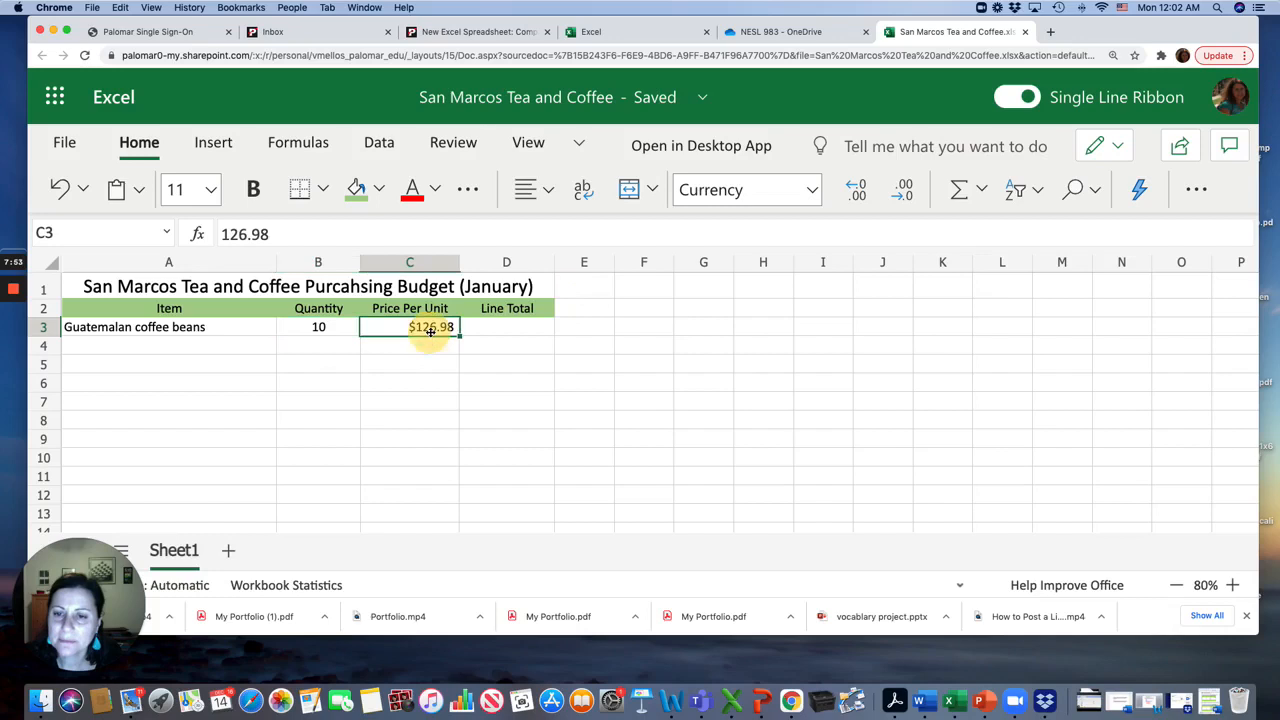
click(548, 195)
click(580, 298)
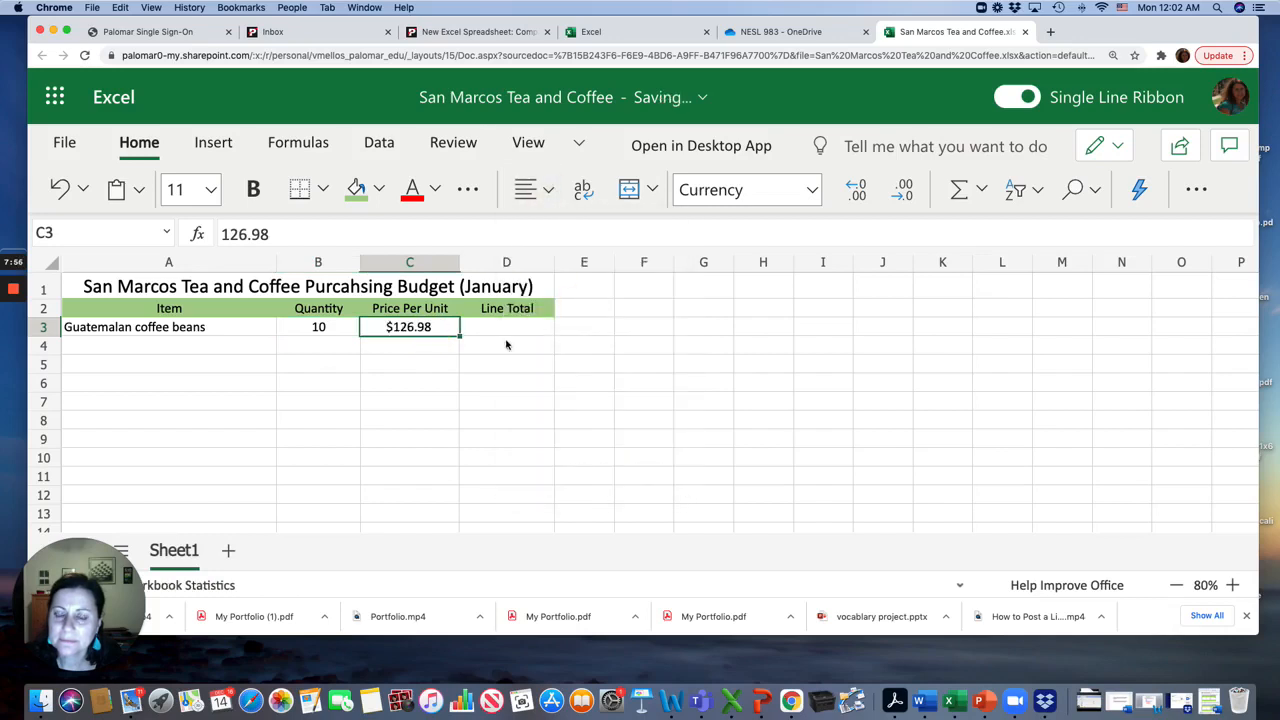
click(496, 332)
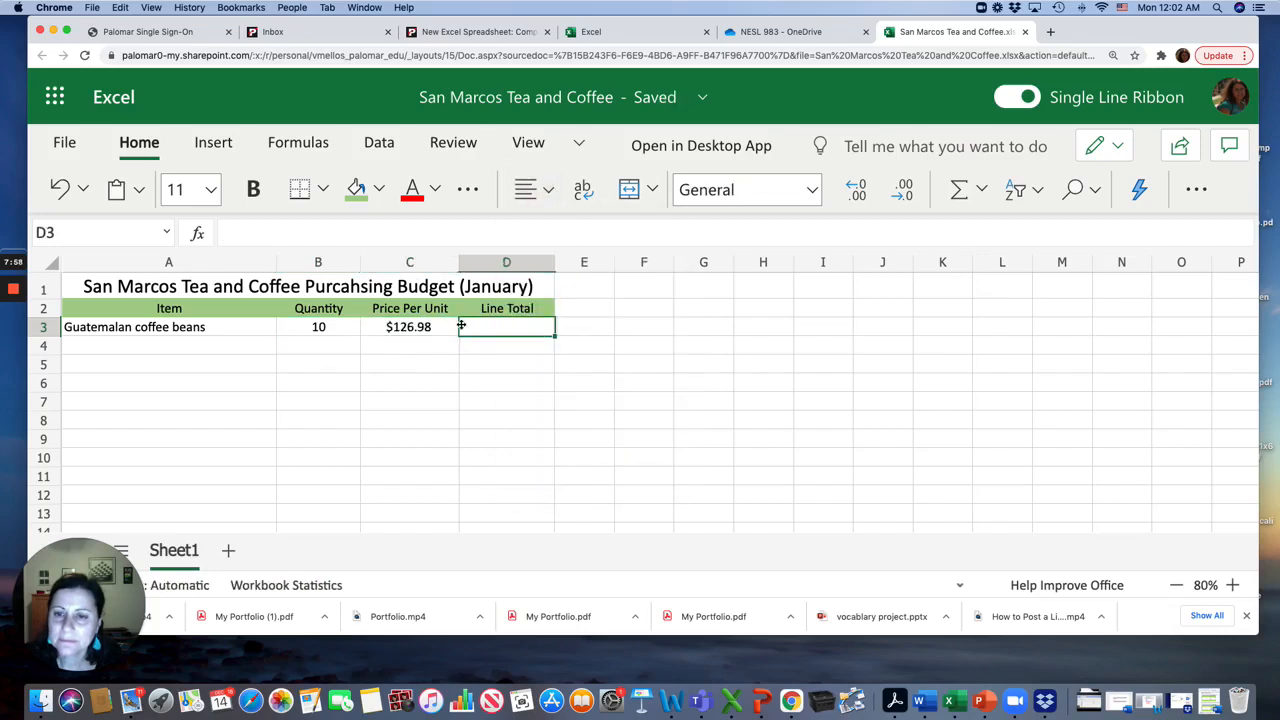
Enter French roast coffee beans in A4 with a quantity of 10 in B4
click(84, 341)
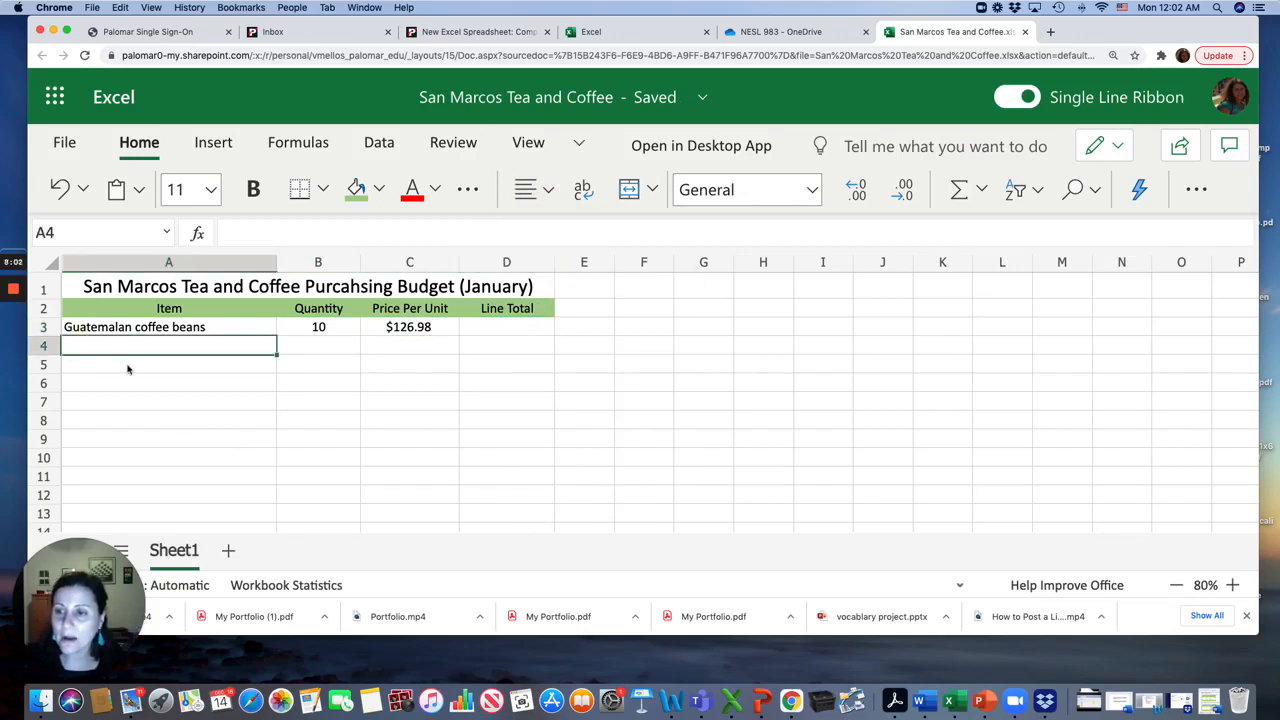
text(C)
key(BackSpace)
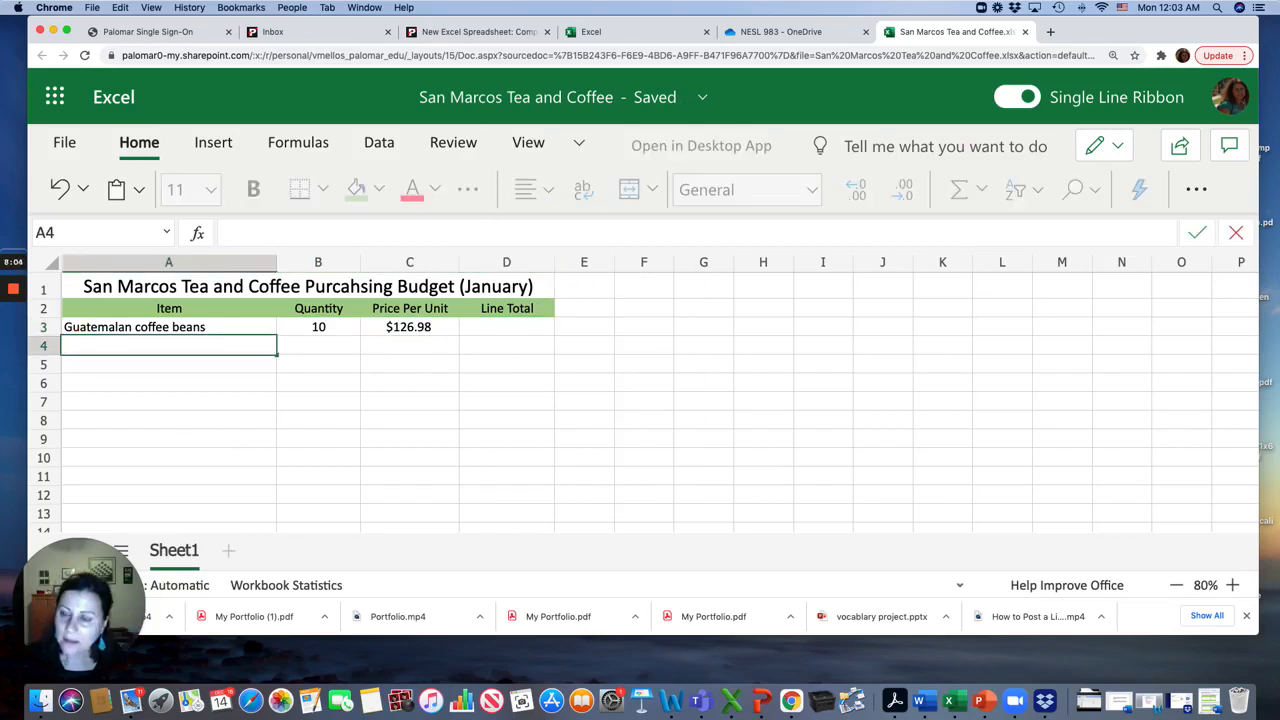
text(French )
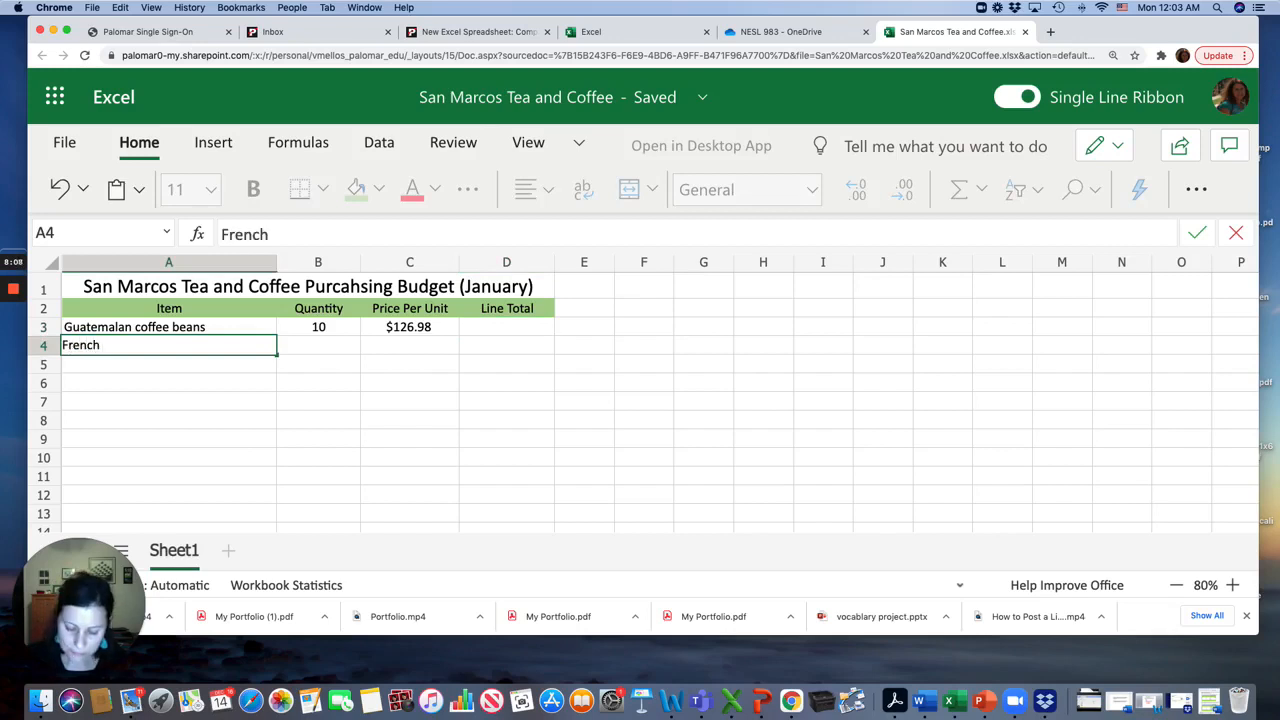
text(roast co)
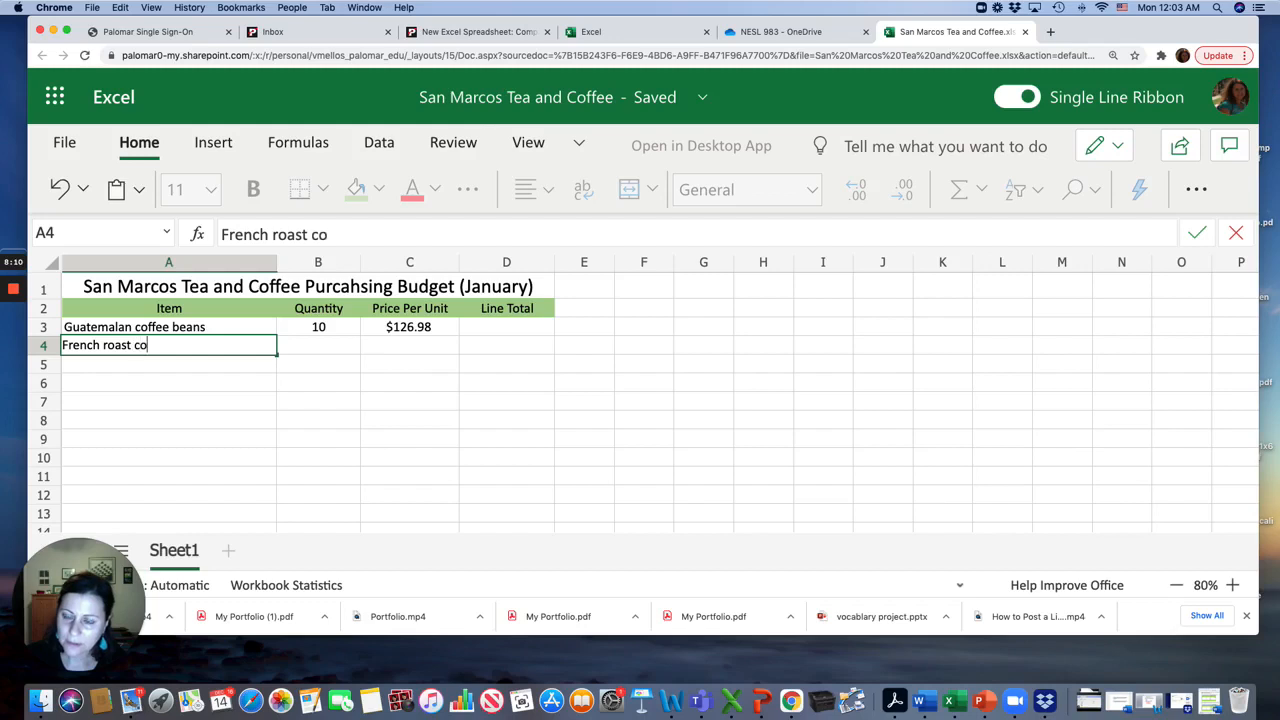
text(ffee beans)
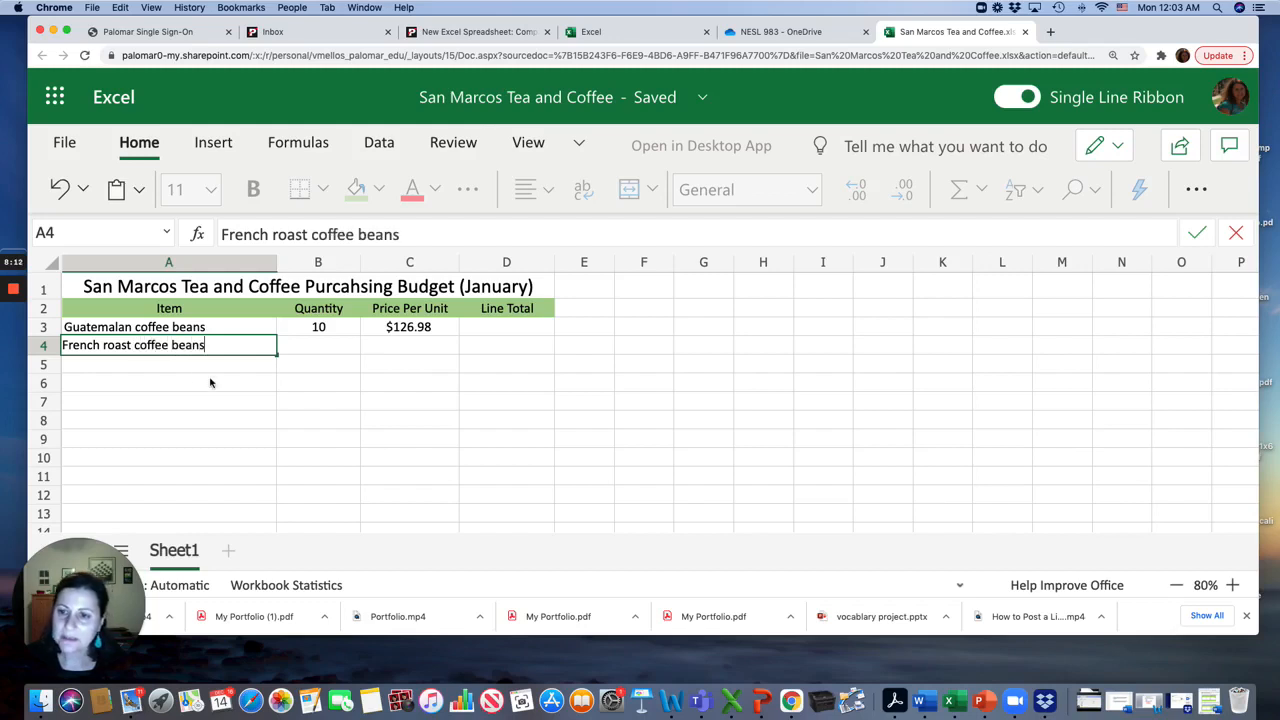
click(300, 348)
text(10)
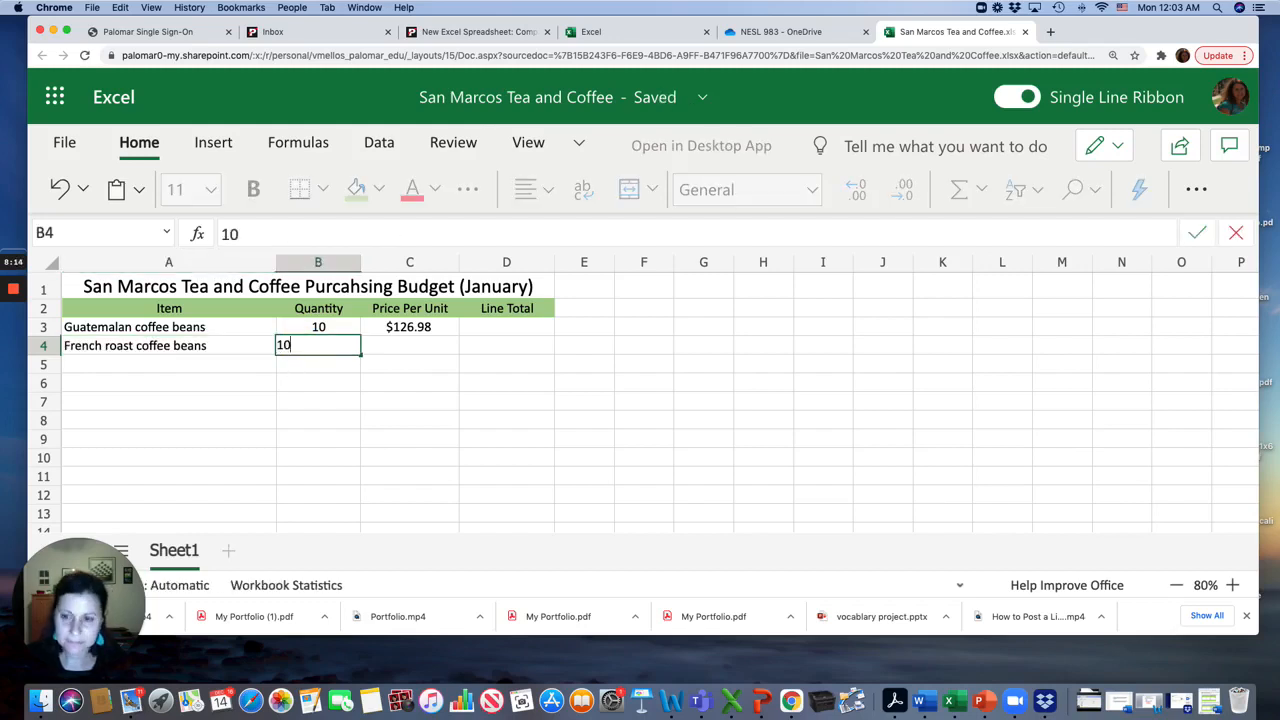
Enter a price per unit of $119.80 in C4
click(405, 350)
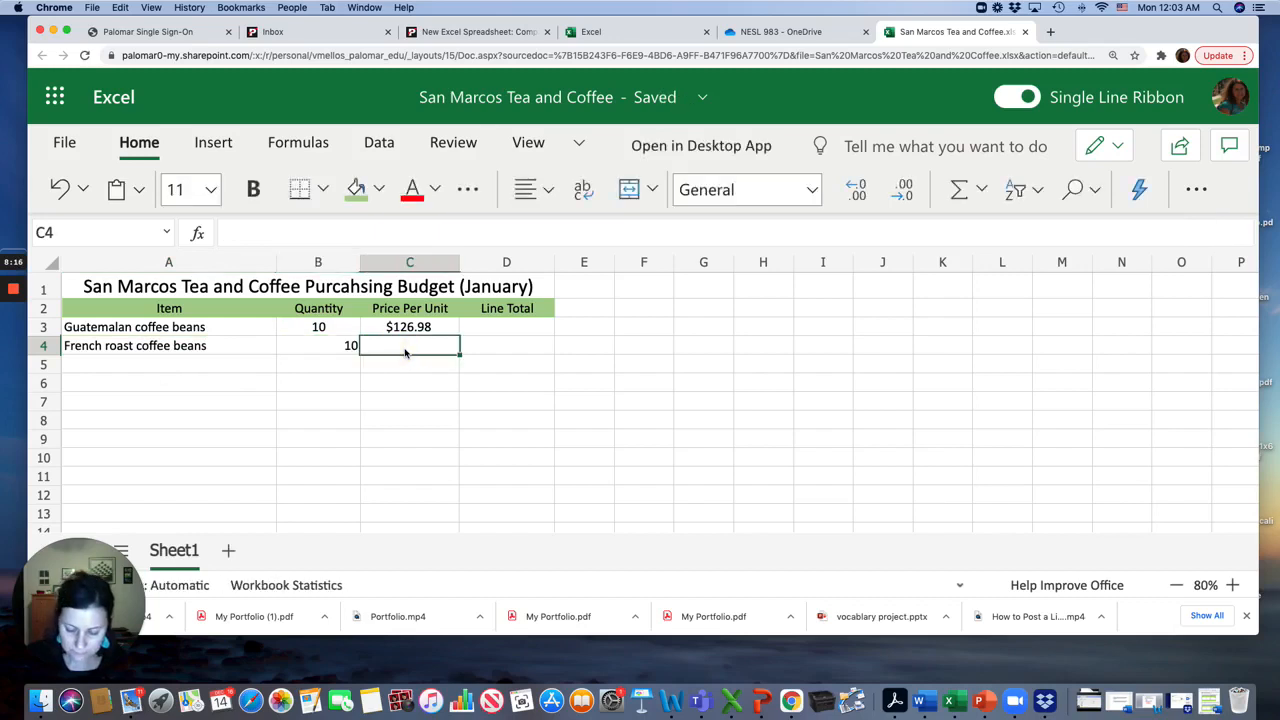
text($)
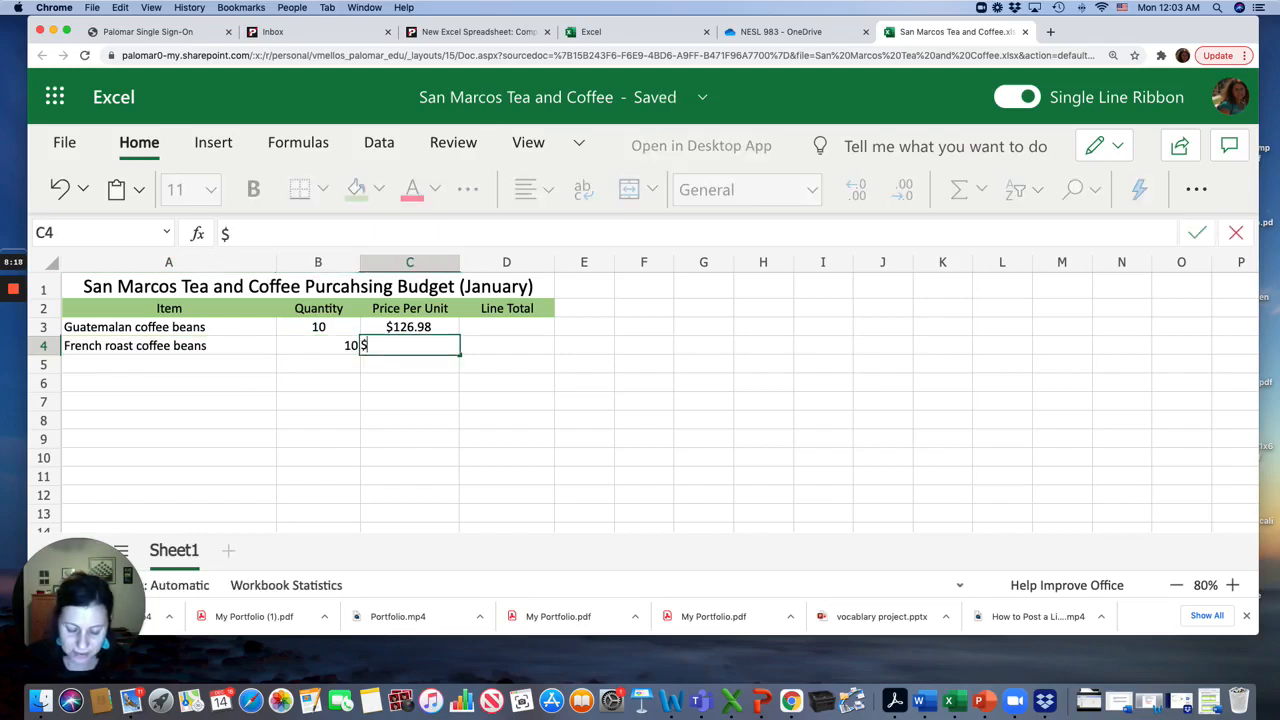
text(119)
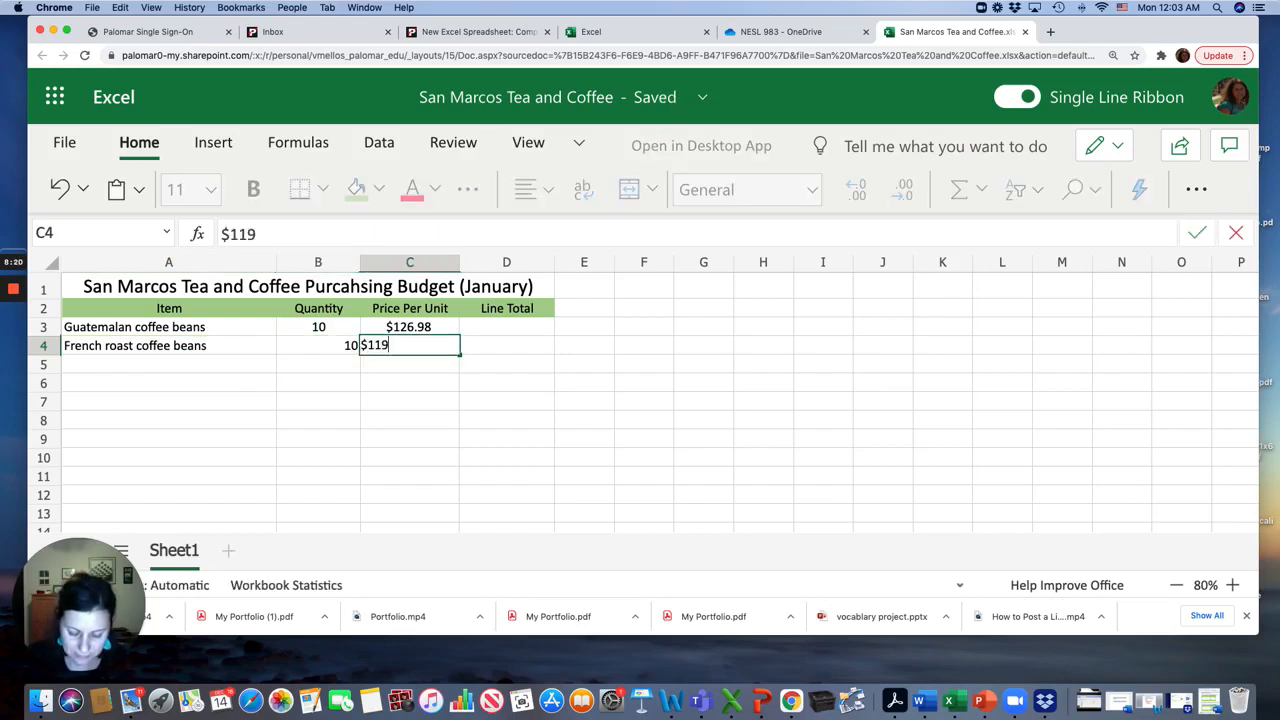
text(.80)
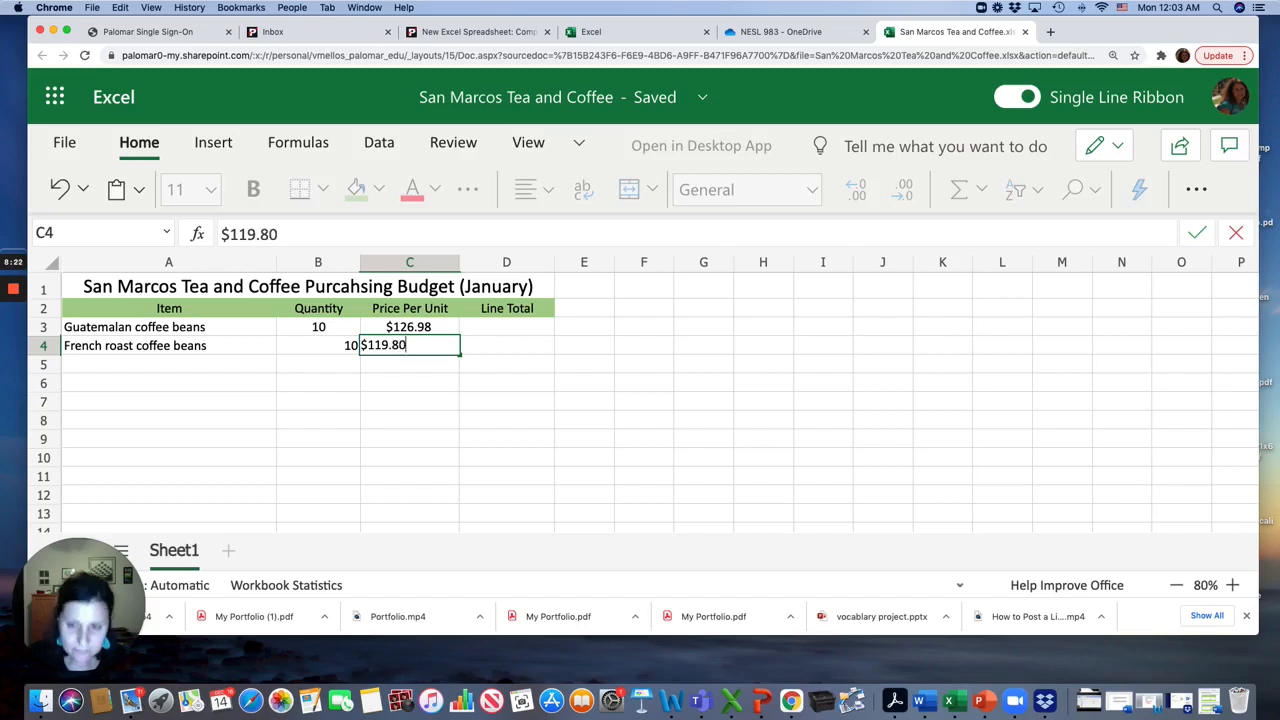
click(168, 366)
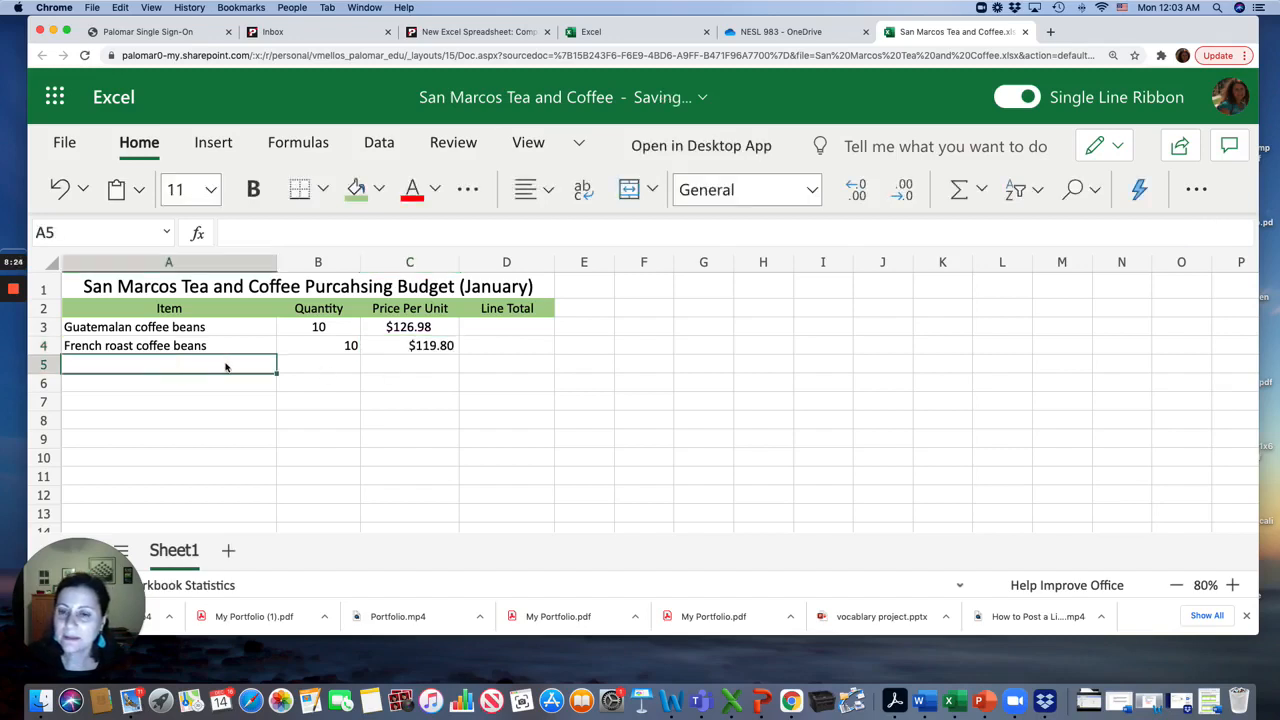
Center-align the item table range A3:D11
click(119, 333)
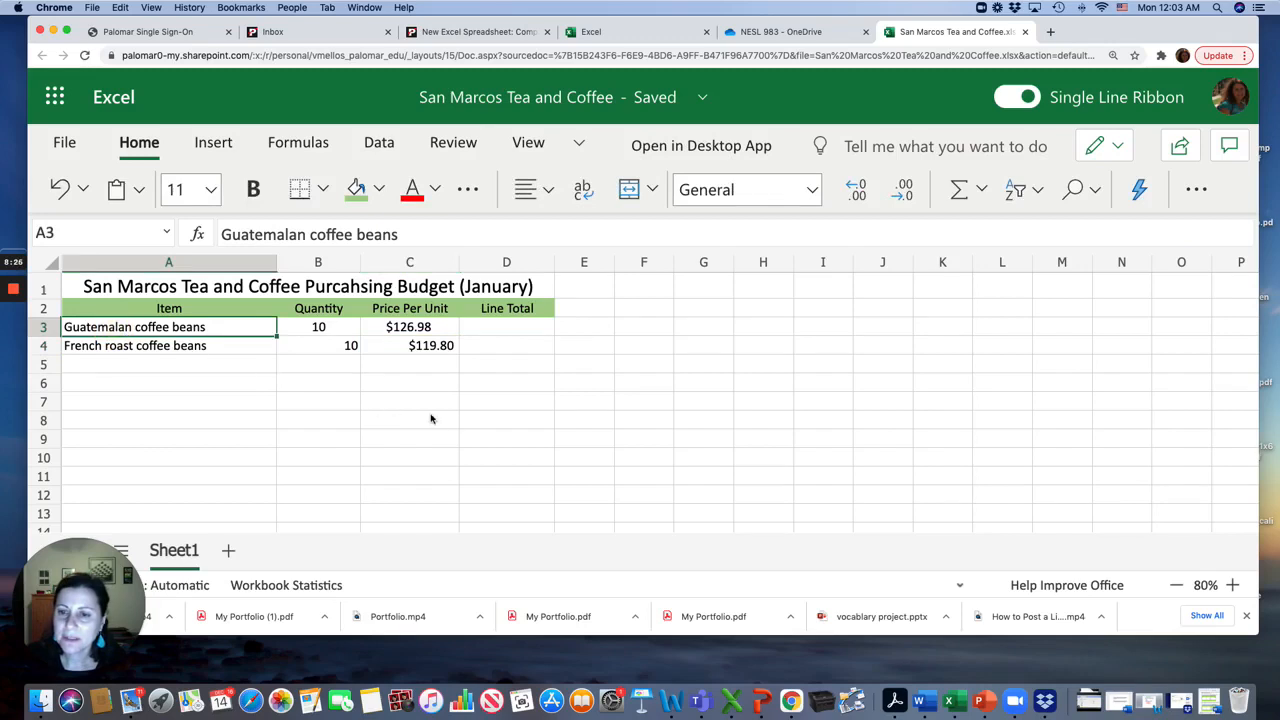
shift+click(503, 469)
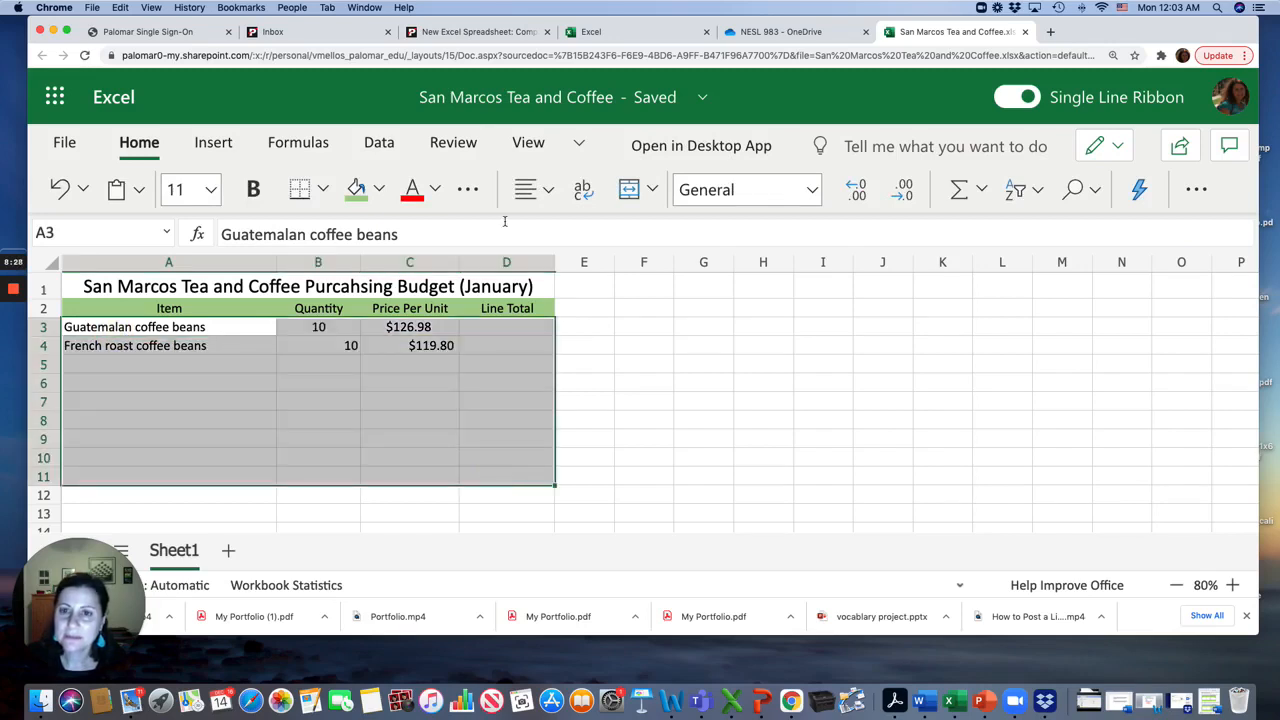
click(546, 203)
click(576, 284)
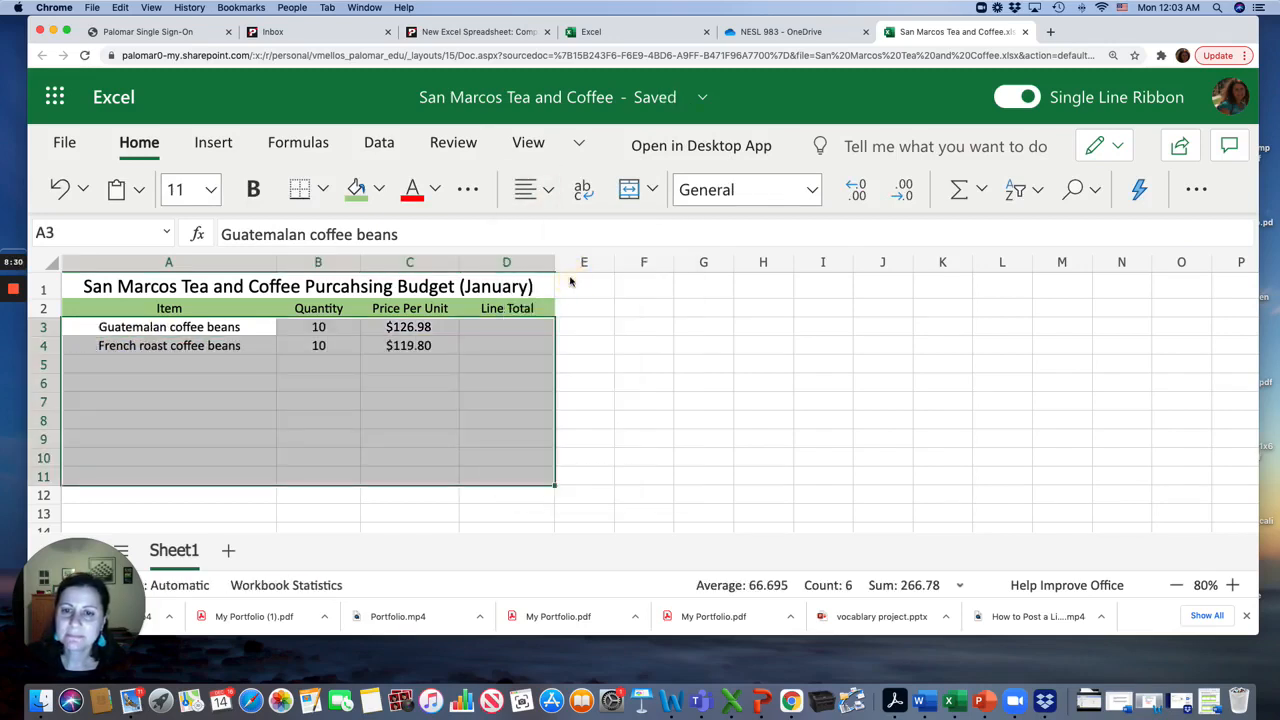
click(540, 349)
click(175, 366)
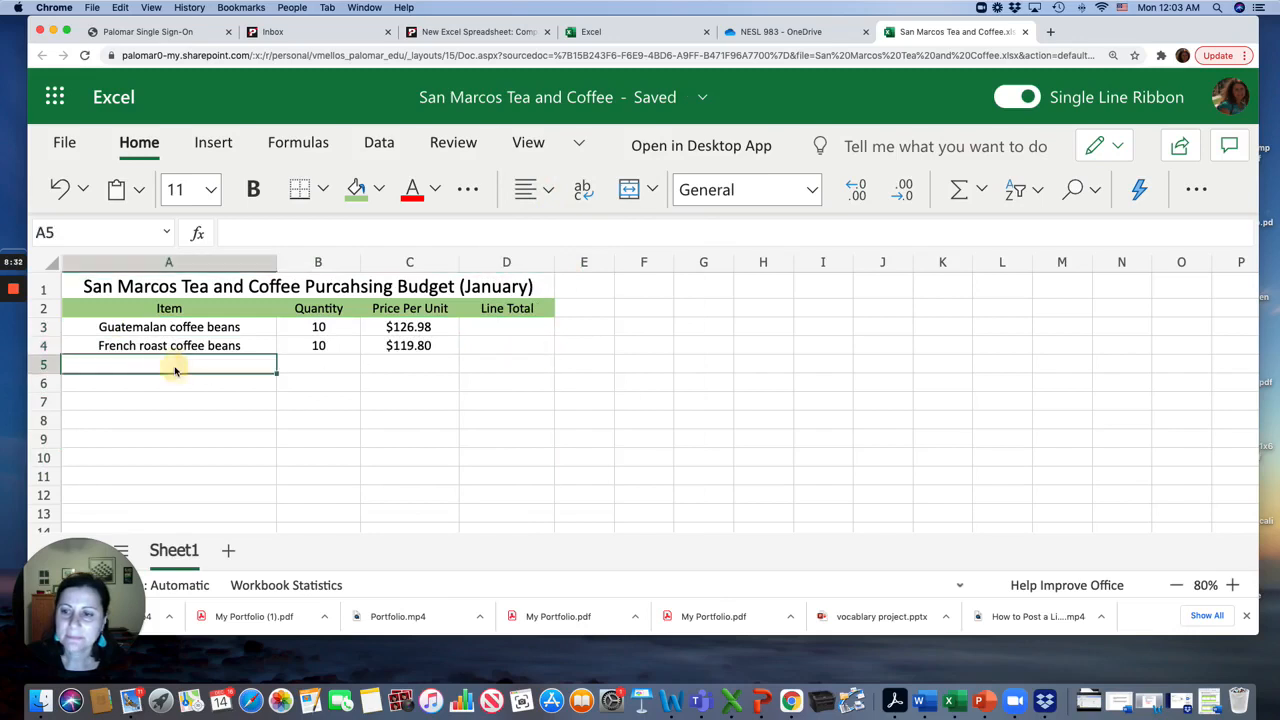
Left-align the item names in A3:A10
click(152, 328)
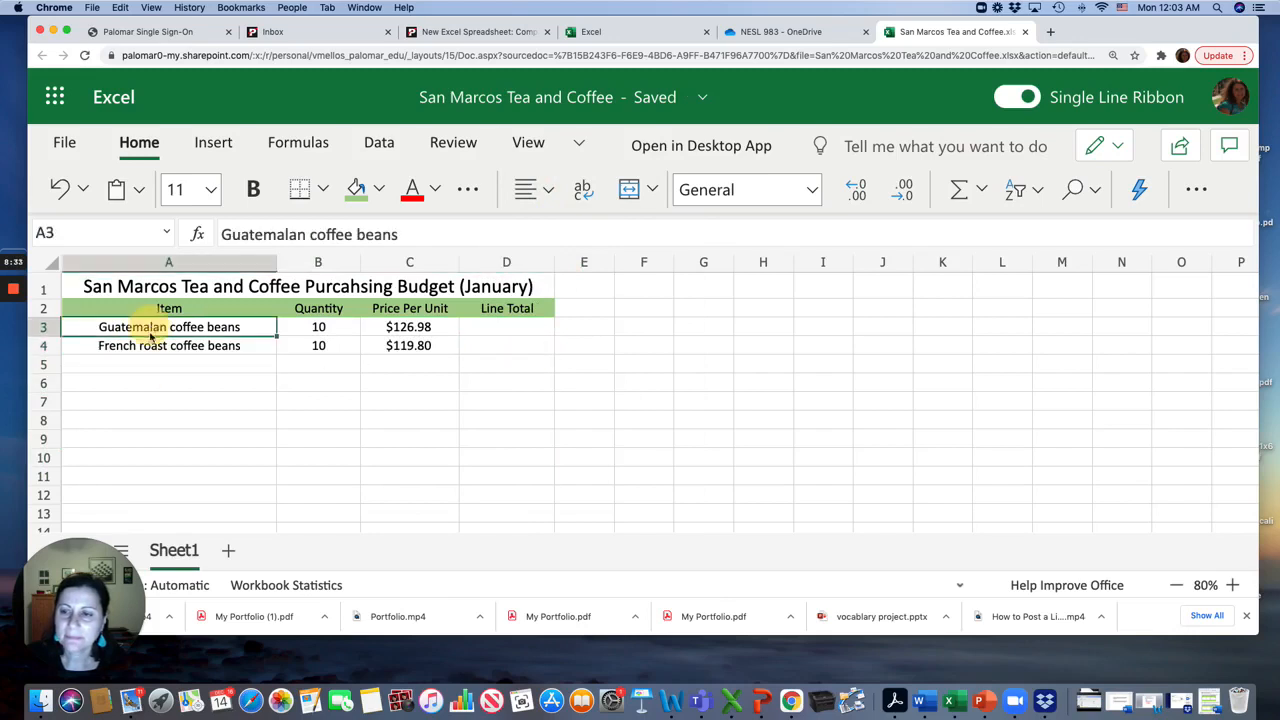
shift+click(186, 458)
click(543, 192)
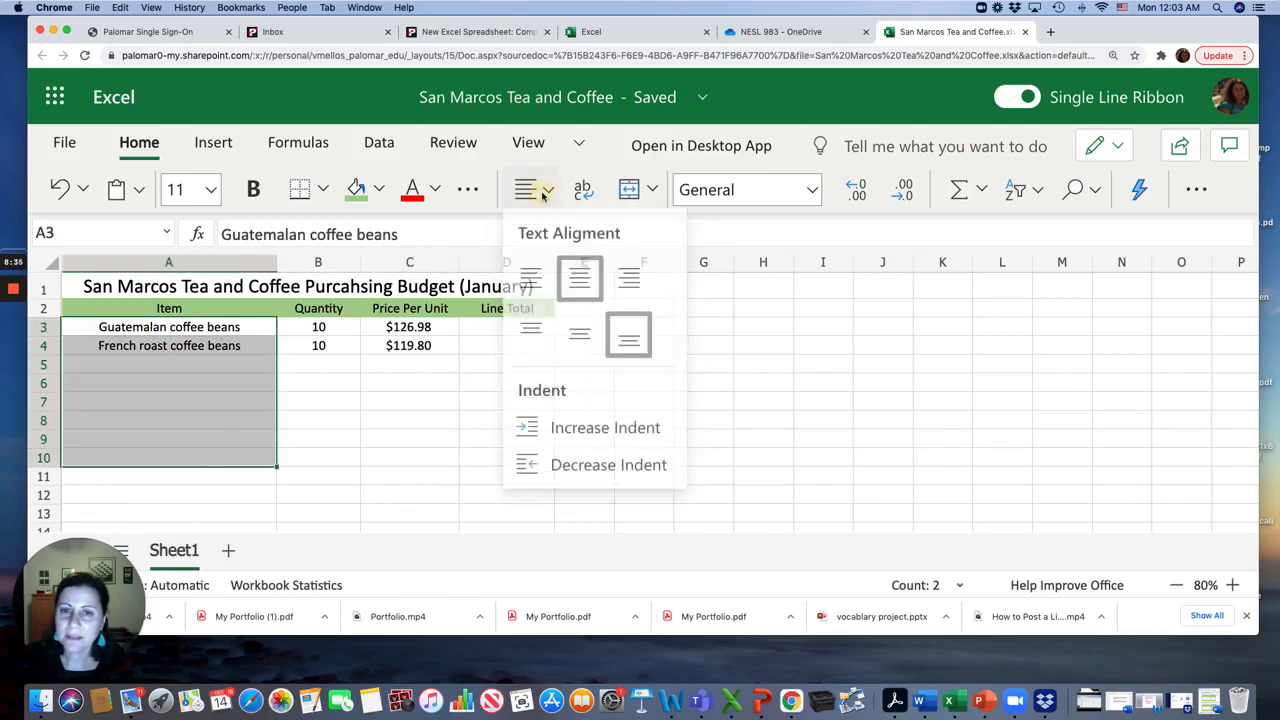
click(531, 277)
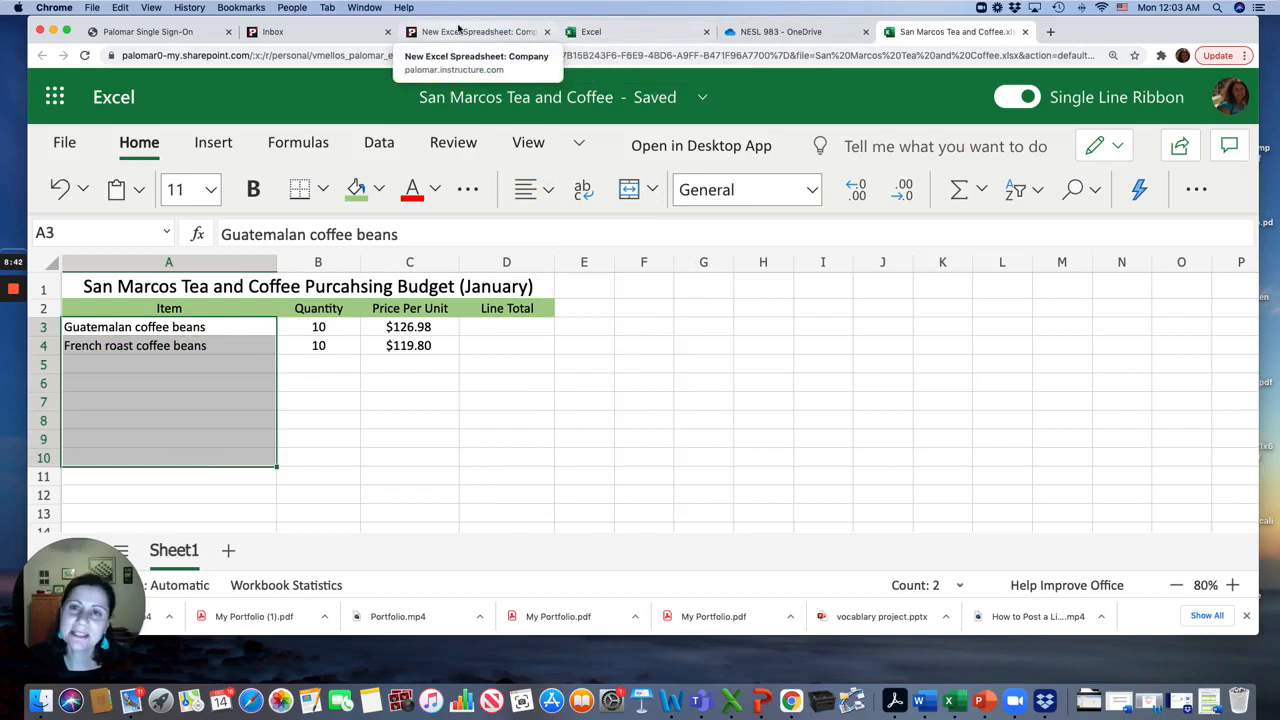
Review the assignment instructions on the course page, then return to the workbook
click(493, 37)
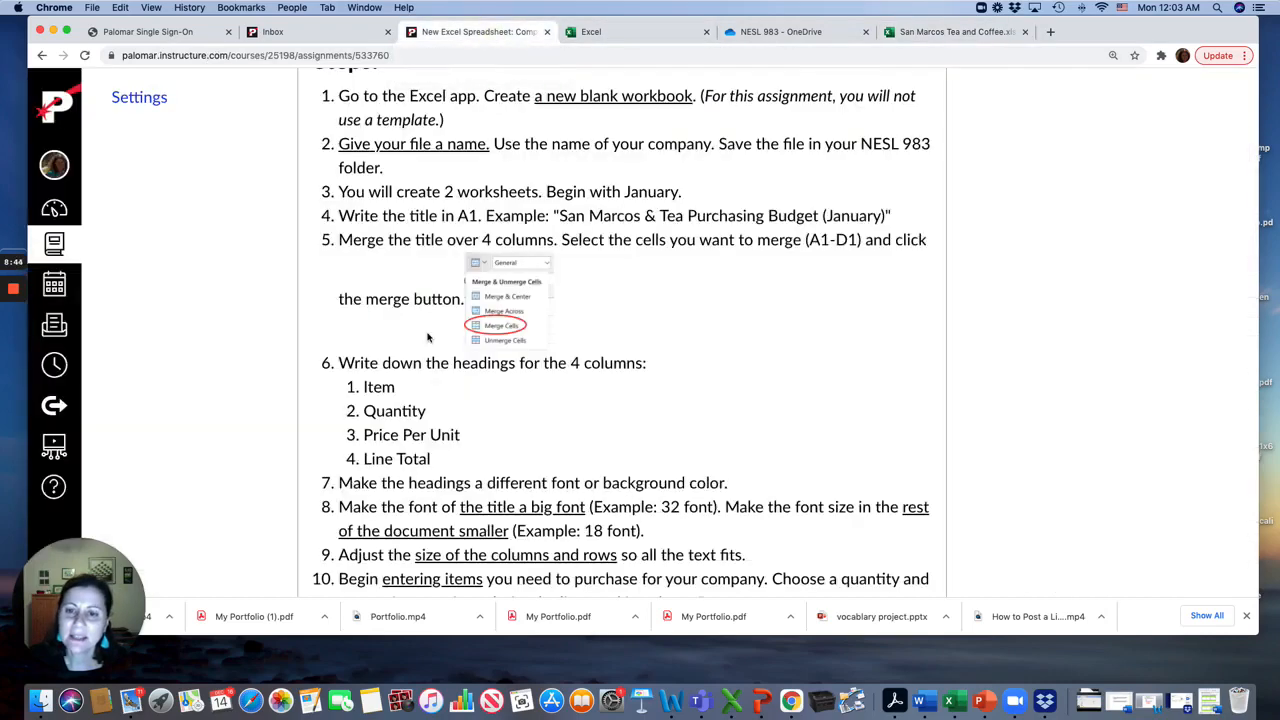
scroll(428, 338, down, 3)
scroll(428, 338, down, 2)
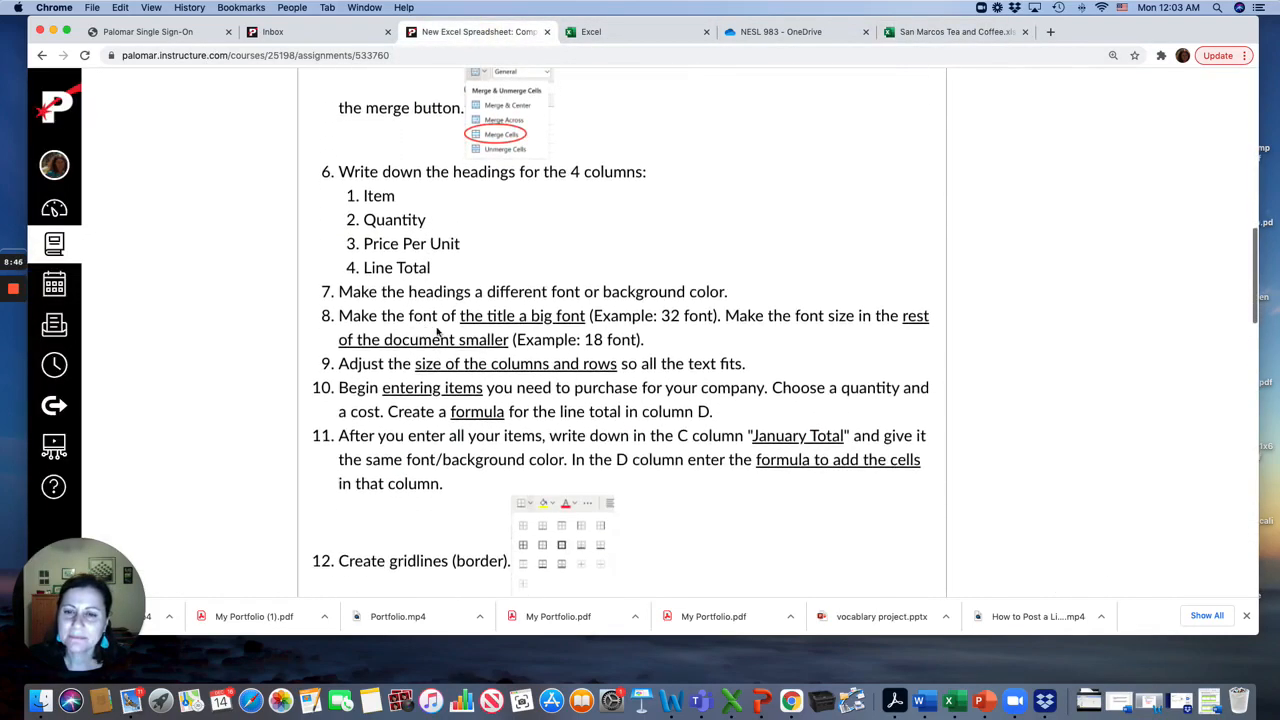
scroll(421, 370, down, 1)
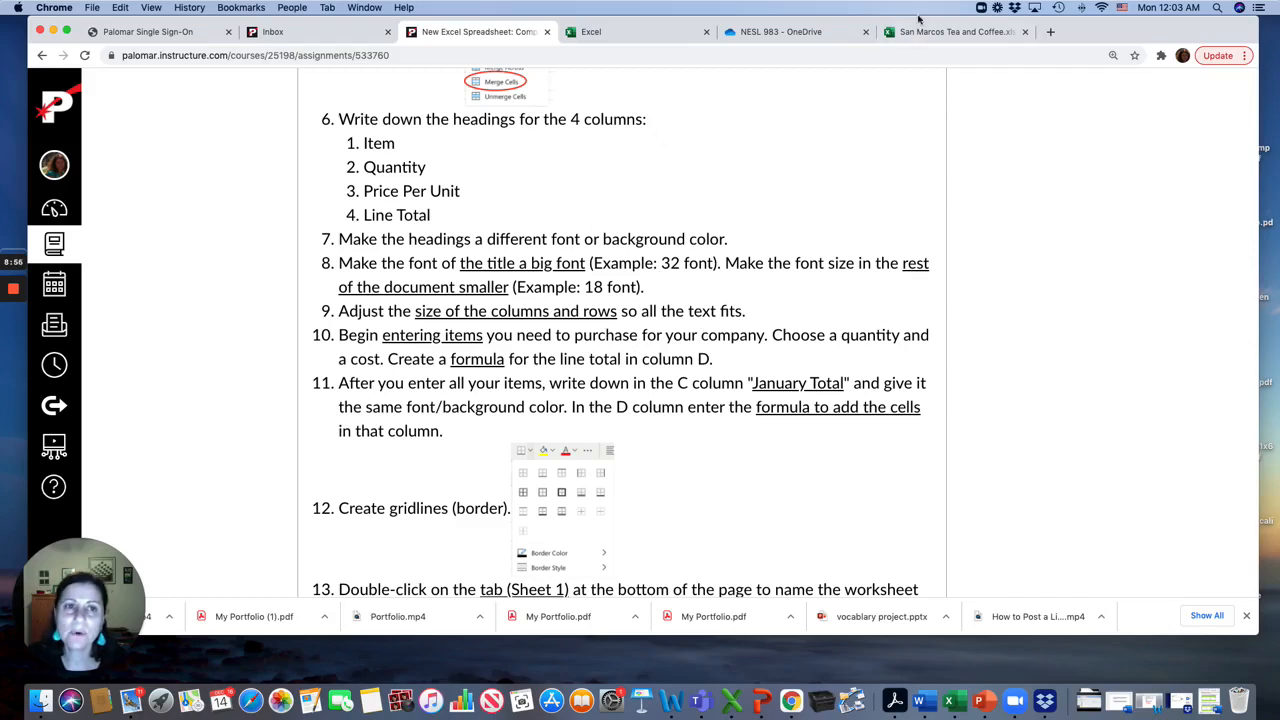
click(945, 31)
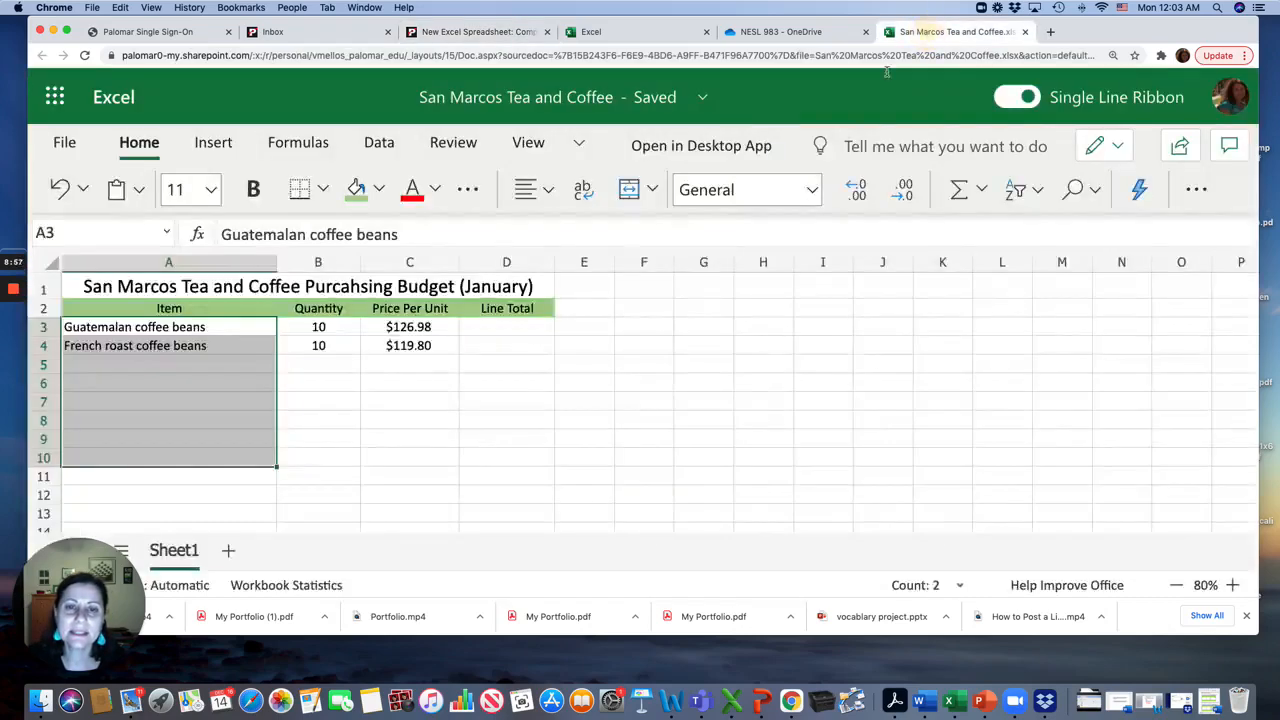
Enter Paper coffee cups in A5 with a quantity of 5 in B5
click(171, 361)
text(Coff)
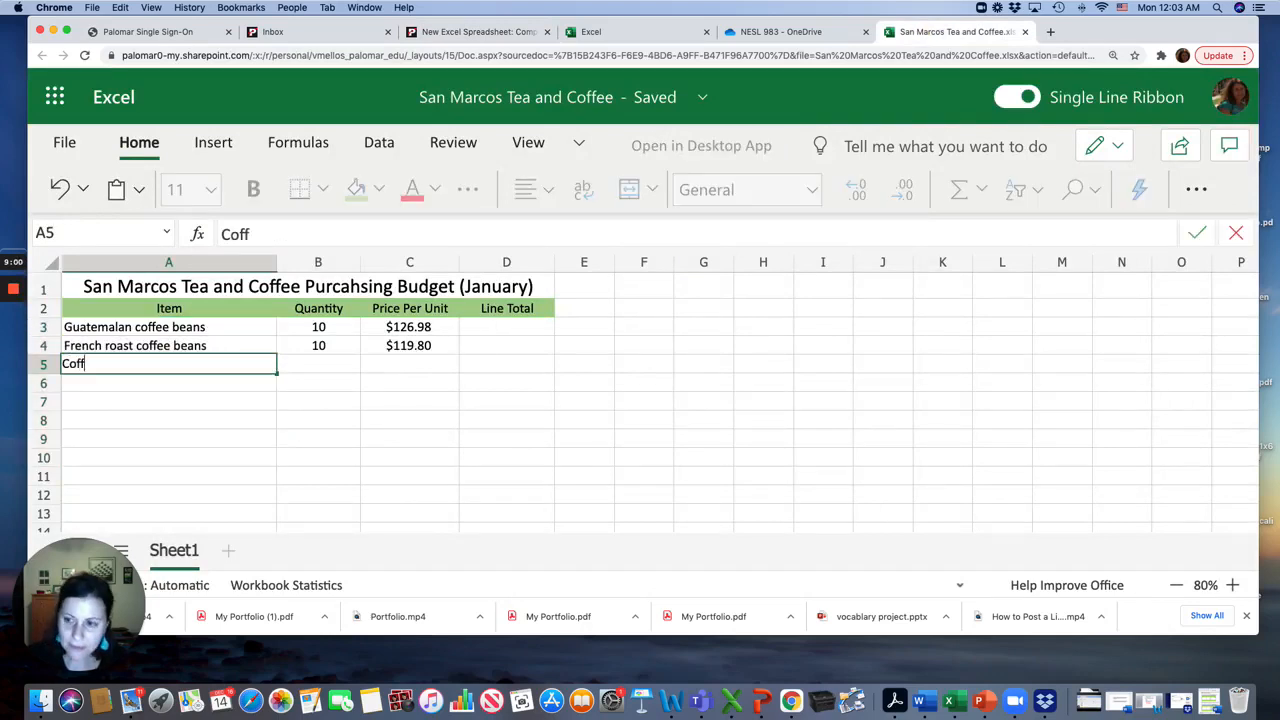
key(BackSpace)
key(BackSpace)
key(BackSpace)
key(BackSpace)
text(Paper c)
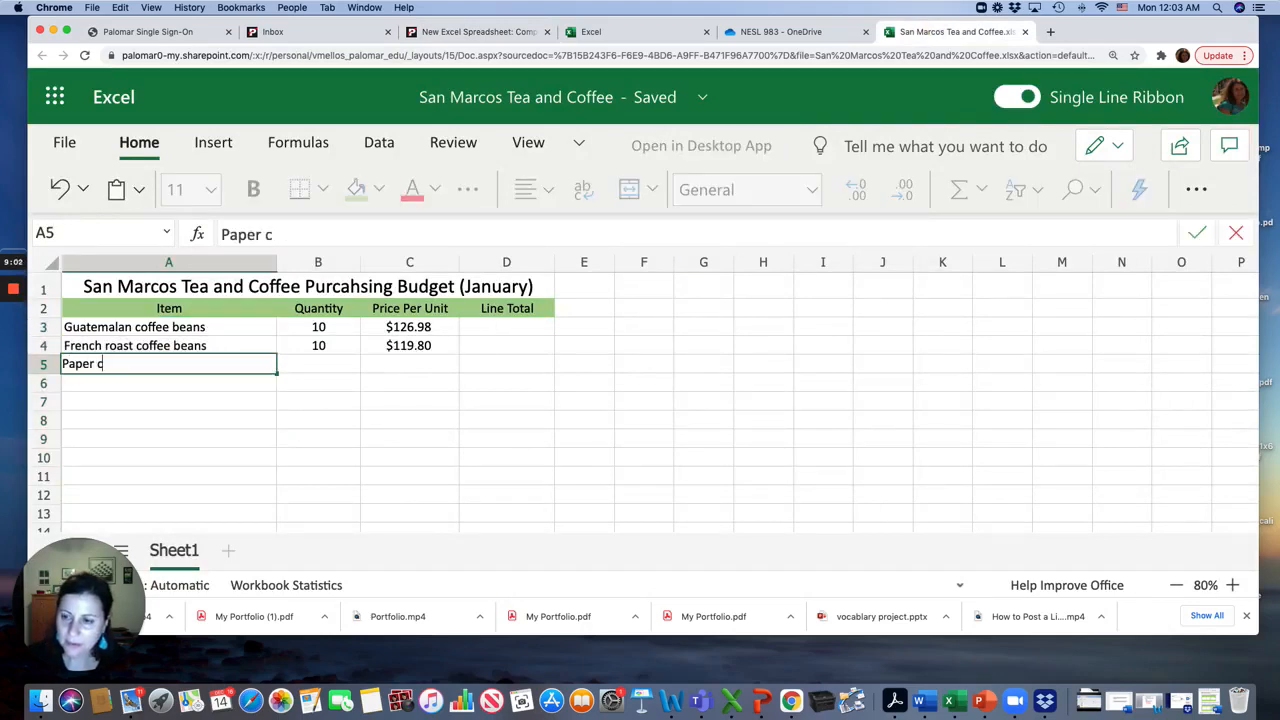
text(offee cups)
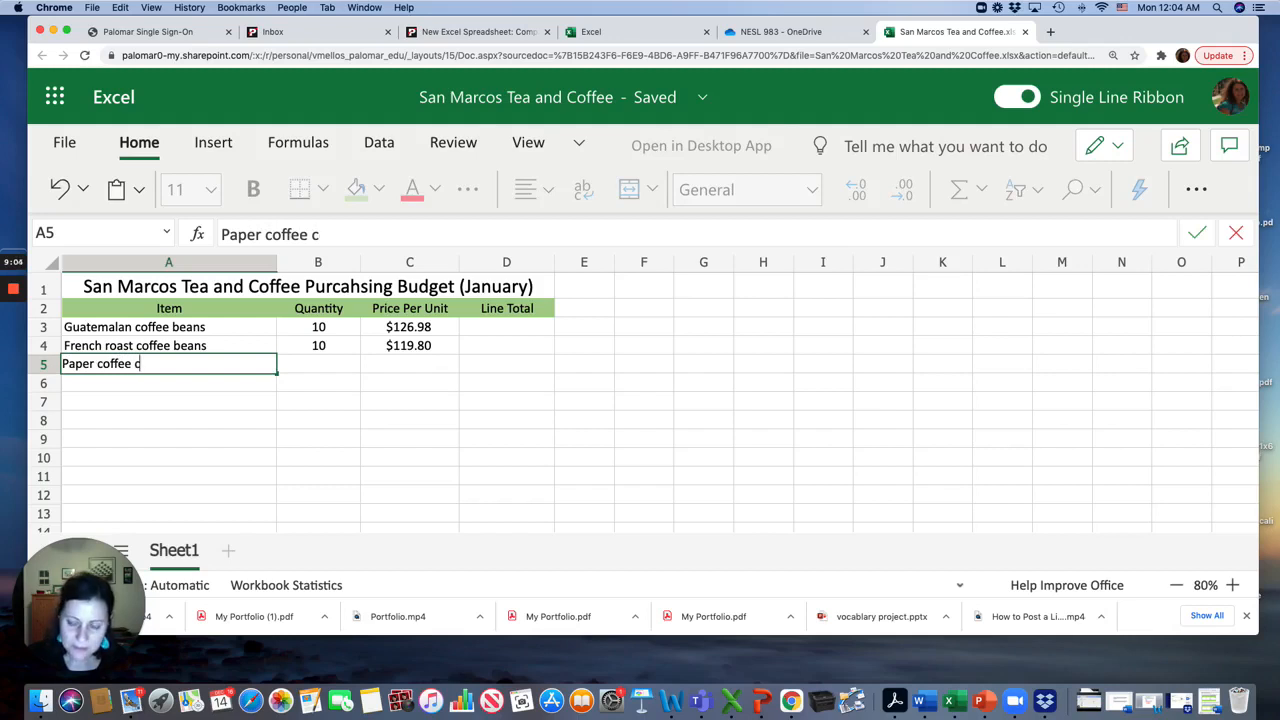
click(326, 370)
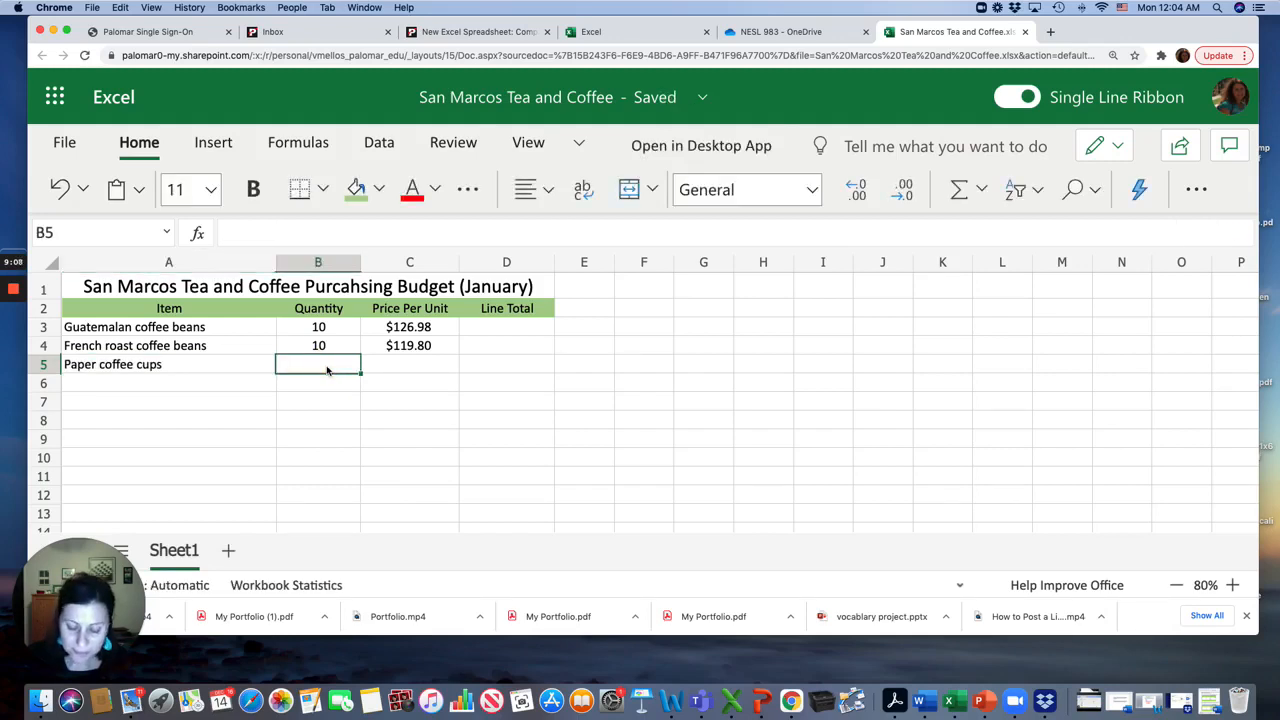
text(5)
click(405, 370)
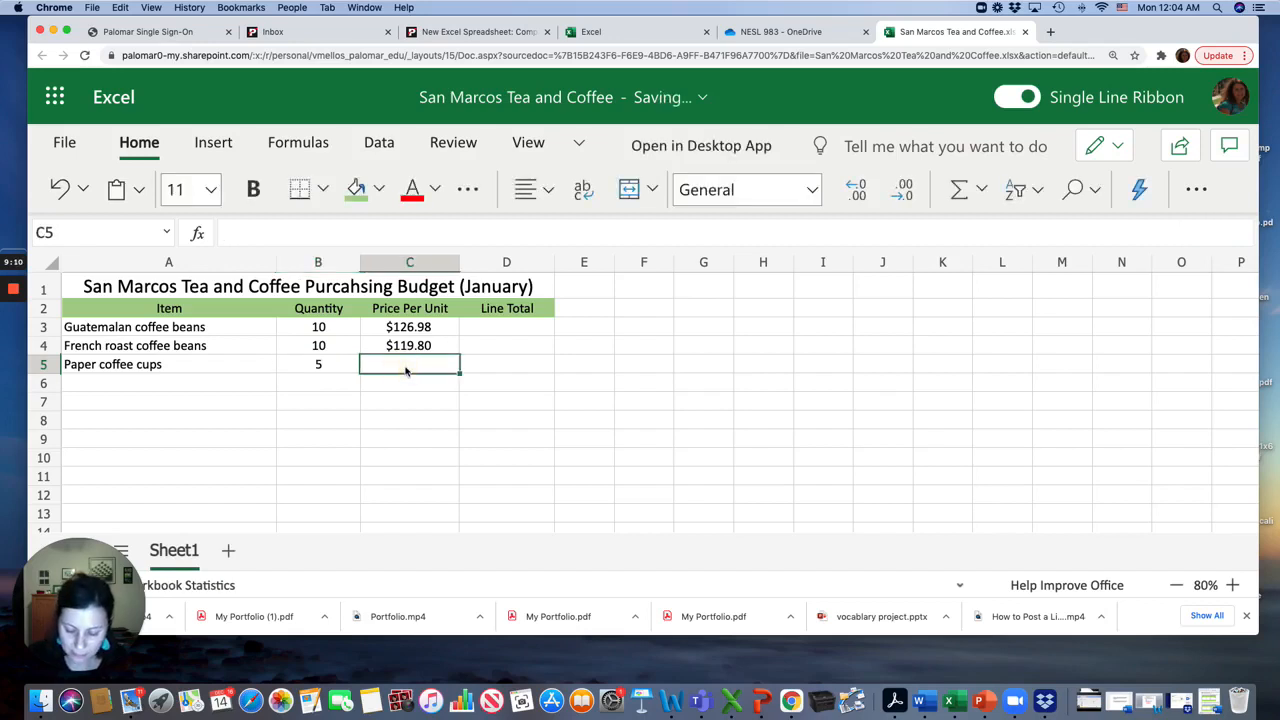
Enter a price per unit of $225.07 in C5
text($)
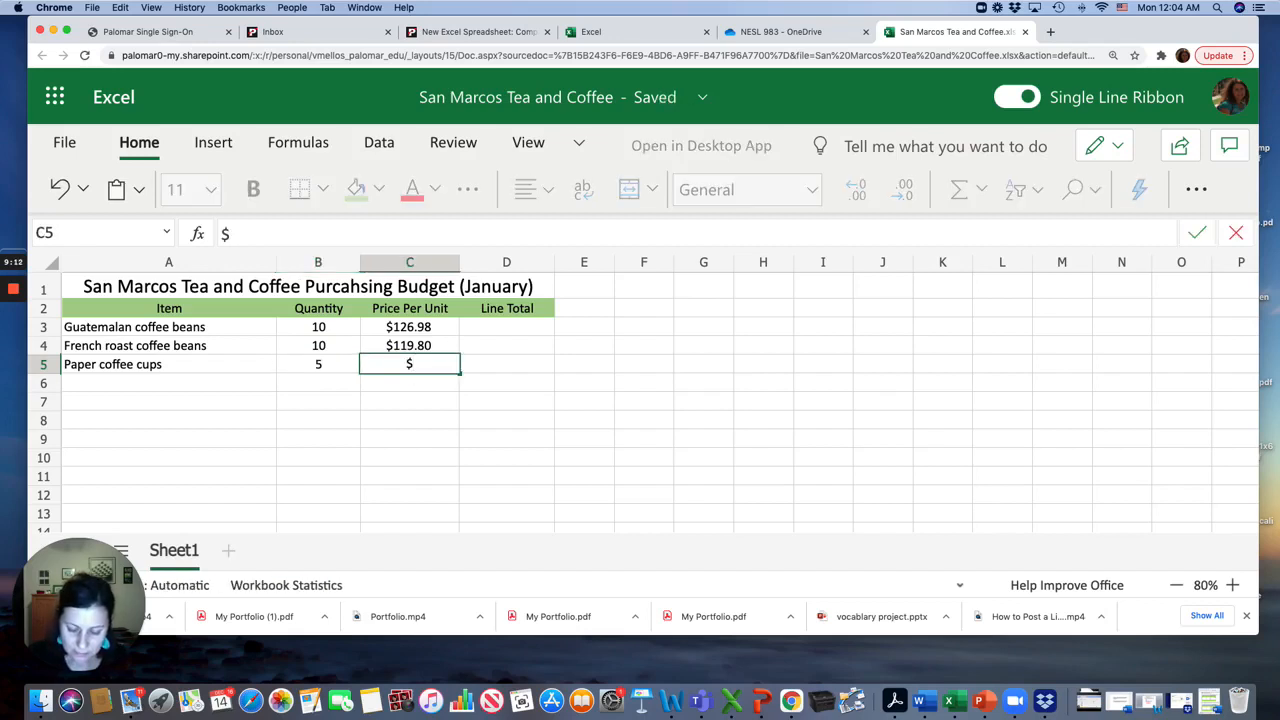
text(200)
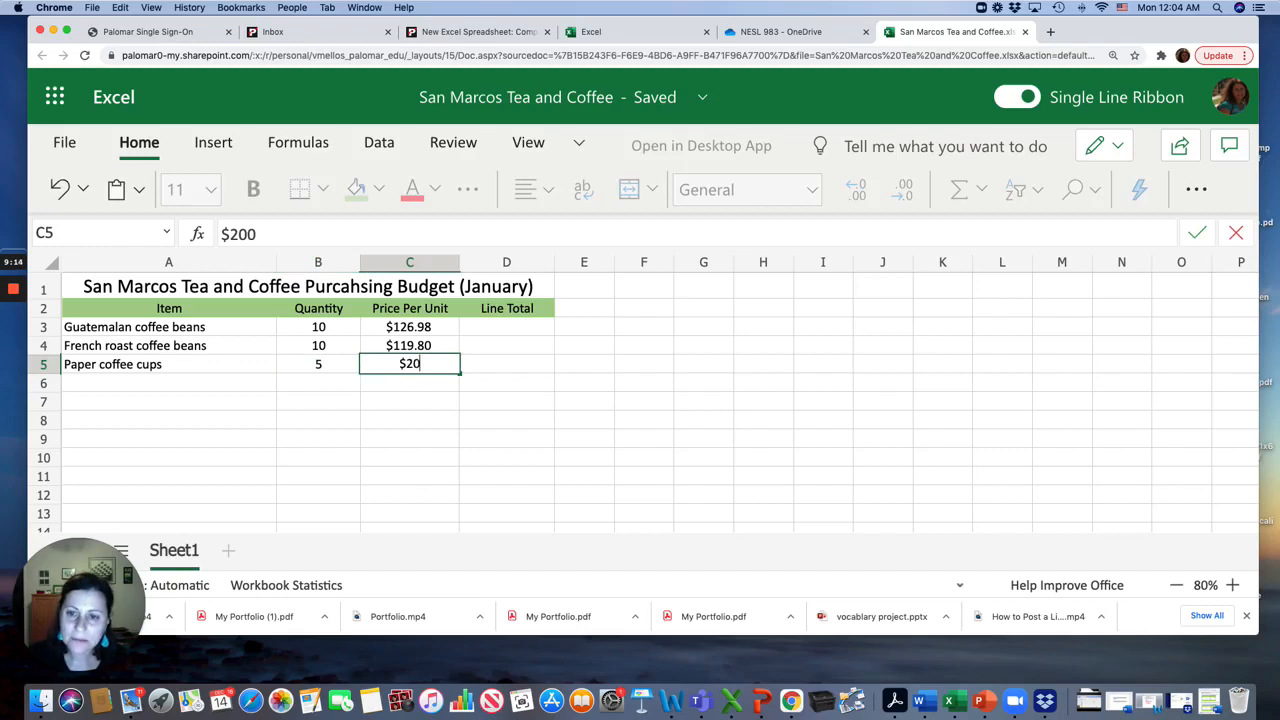
key(BackSpace)
key(BackSpace)
text(25.)
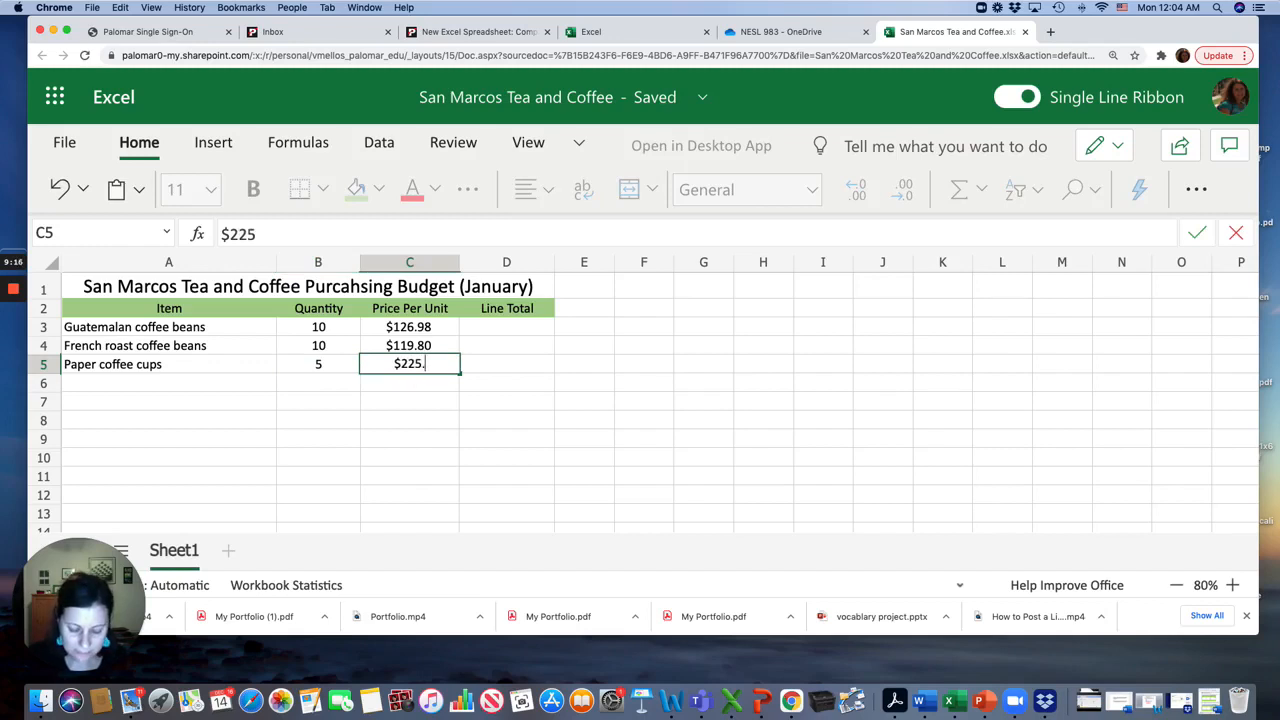
text(07)
key(Tab)
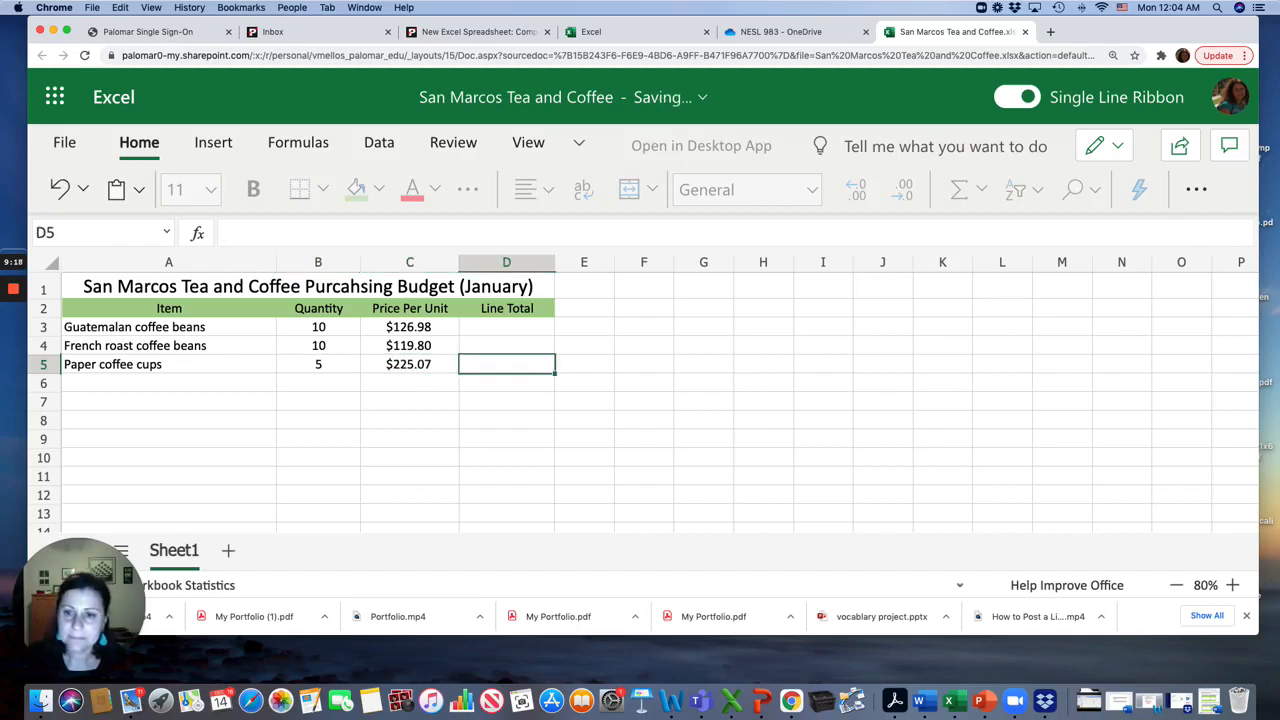
click(505, 328)
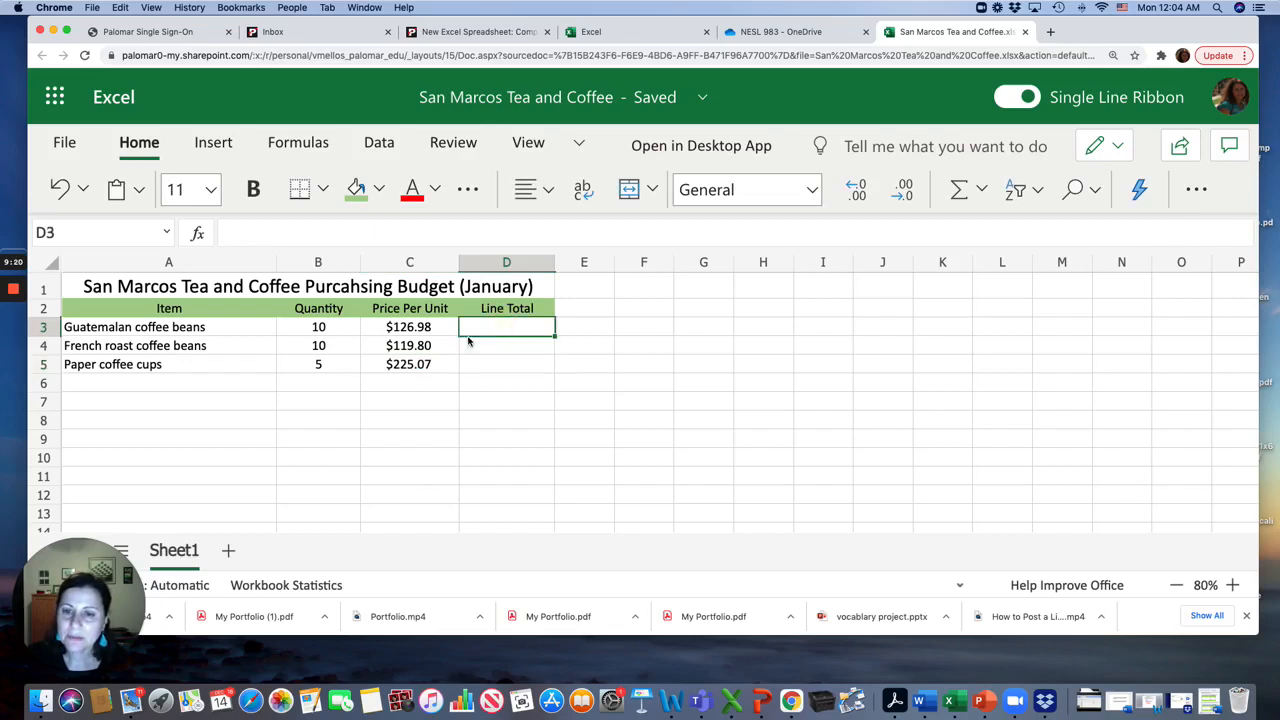
click(165, 398)
click(134, 385)
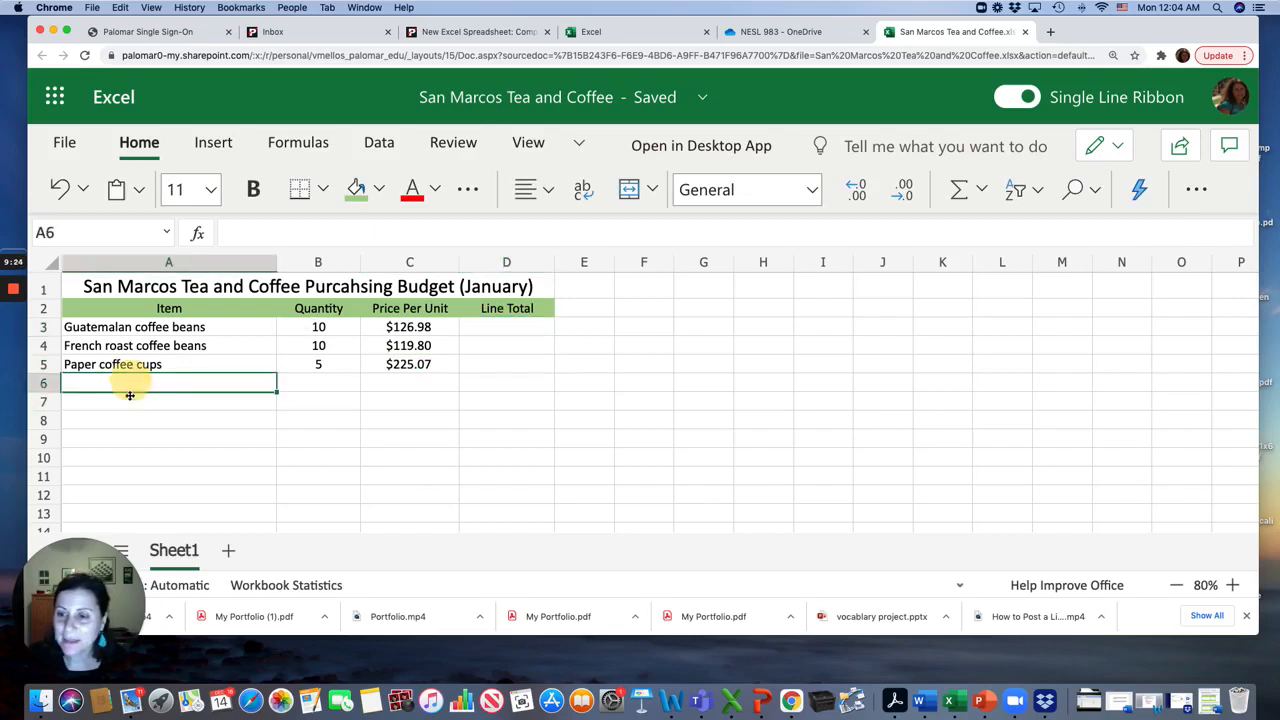
click(127, 415)
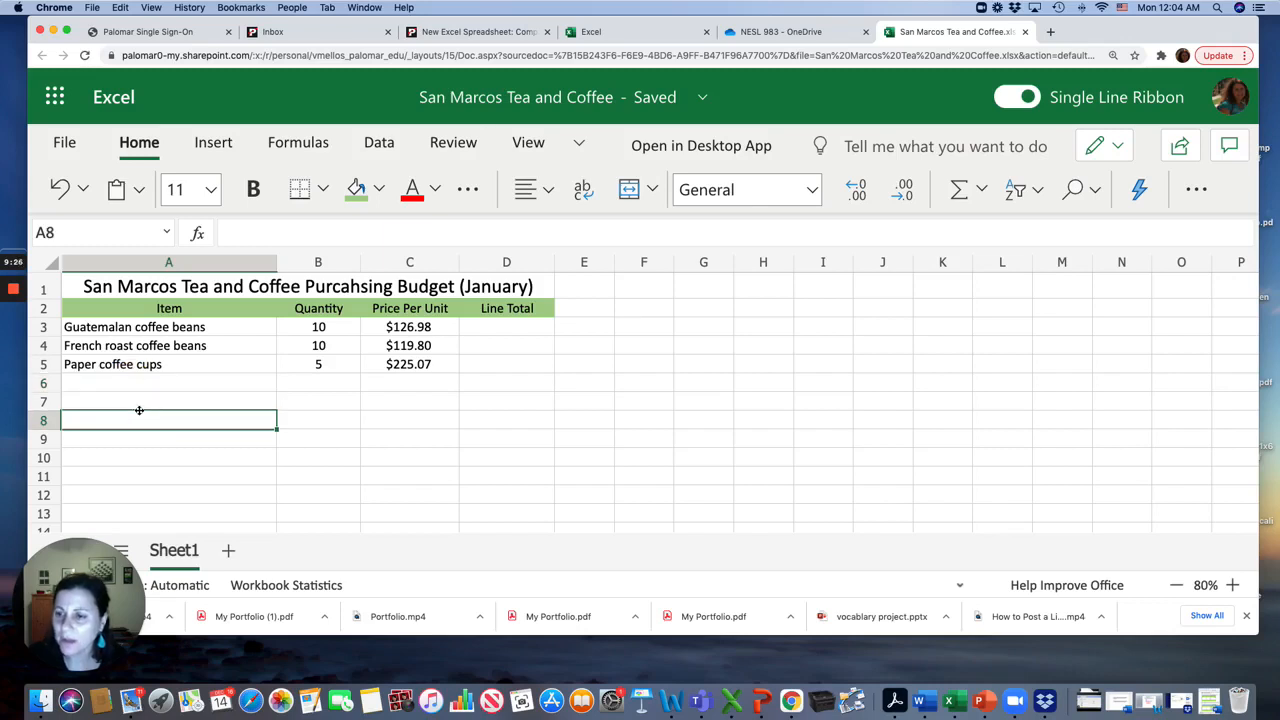
click(137, 386)
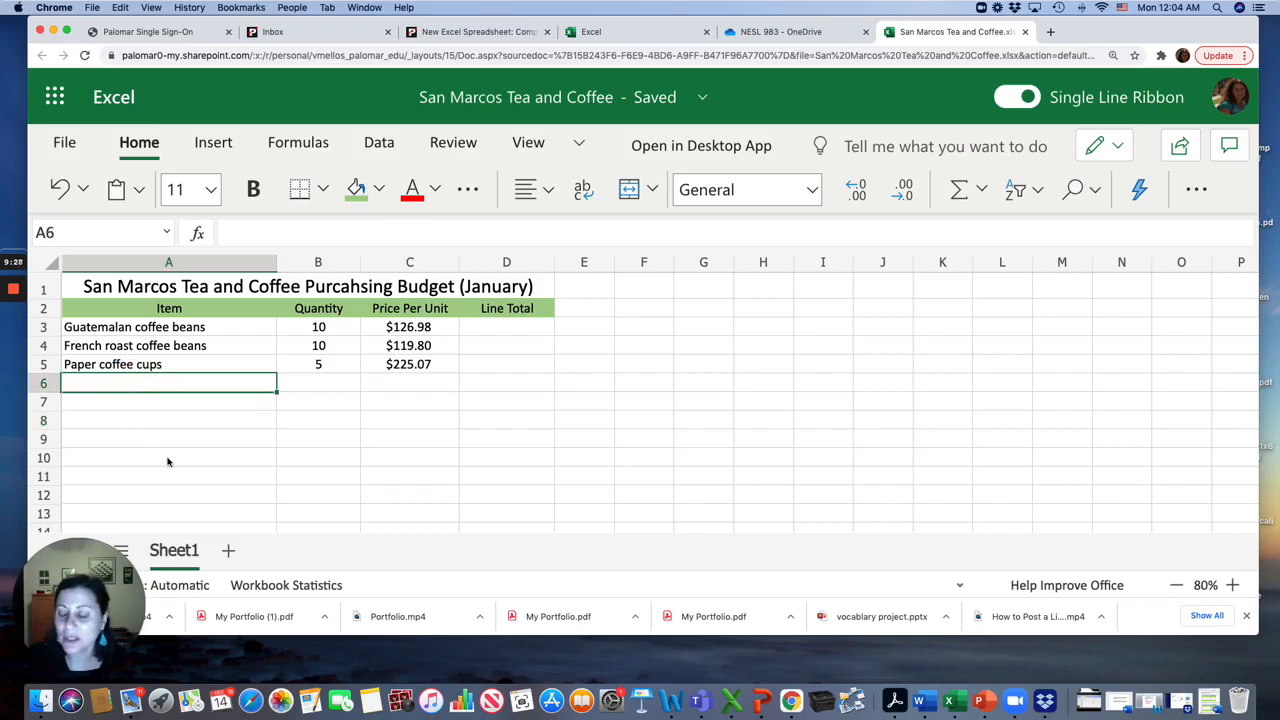
click(94, 458)
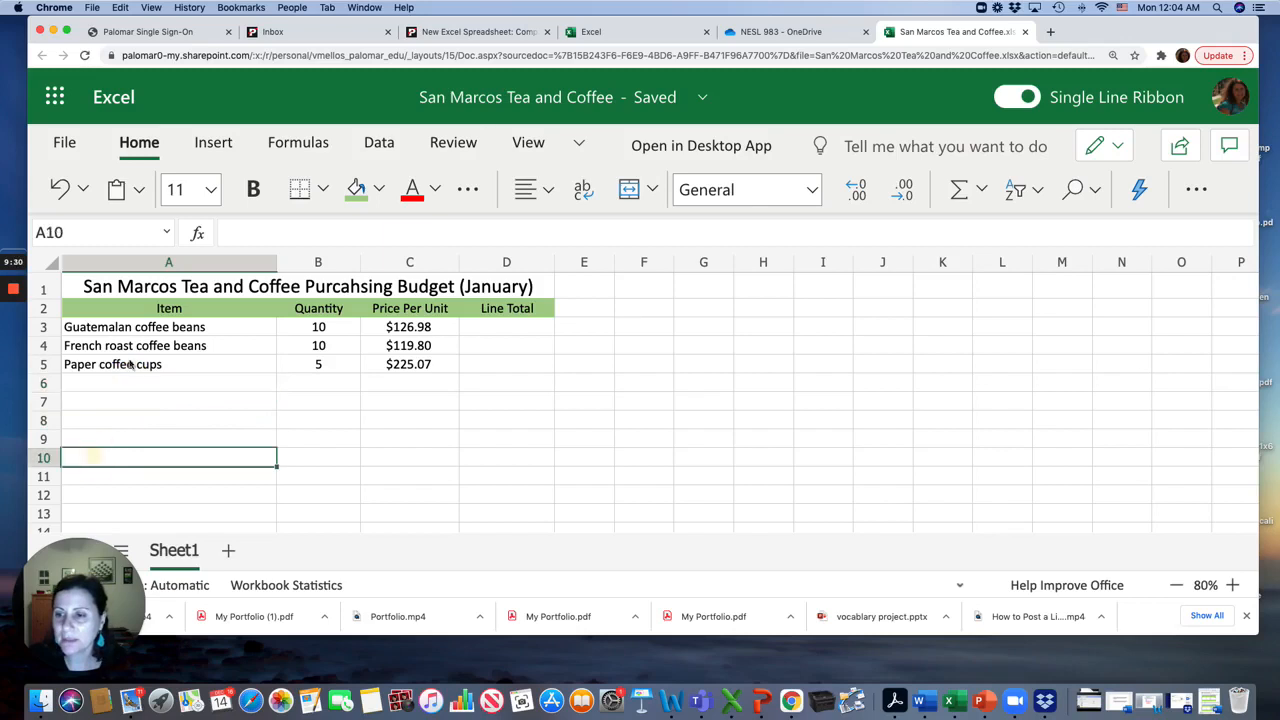
Create the line total formula =B3*C3 in D3
click(492, 330)
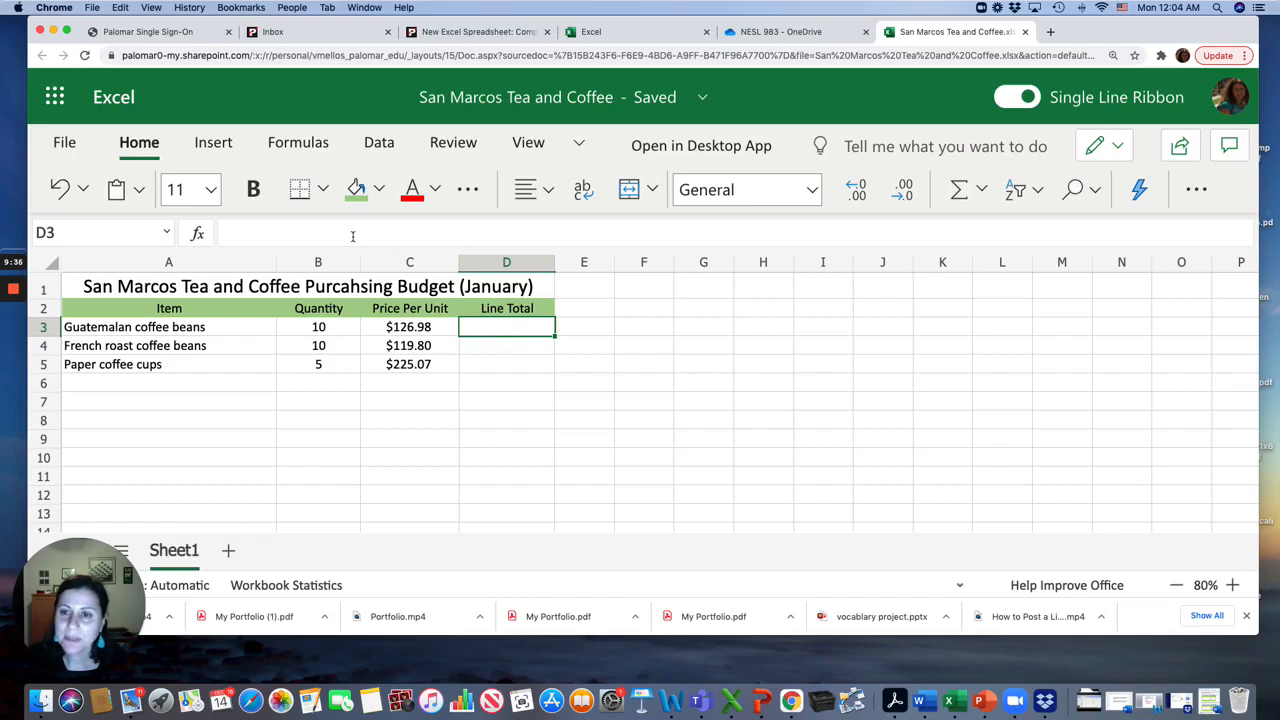
text(+)
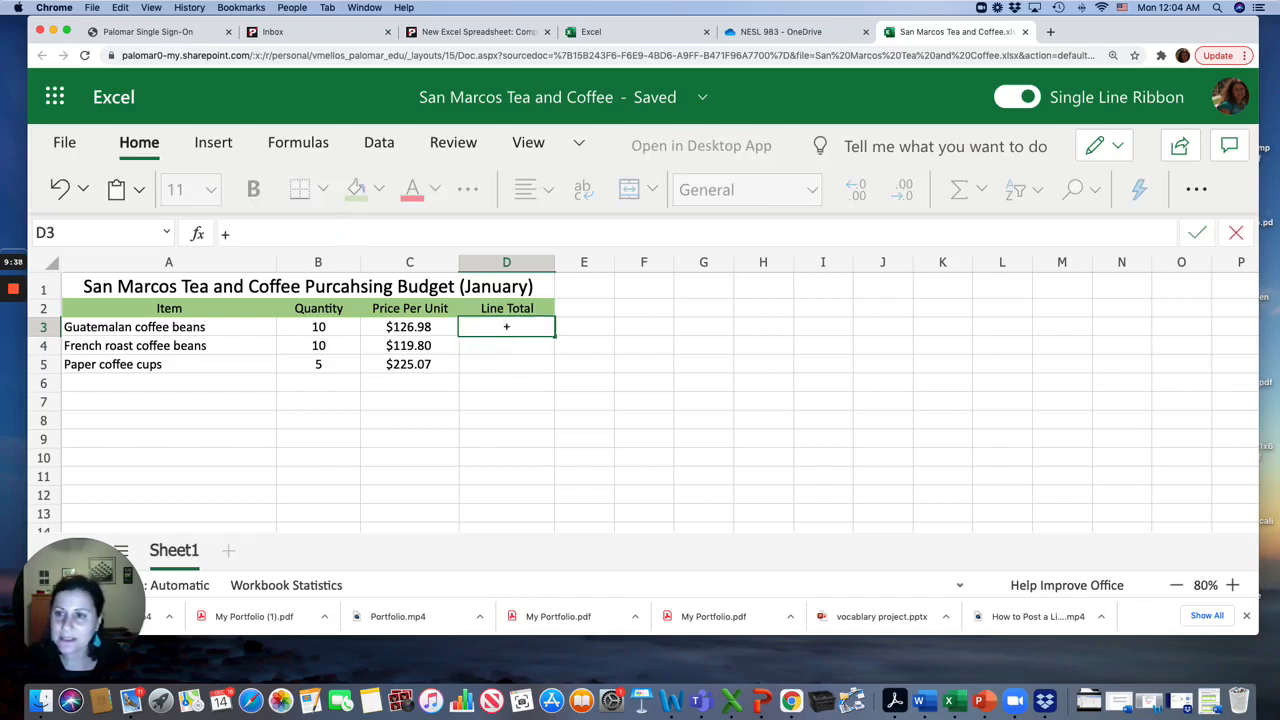
key(BackSpace)
text(=)
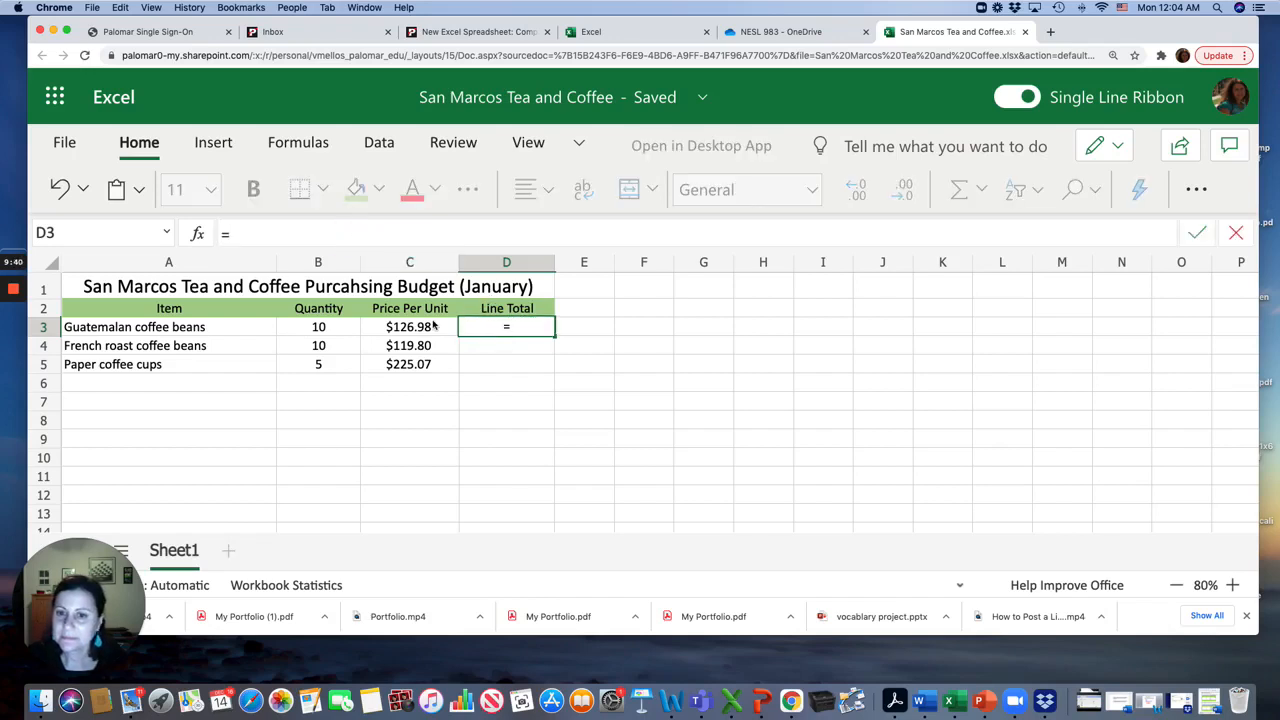
click(343, 330)
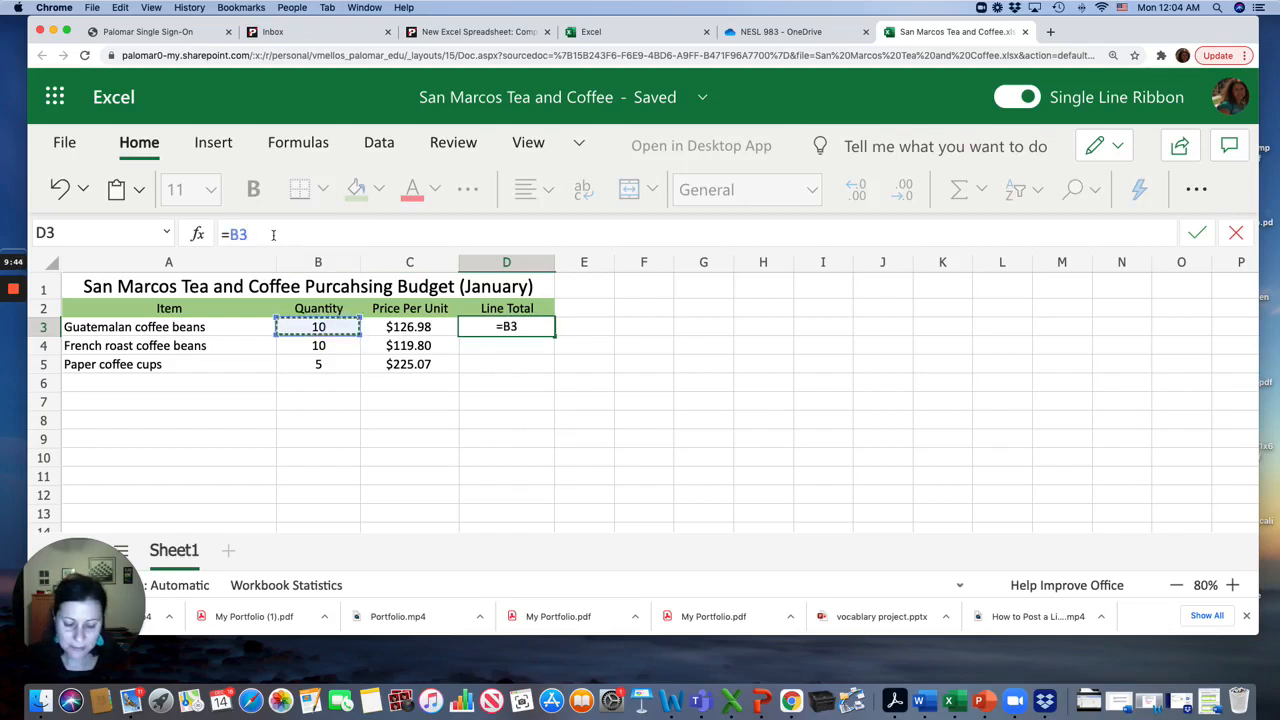
text(*)
click(406, 328)
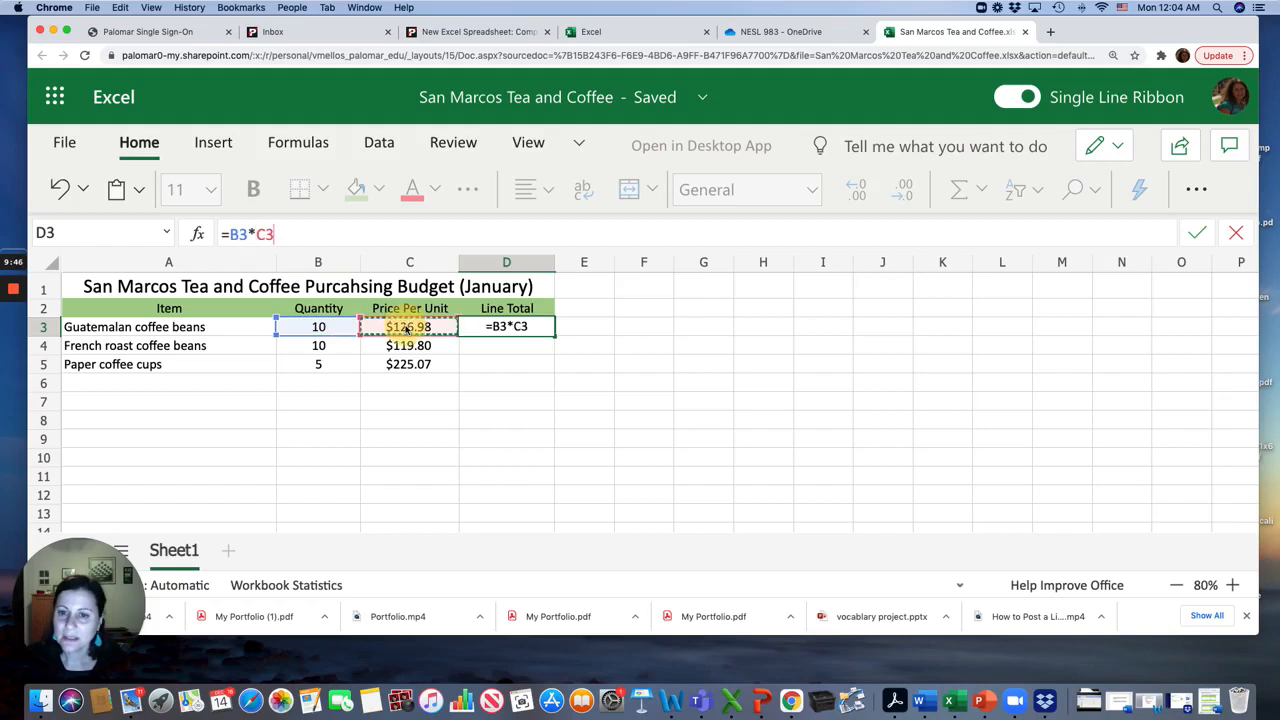
key(Return)
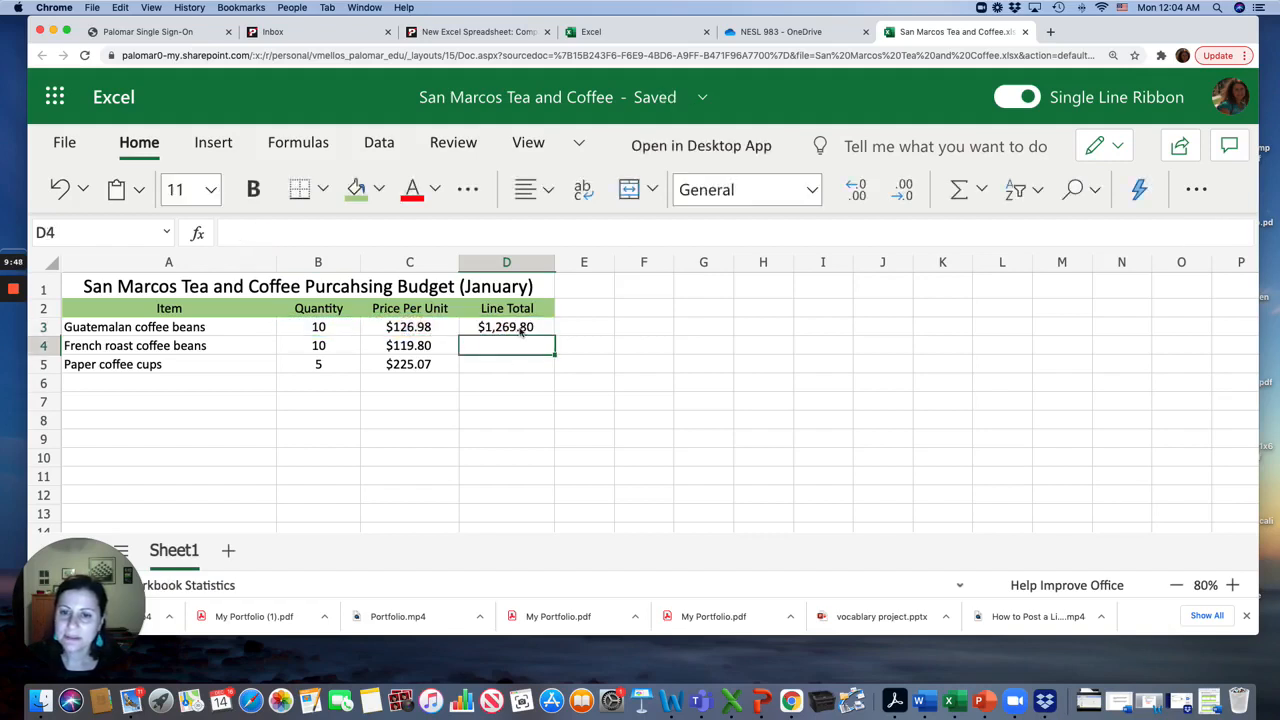
Fill the line total formula down from D3 to D5
click(522, 334)
drag(553, 336, 549, 366)
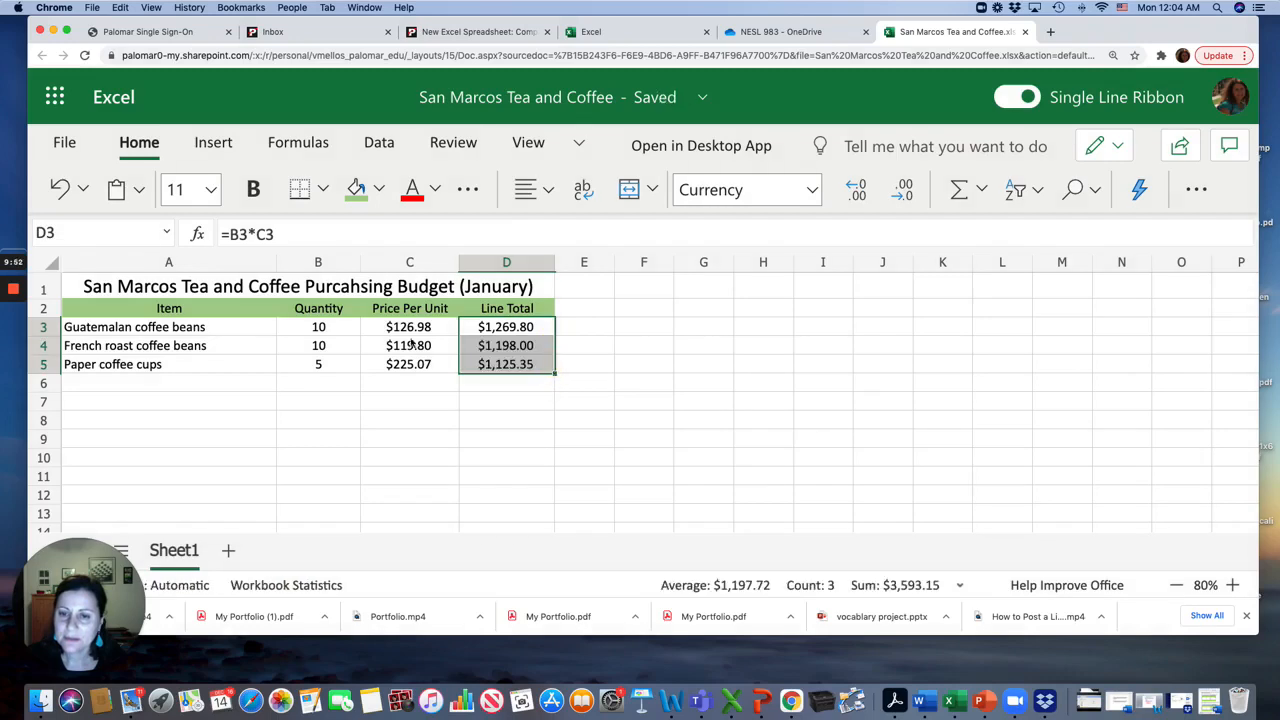
click(519, 366)
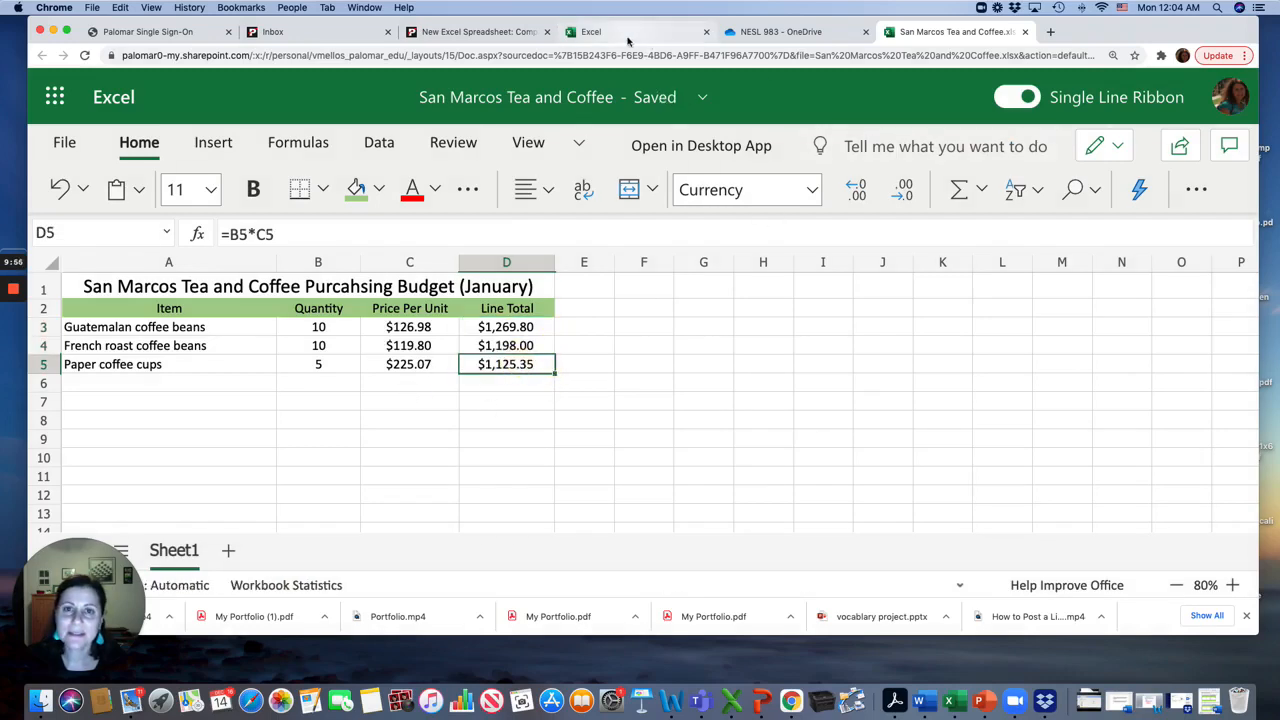
Return to the assignment instructions and read the next tasks
click(478, 31)
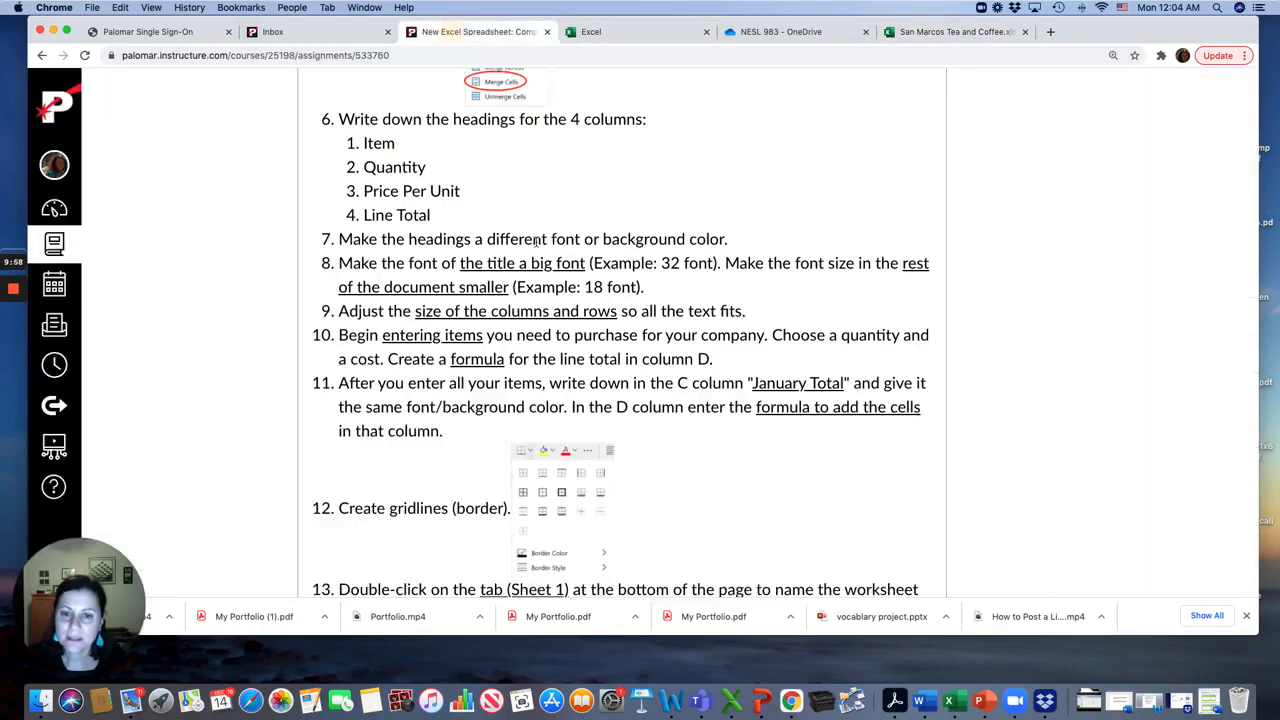
scroll(541, 313, down, 1)
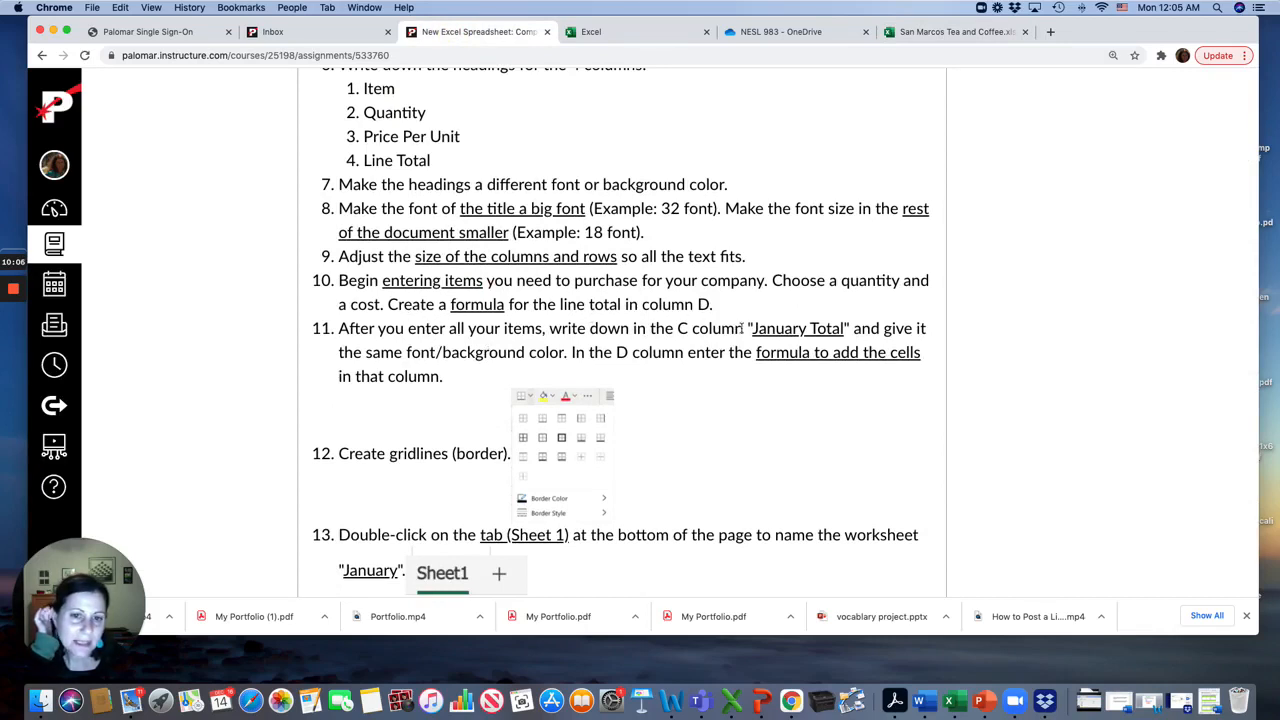
drag(744, 330, 845, 330)
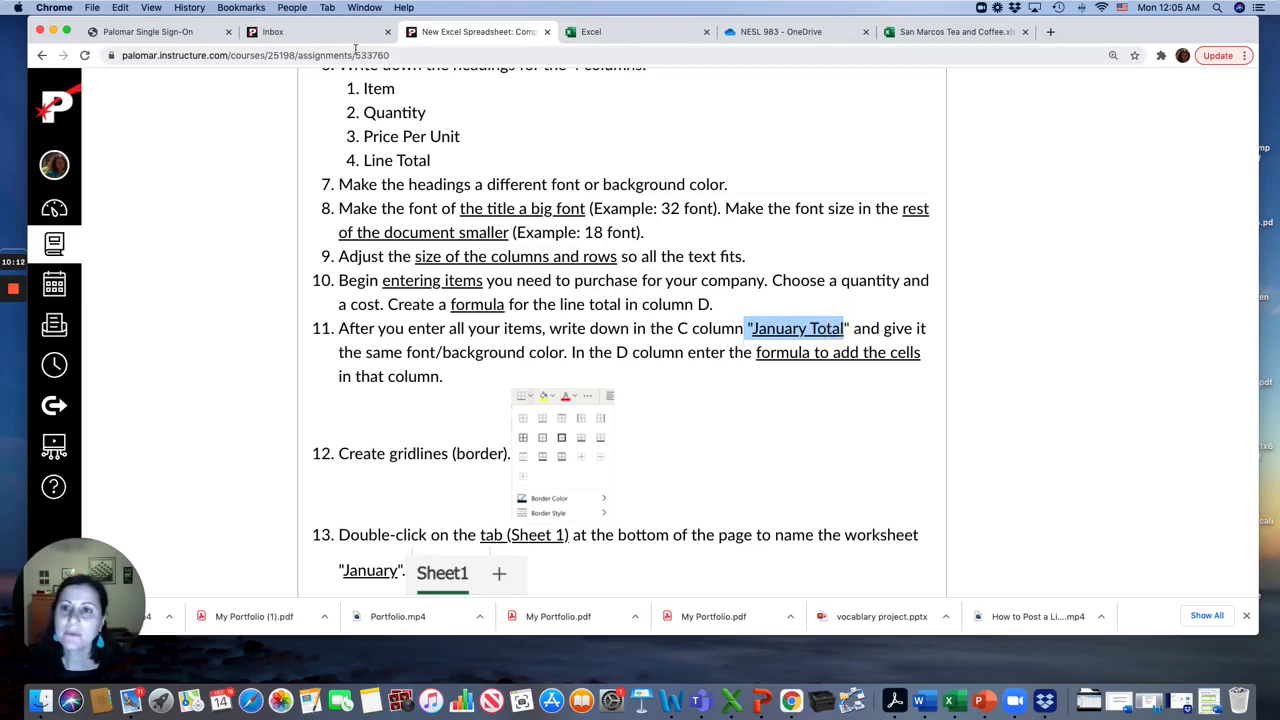
click(930, 33)
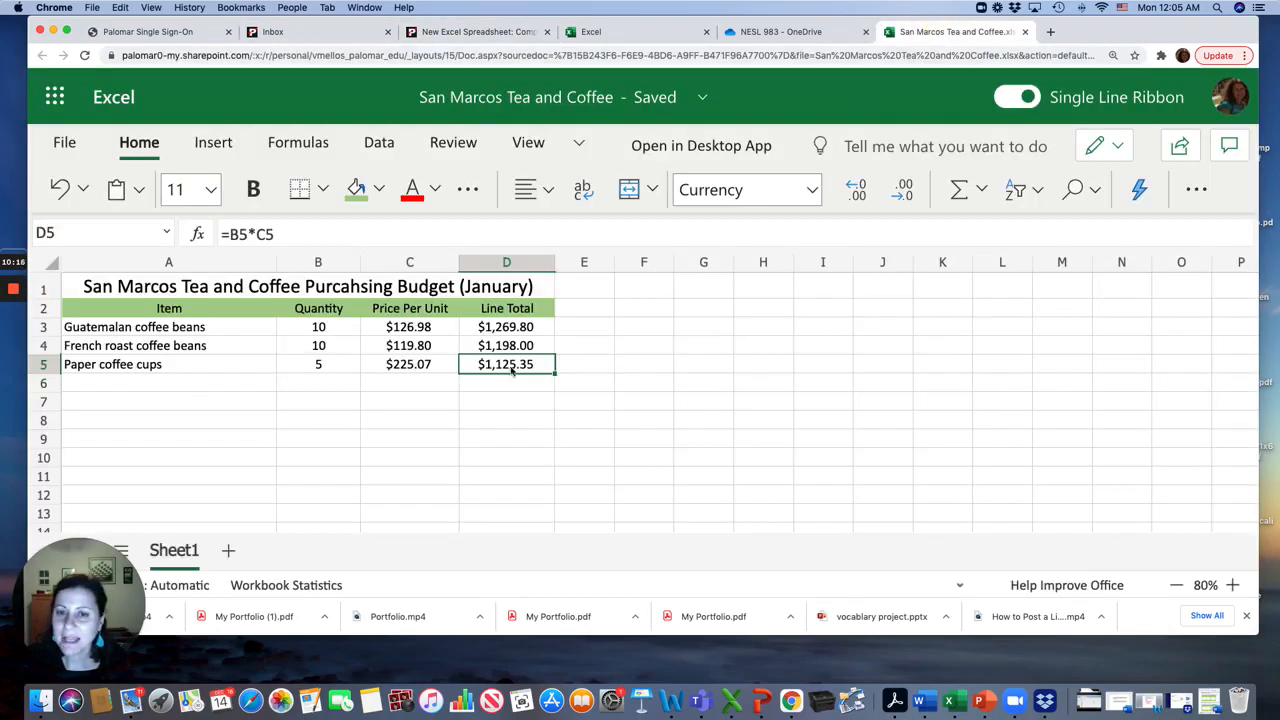
click(406, 404)
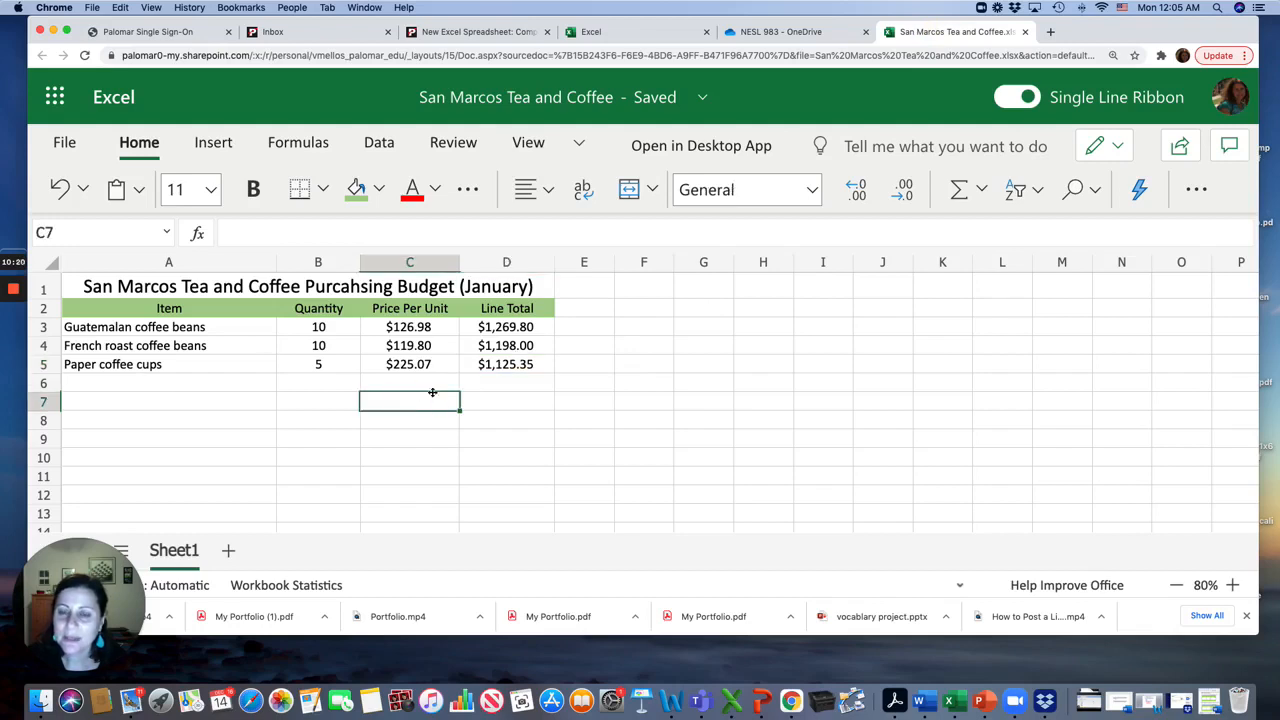
click(398, 385)
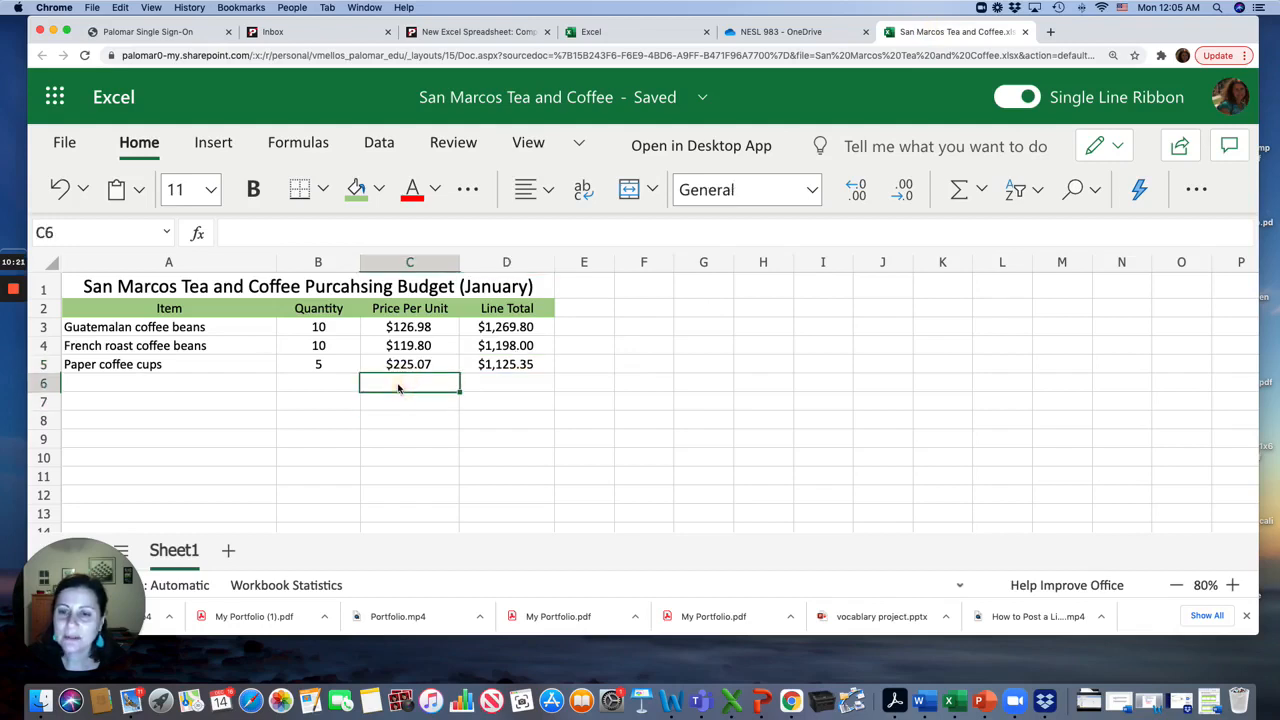
click(356, 189)
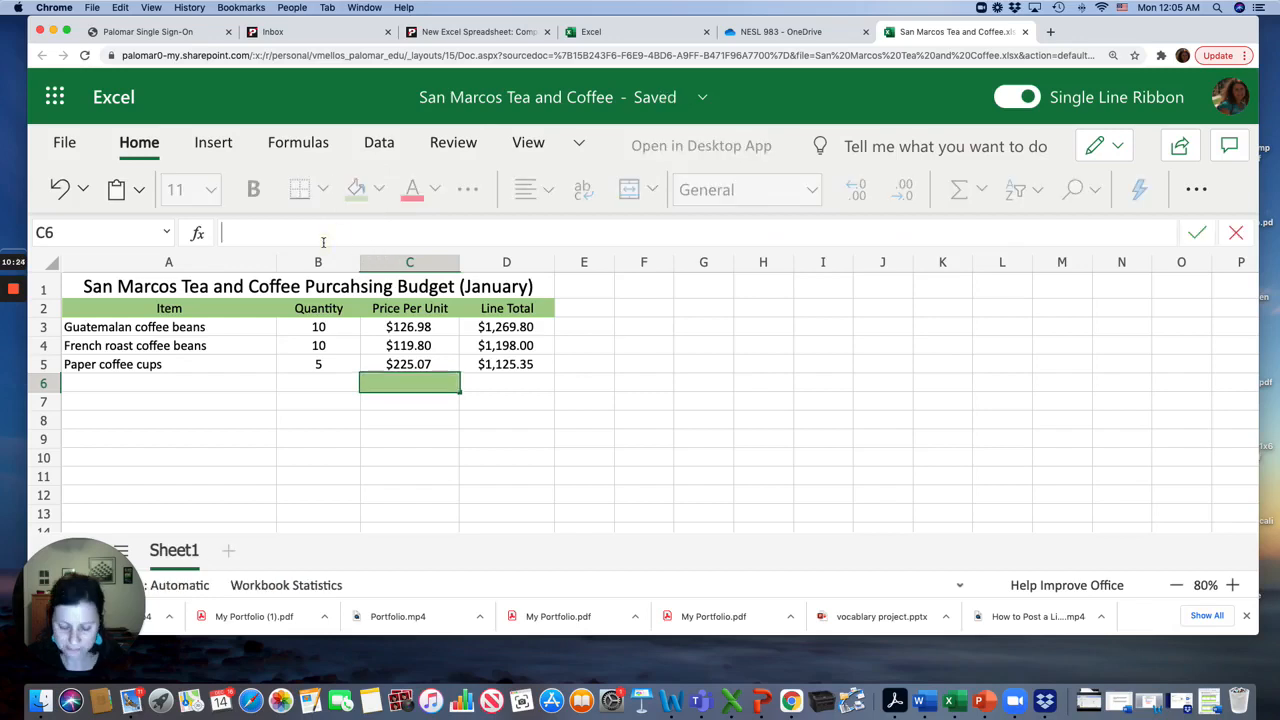
text(January Total)
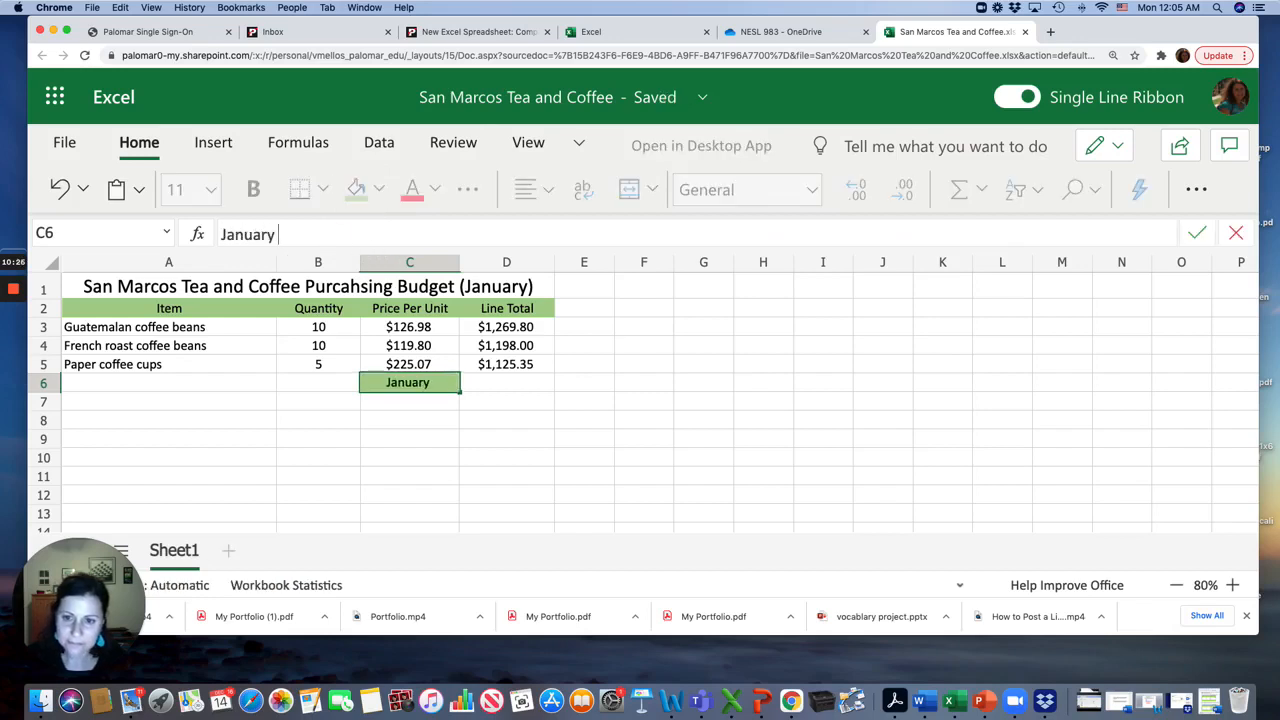
double_click(424, 379)
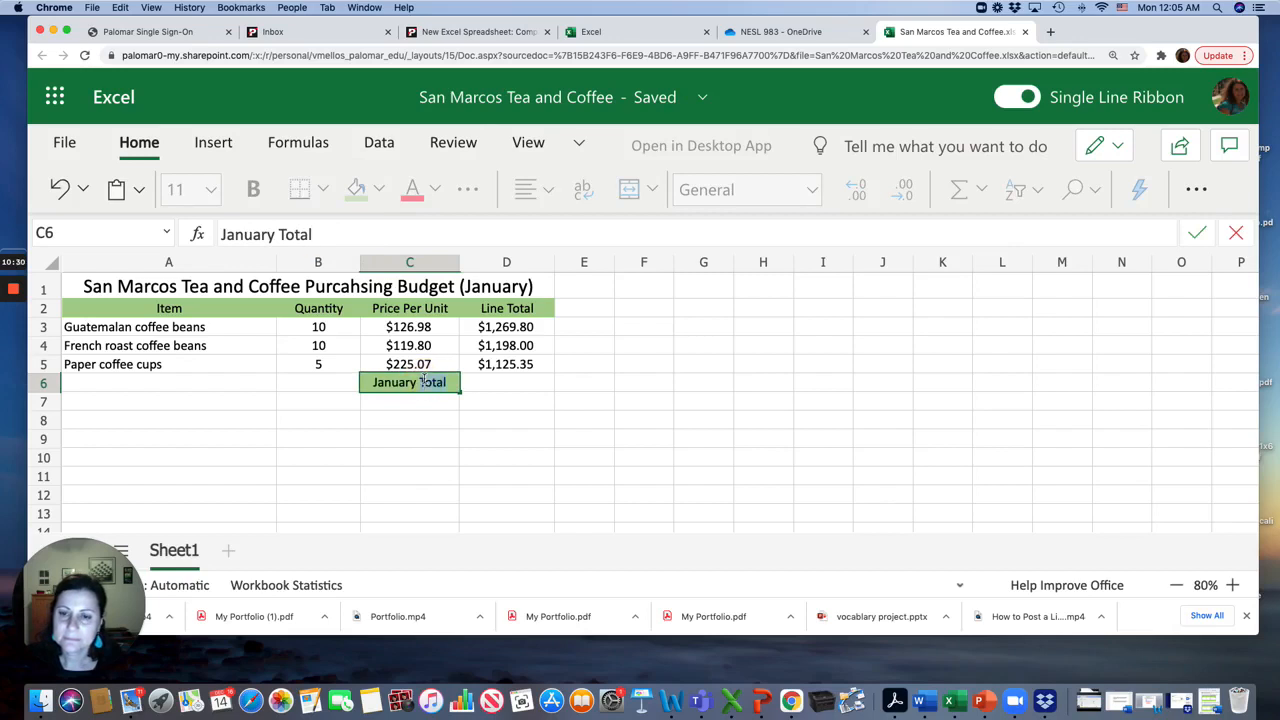
triple_click(423, 378)
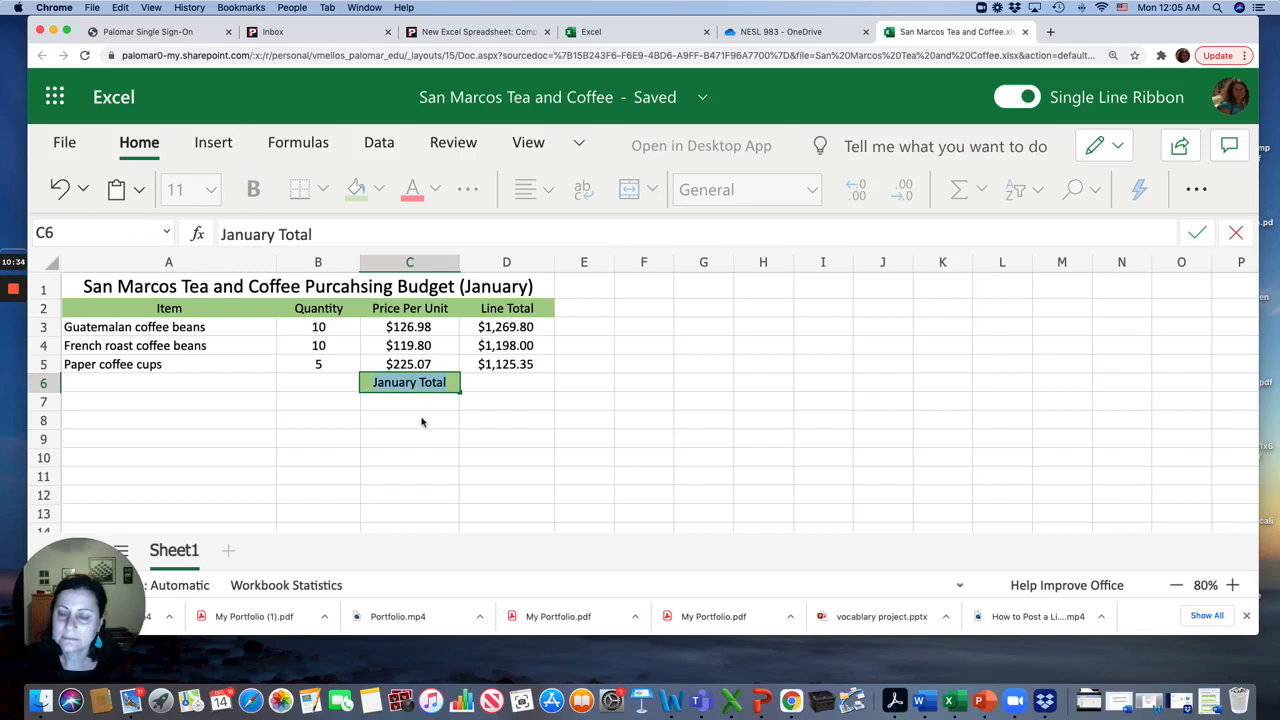
key(super+z)
key(super+z)
key(super+z)
key(super+z)
key(super+z)
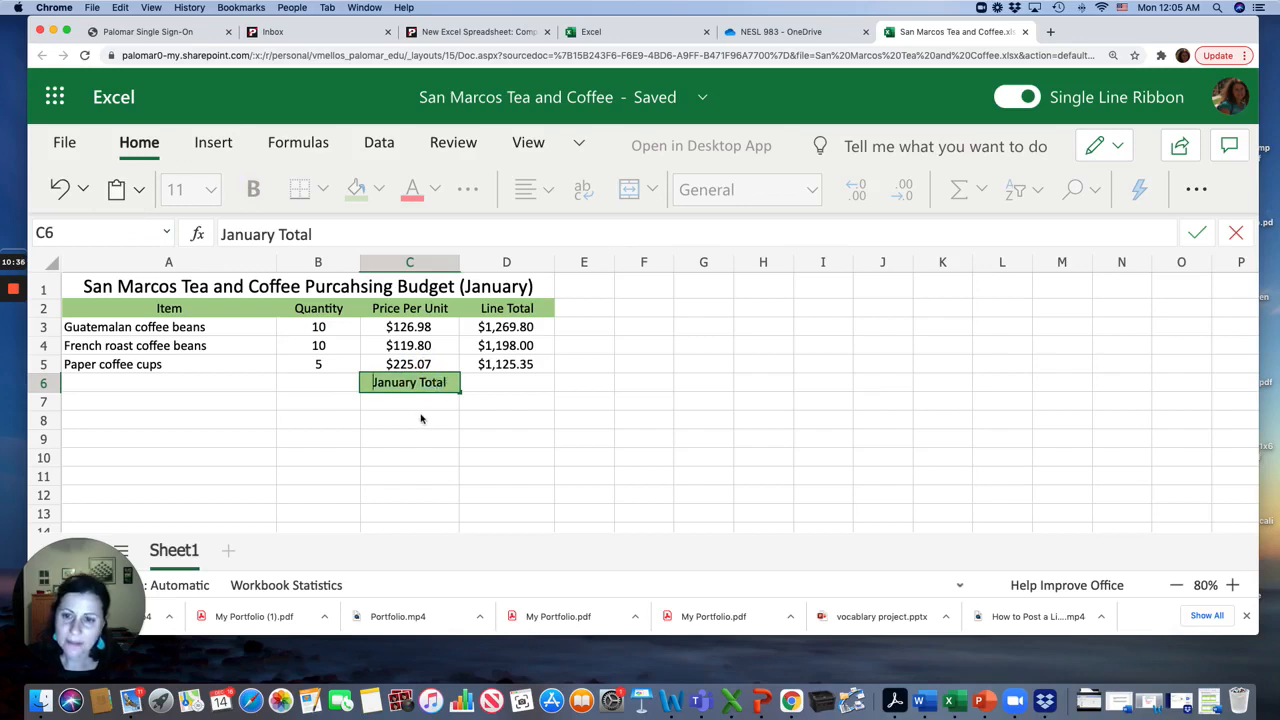
key(super+z)
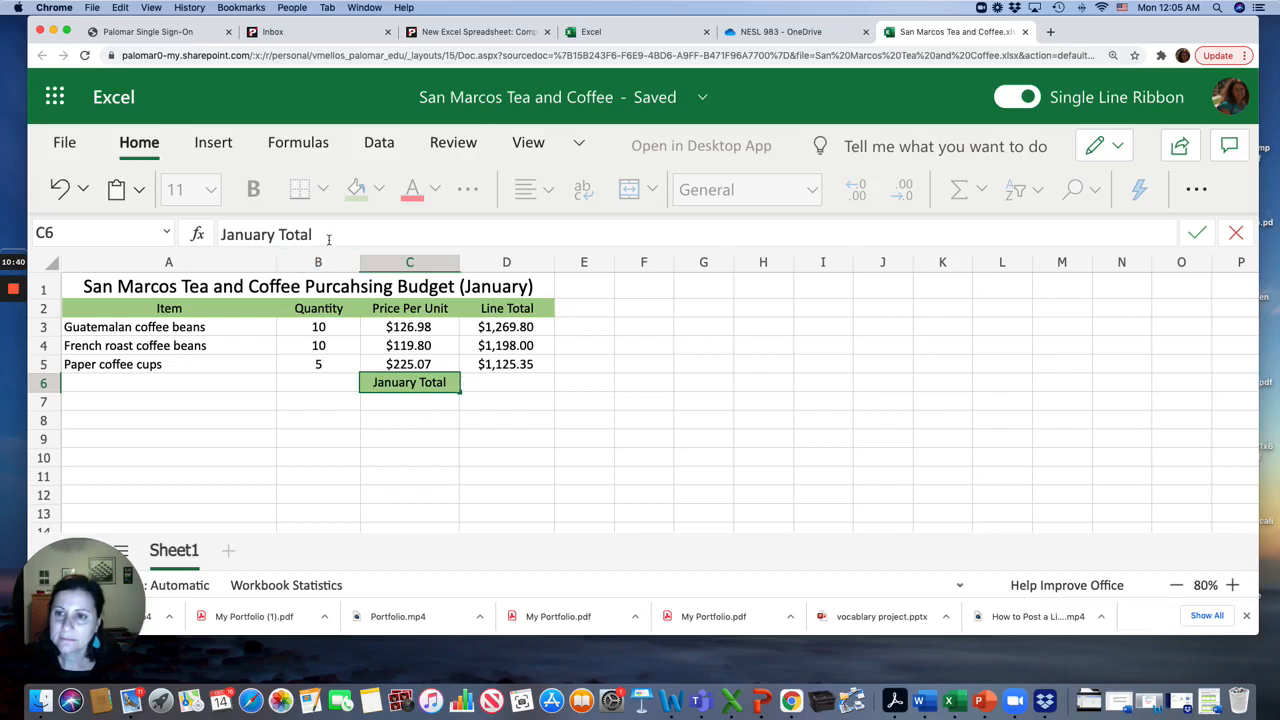
Clear the text from C6 and set its fill color back to white
drag(330, 234, 200, 234)
key(BackSpace)
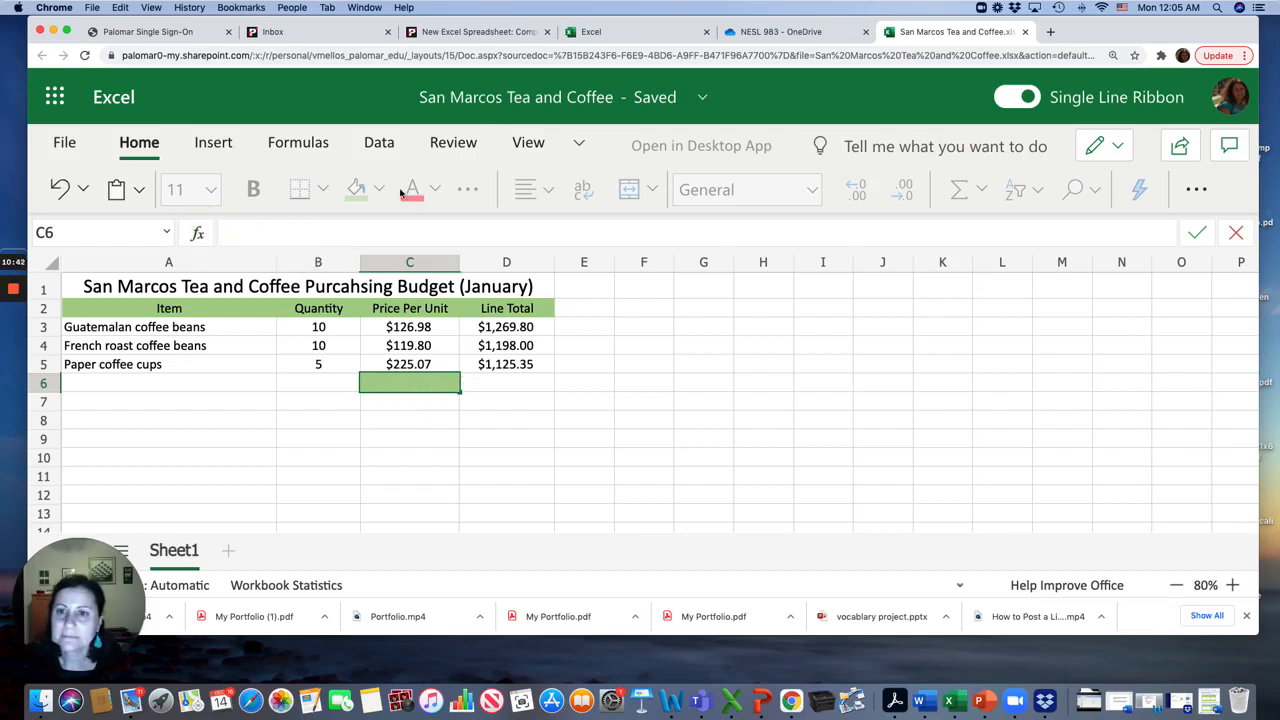
click(447, 402)
click(441, 386)
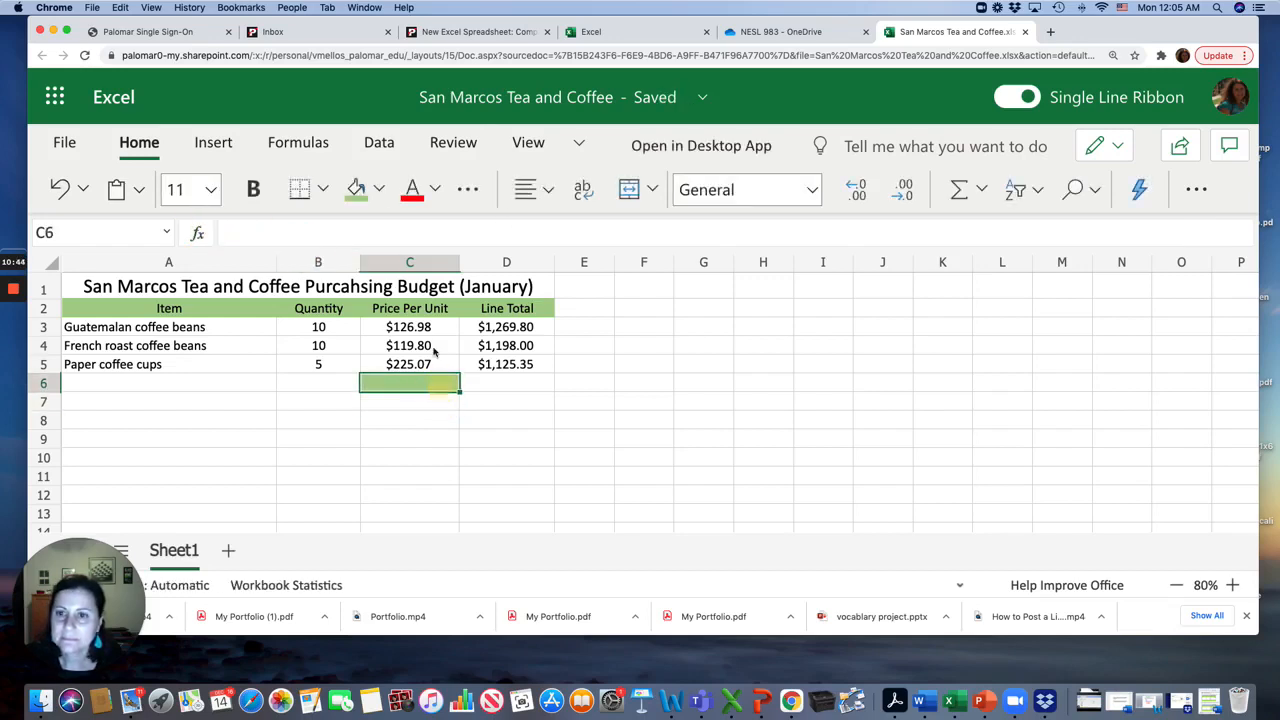
click(380, 190)
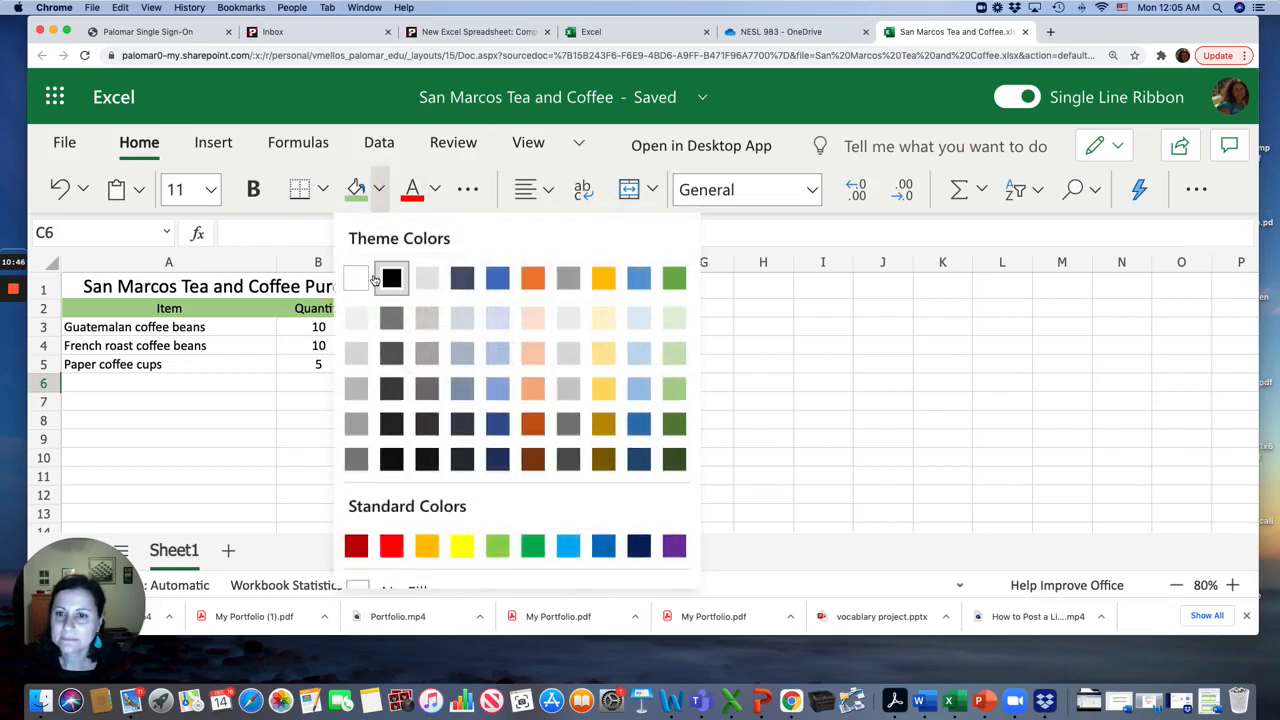
click(355, 282)
Enter January Total in C7 and give it the same light green fill as the headings
click(403, 400)
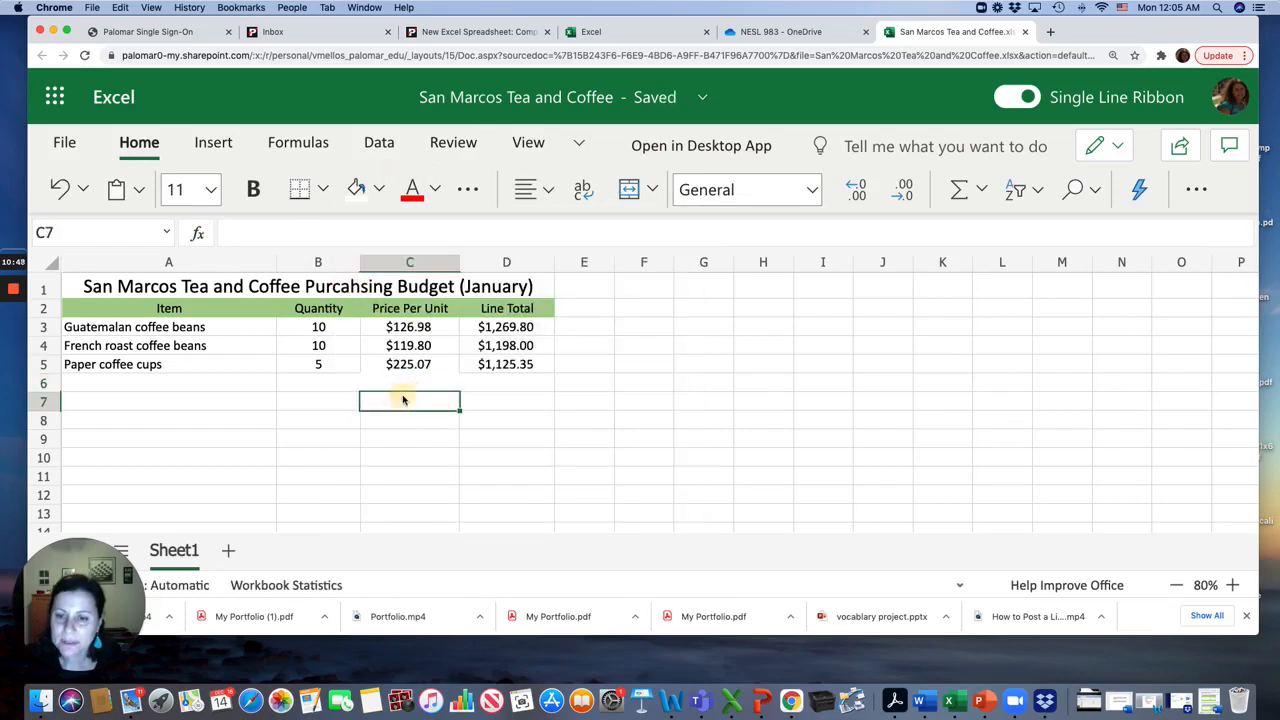
text(January)
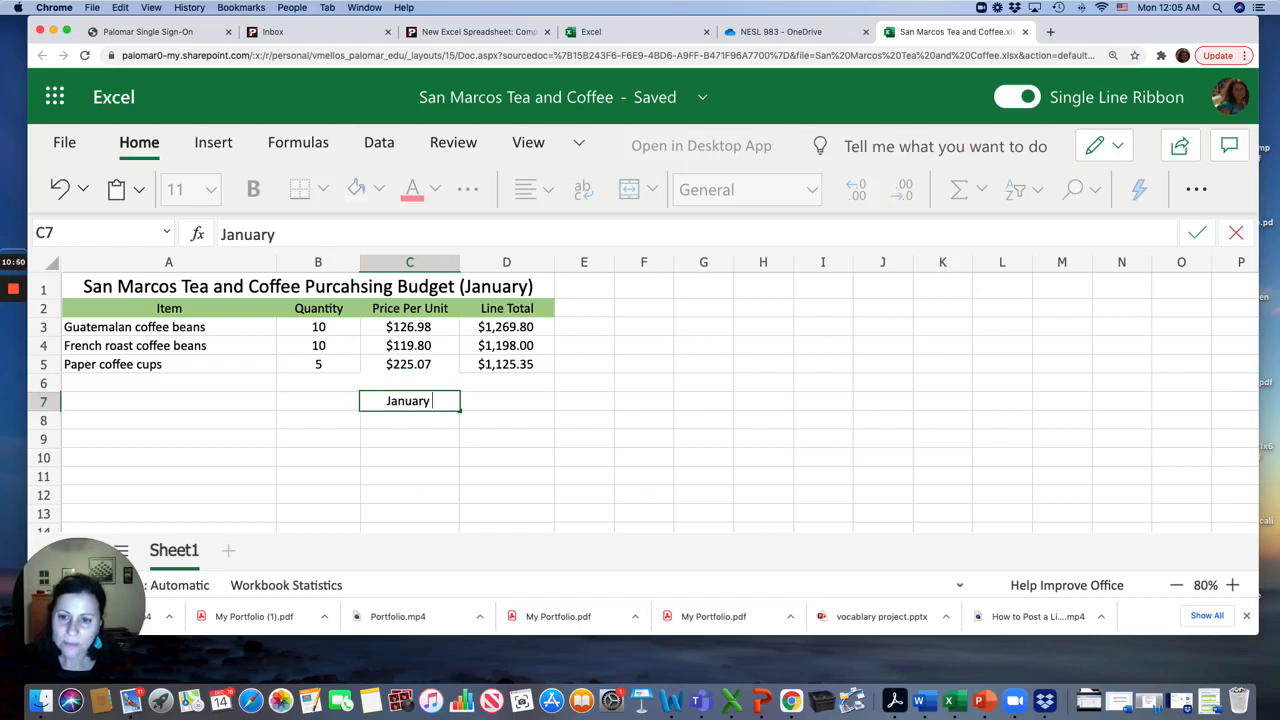
text( Total)
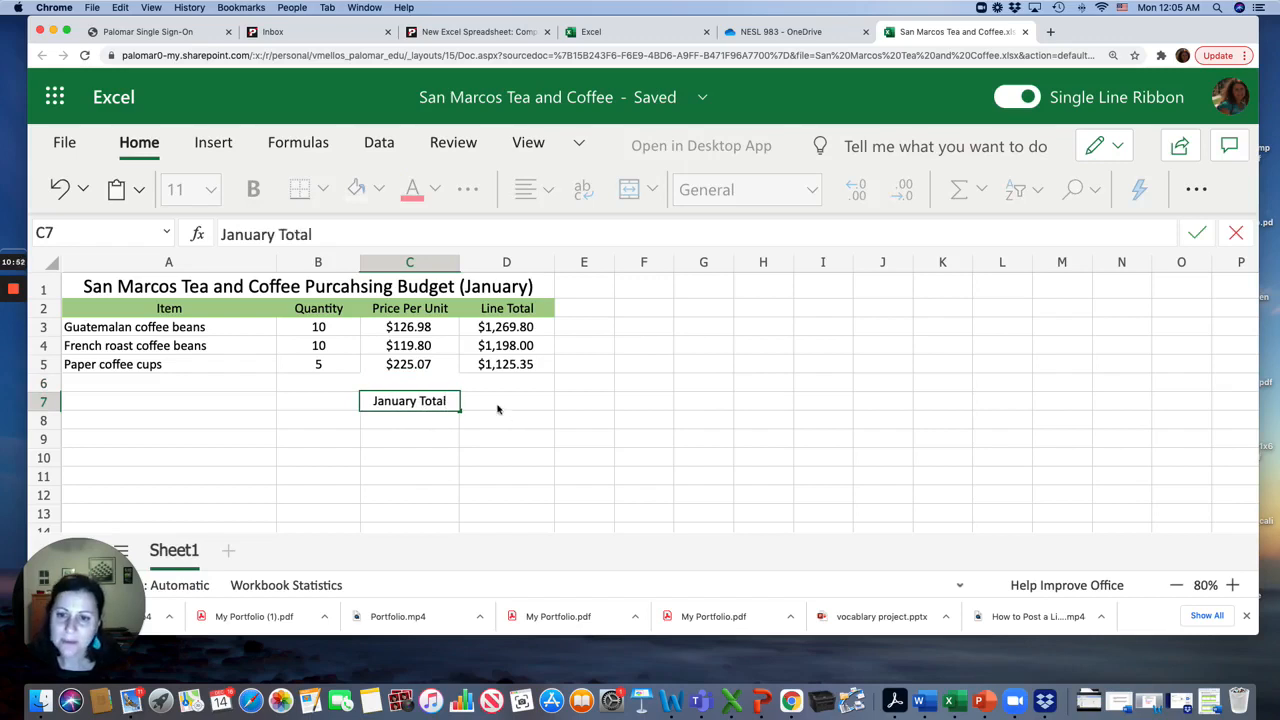
click(497, 408)
click(433, 407)
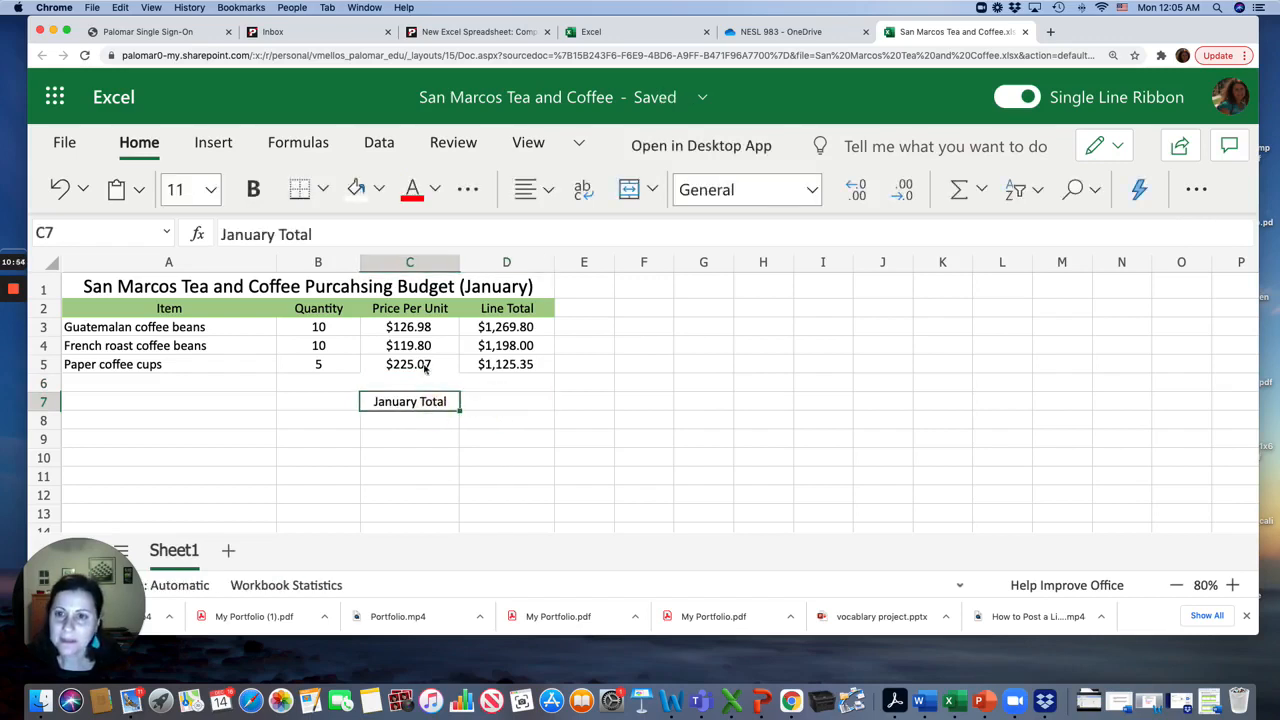
click(381, 190)
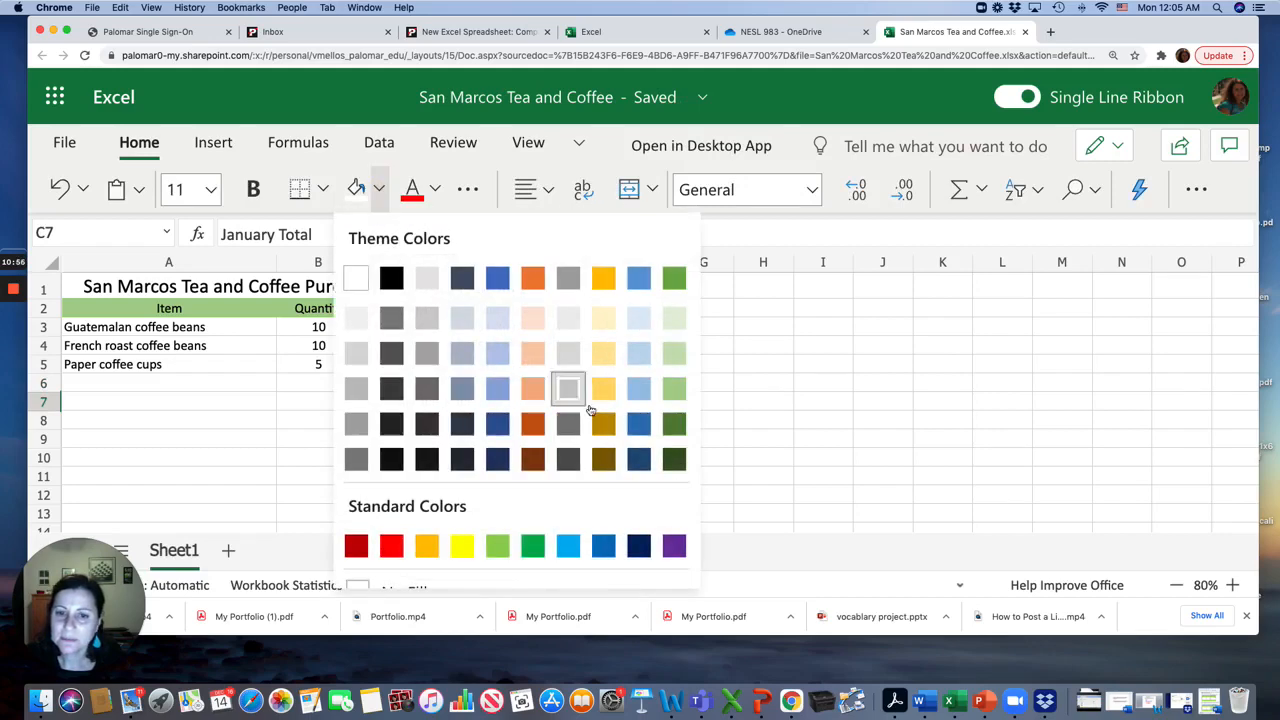
click(675, 399)
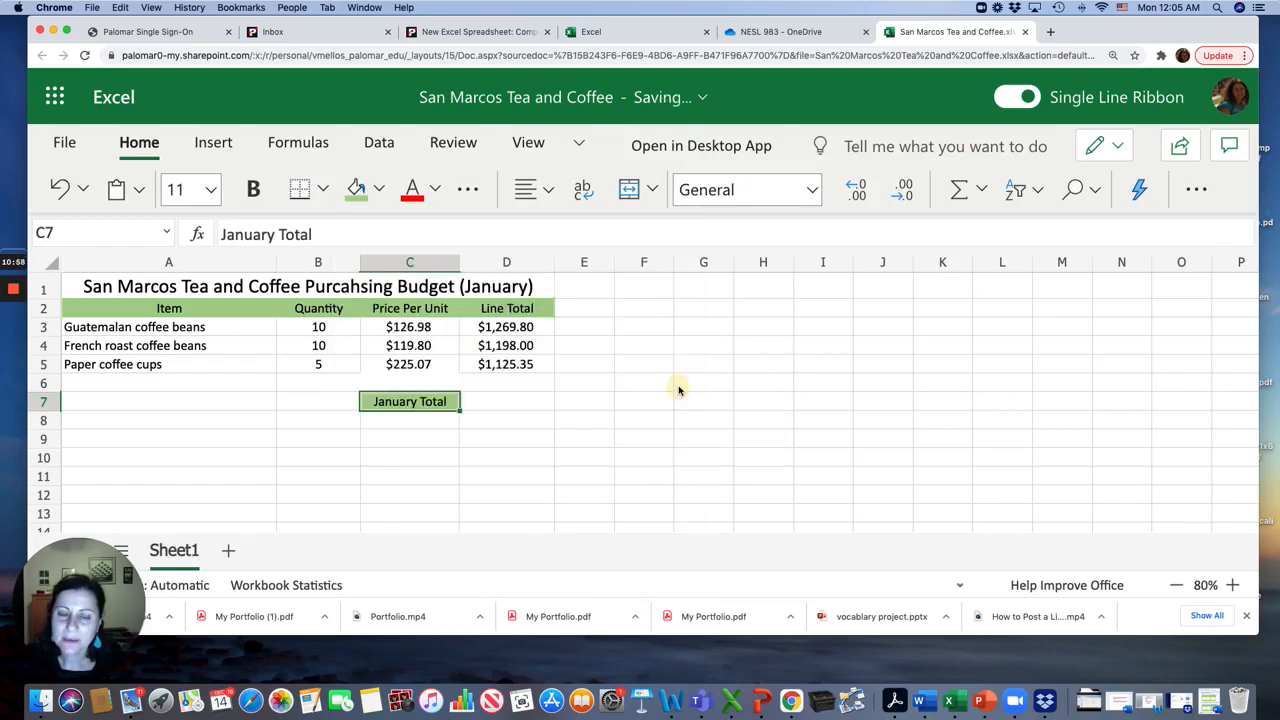
click(565, 438)
Create the formula =D3+D4+D5 in D7 to add up the line totals
click(493, 400)
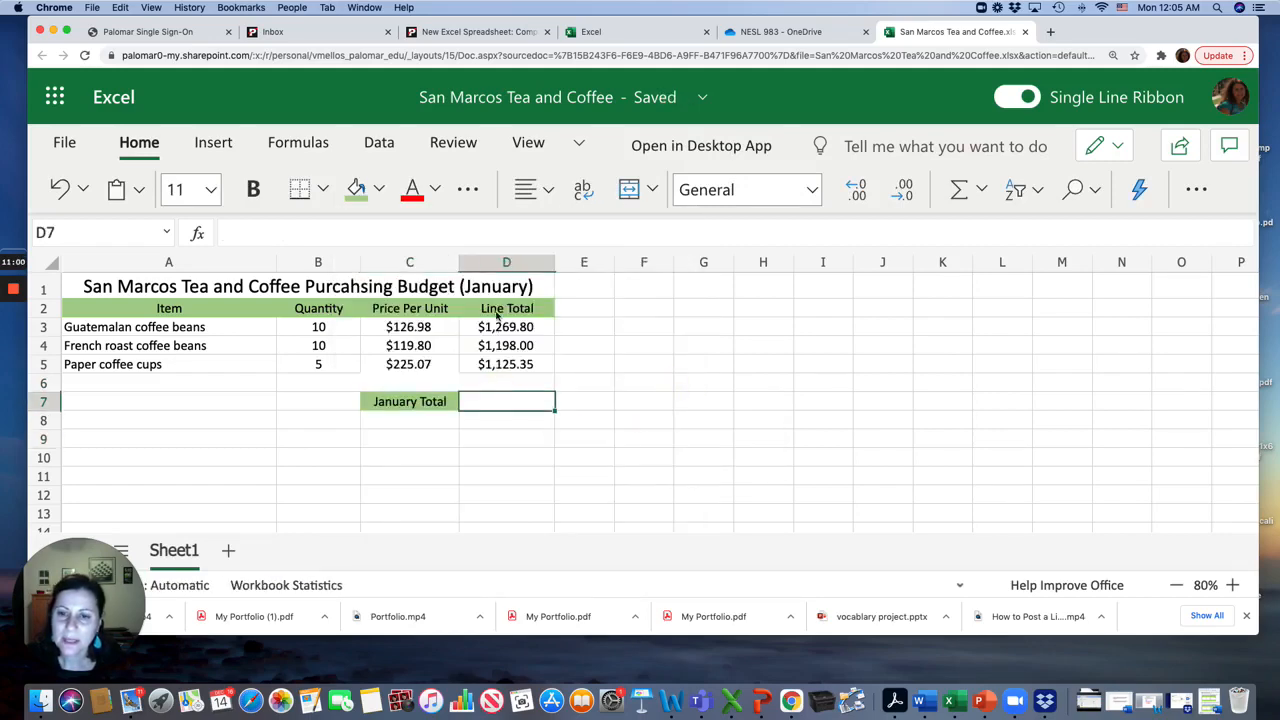
click(251, 235)
text(+)
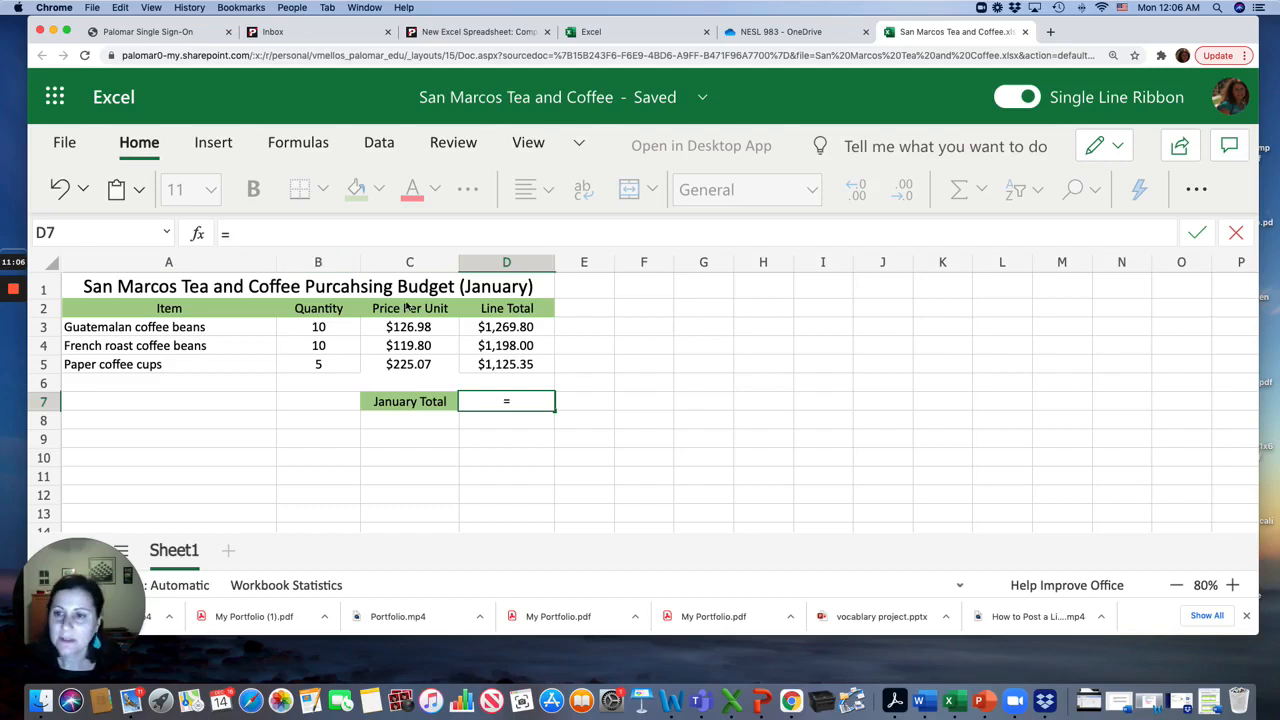
click(490, 333)
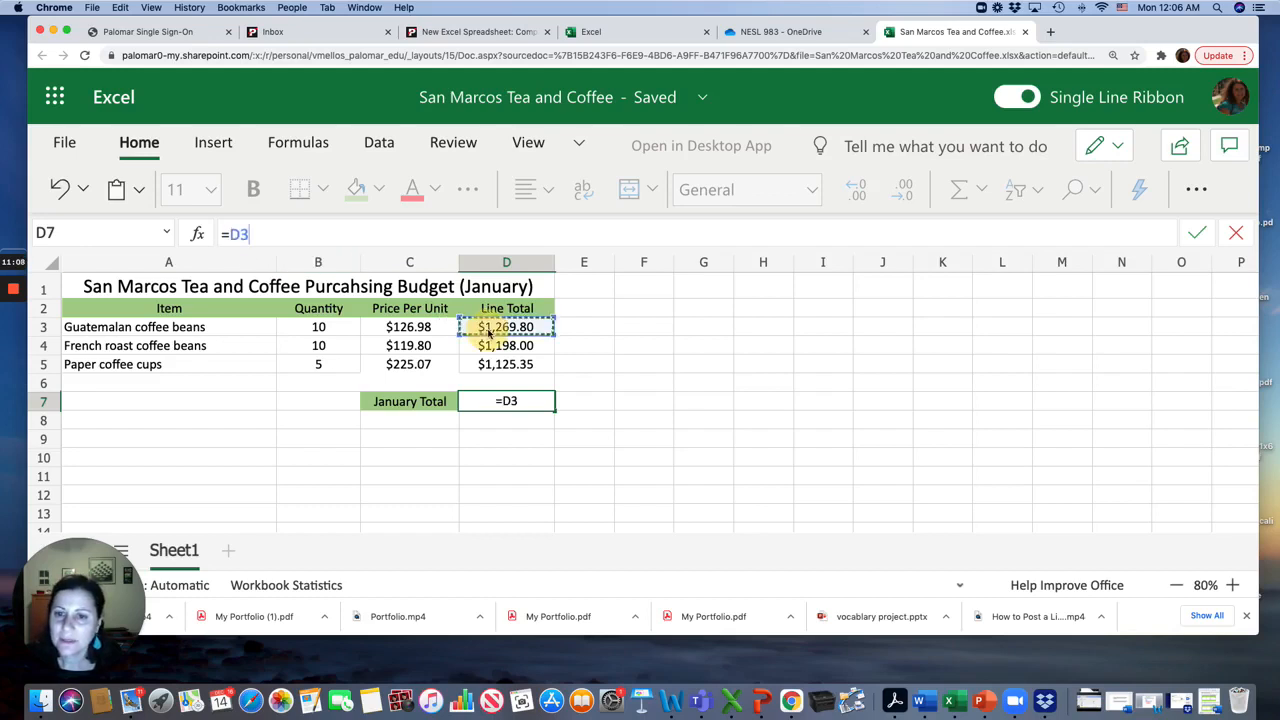
text(+)
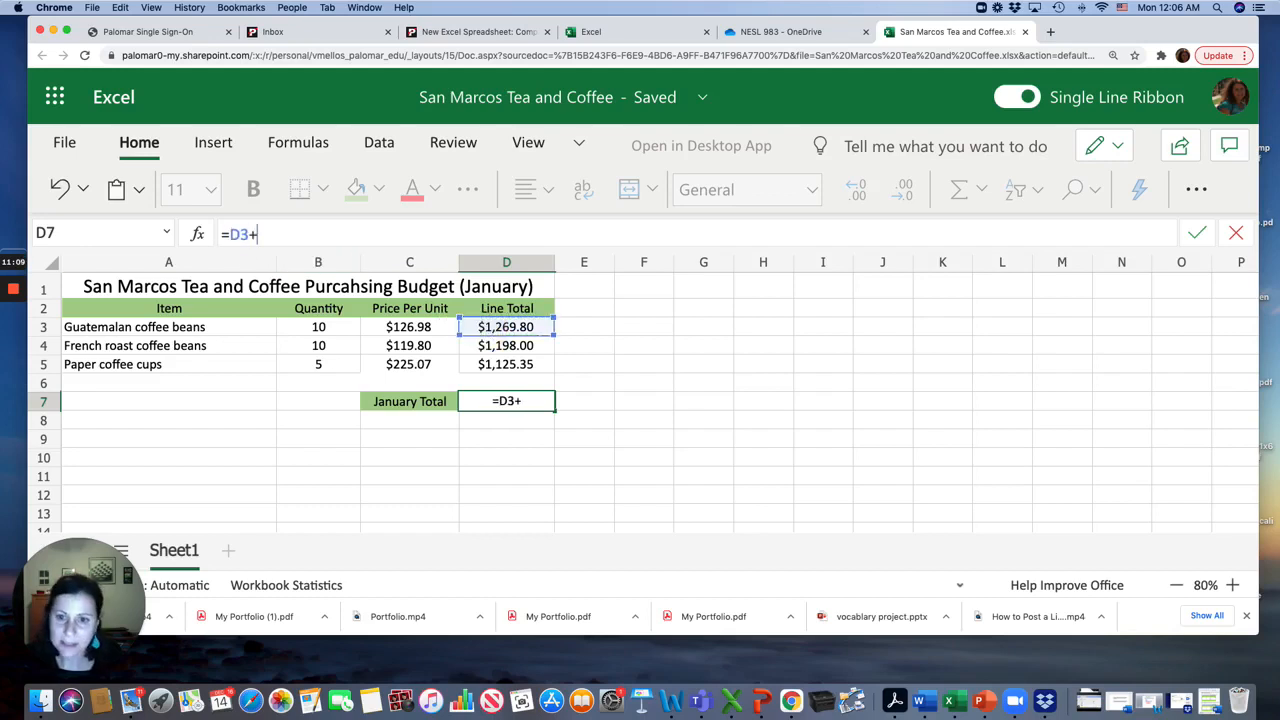
click(503, 347)
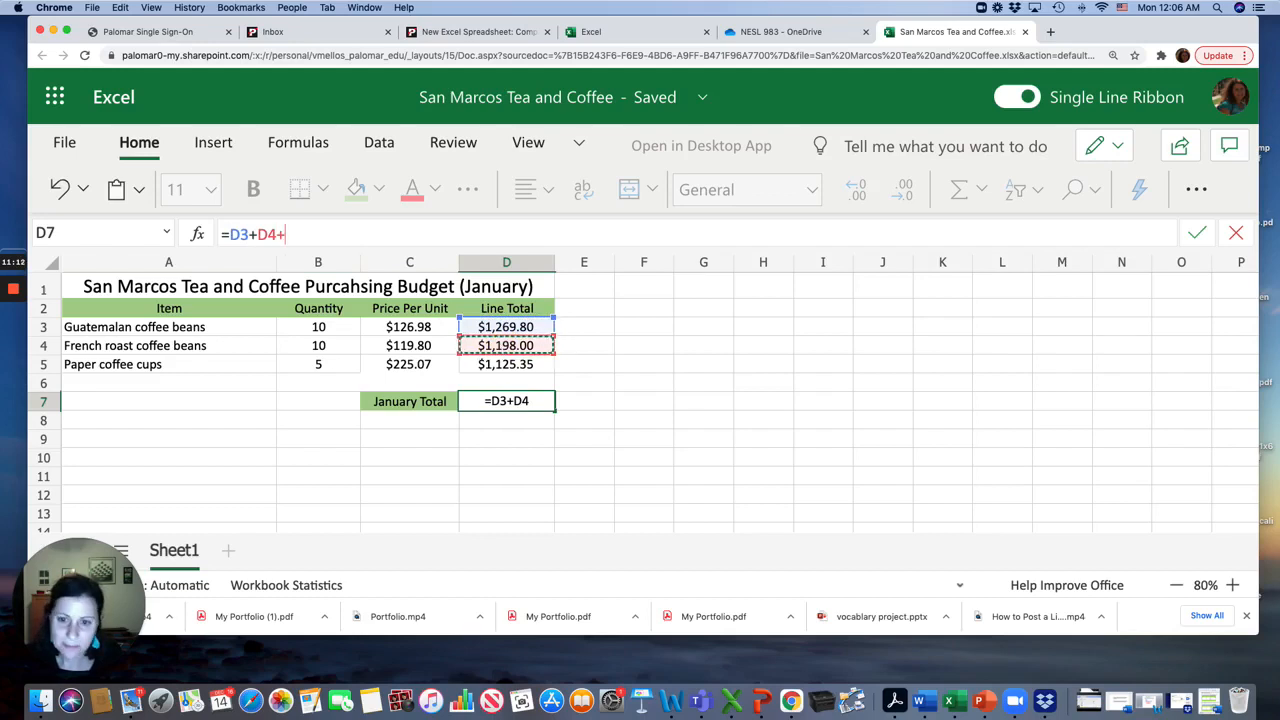
text(+)
click(524, 367)
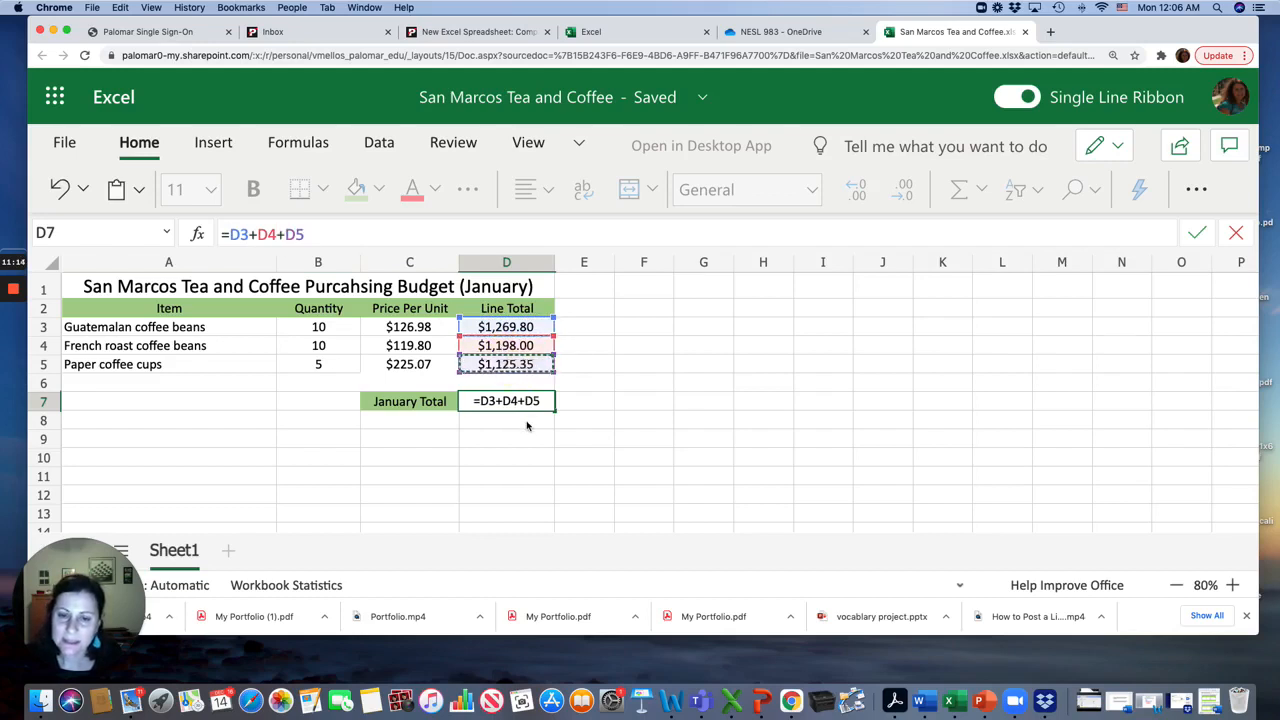
key(Return)
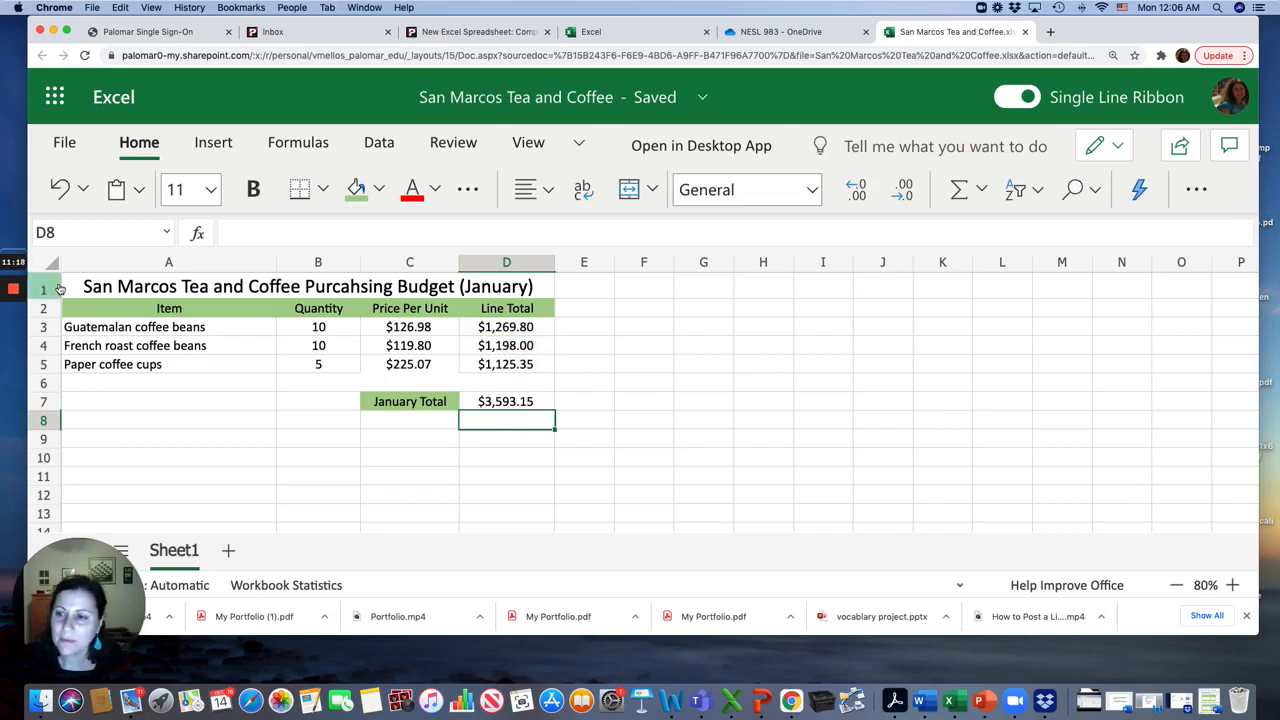
Apply all borders to the table range A2:D7 as gridlines
click(73, 314)
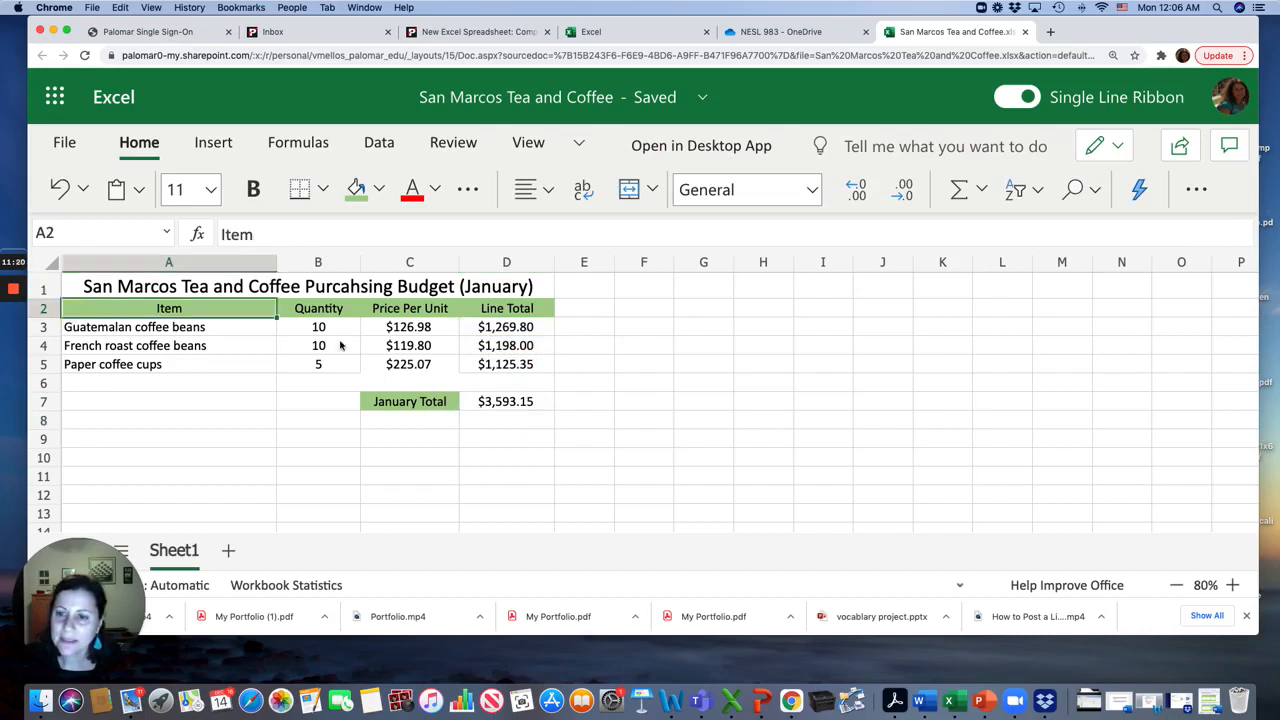
shift+click(529, 404)
click(323, 193)
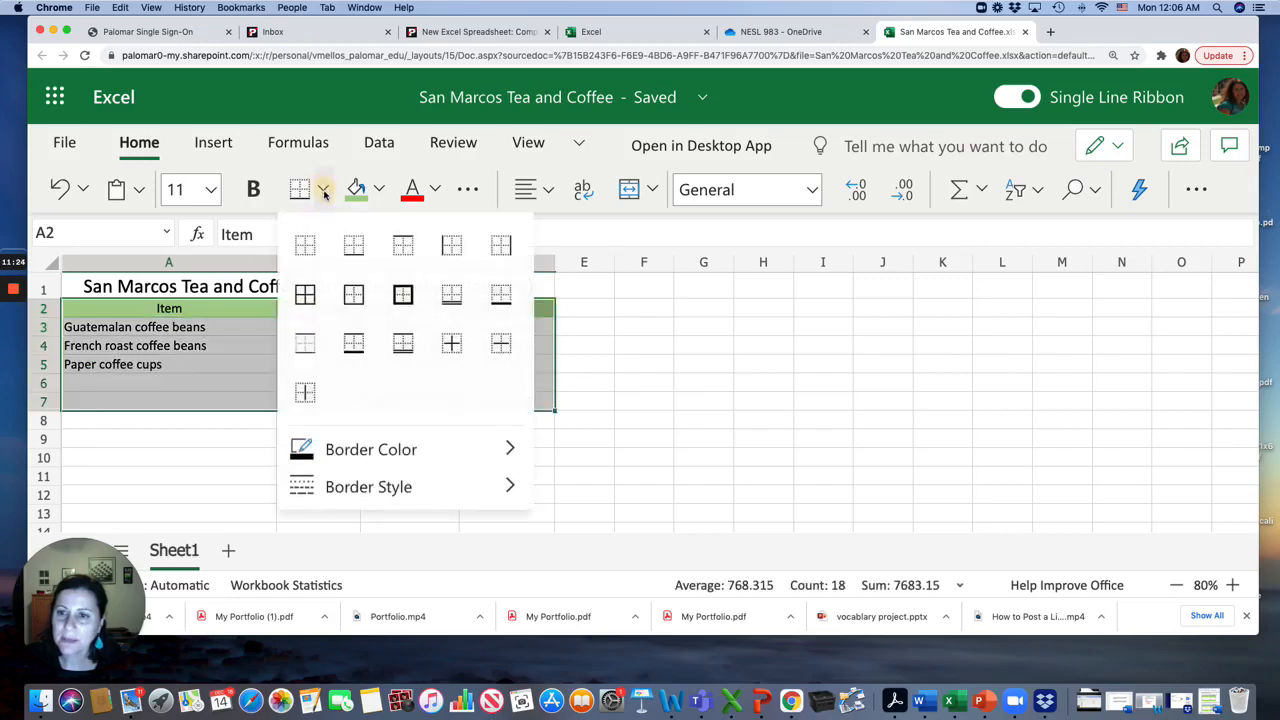
click(305, 293)
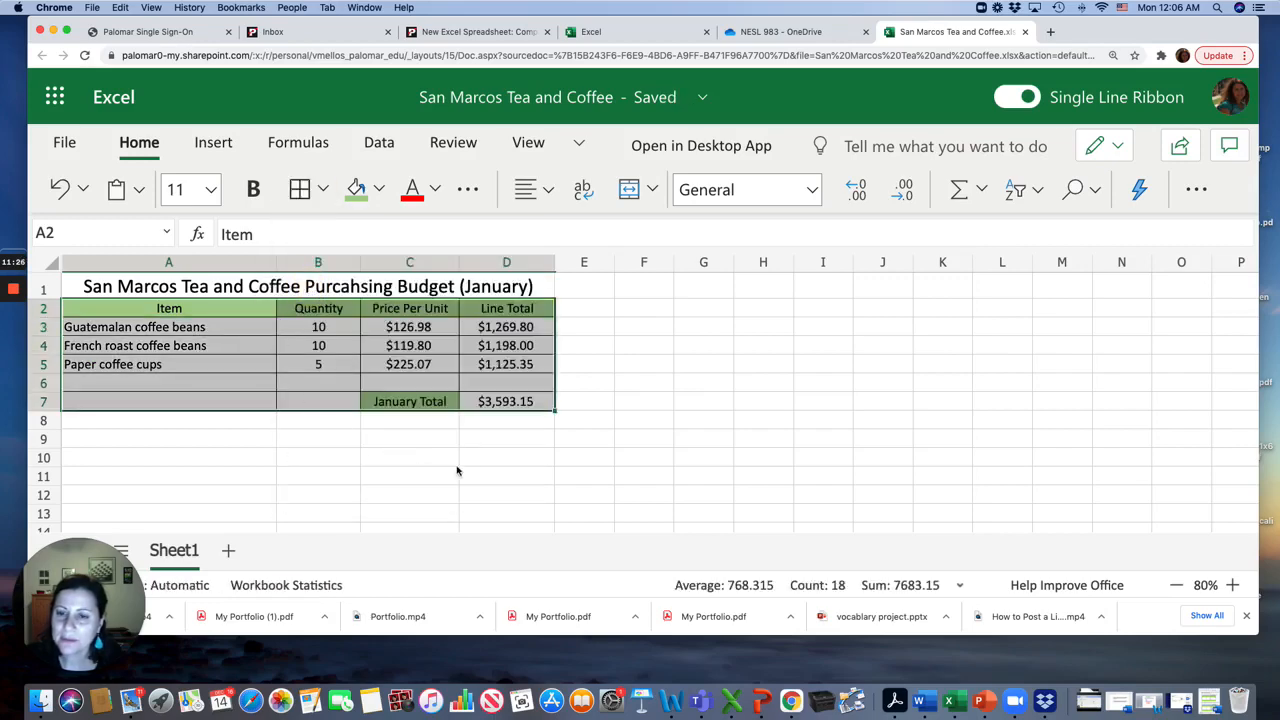
click(508, 436)
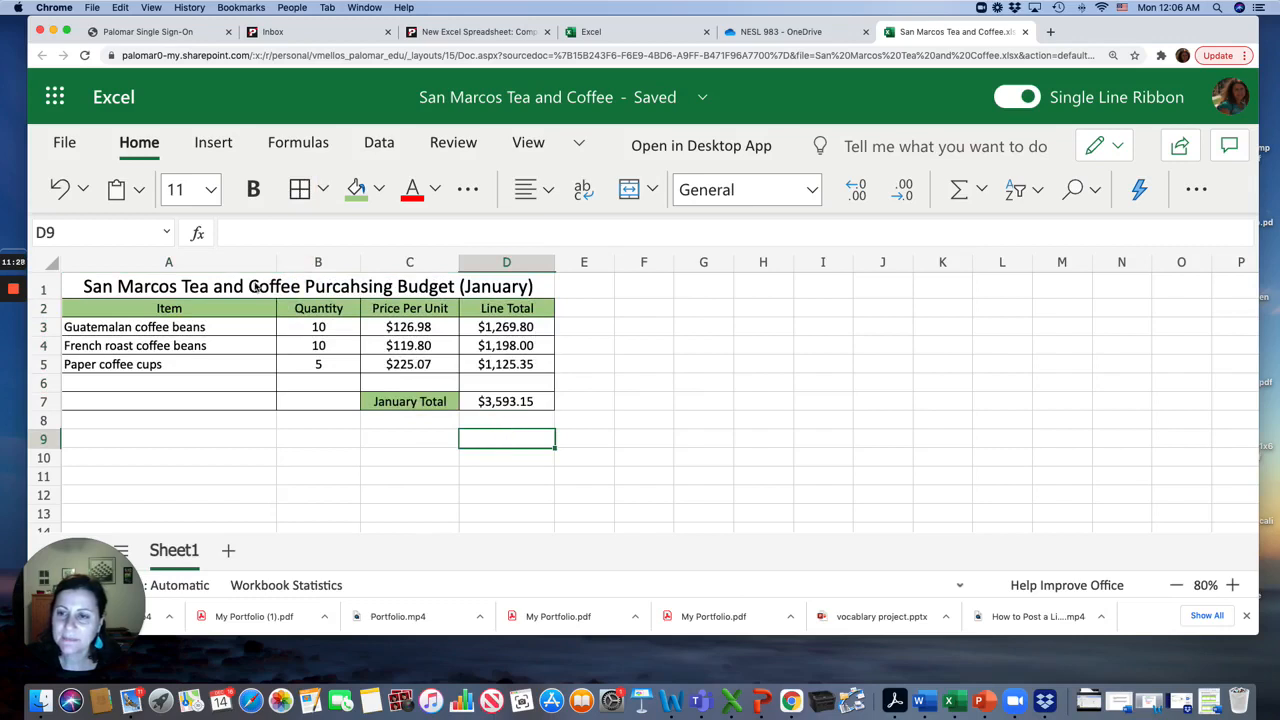
Increase the height of row 1 so the title fits
click(256, 288)
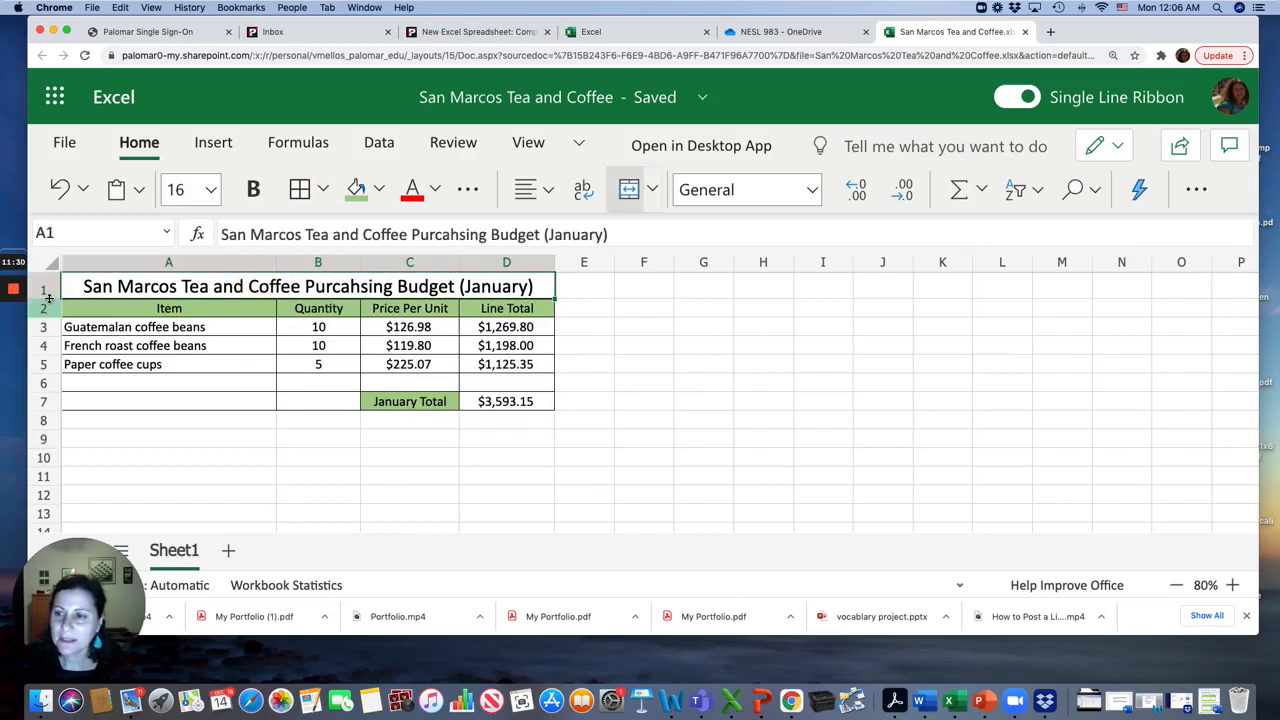
drag(48, 298, 48, 319)
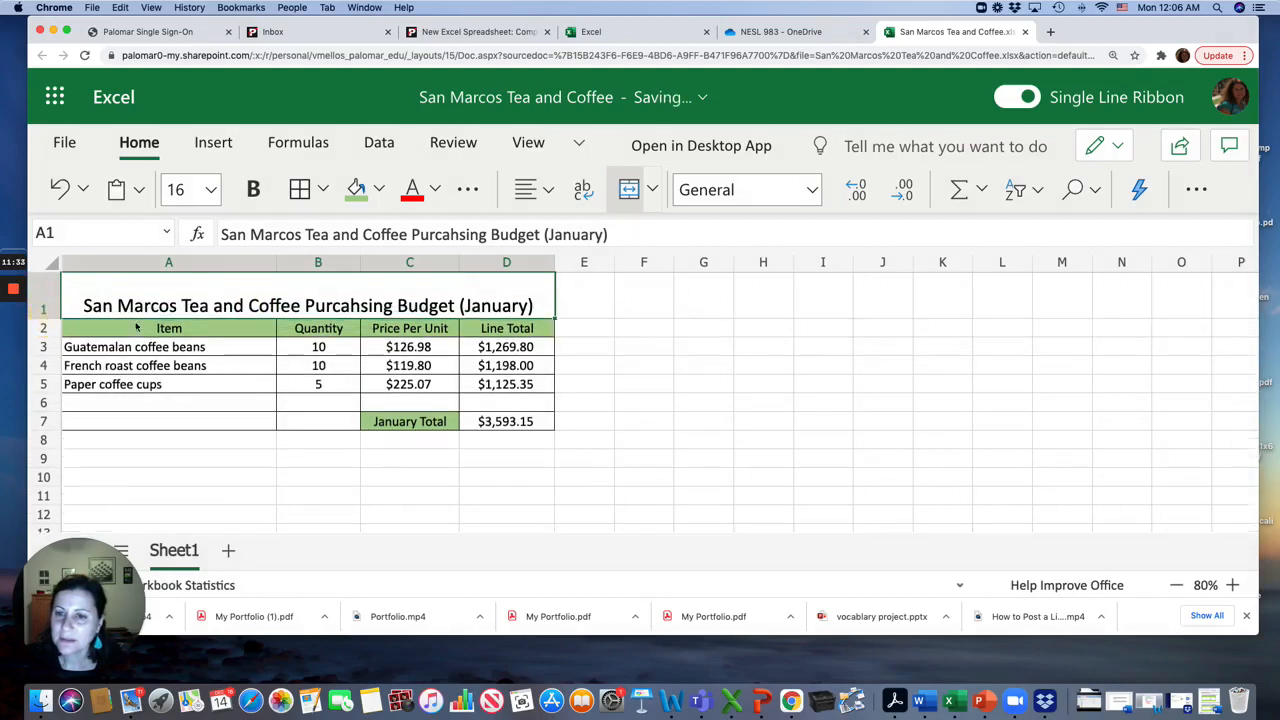
triple_click(257, 315)
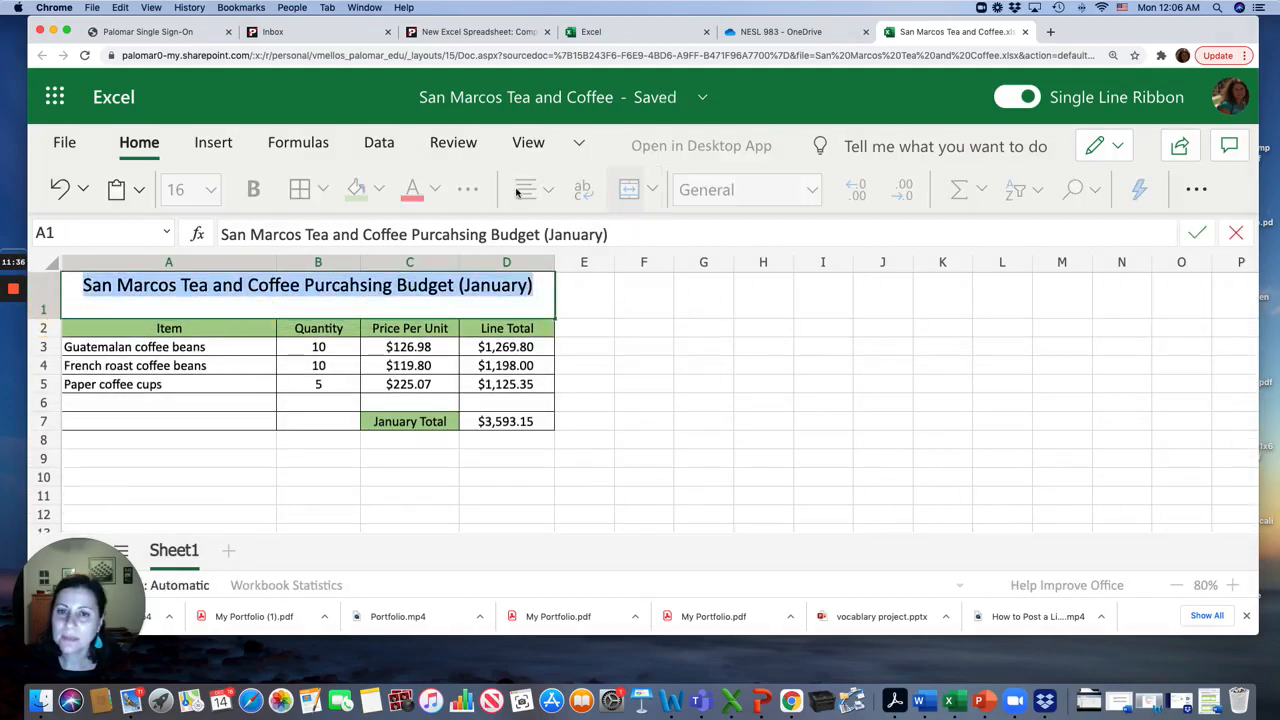
click(529, 285)
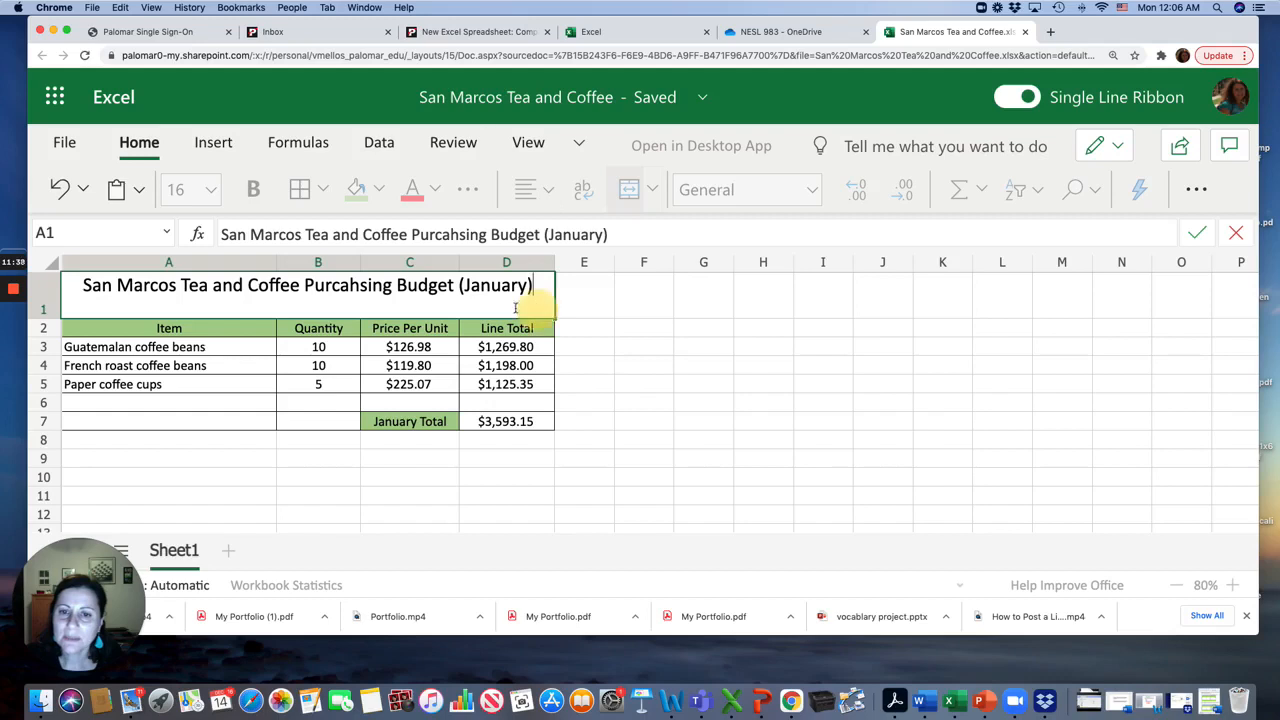
click(412, 346)
click(405, 305)
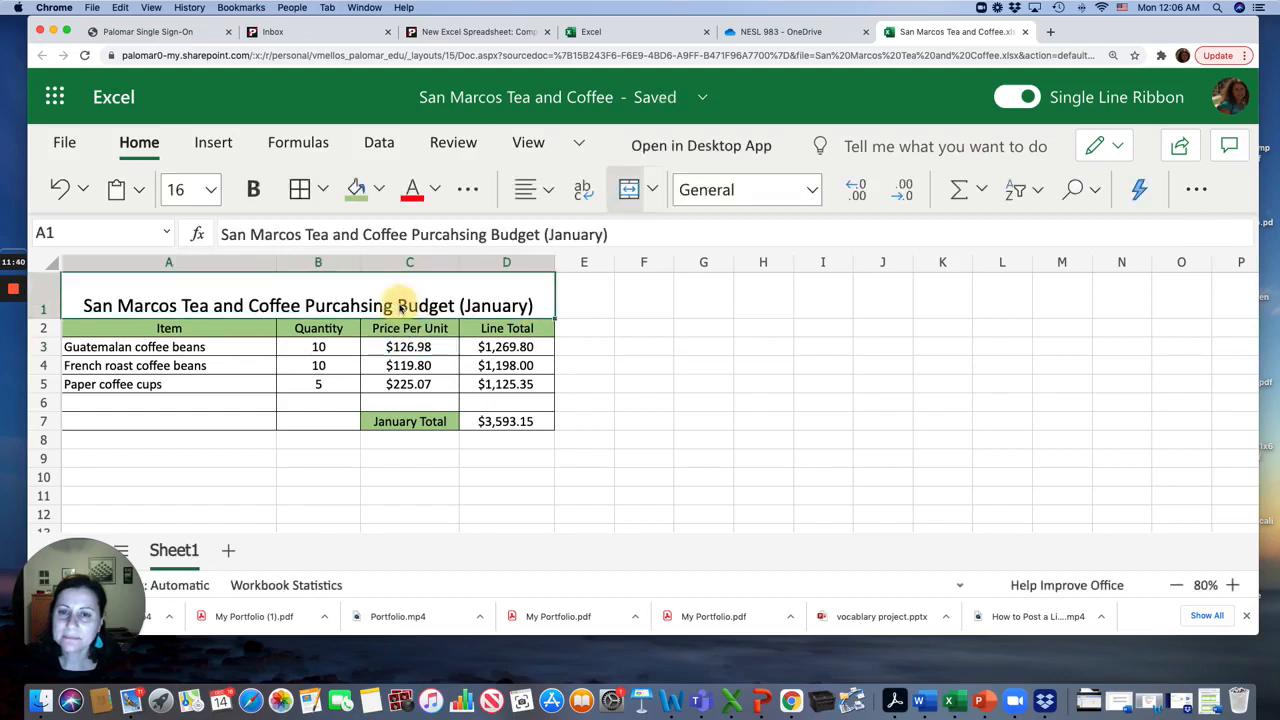
Center the title vertically within its tall row 1 cell
click(540, 190)
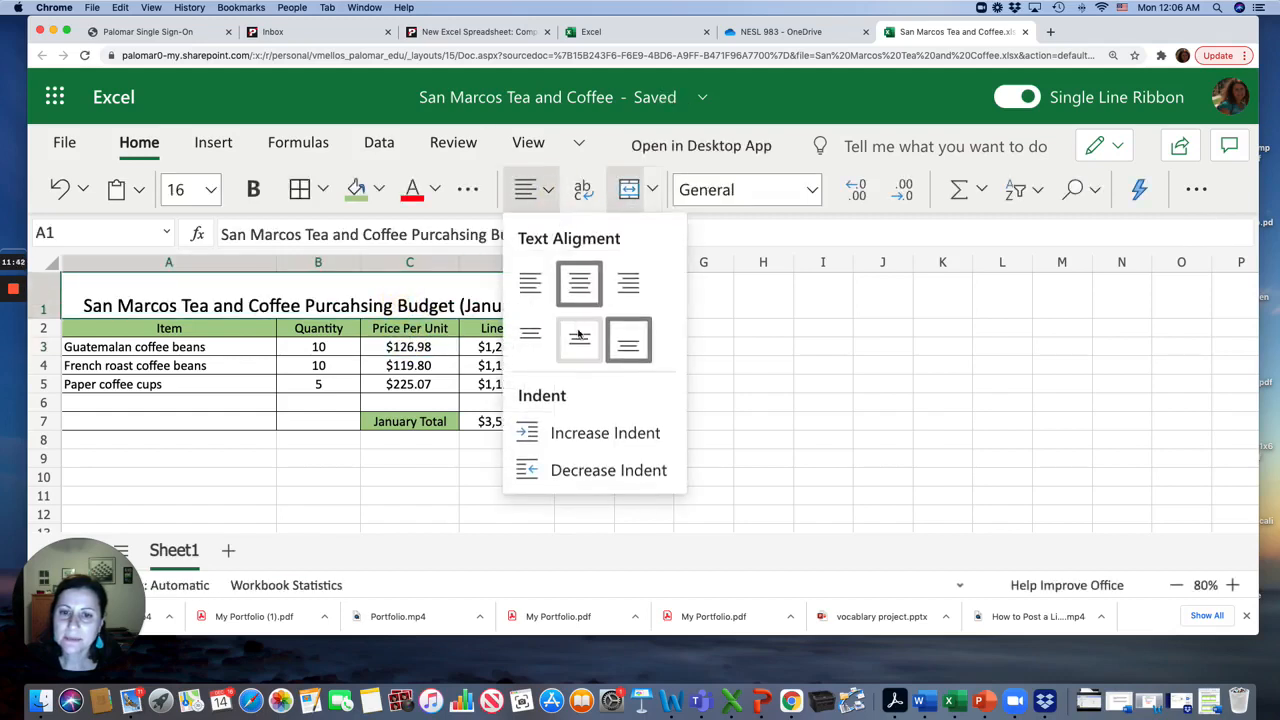
click(578, 334)
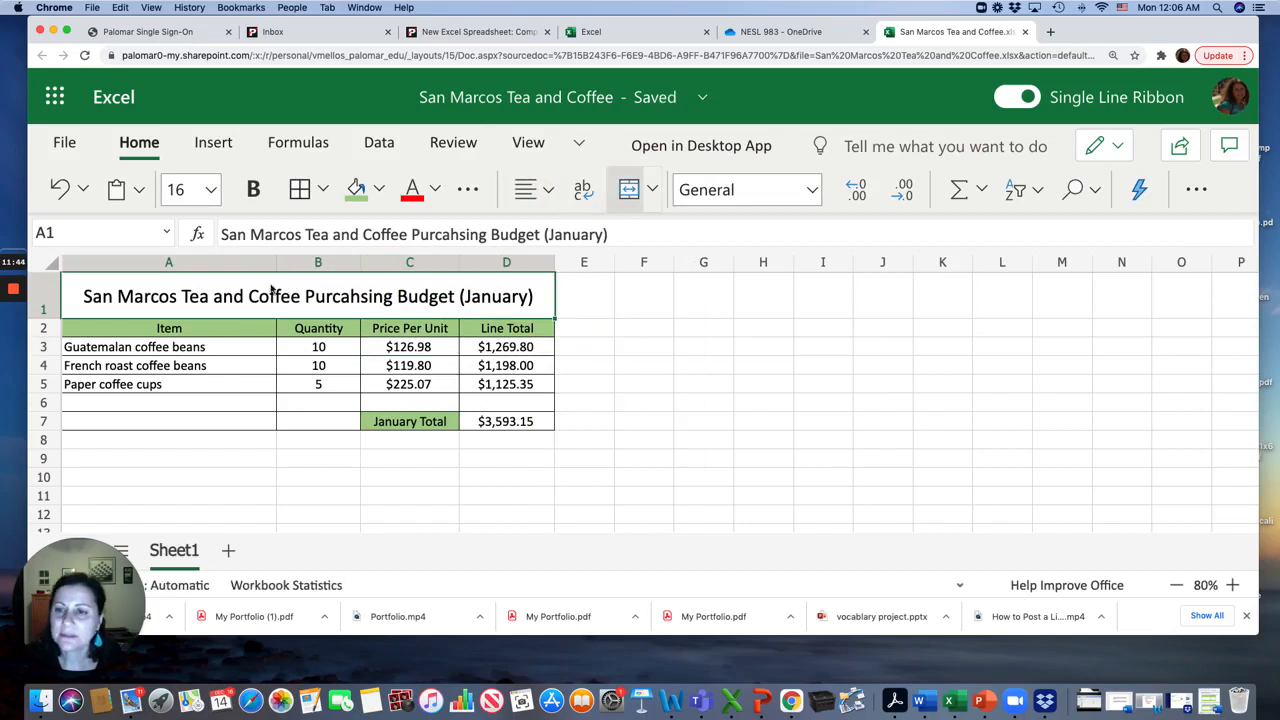
triple_click(266, 294)
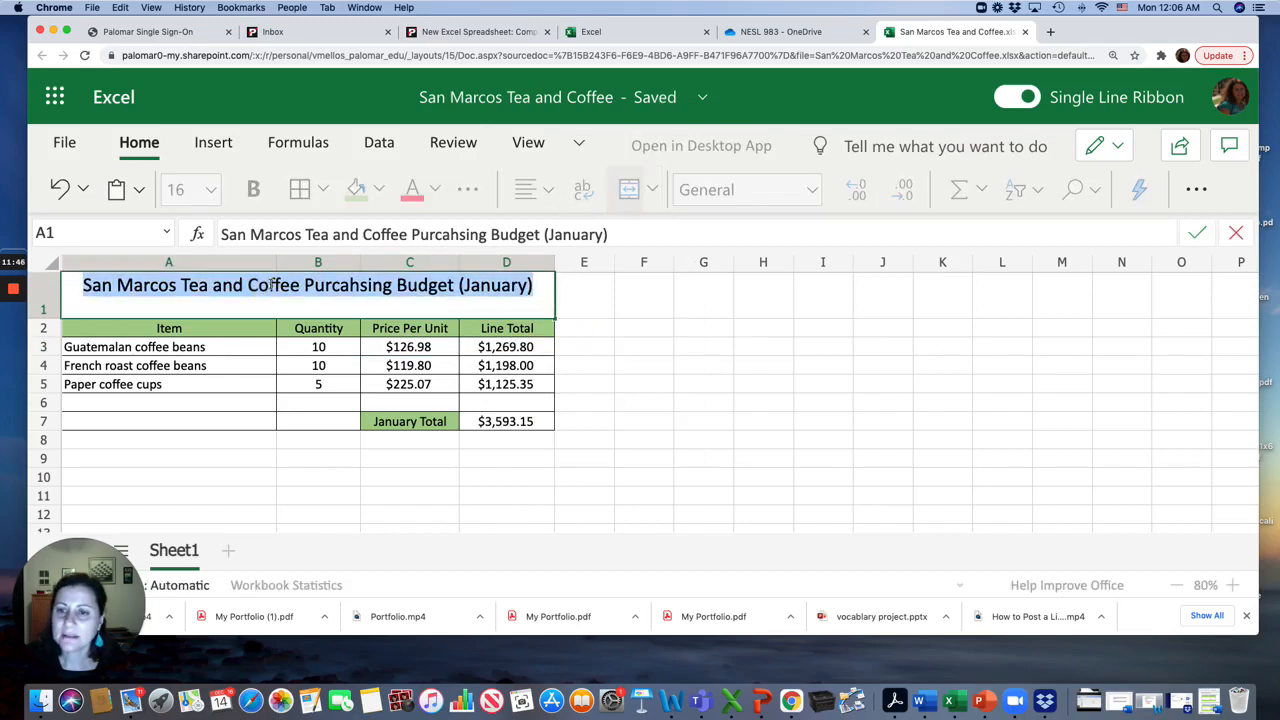
click(379, 190)
click(414, 292)
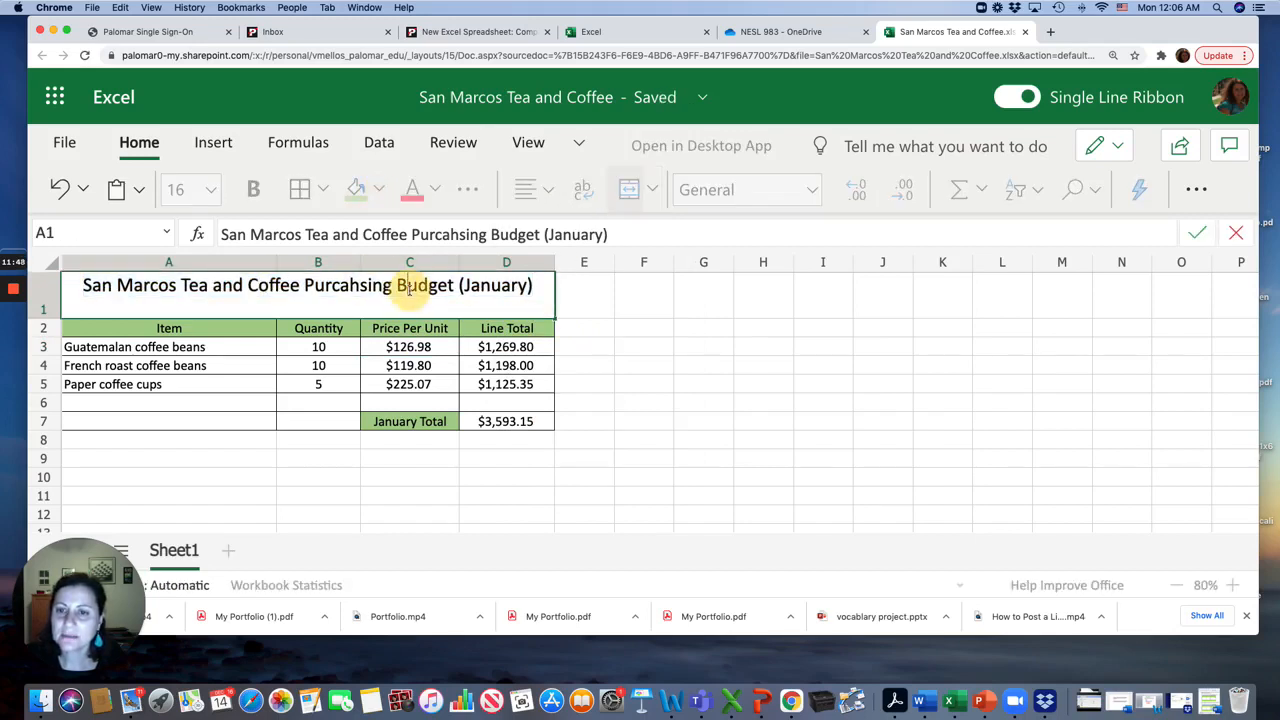
click(478, 327)
Color the title text Green, Accent 6, Darker 50%
click(428, 296)
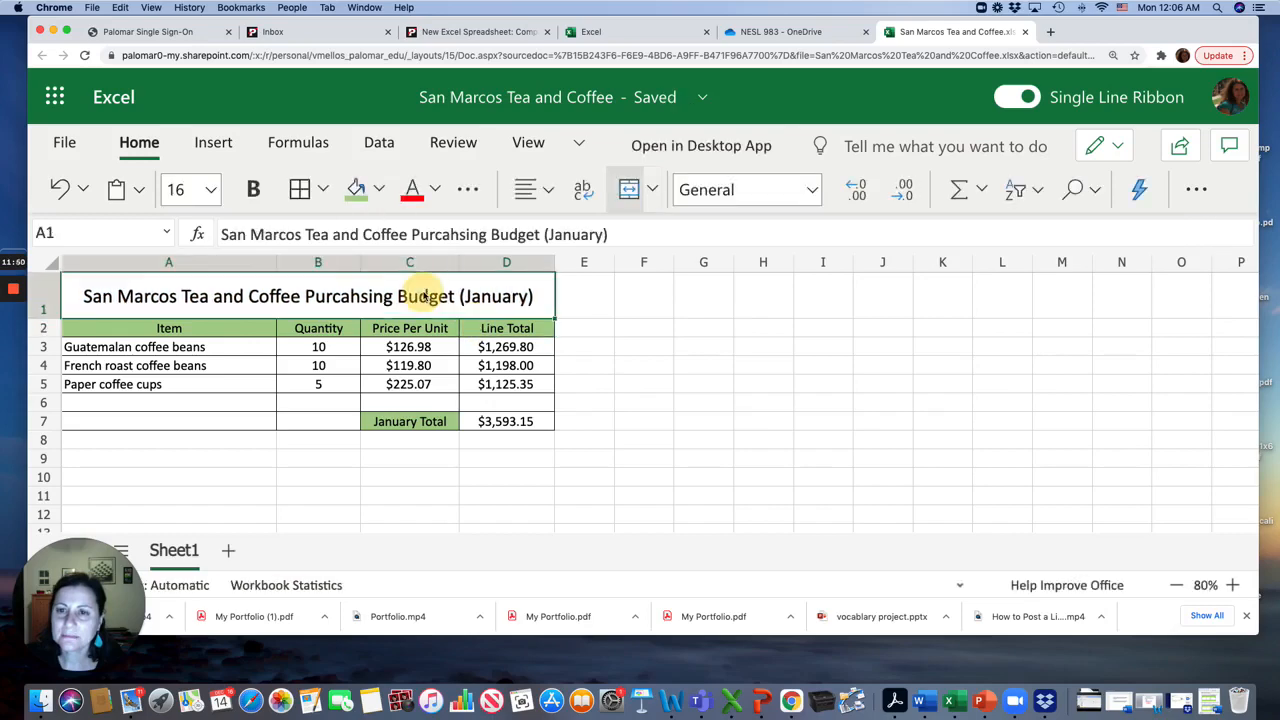
click(379, 190)
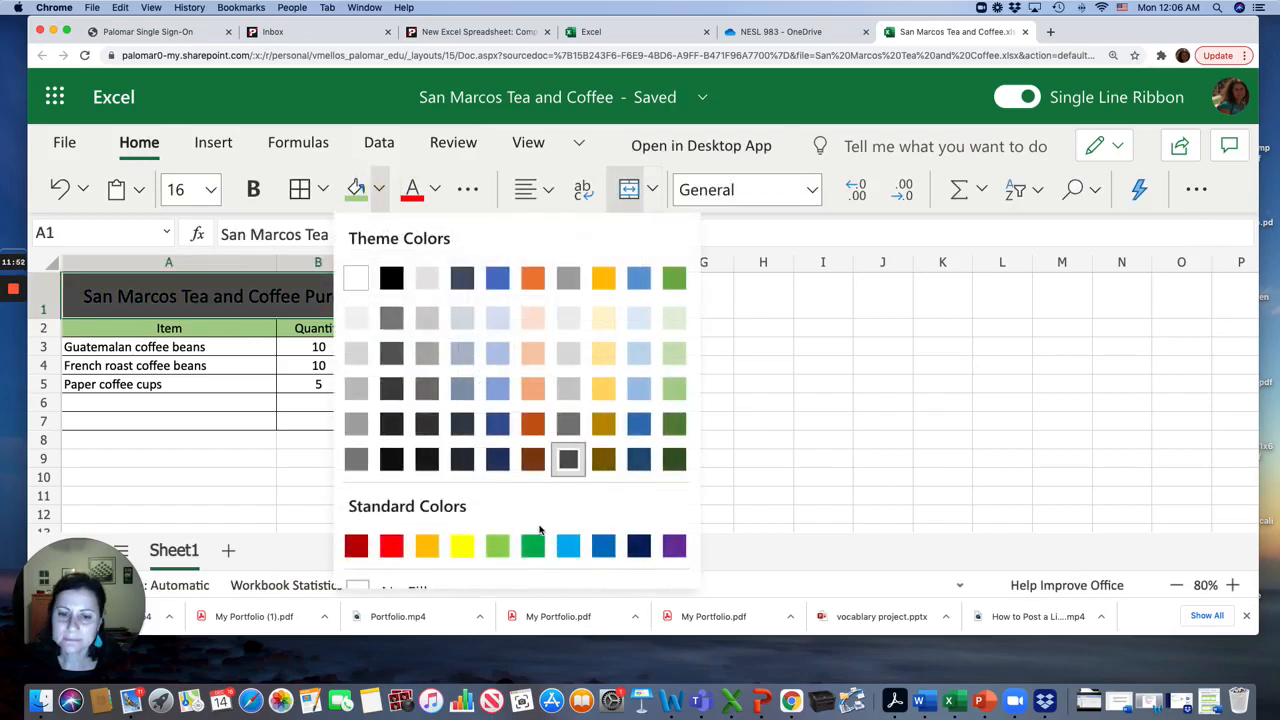
click(436, 194)
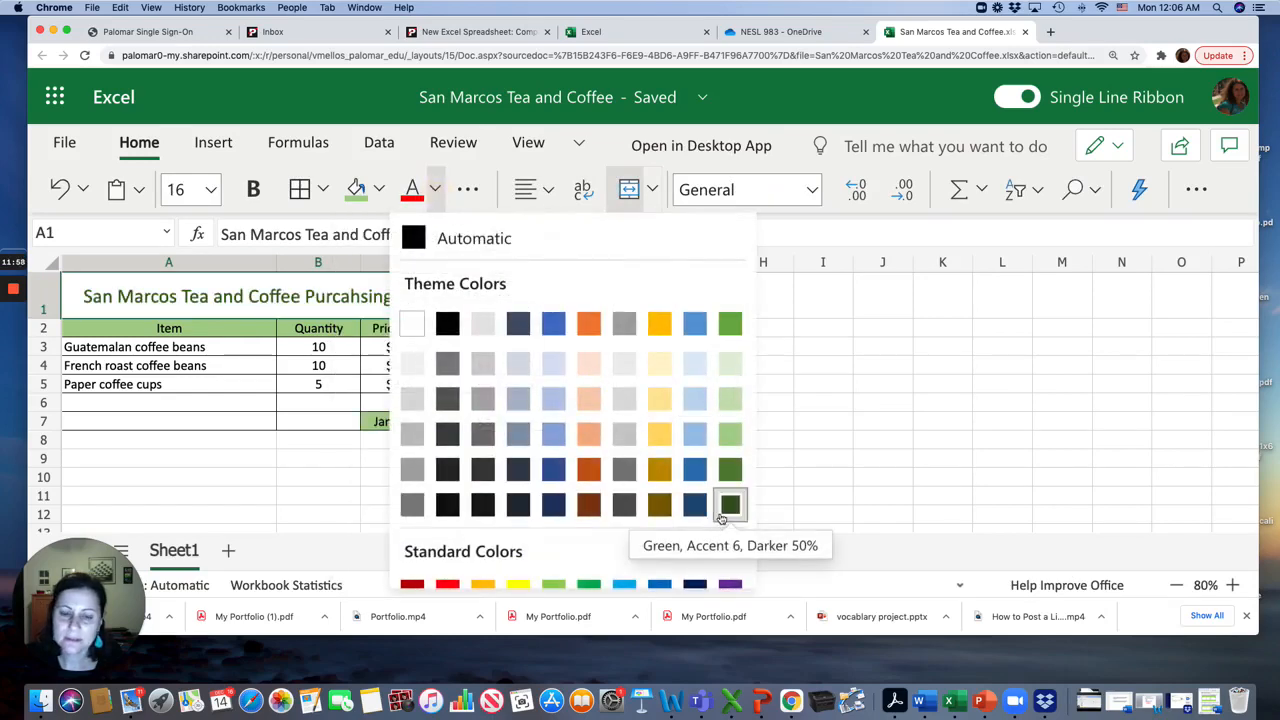
click(722, 516)
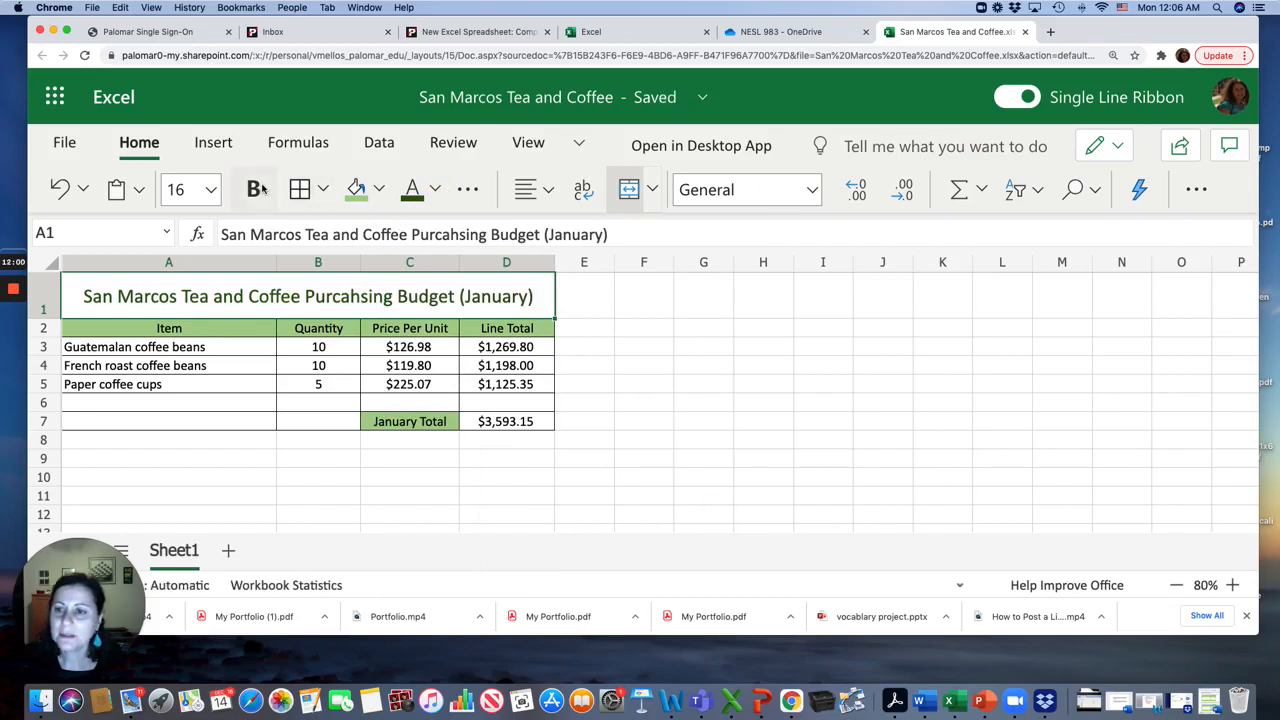
Make the title bold at 18 point and widen columns D and A so it fits
click(205, 192)
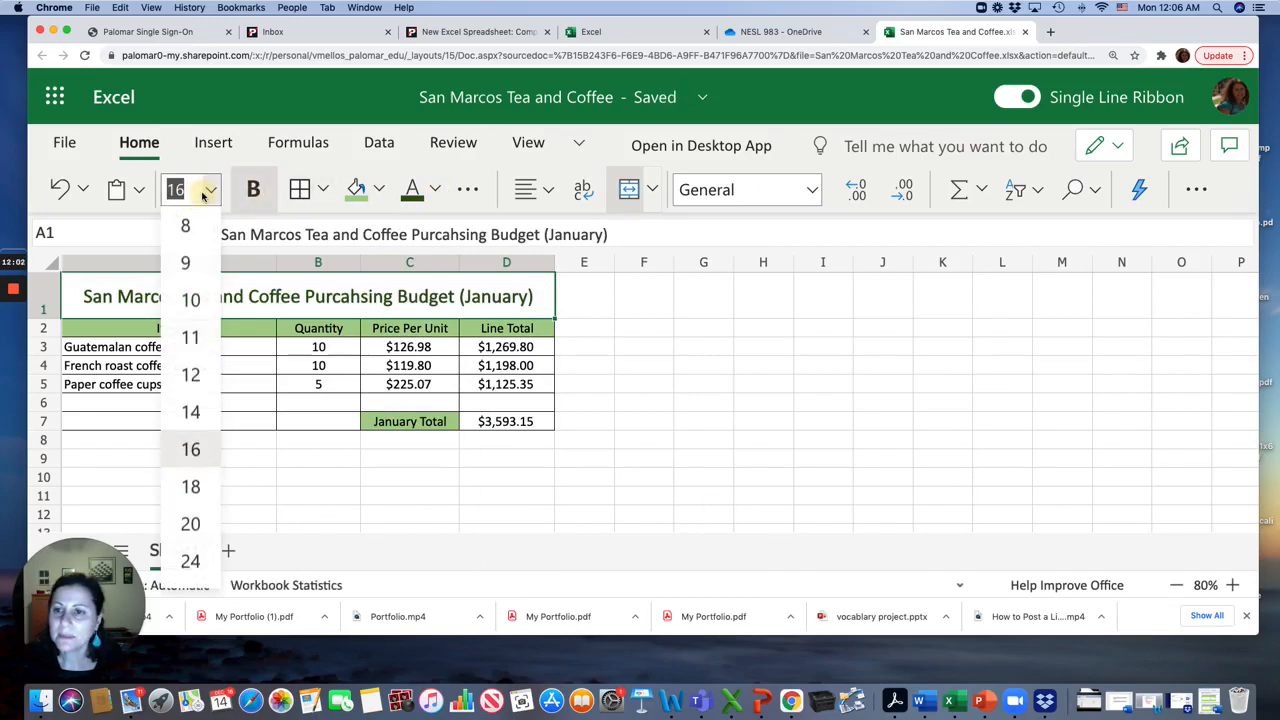
click(189, 485)
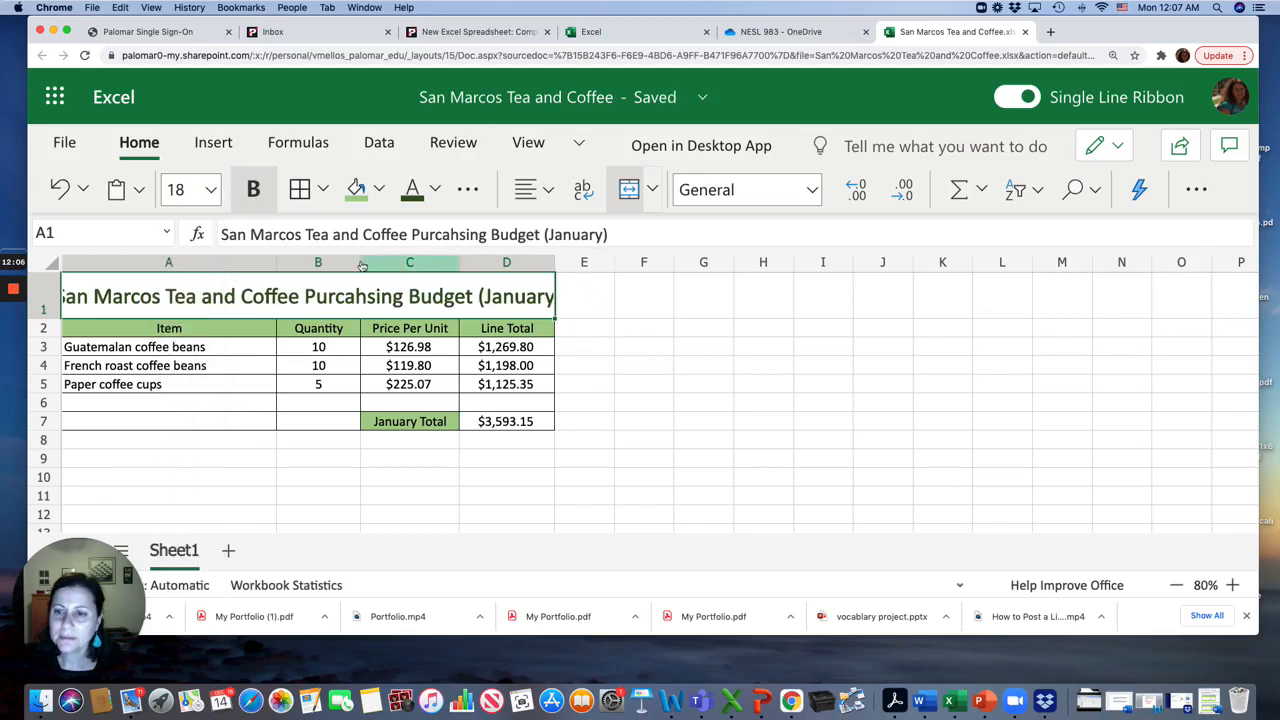
drag(554, 262, 602, 264)
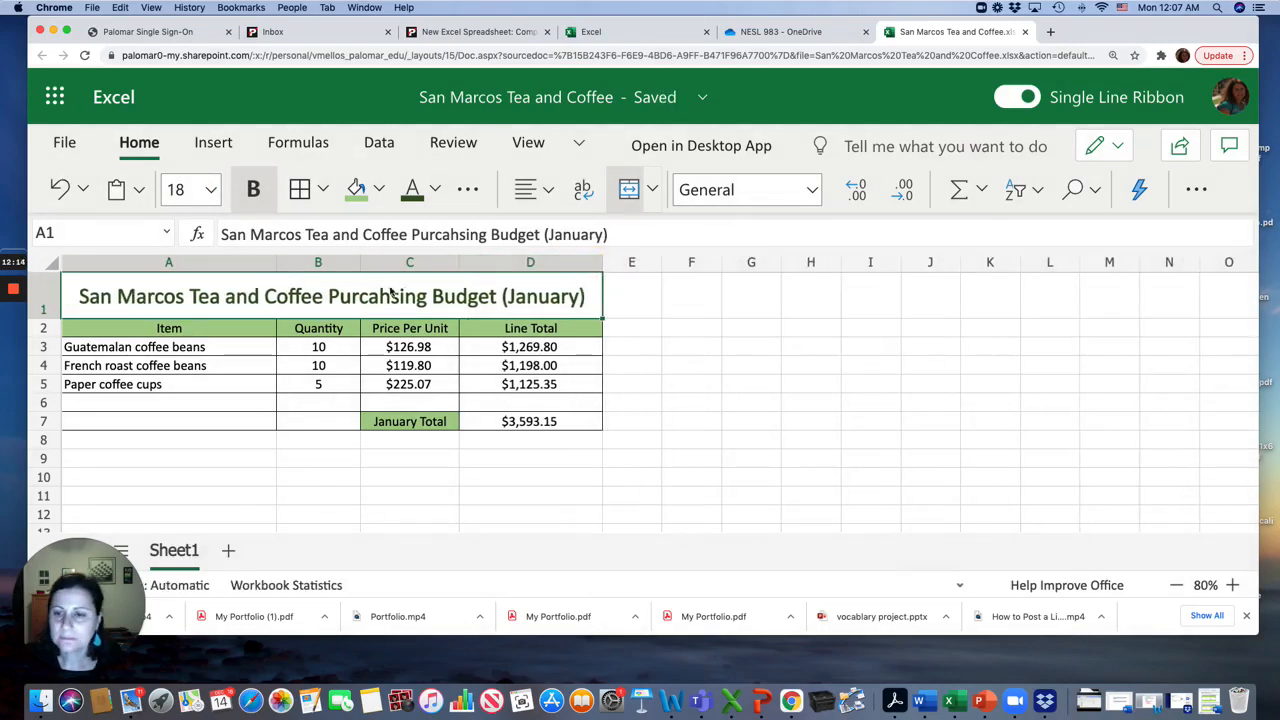
mouse_move(276, 263)
mouse_down()
mouse_move(283, 252)
mouse_move(287, 268)
mouse_up()
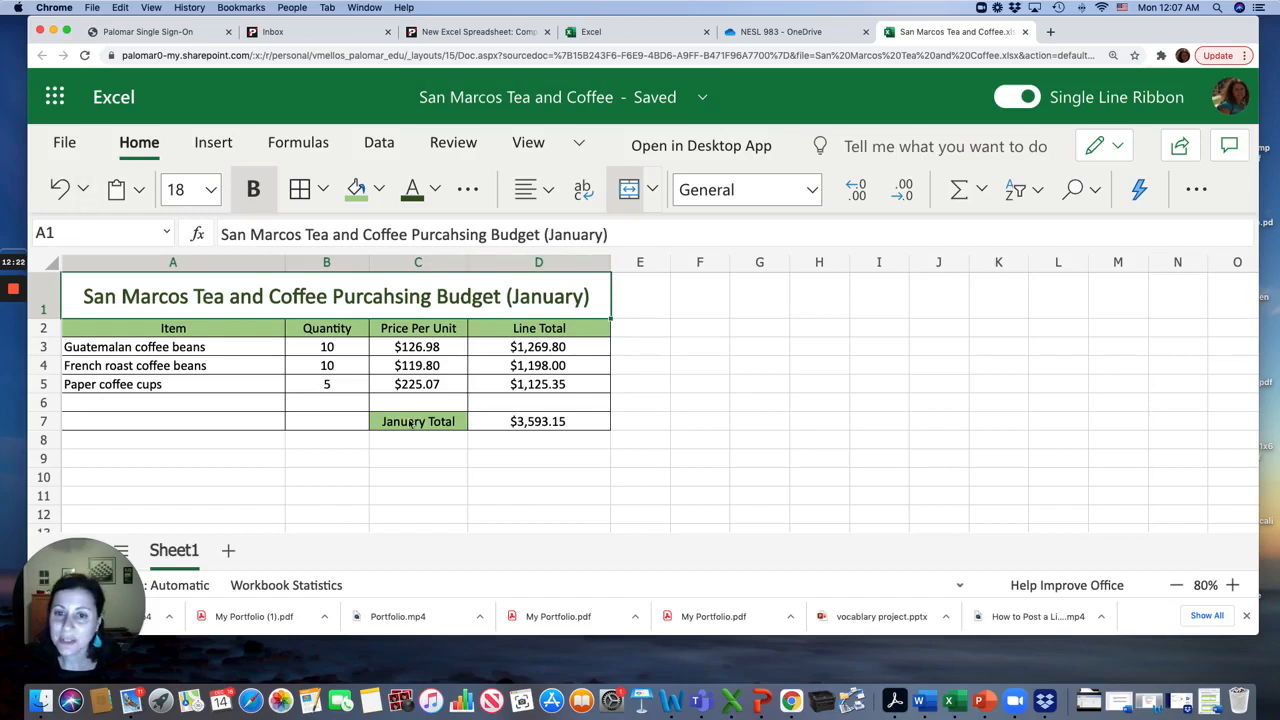
Rename Sheet1 as January
double_click(188, 549)
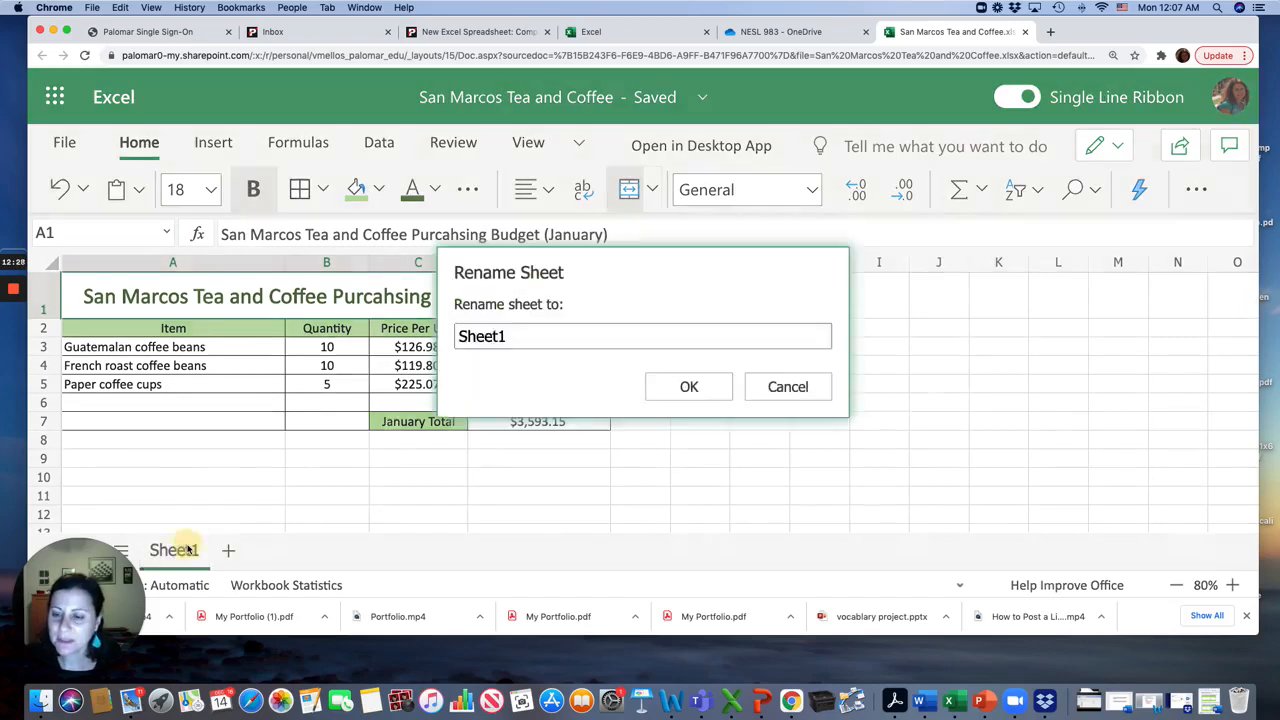
text(Janu)
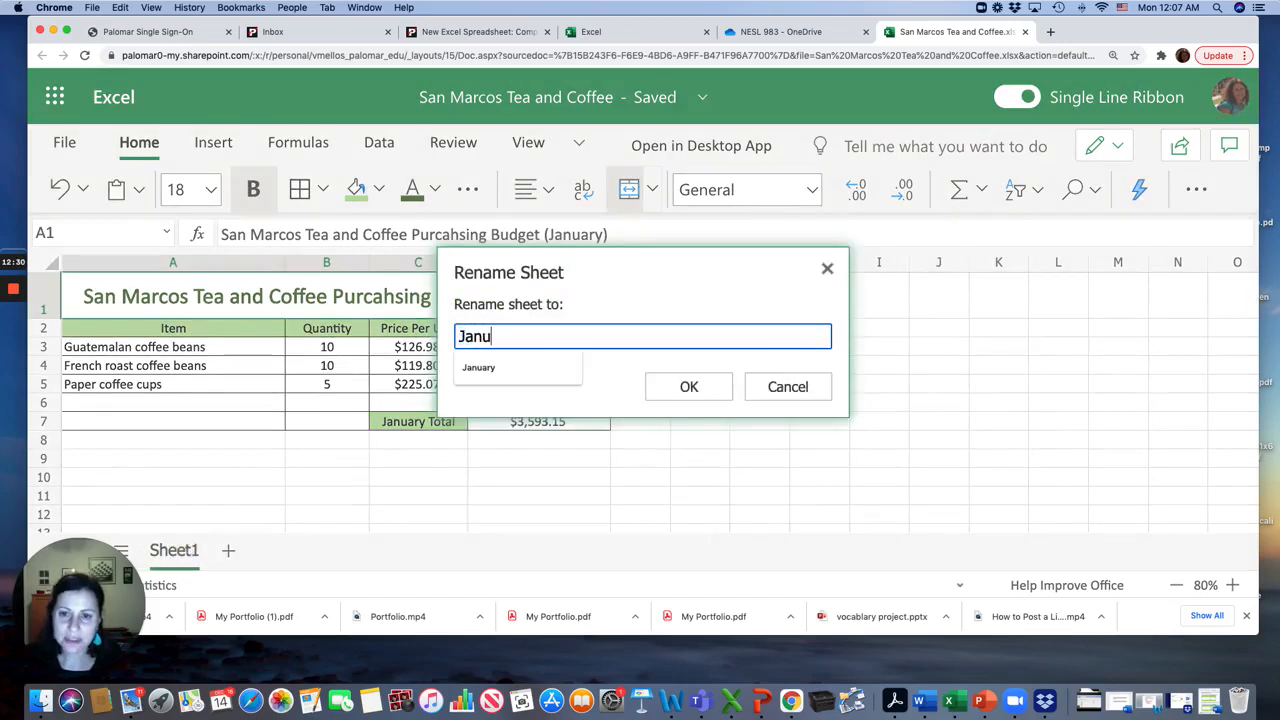
text(ary)
click(688, 388)
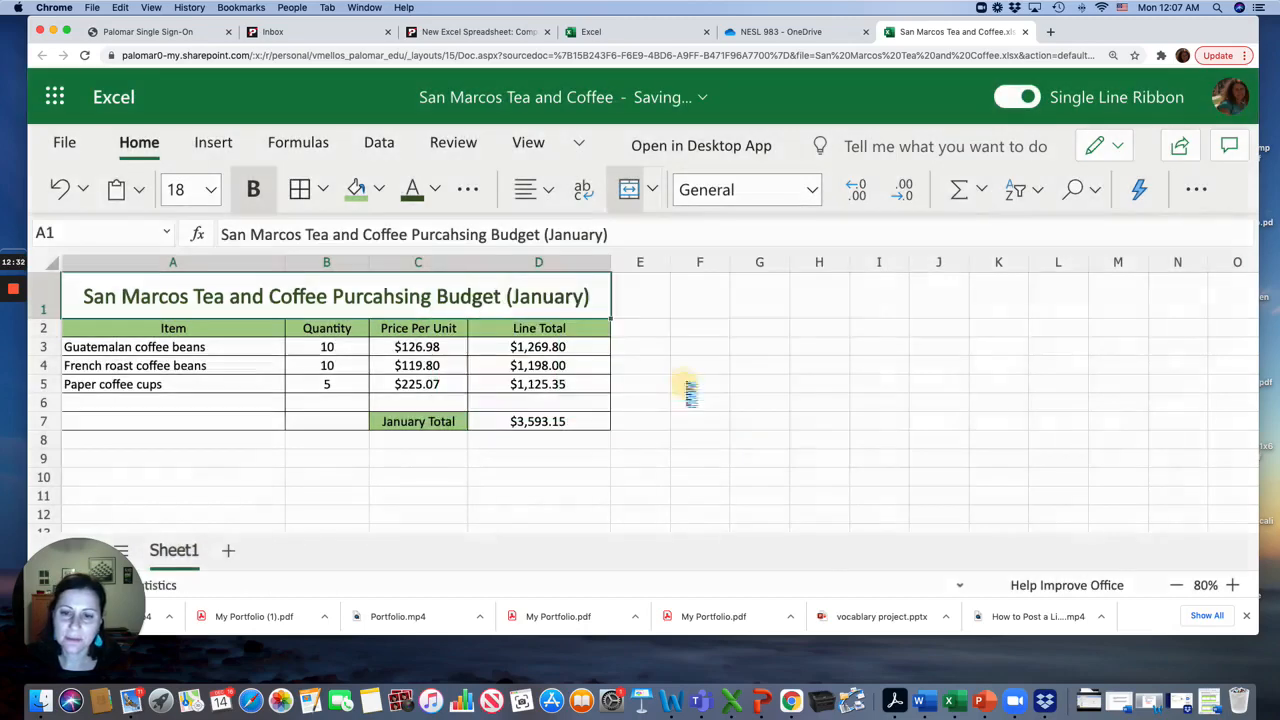
Duplicate the January sheet and rename the sheet tab named January as February
right_click(187, 562)
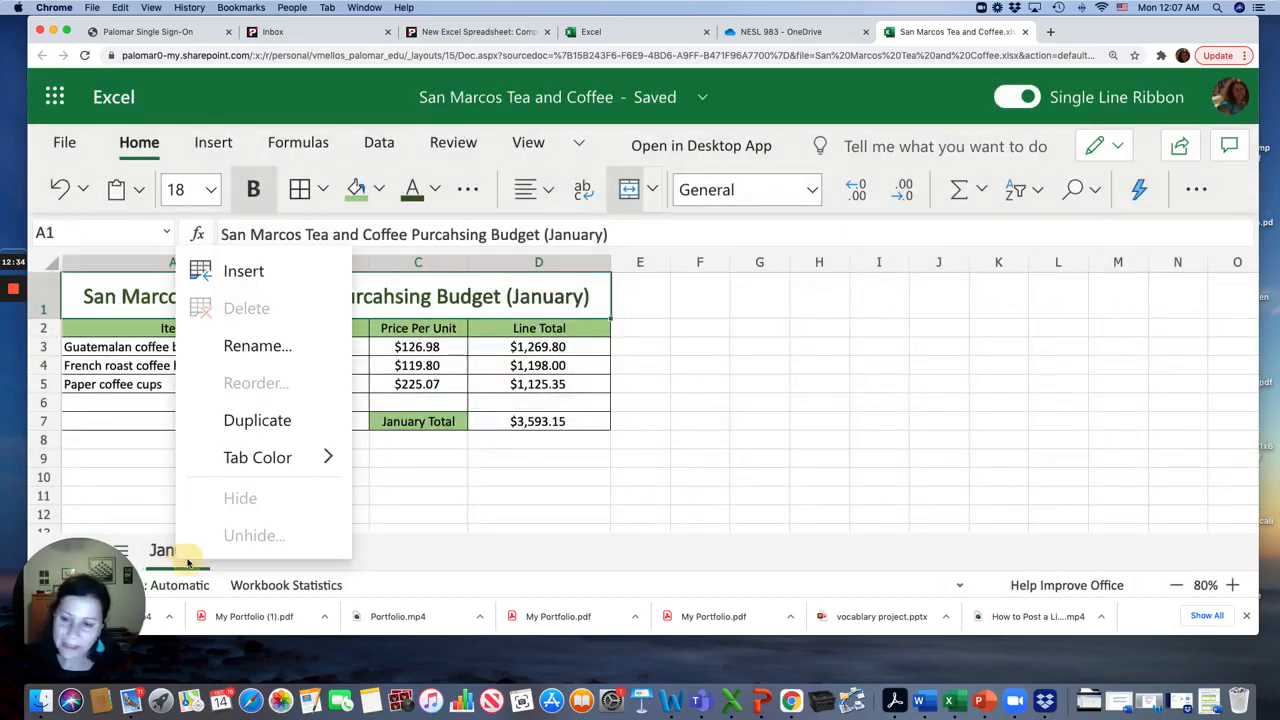
click(241, 421)
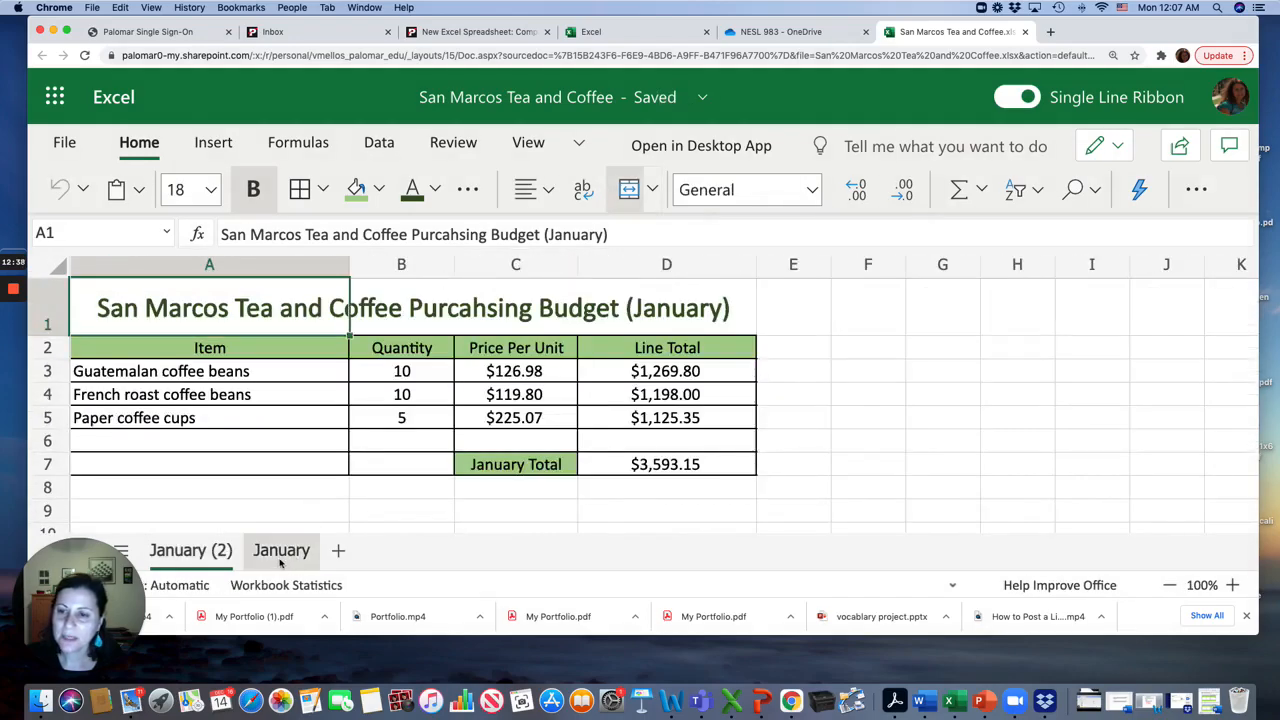
click(266, 551)
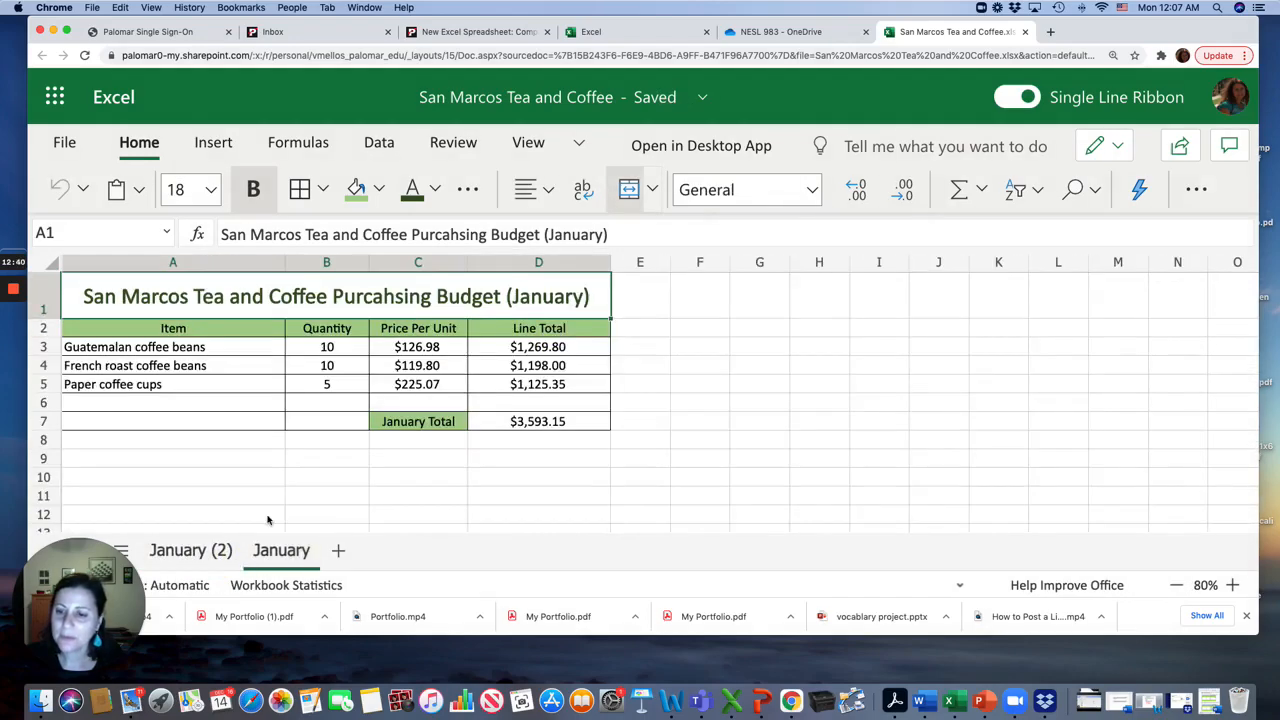
double_click(277, 556)
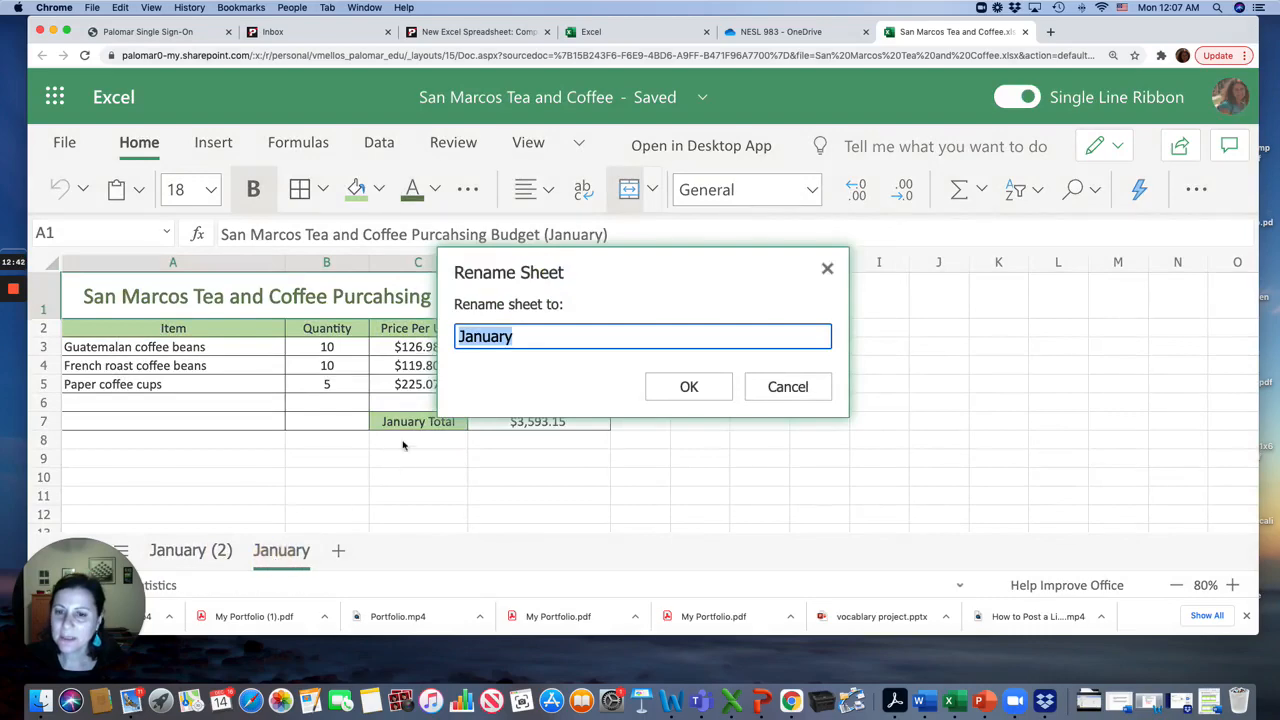
text(February)
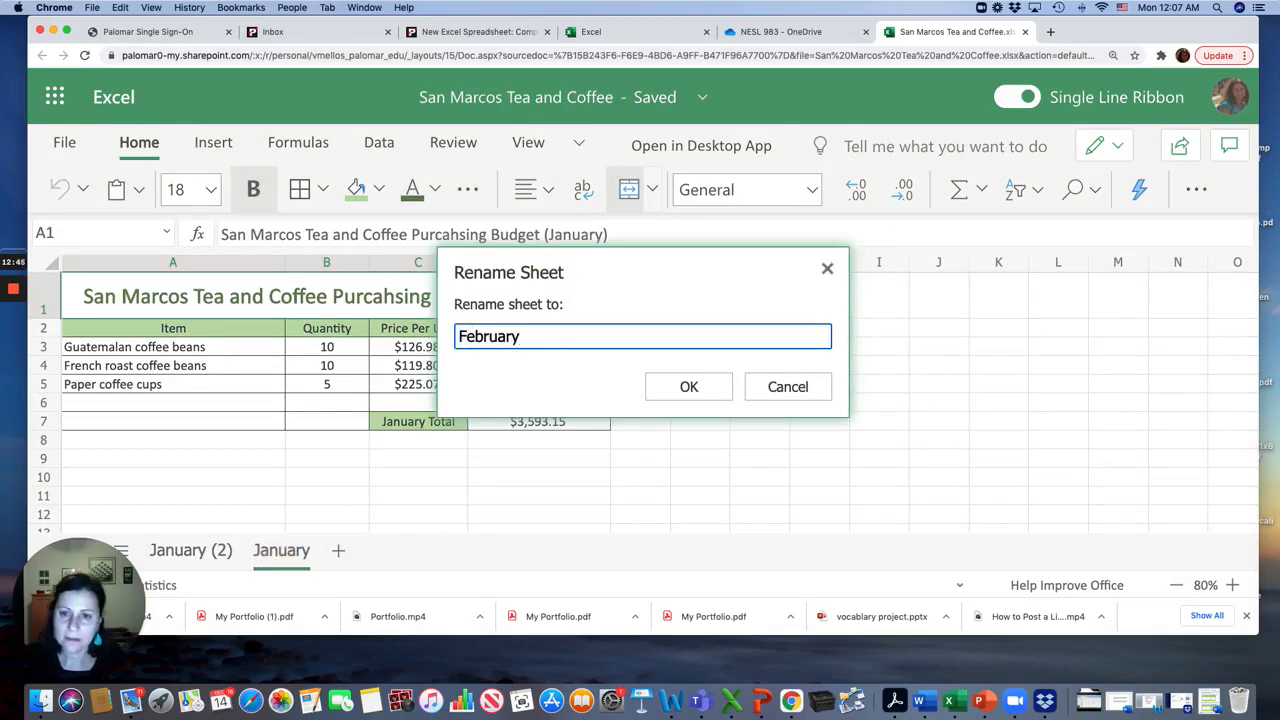
key(Return)
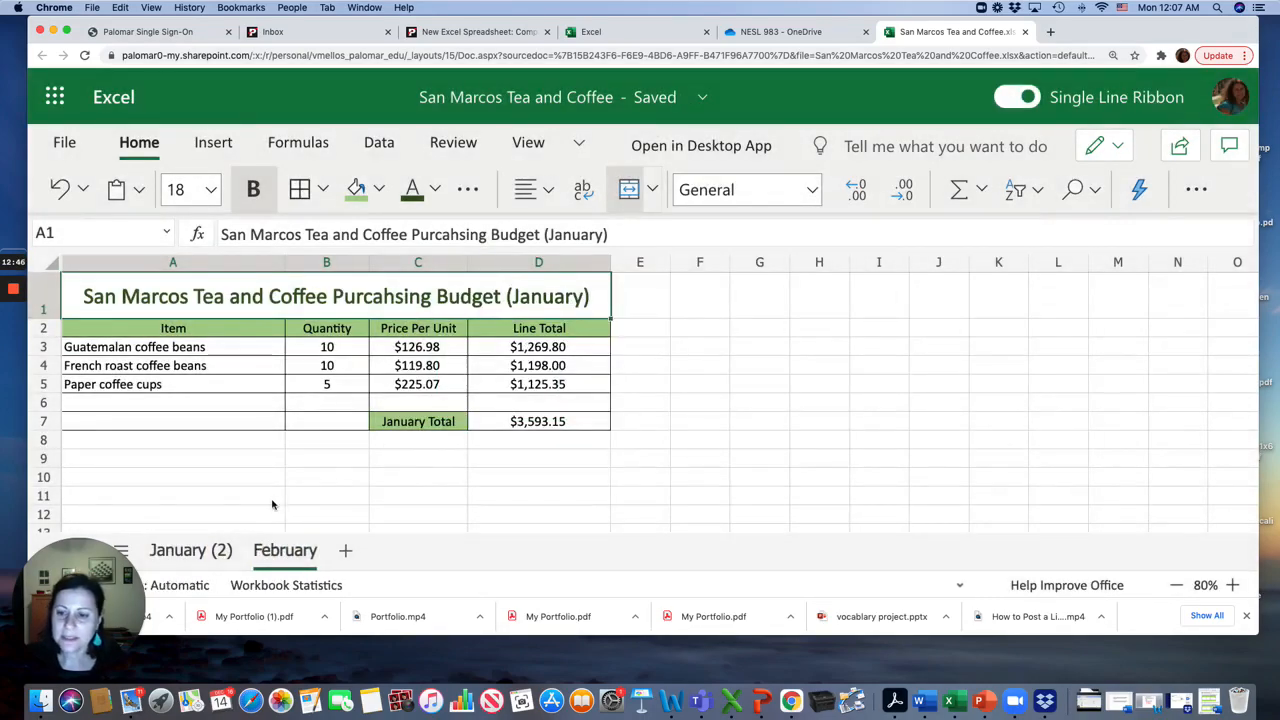
Rename the January (2) sheet as January by removing the (2)
click(238, 548)
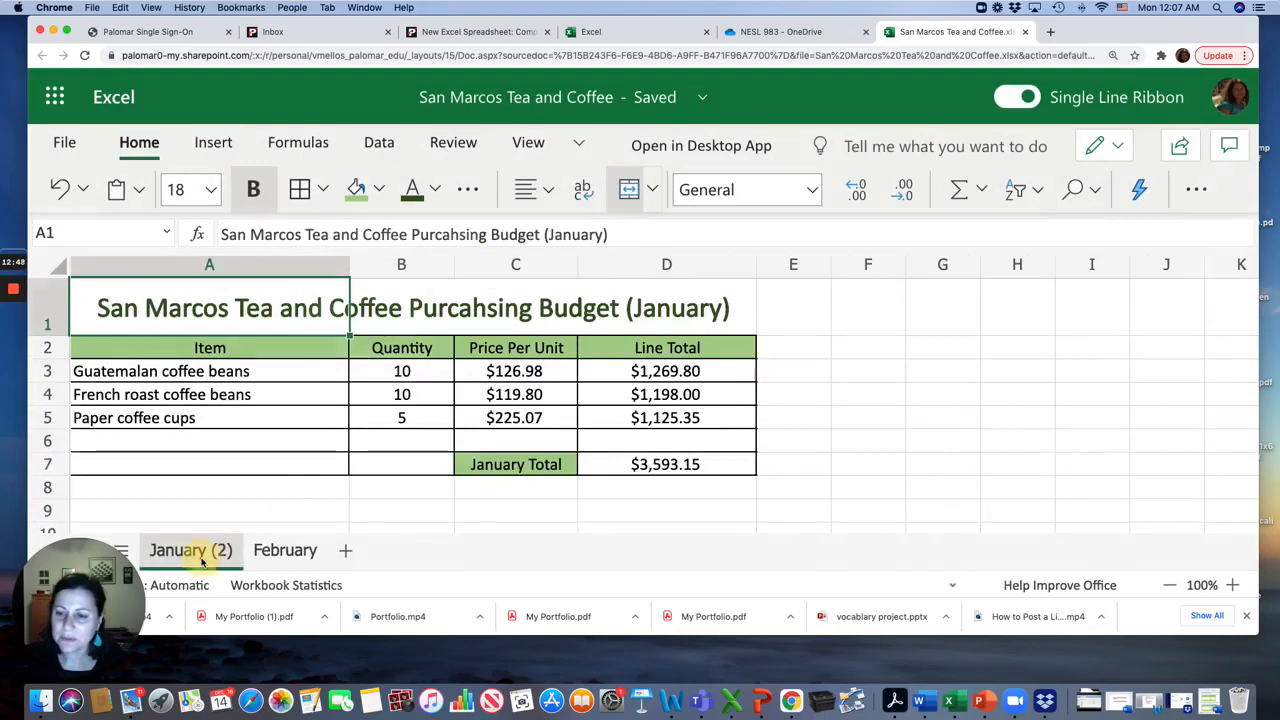
double_click(225, 551)
click(556, 337)
key(BackSpace)
key(BackSpace)
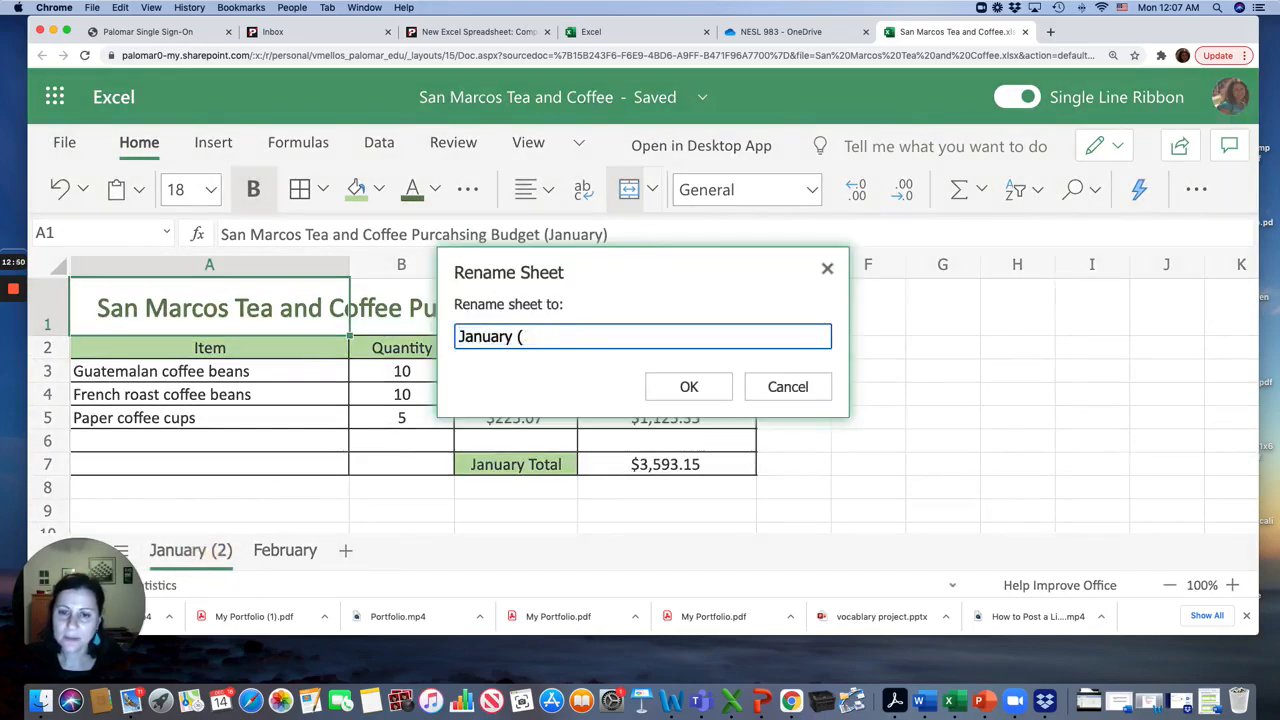
click(712, 389)
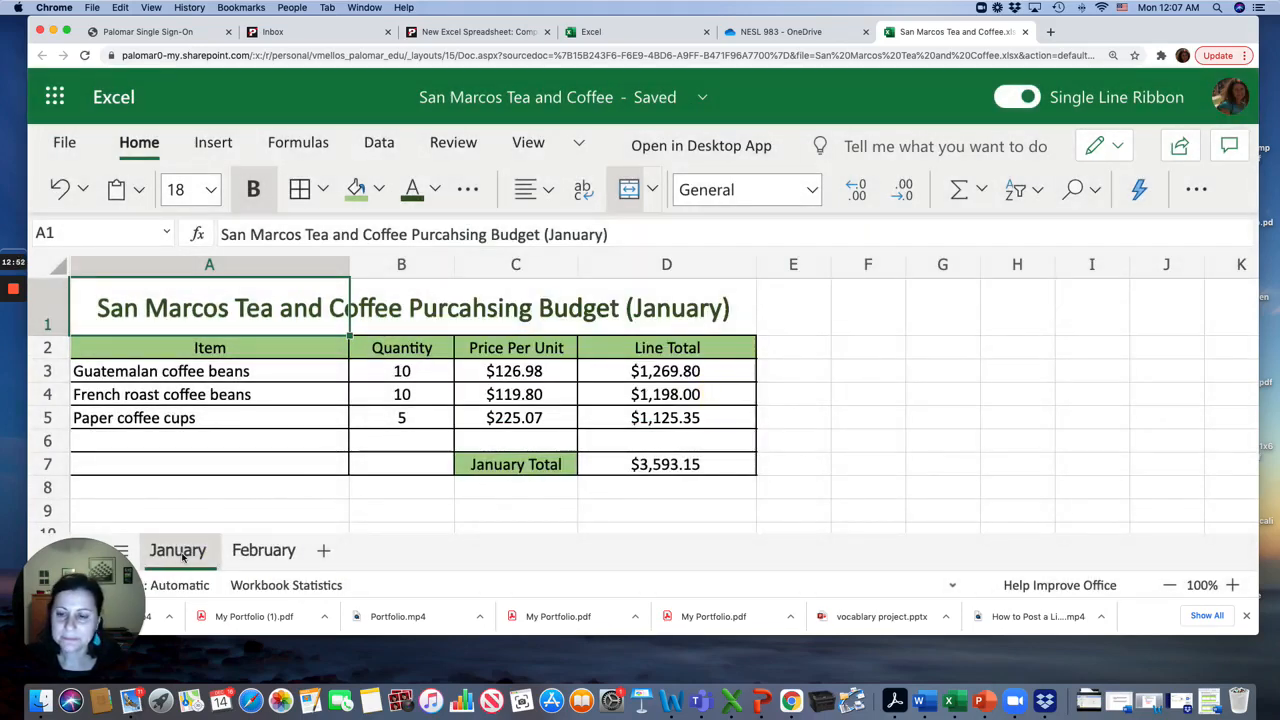
On the February sheet, change the title's month in A1 from January to February
click(264, 550)
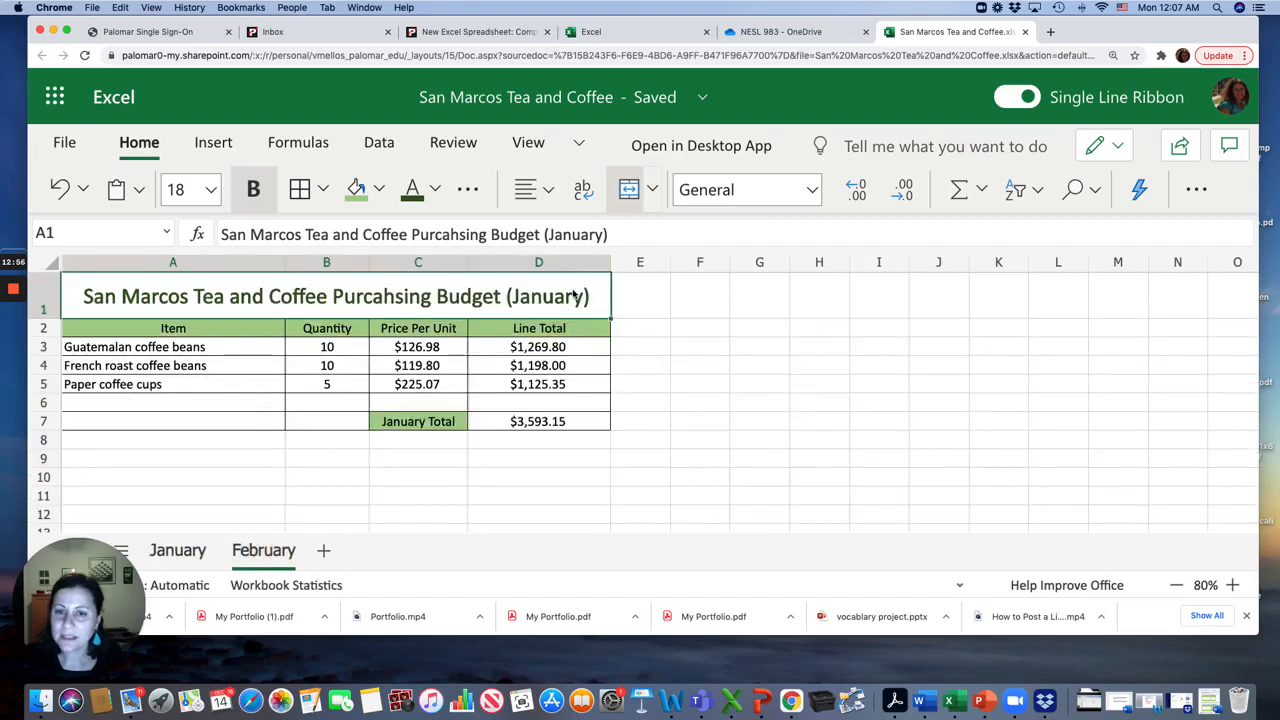
click(559, 234)
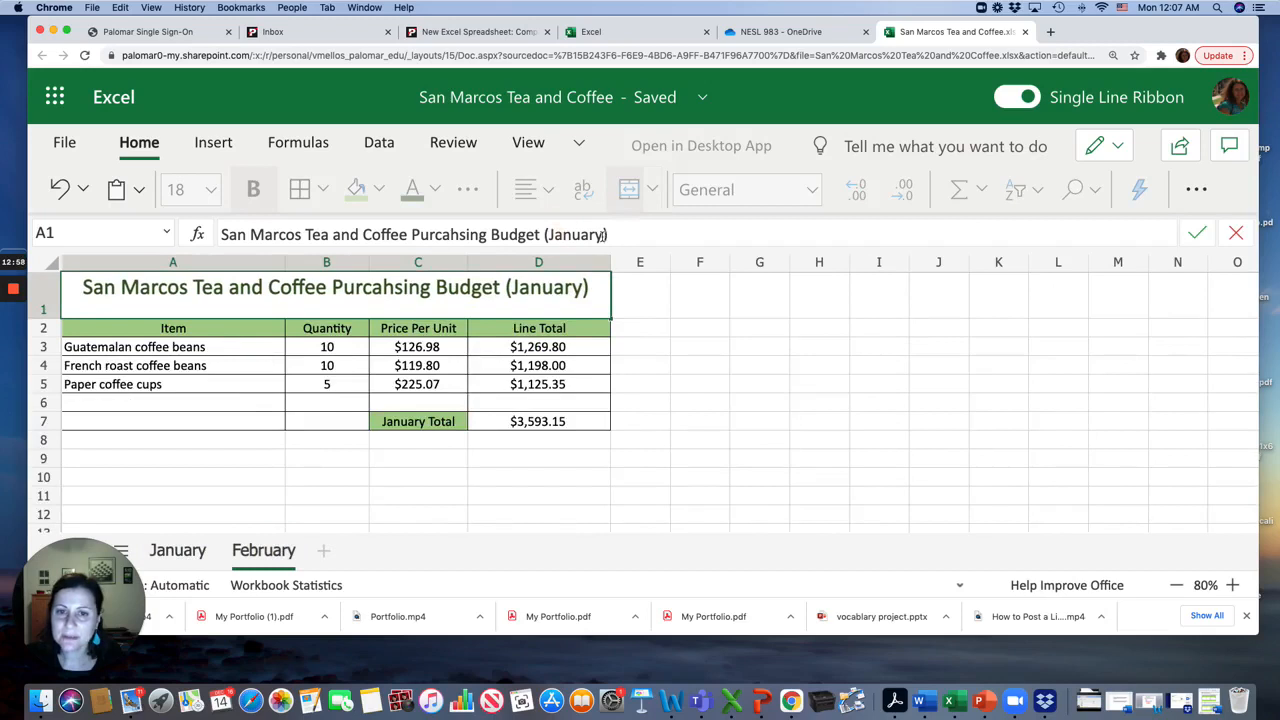
key(BackSpace)
key(BackSpace)
key(BackSpace)
key(BackSpace)
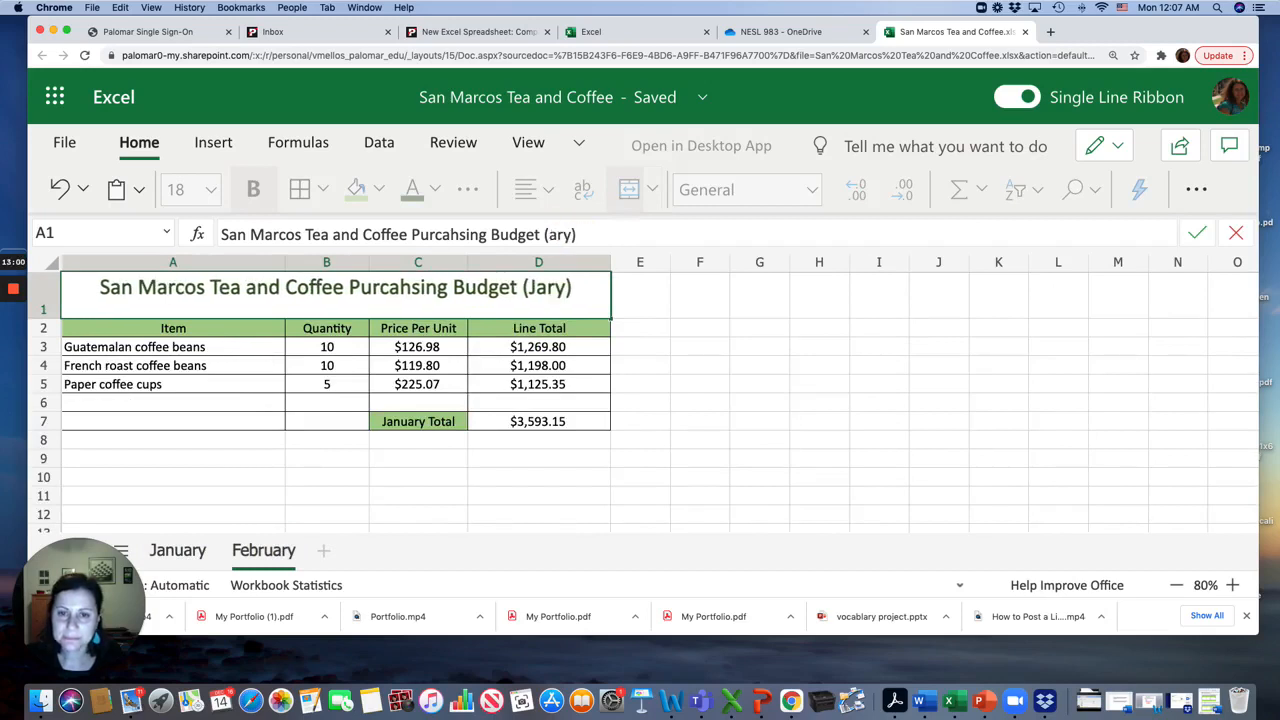
text(Febru)
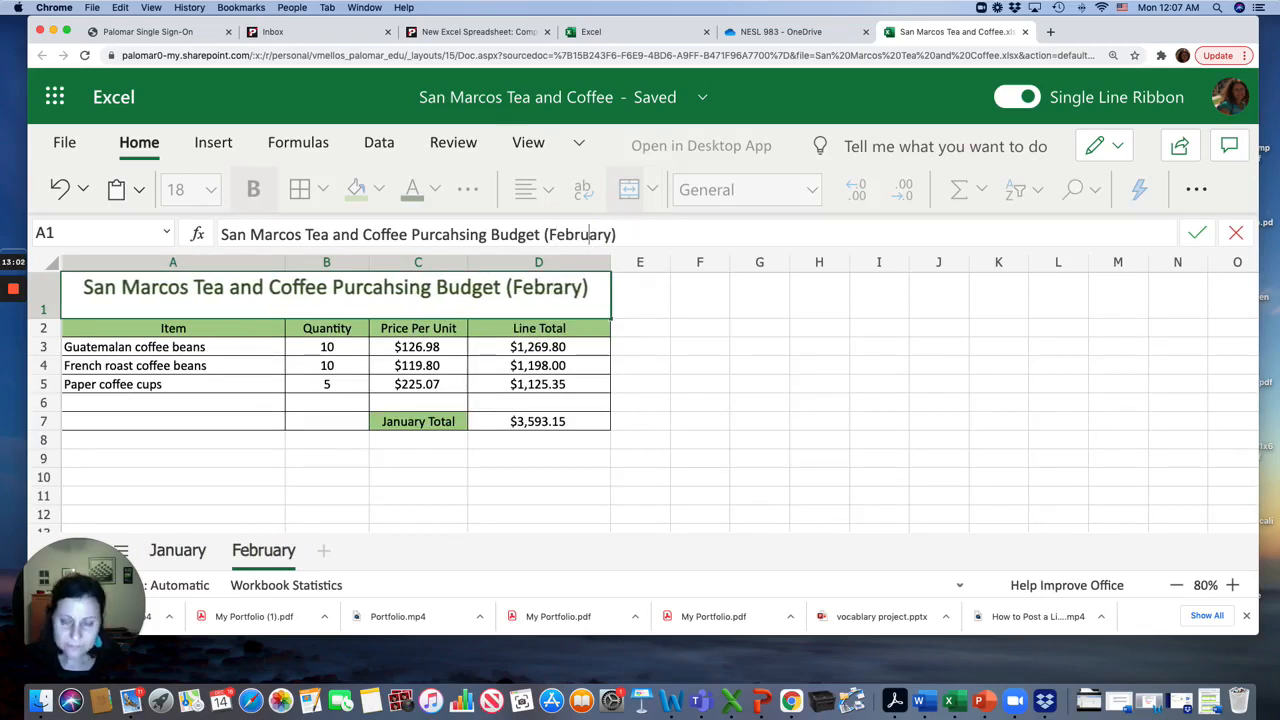
click(266, 380)
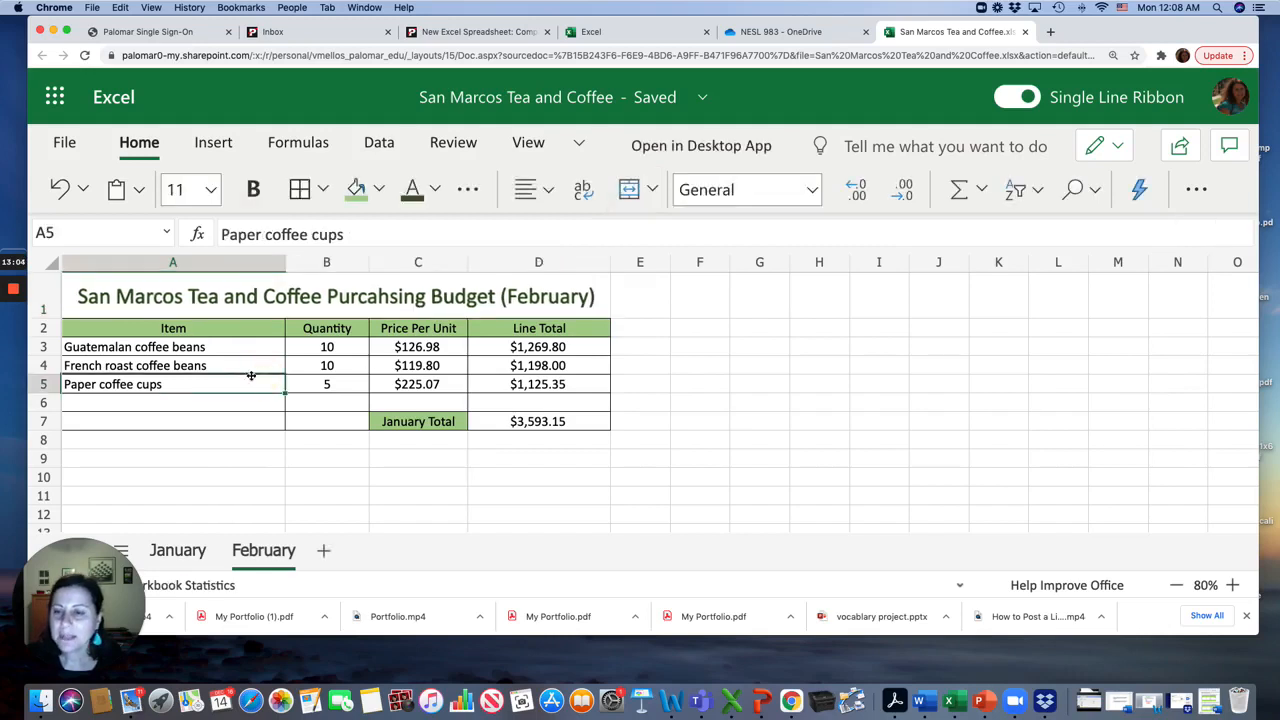
Set February quantities to 5 for Guatemalan coffee beans and 7 for French roast coffee beans
click(329, 350)
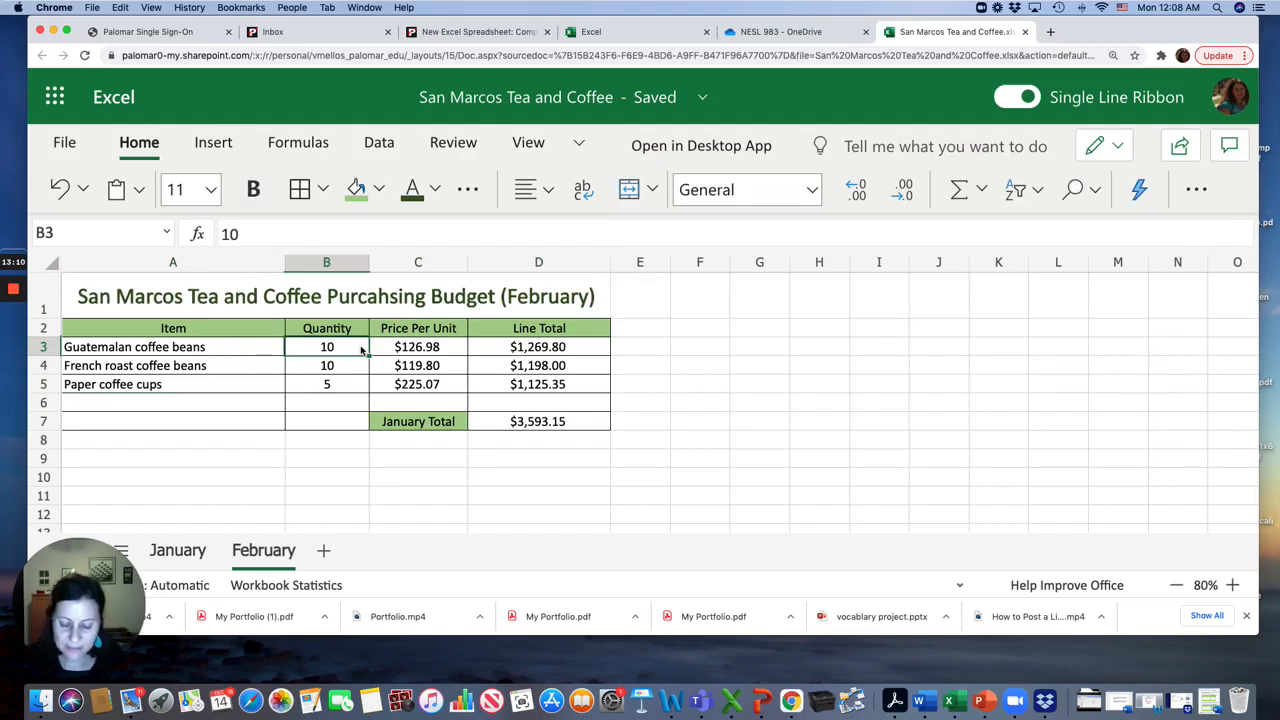
text(5)
key(Return)
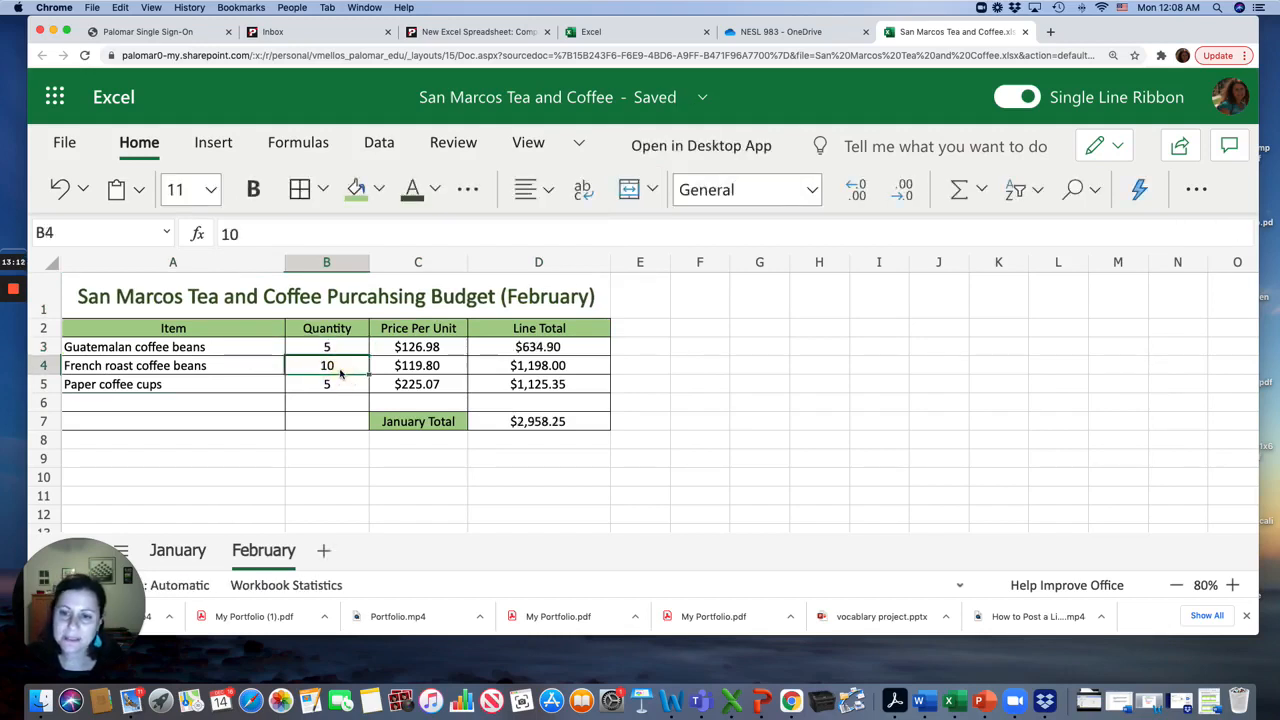
text(7)
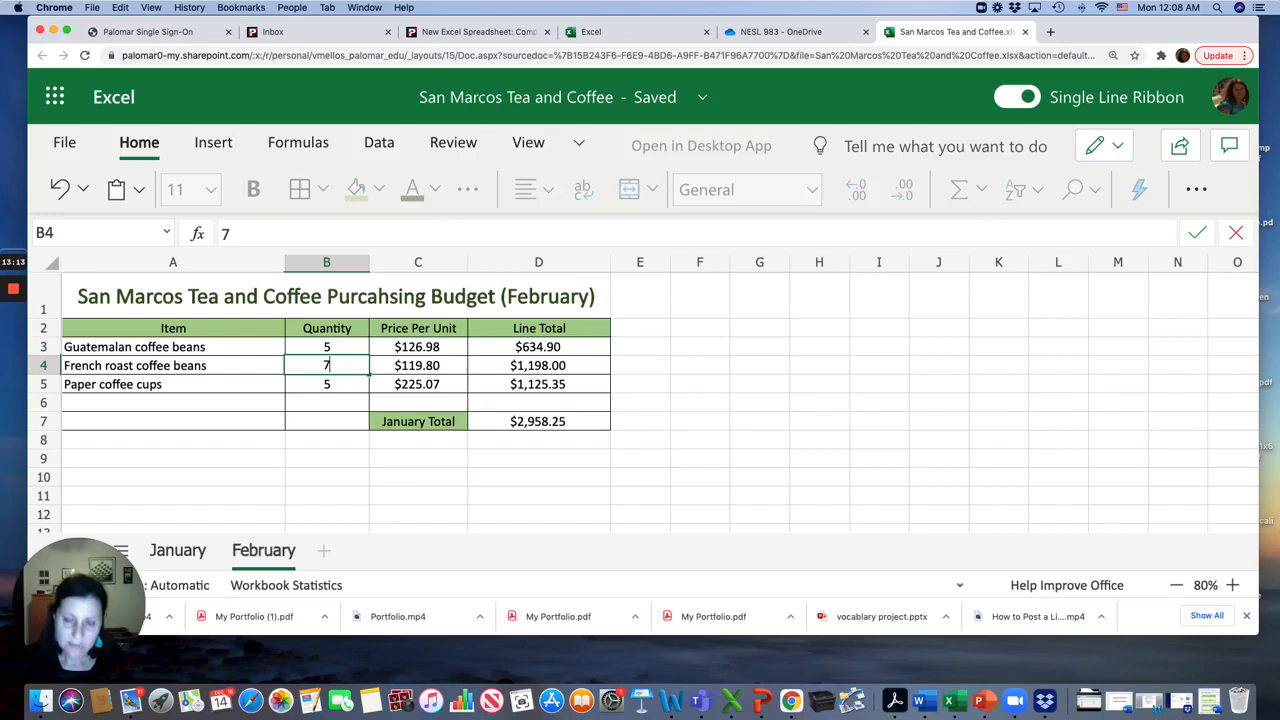
click(336, 389)
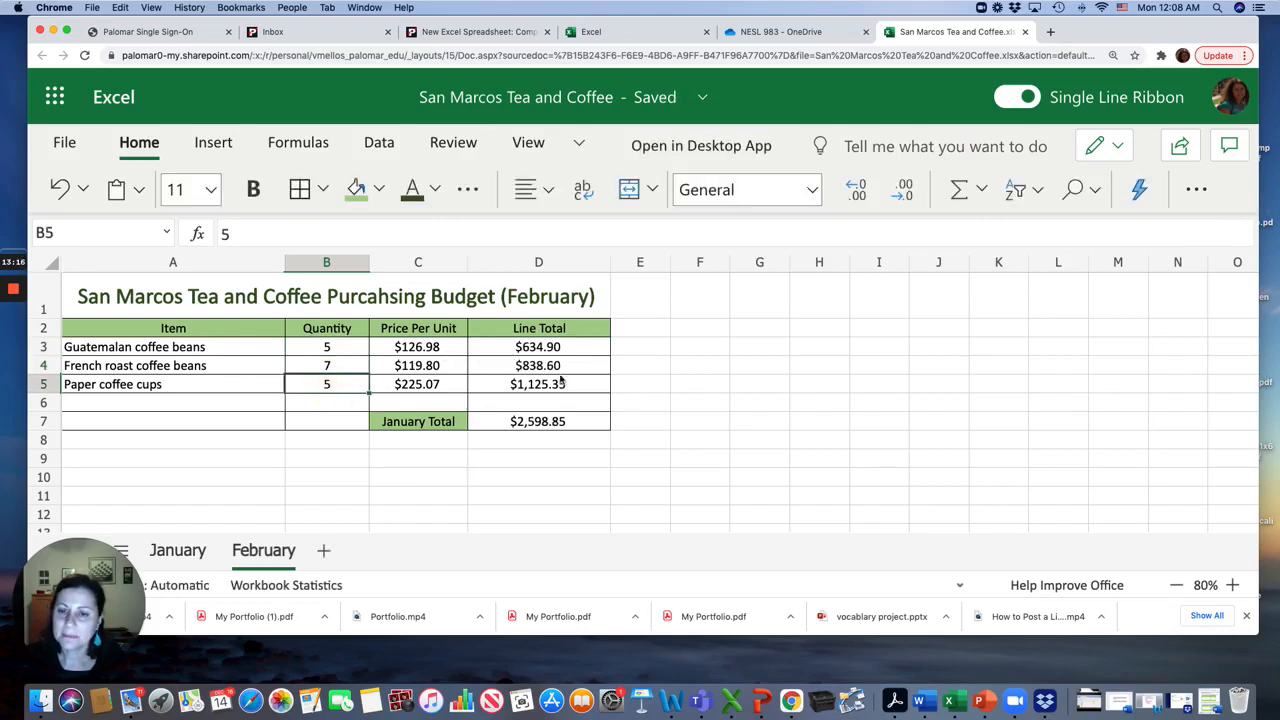
click(538, 405)
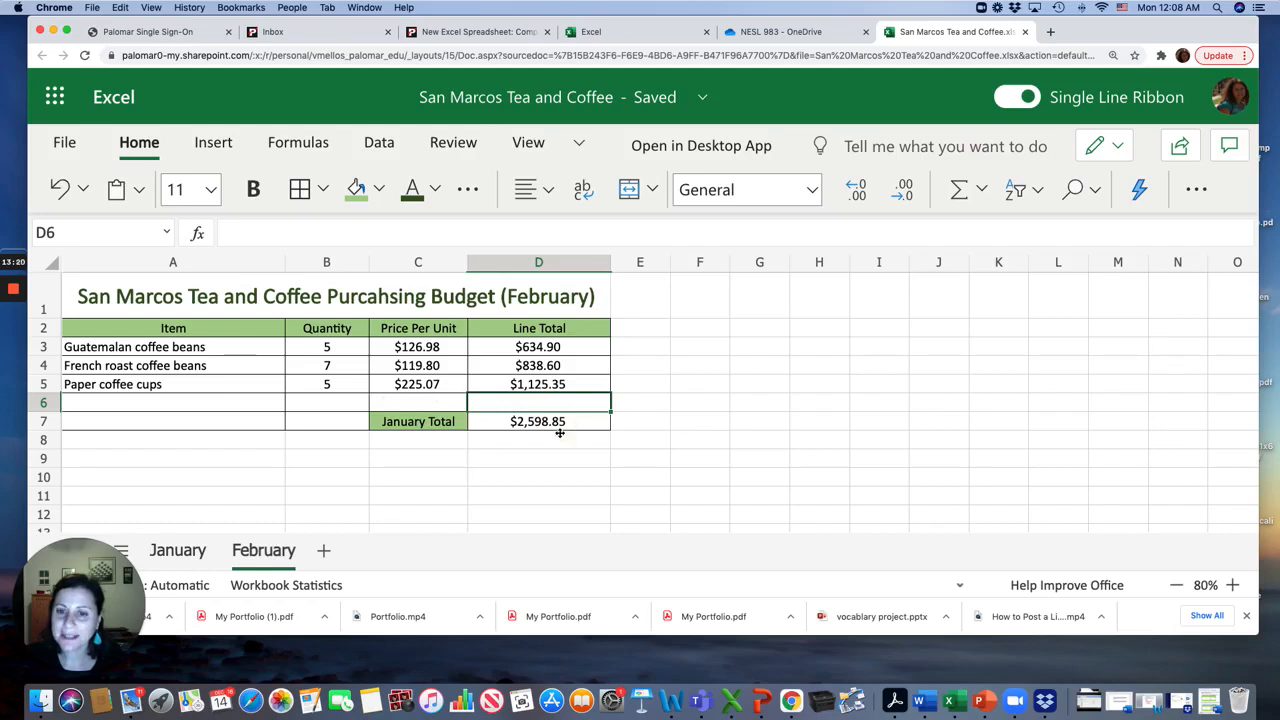
click(560, 434)
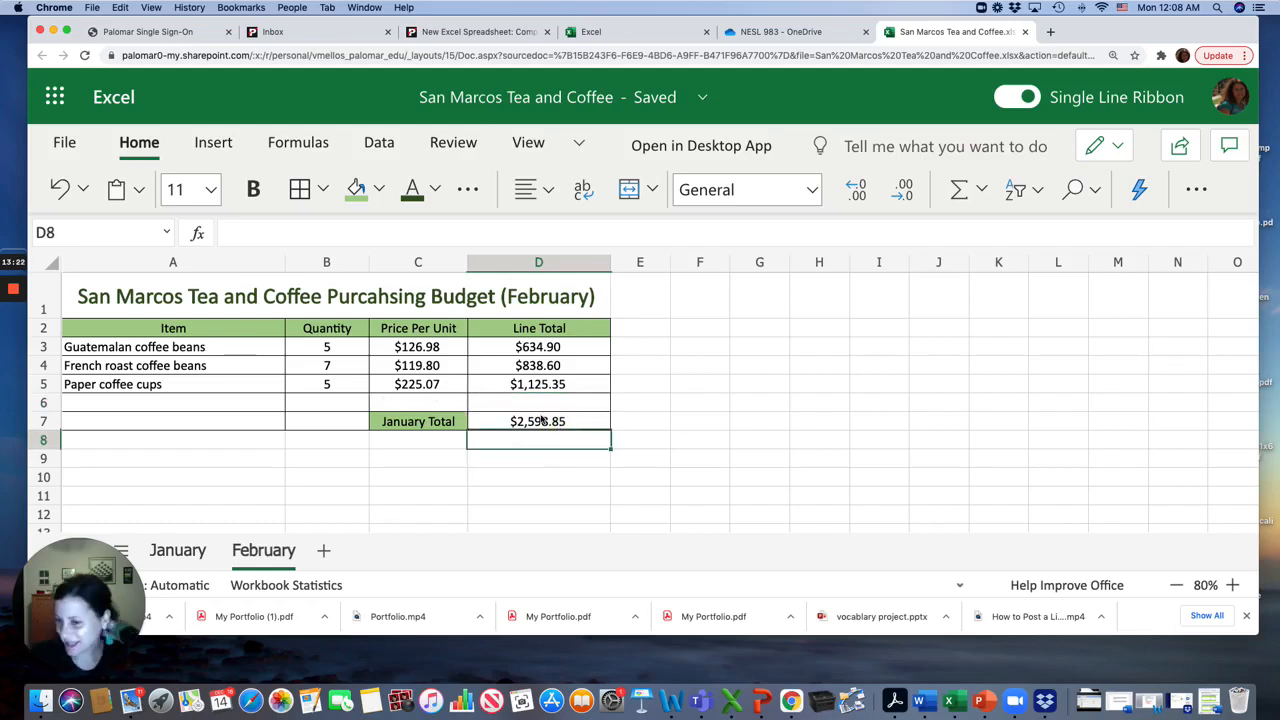
On the February sheet, relabel the total cell in C7 as February Total
click(418, 418)
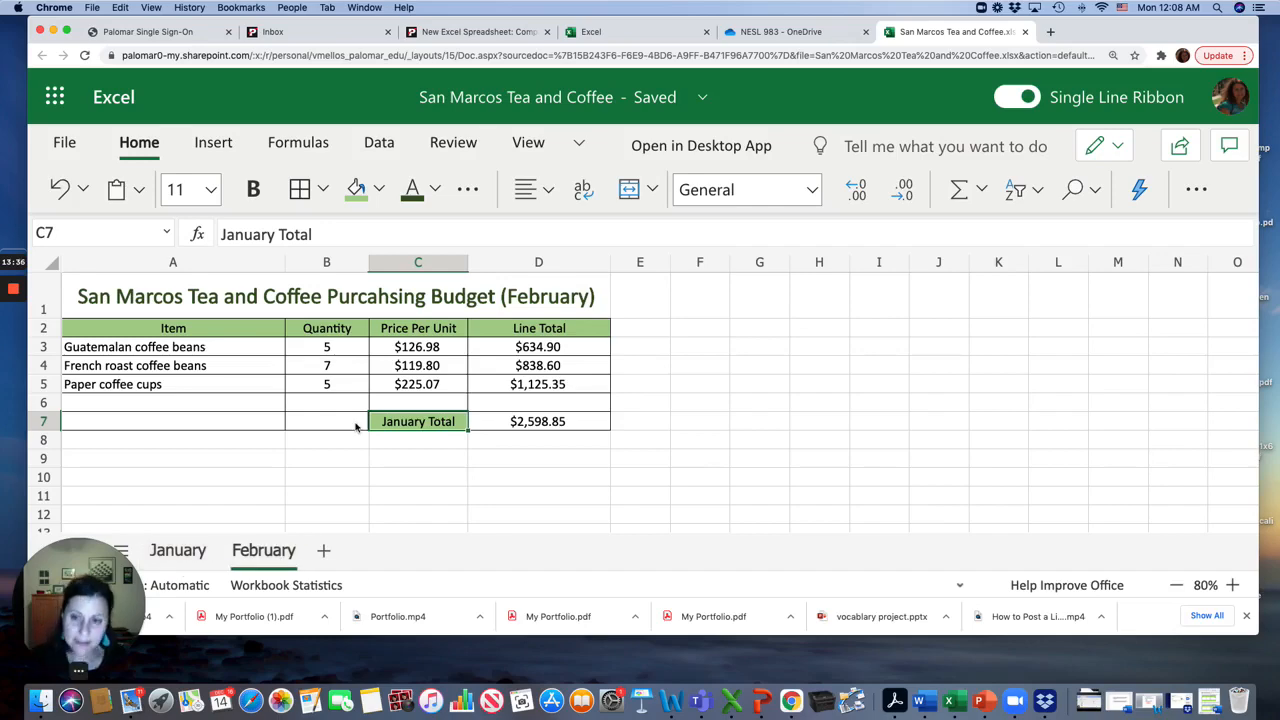
click(172, 553)
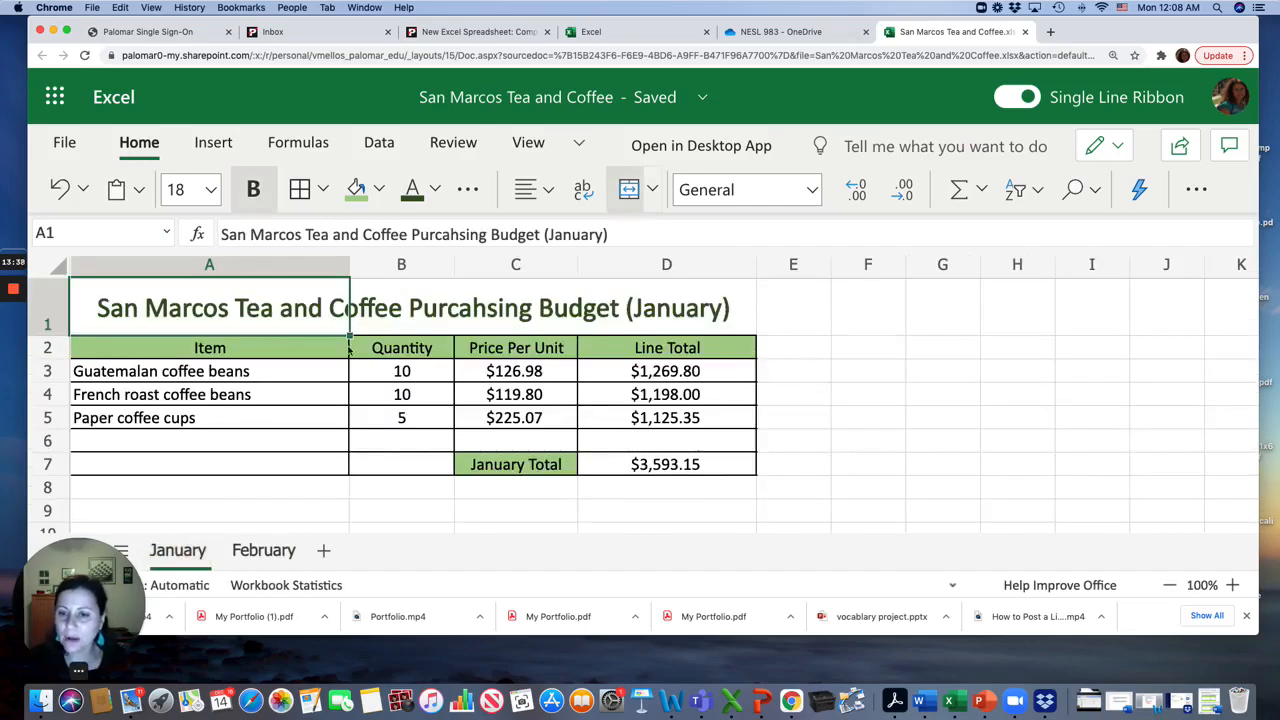
click(256, 558)
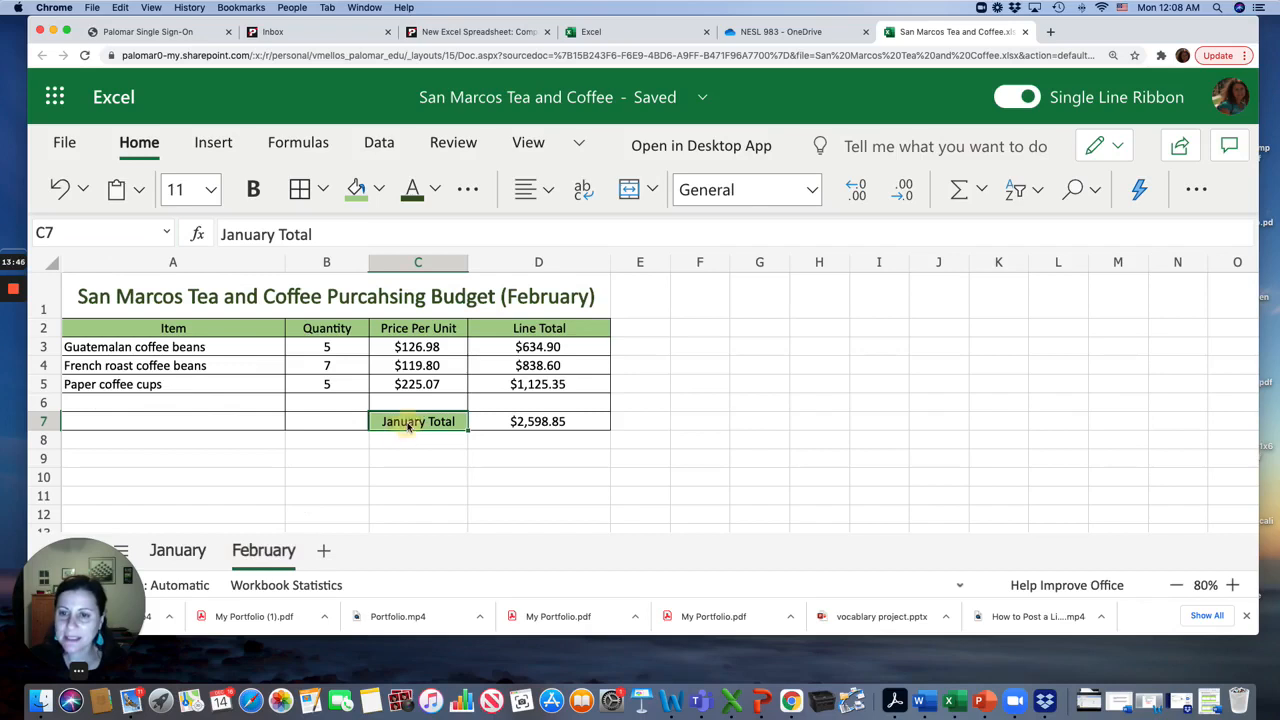
drag(244, 234, 222, 234)
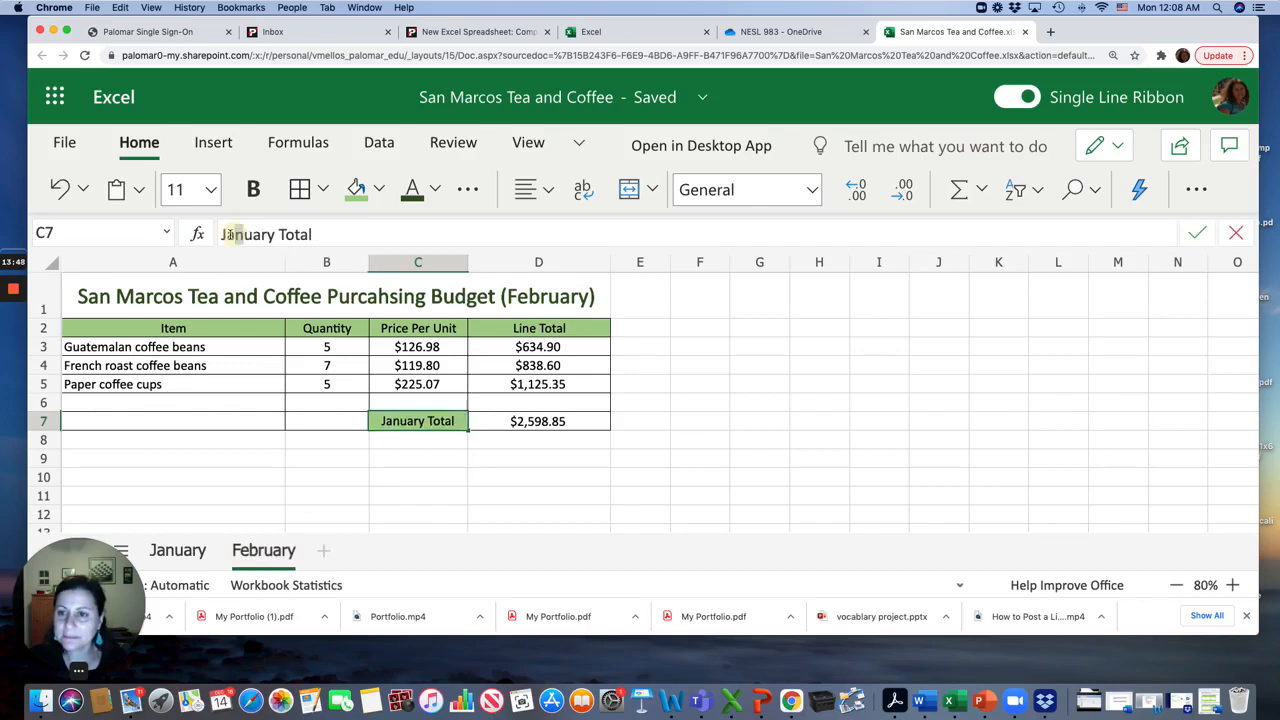
text(Febr)
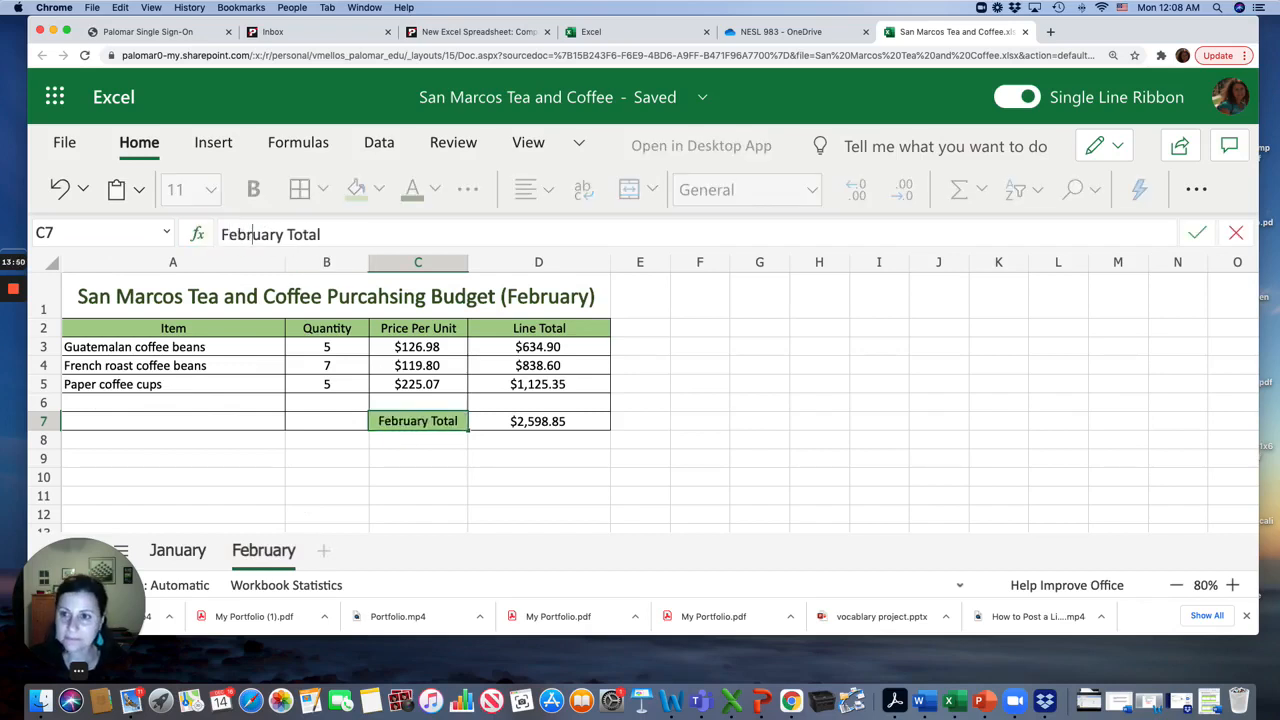
click(560, 494)
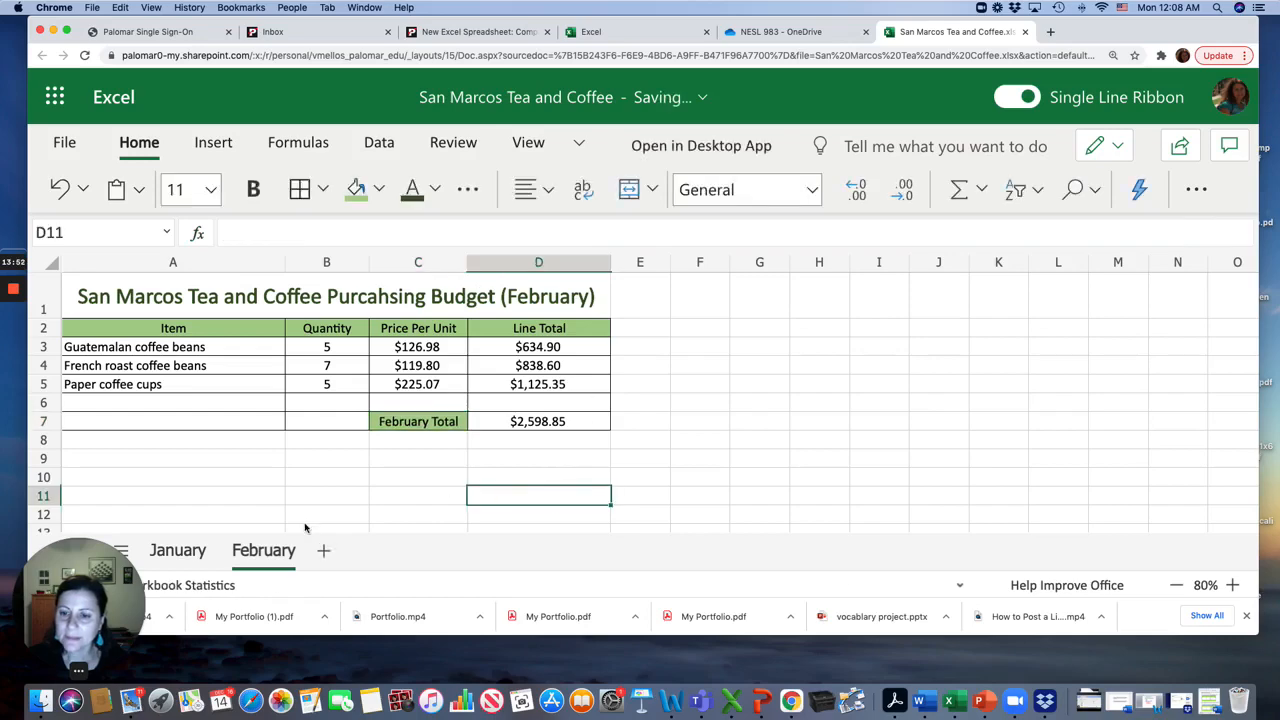
Compare the January and February sheets, then zoom the February sheet to 100%
click(170, 555)
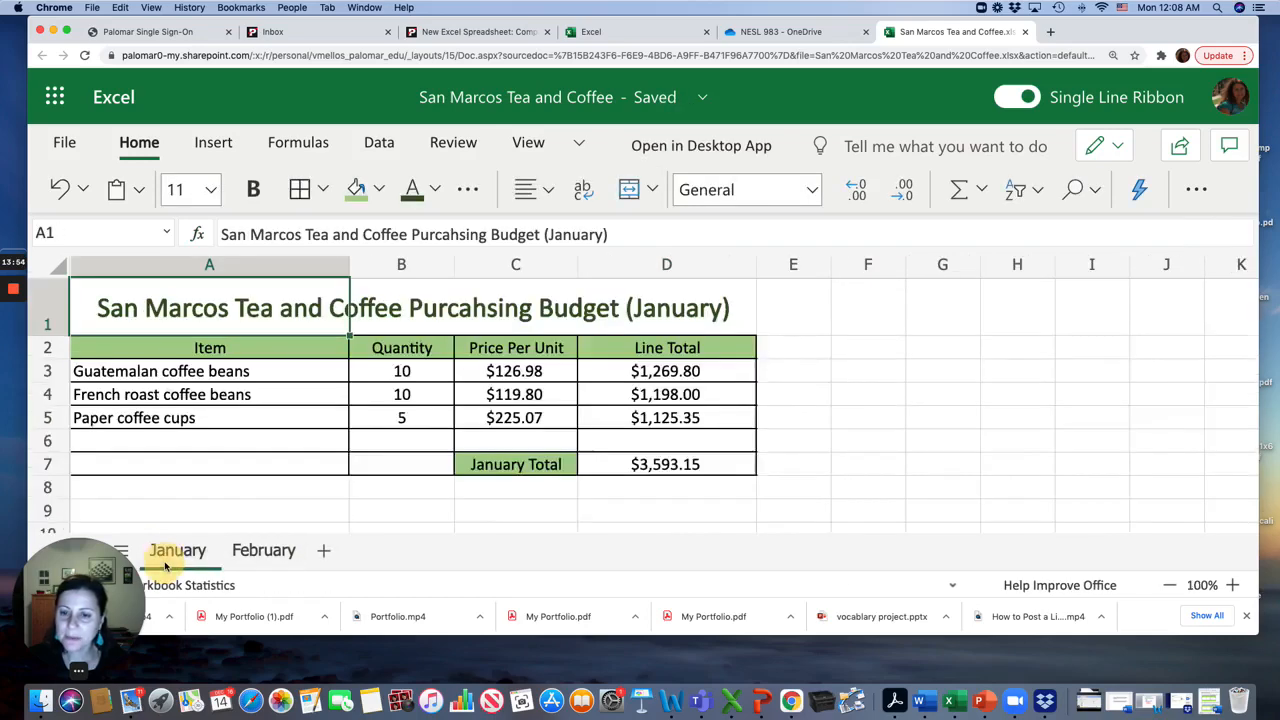
click(259, 555)
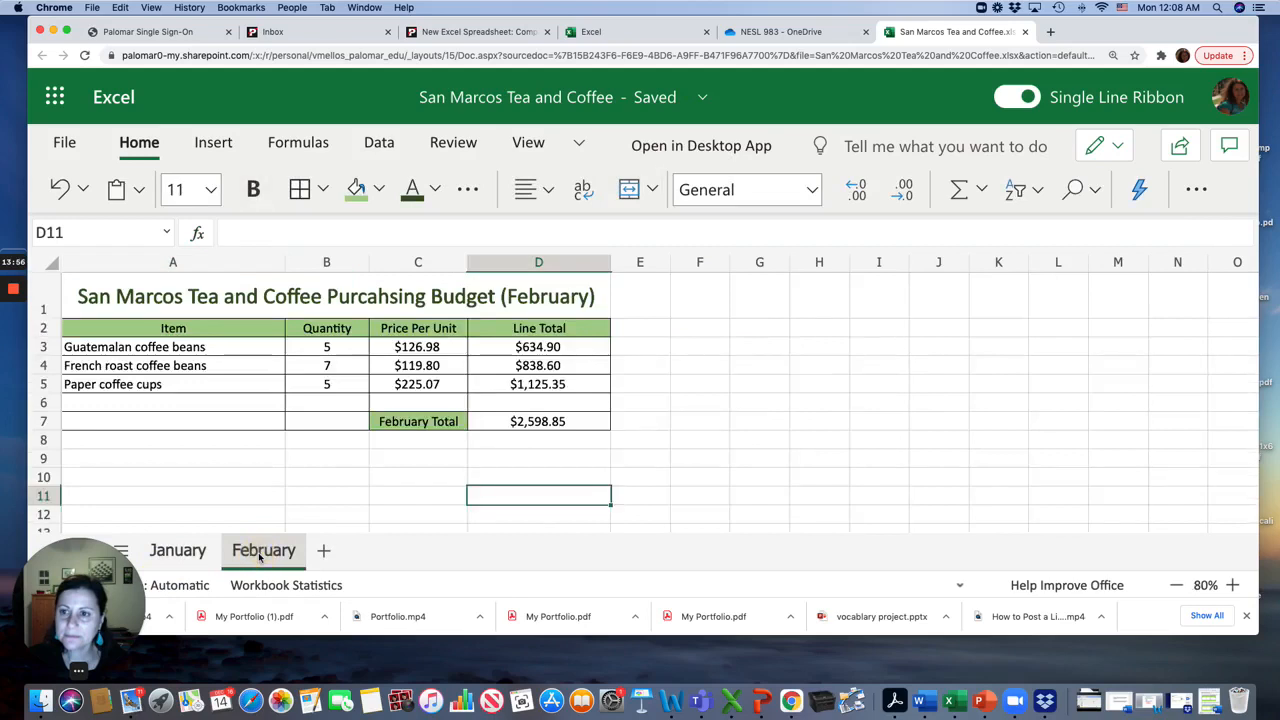
click(480, 423)
click(141, 307)
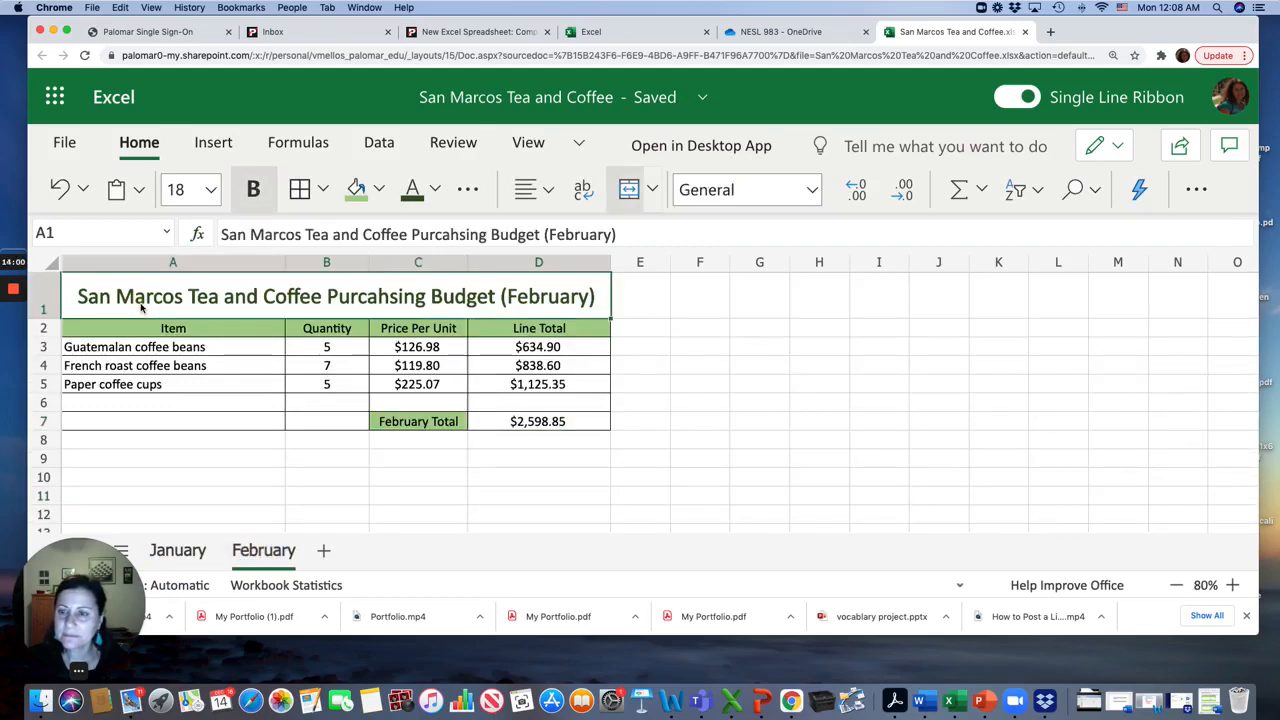
click(186, 553)
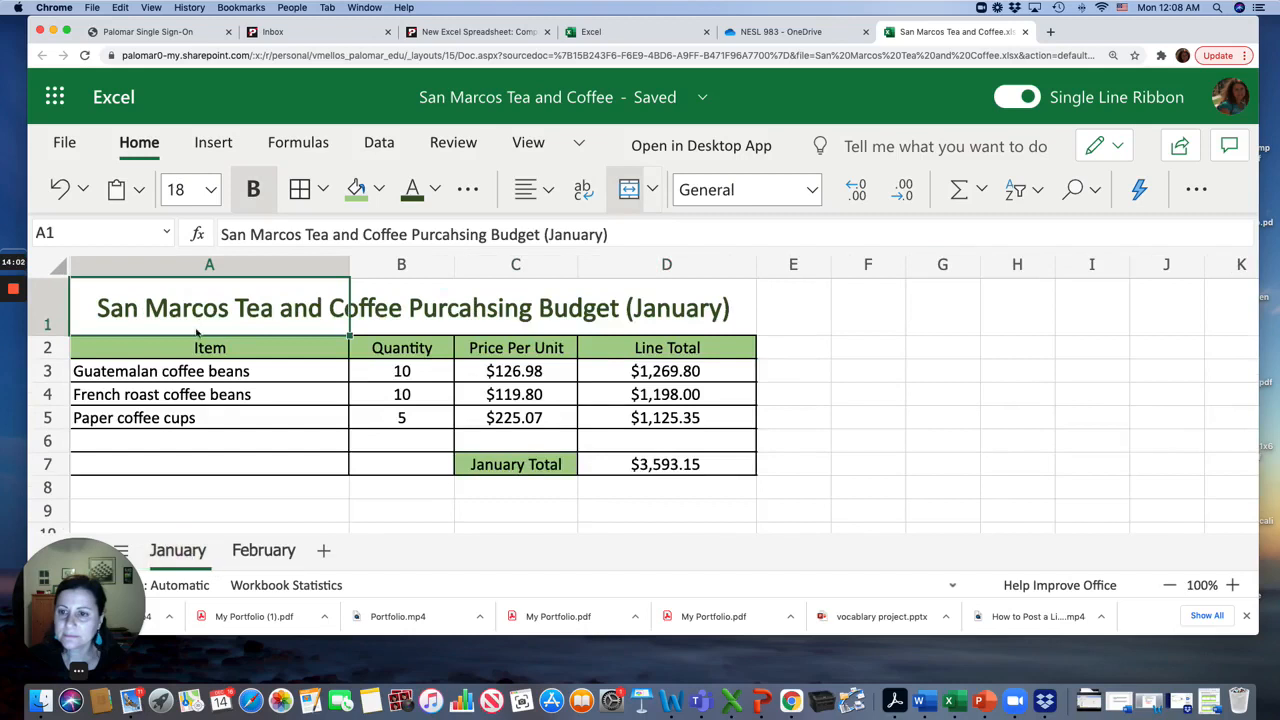
click(186, 371)
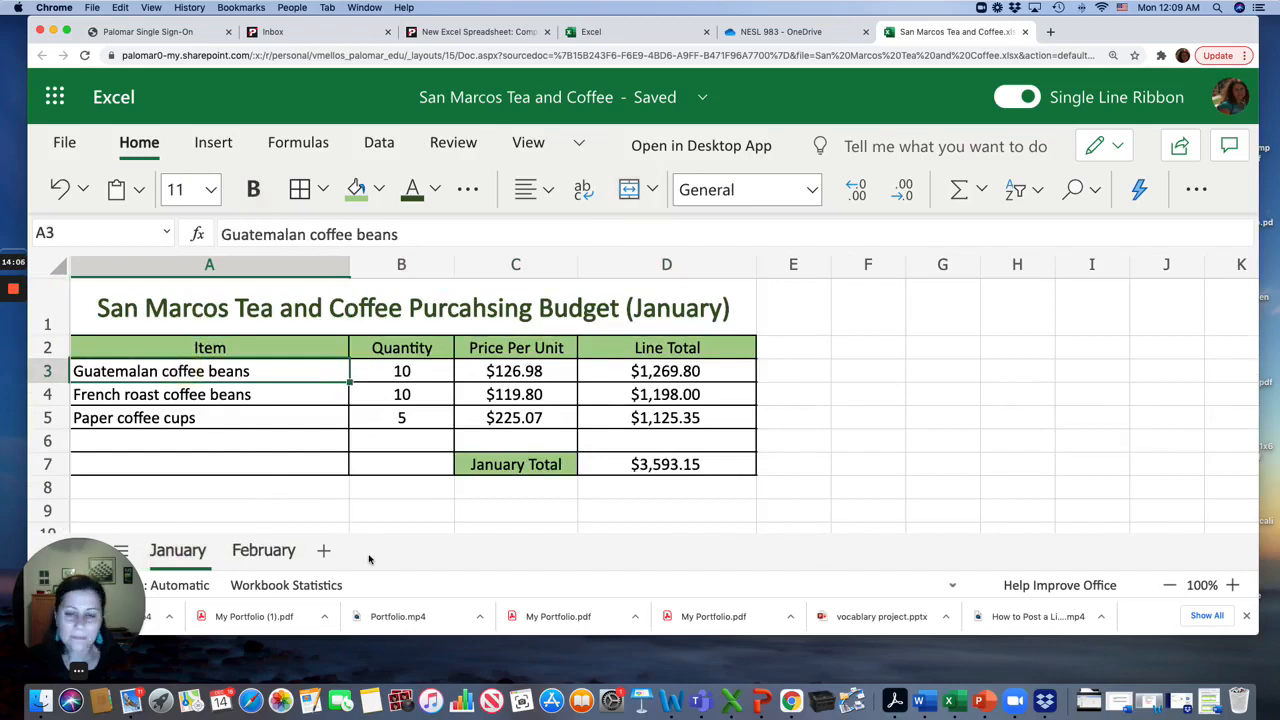
click(264, 550)
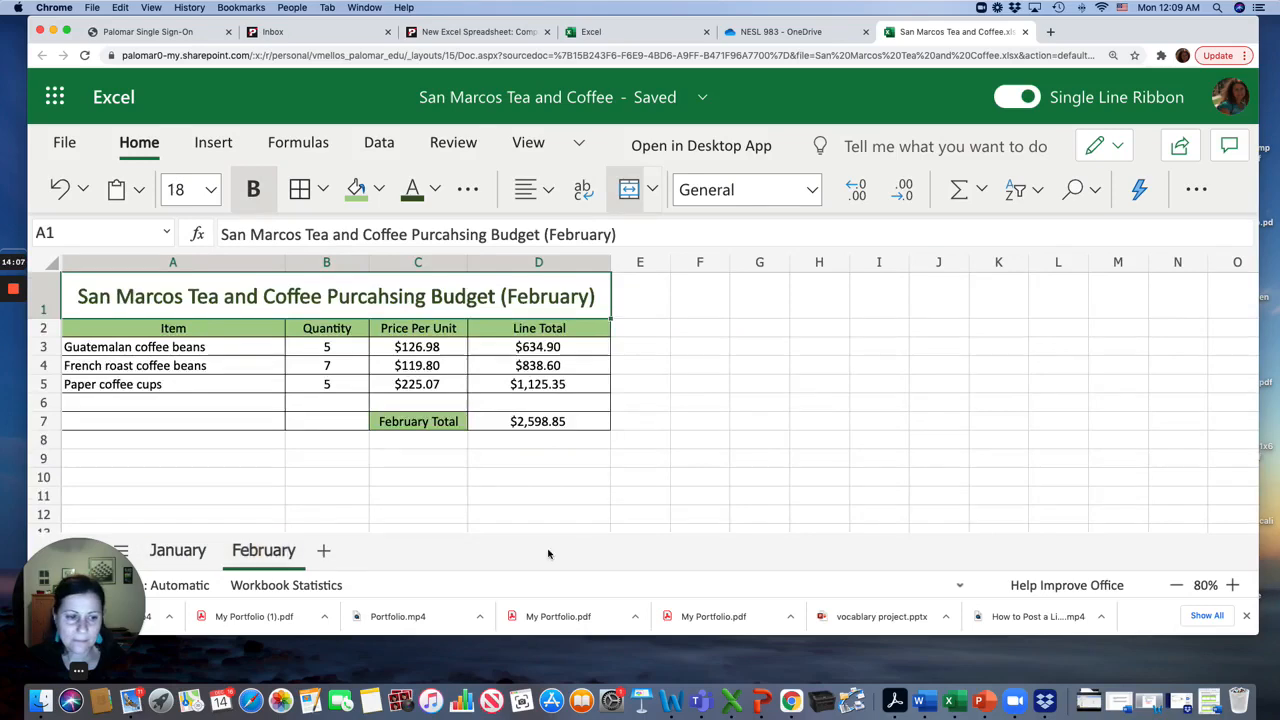
click(1232, 587)
click(1232, 587)
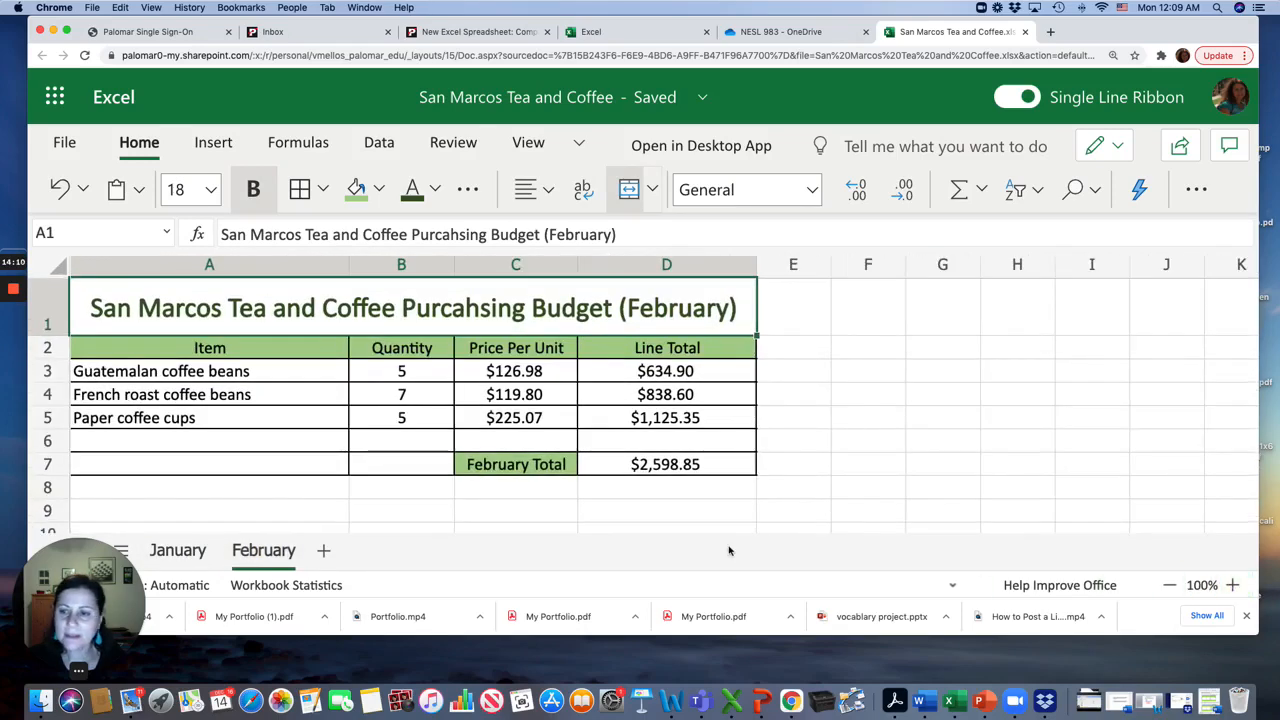
Review the assignment instructions in the Canvas tab and return to the workbook
click(448, 31)
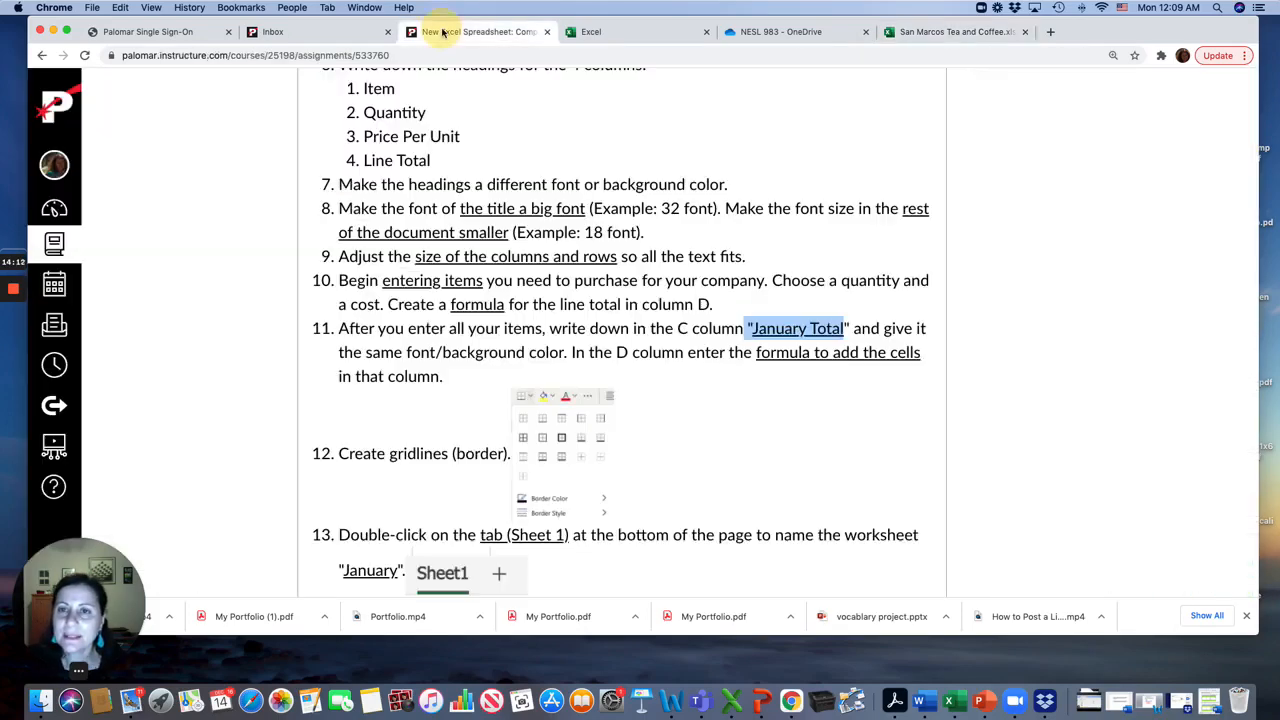
scroll(475, 376, down, 5)
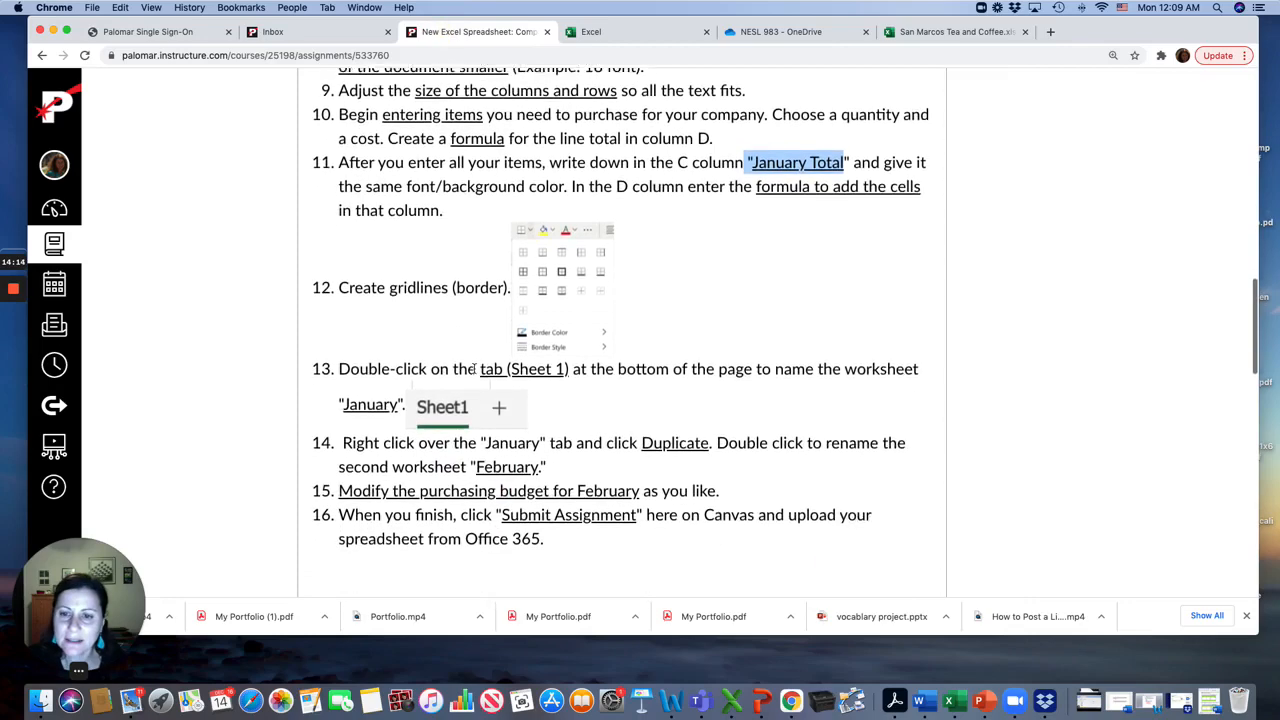
scroll(474, 368, down, 1)
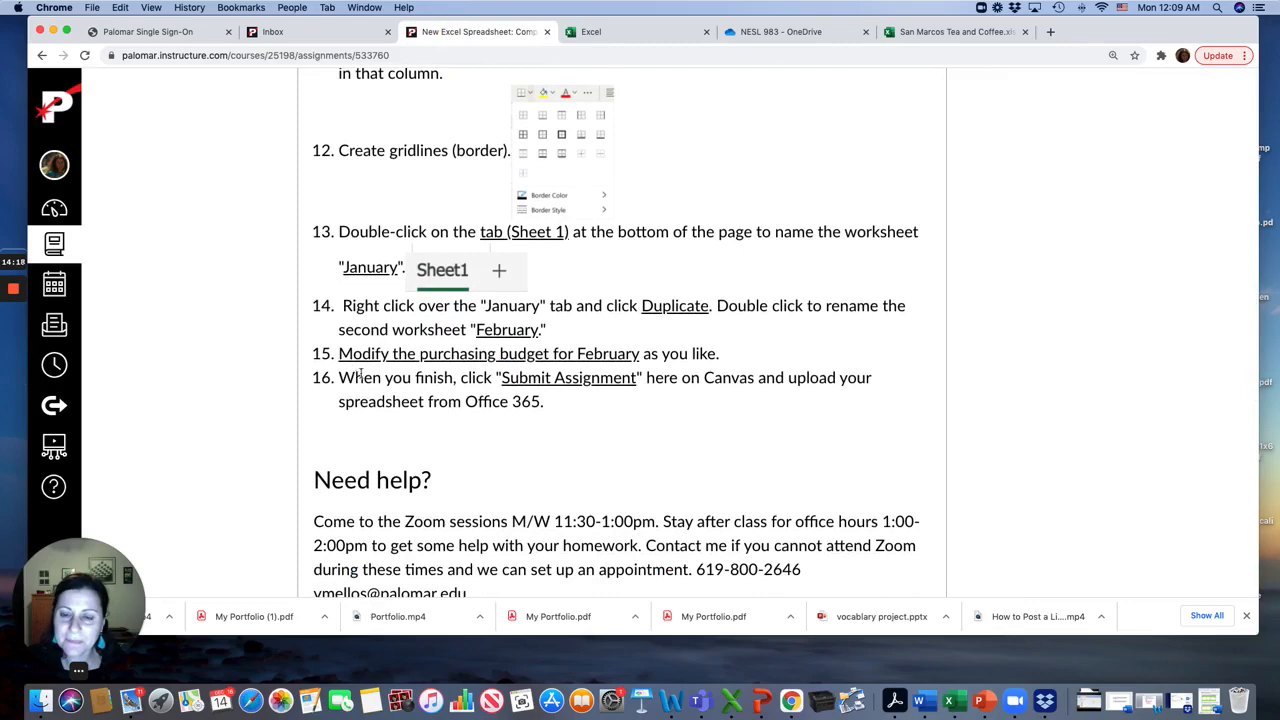
scroll(546, 401, up, 1)
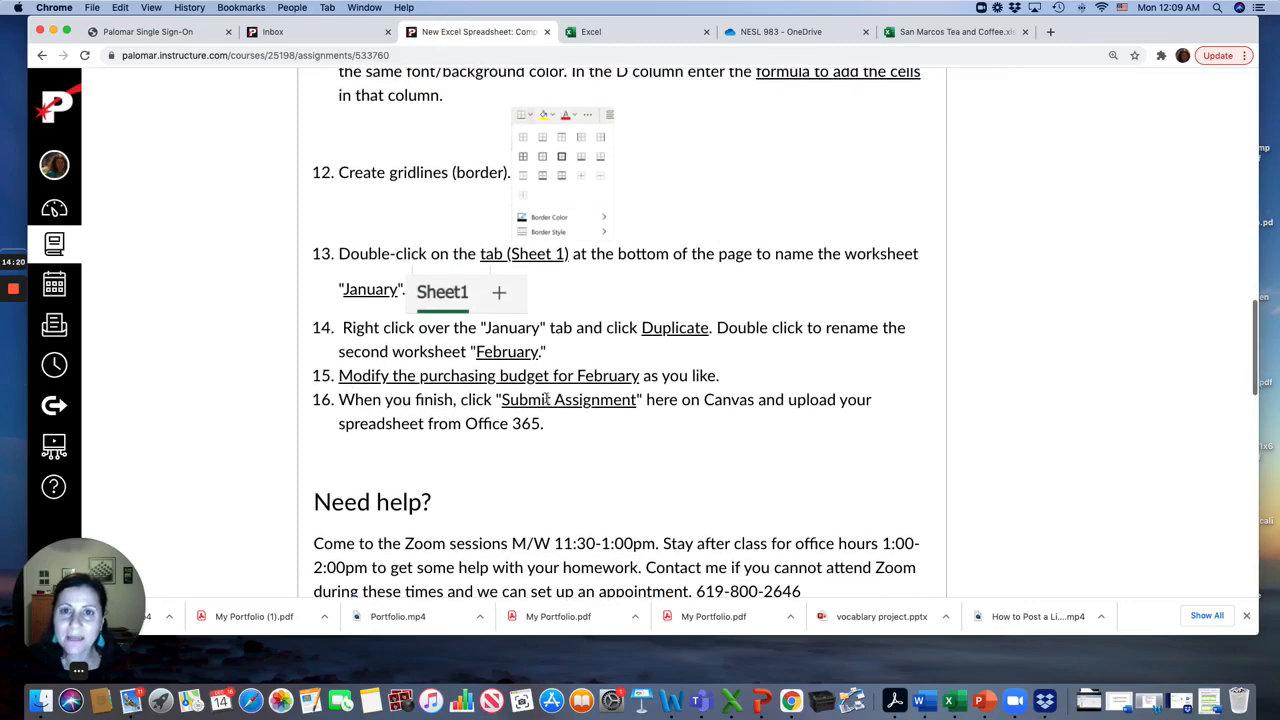
click(948, 33)
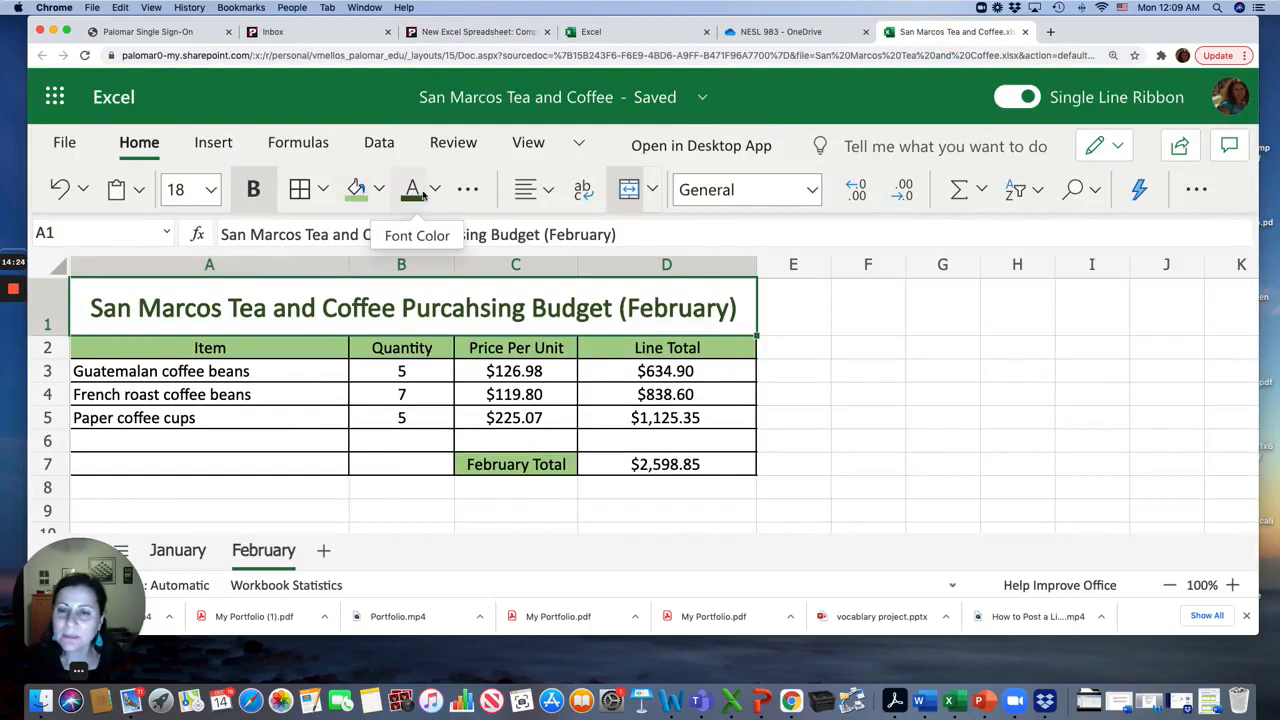
Make the header row 2 on the February sheet slightly taller
click(58, 306)
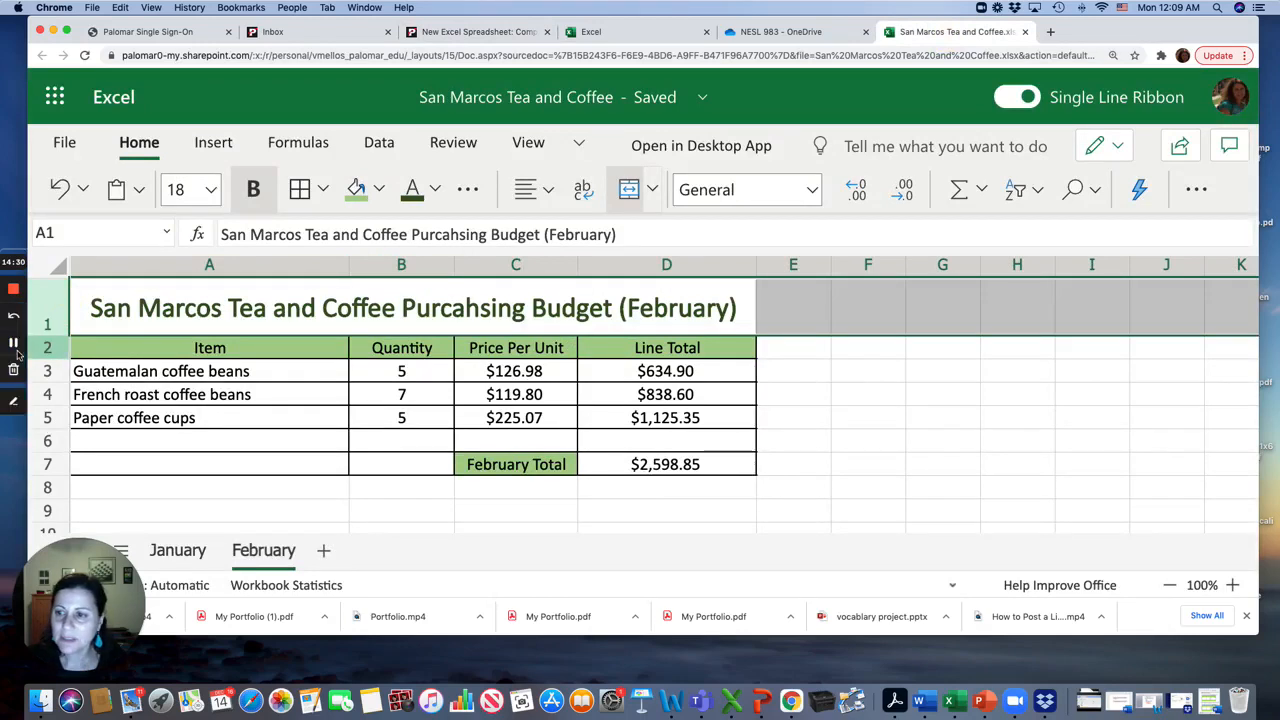
click(47, 348)
shift+click(617, 467)
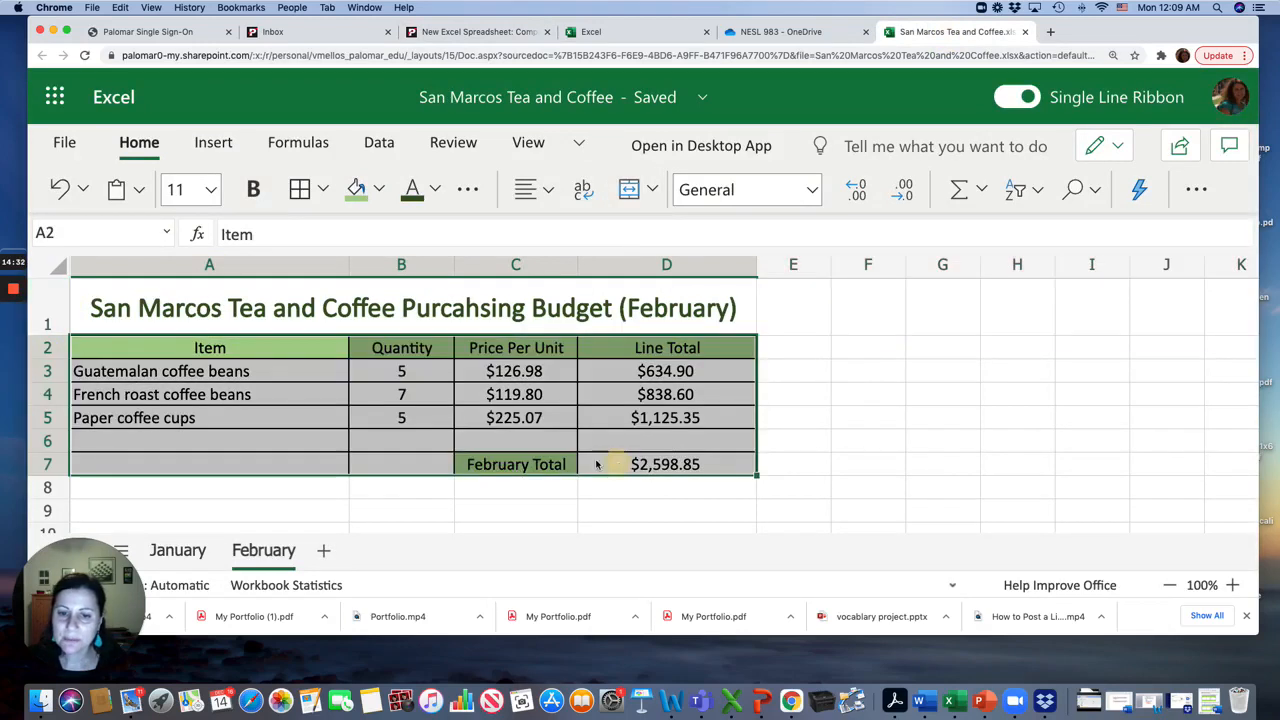
drag(53, 369, 52, 372)
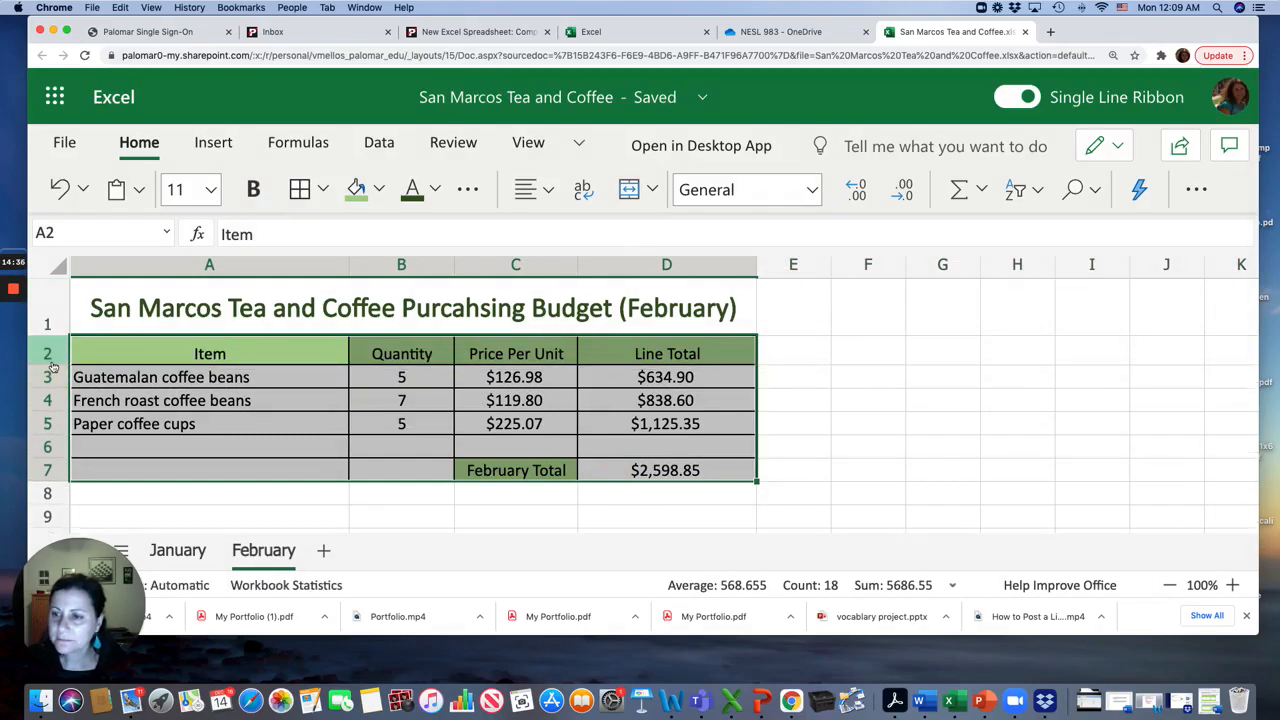
click(47, 356)
click(286, 428)
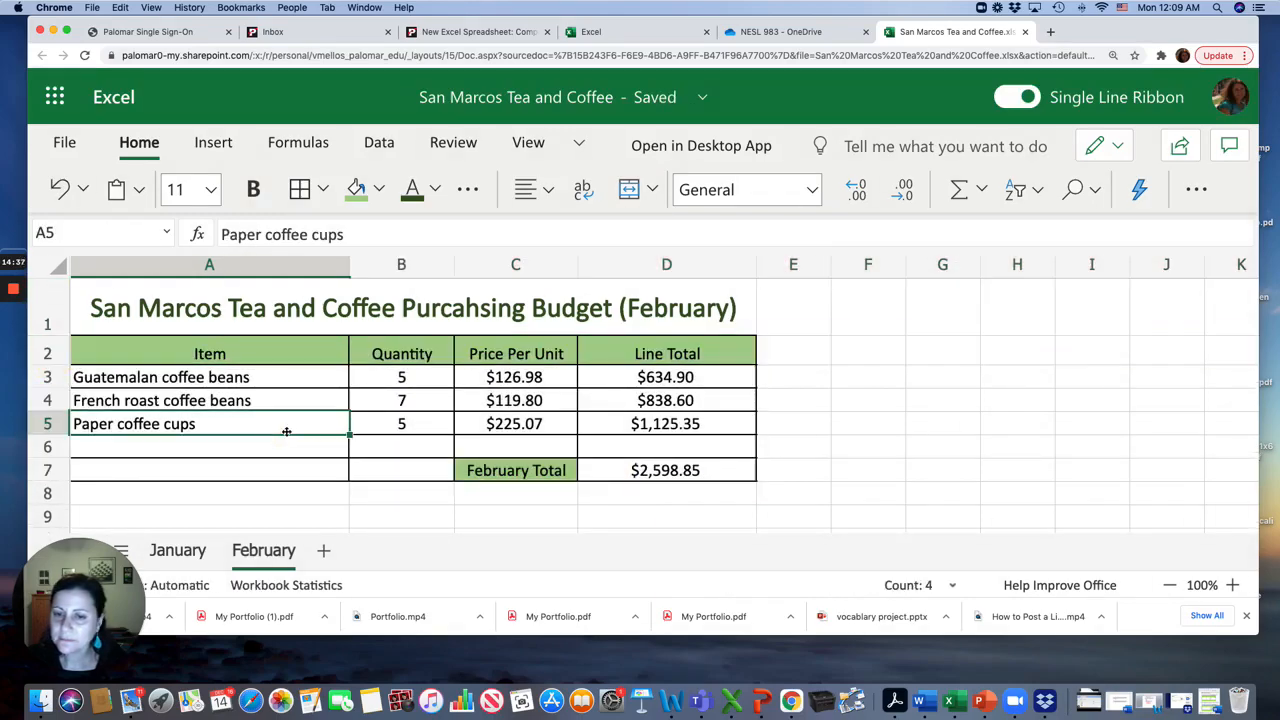
Change the February title font in A1 to Candara
click(196, 314)
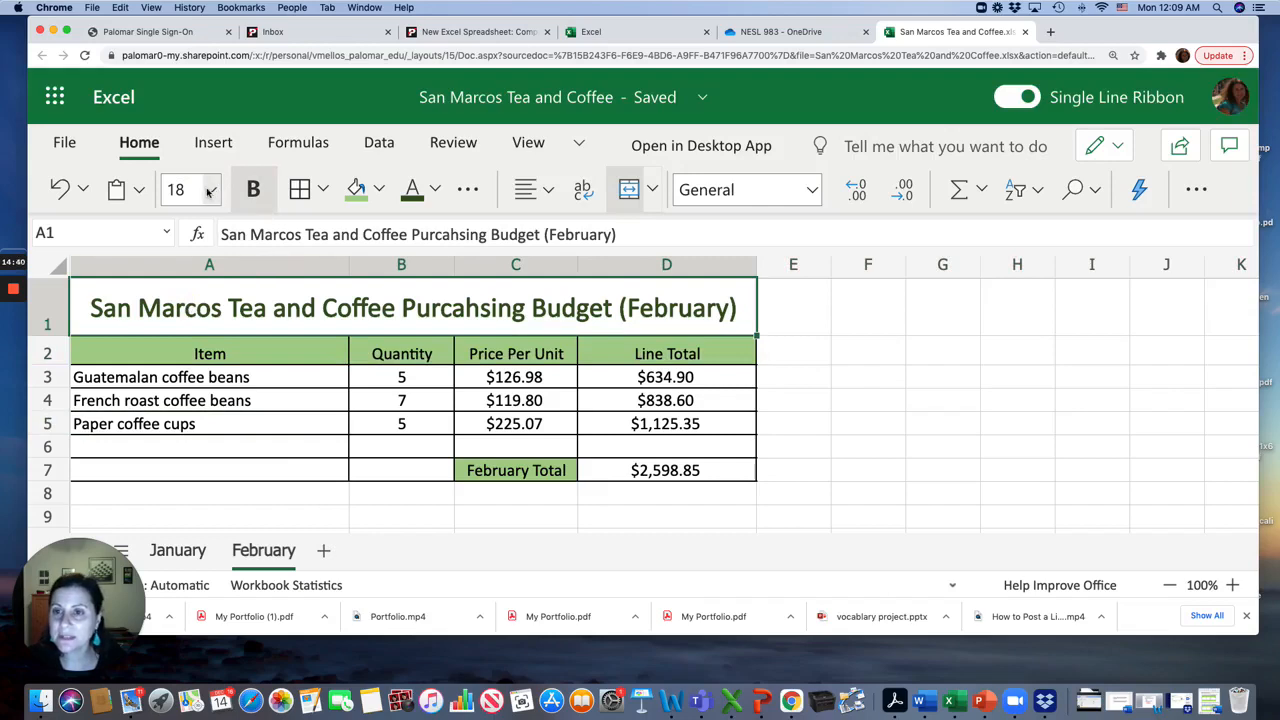
click(467, 190)
click(723, 281)
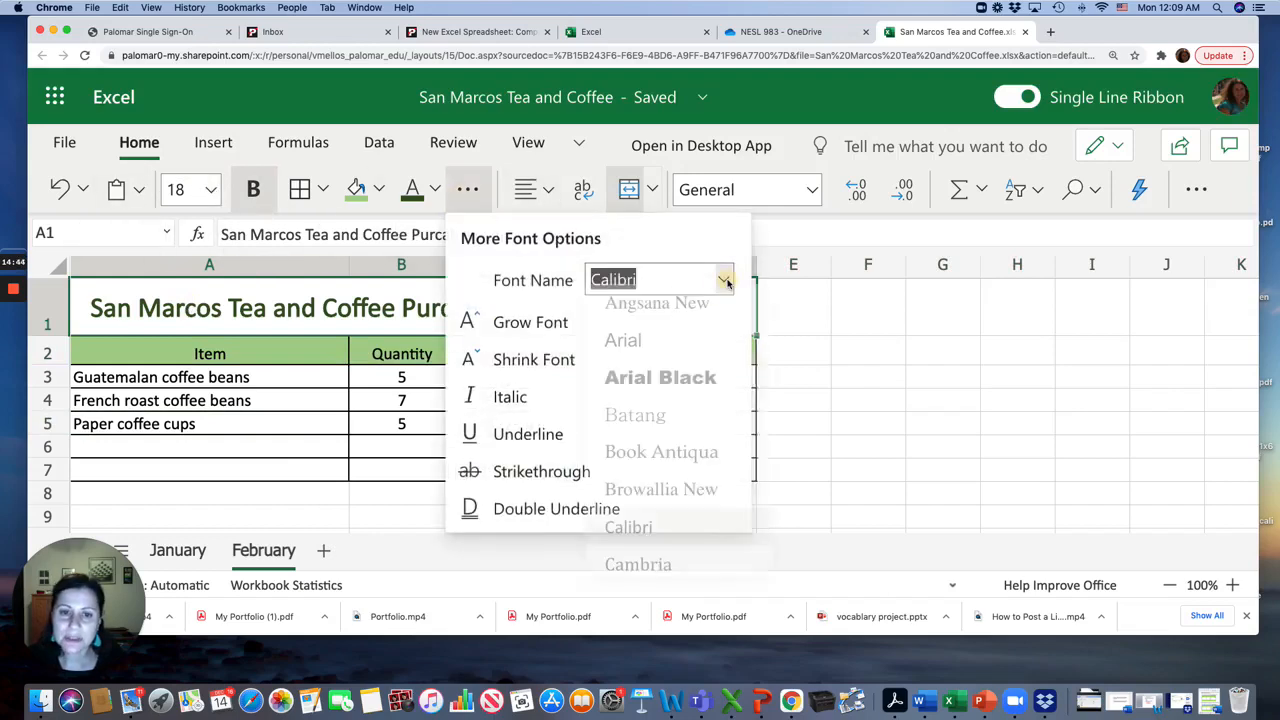
scroll(689, 457, down, 2)
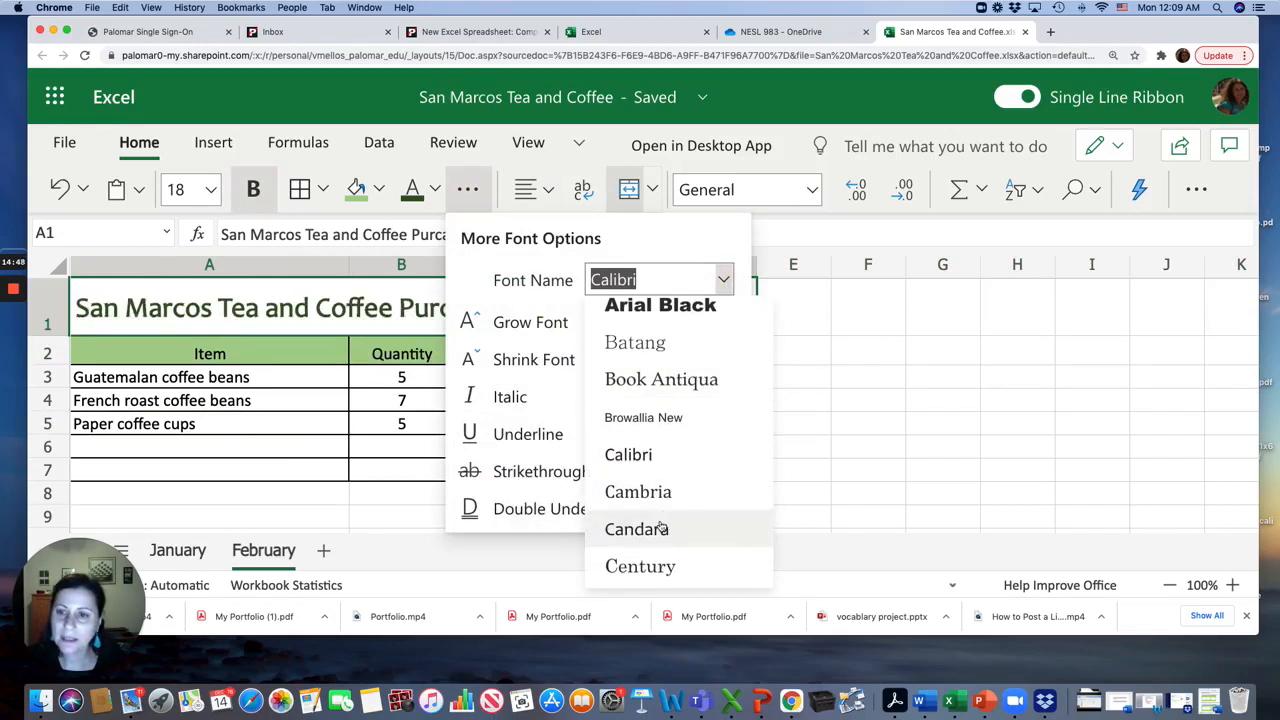
click(660, 528)
click(442, 452)
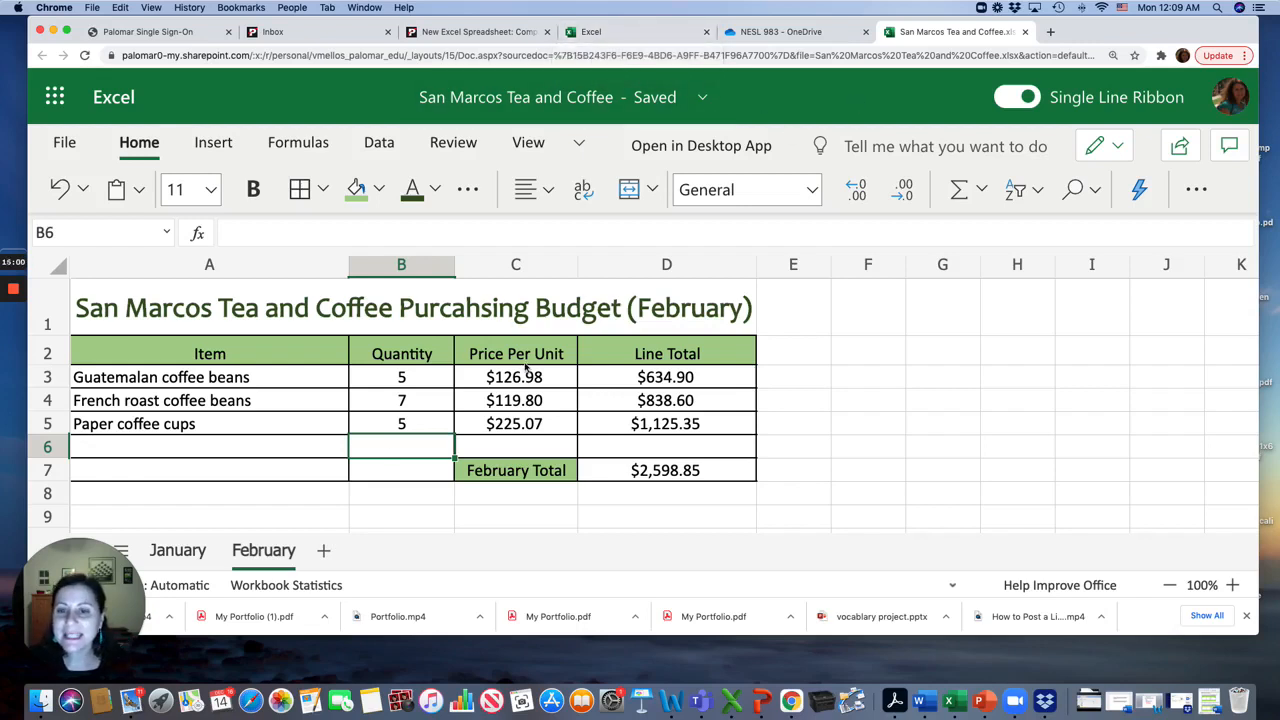
Narrow column A on the February sheet to better fit the item names
click(343, 343)
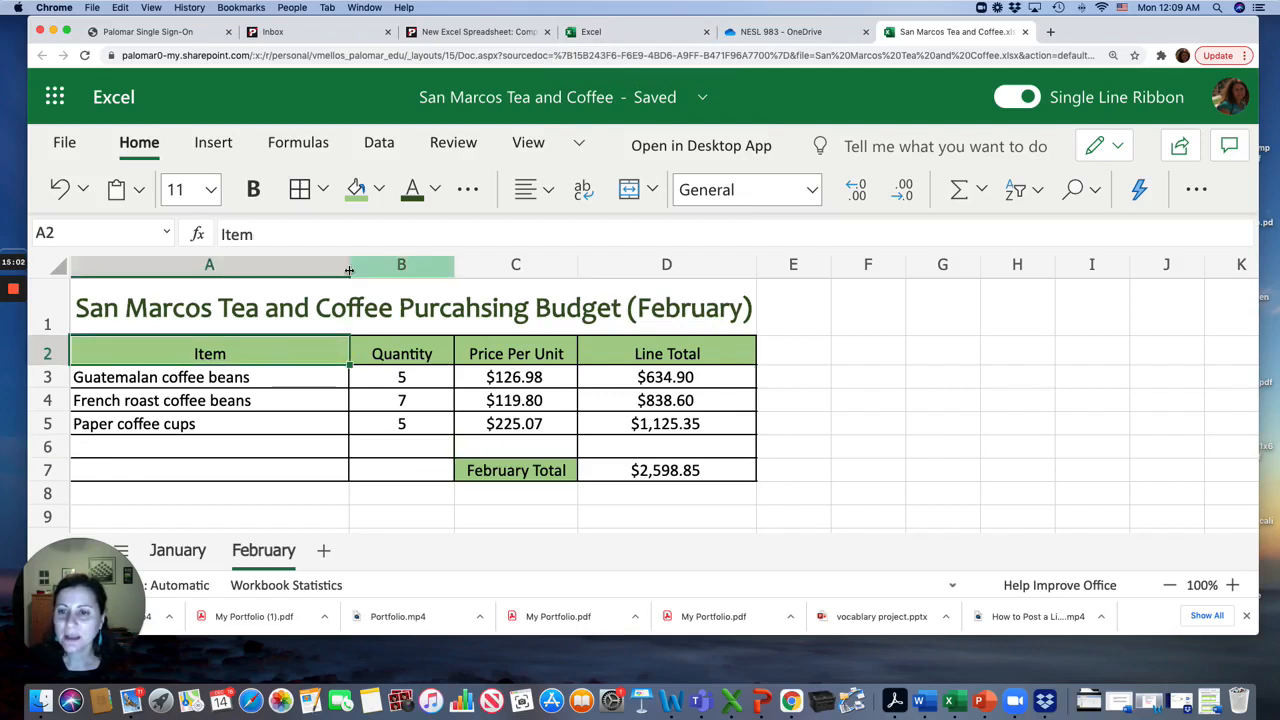
drag(349, 266, 267, 272)
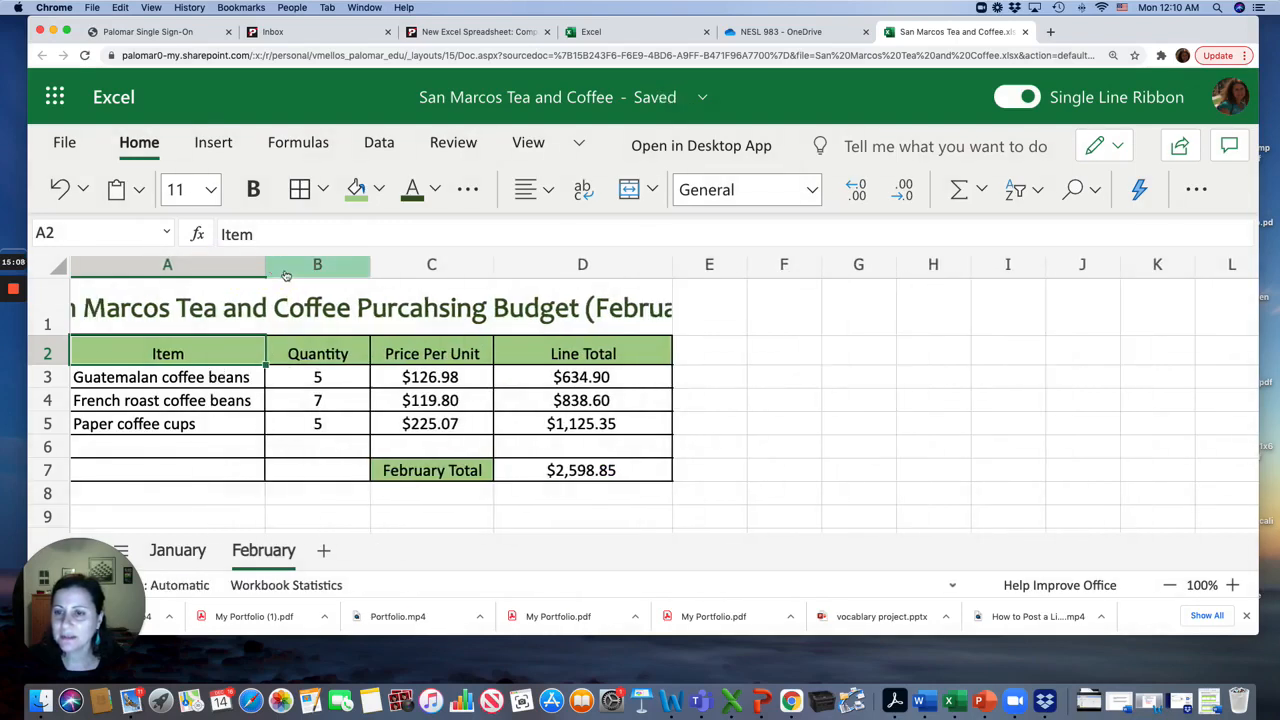
mouse_move(22, 297)
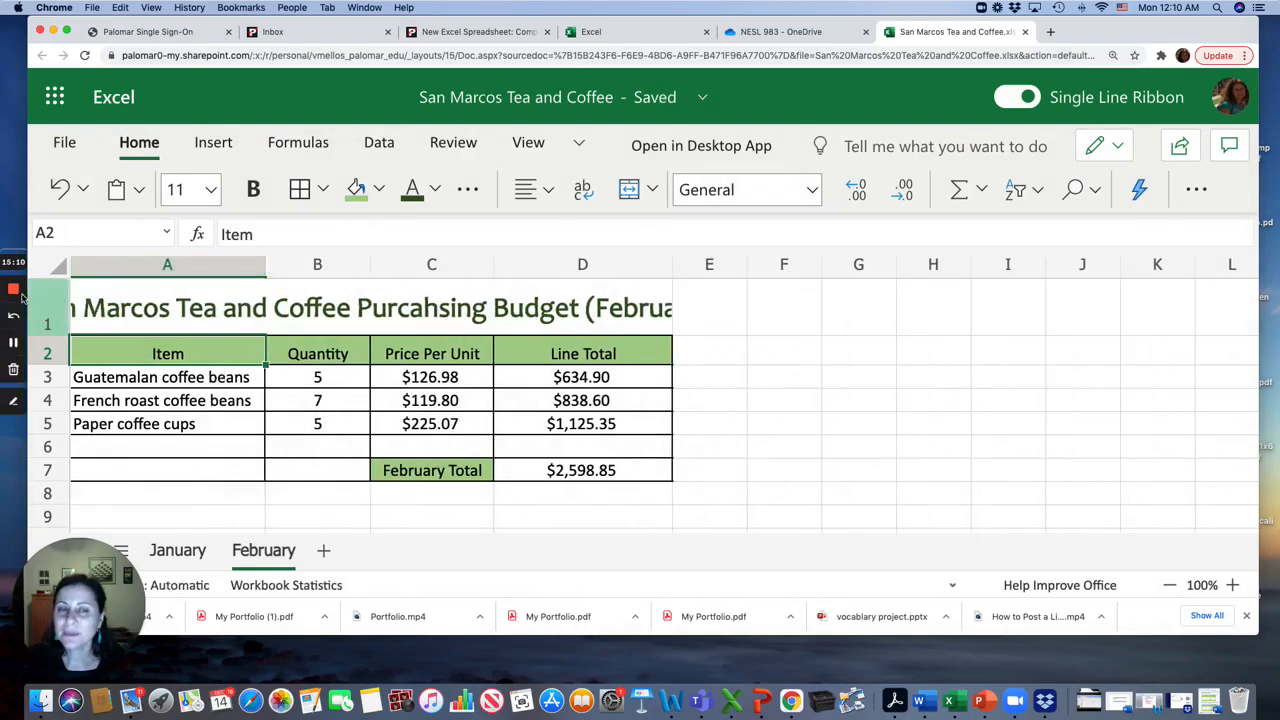
Review the remaining assignment instructions and the grading rubric in the Canvas tab
click(475, 31)
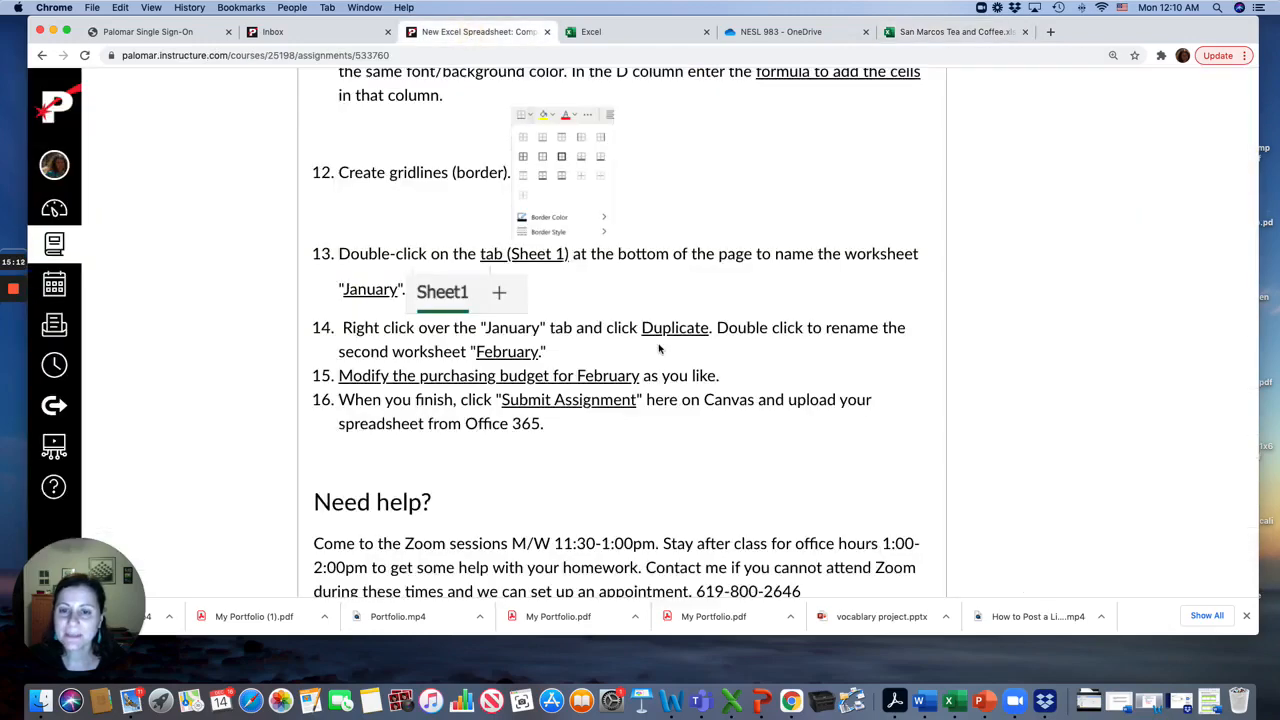
scroll(530, 340, down, 1)
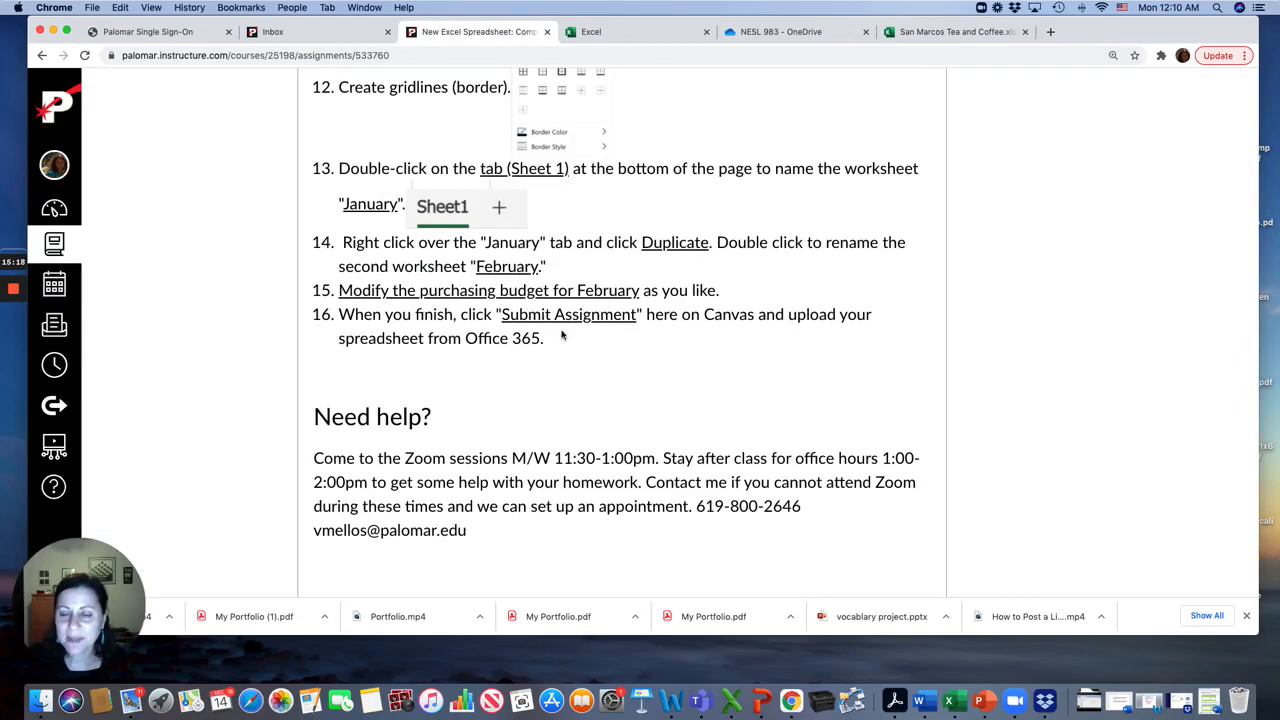
scroll(600, 397, down, 2)
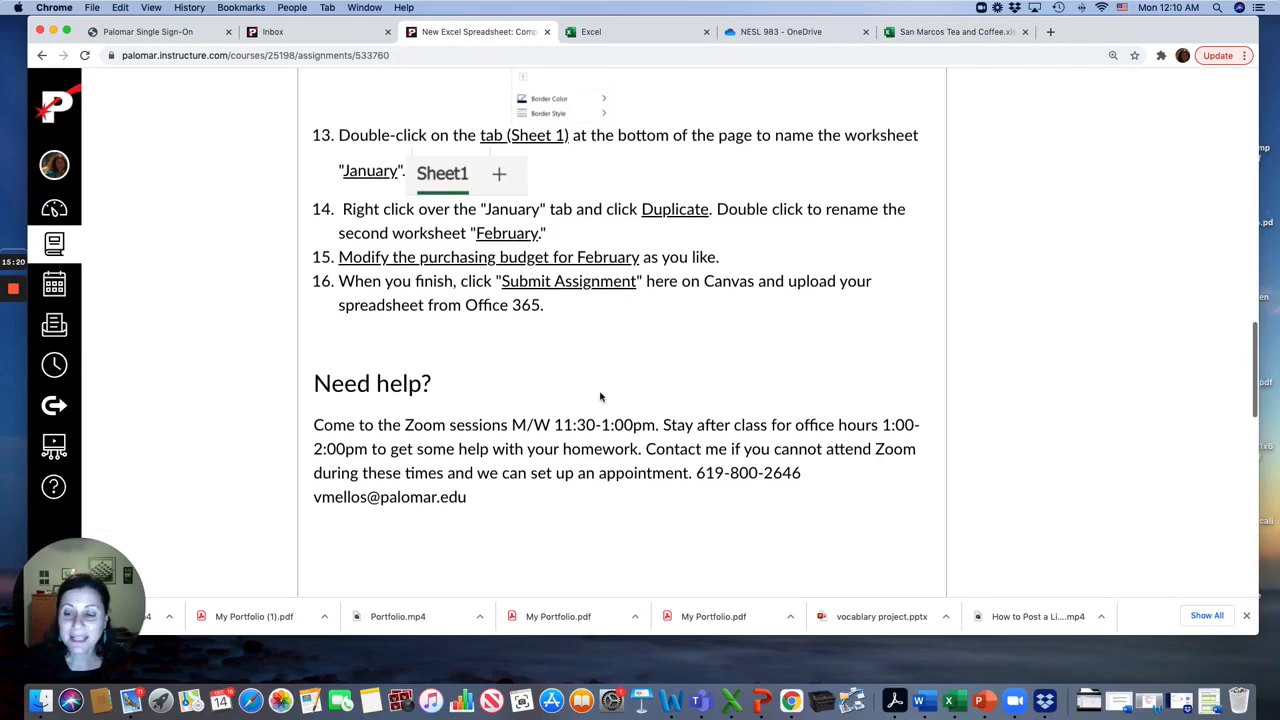
scroll(506, 497, down, 1)
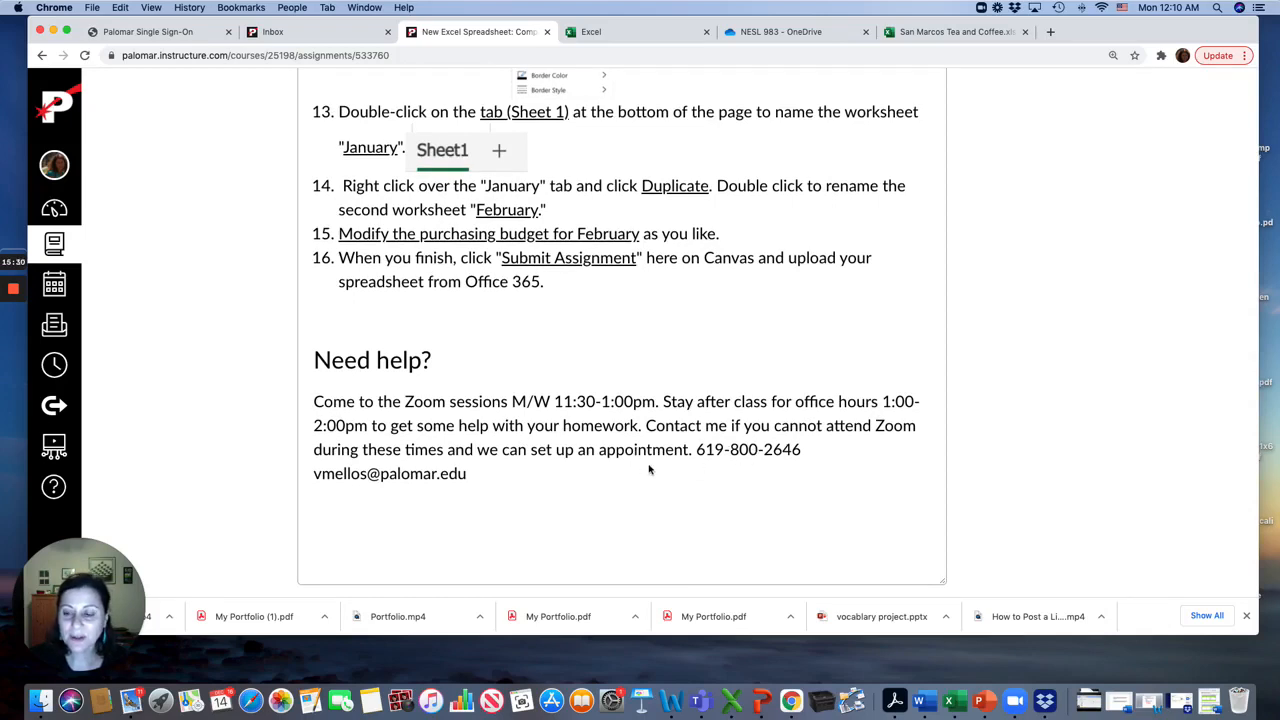
scroll(650, 467, down, 1)
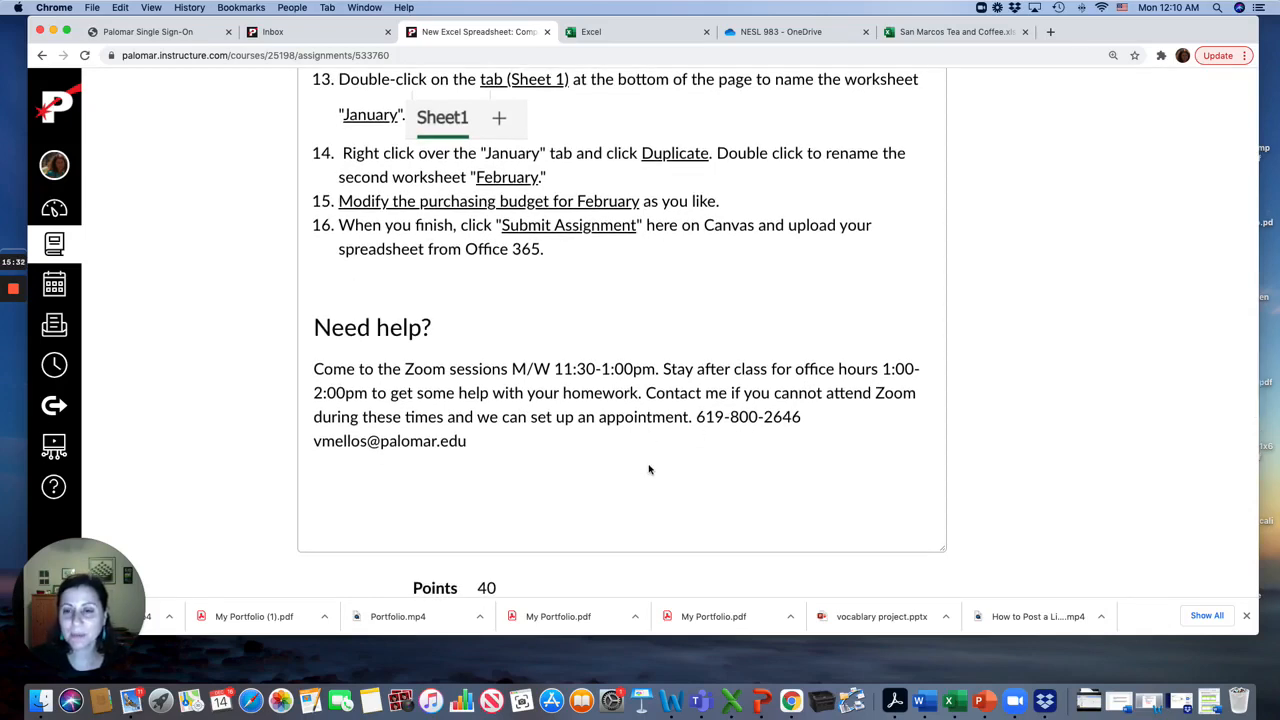
scroll(649, 469, down, 1)
scroll(649, 467, down, 13)
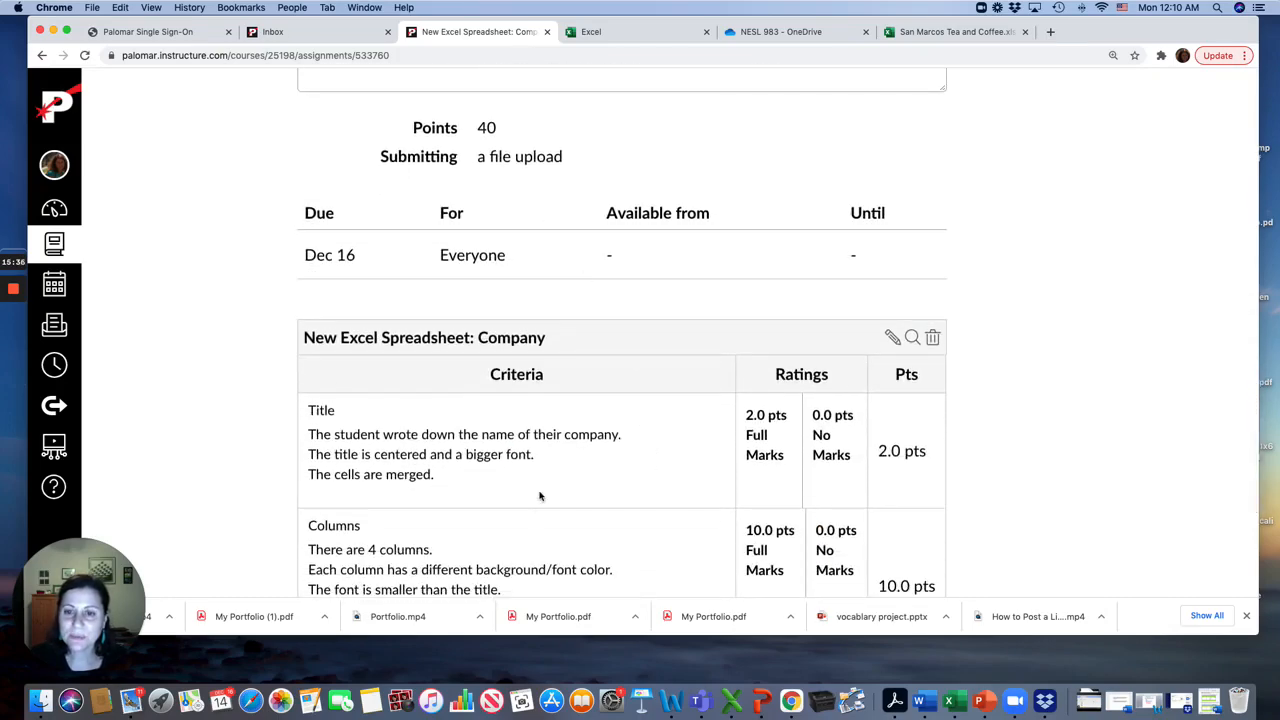
scroll(515, 455, down, 3)
scroll(520, 467, down, 11)
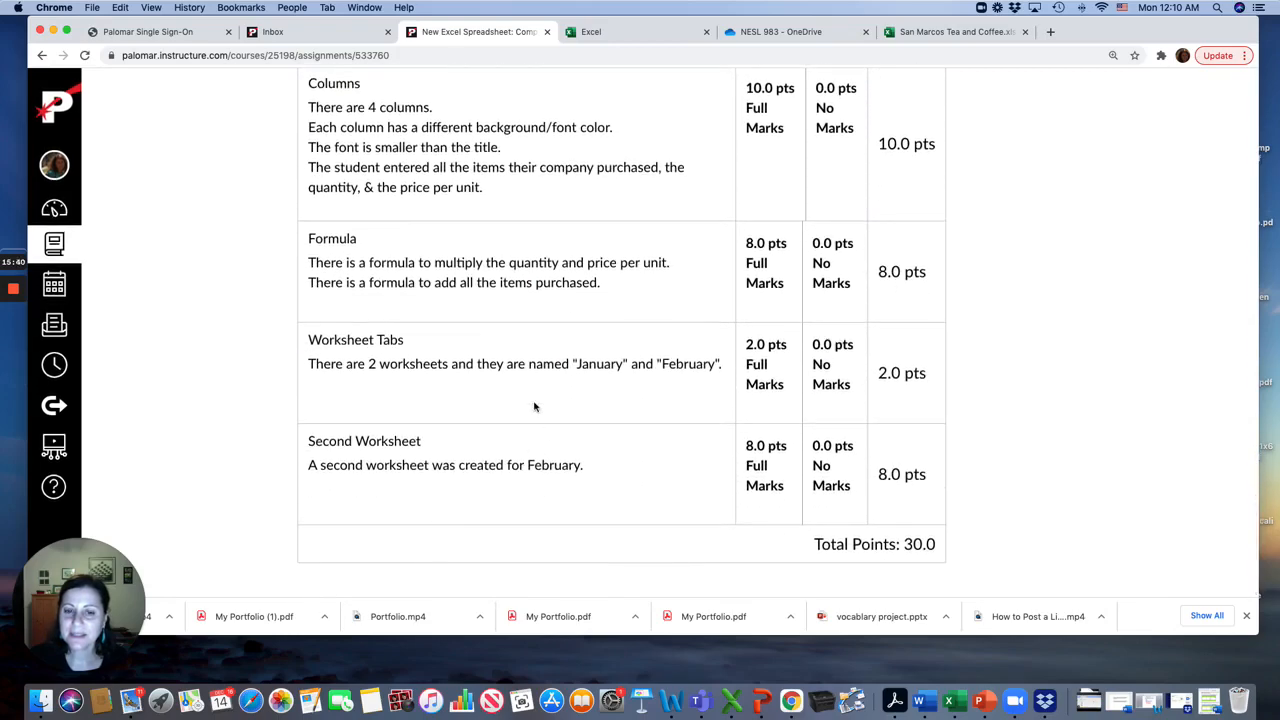
scroll(534, 406, up, 8)
scroll(534, 406, down, 9)
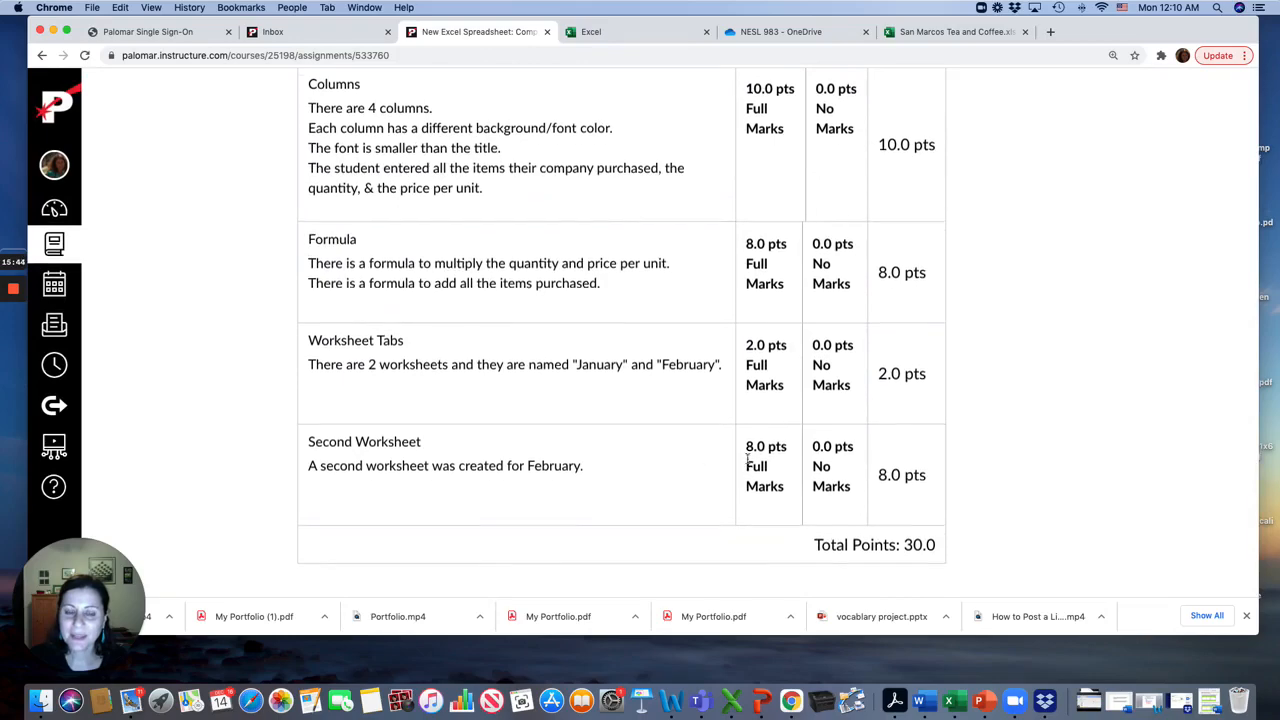
scroll(534, 406, up, 8)
scroll(747, 462, down, 8)
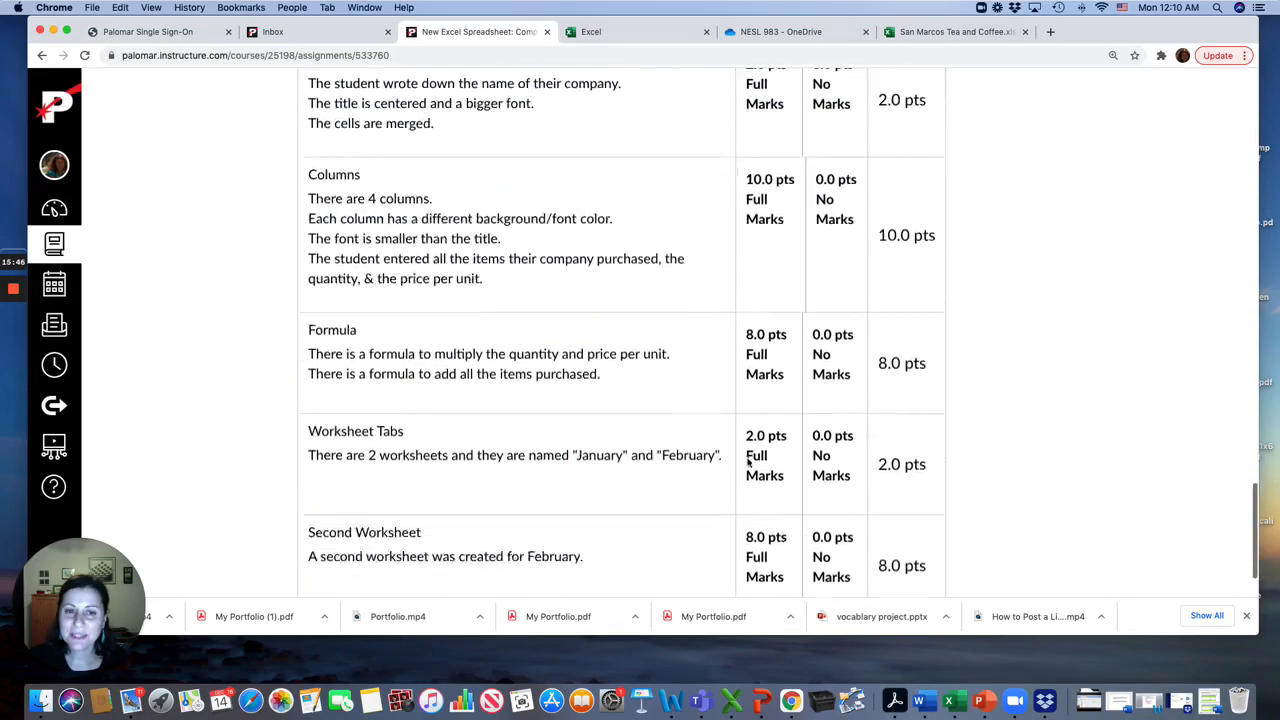